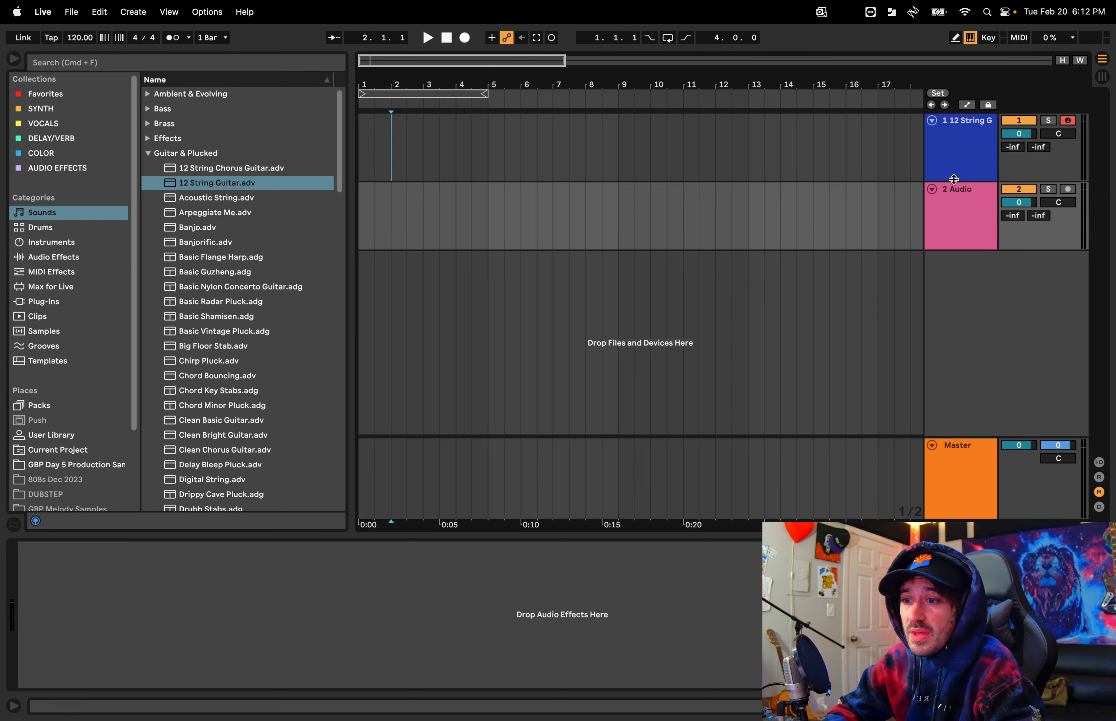
Undo loading the 12 String Guitar instrument onto the first track, and highlight the MIDI and audio tracks in turn
key(super+z)
click(963, 132)
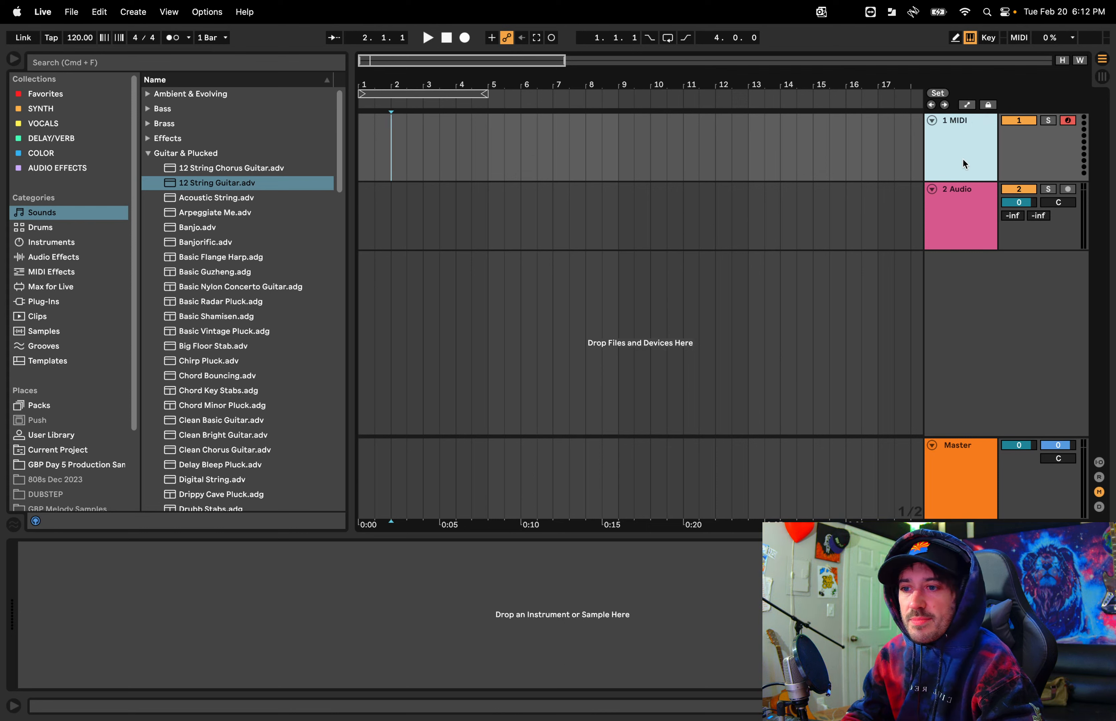
click(966, 214)
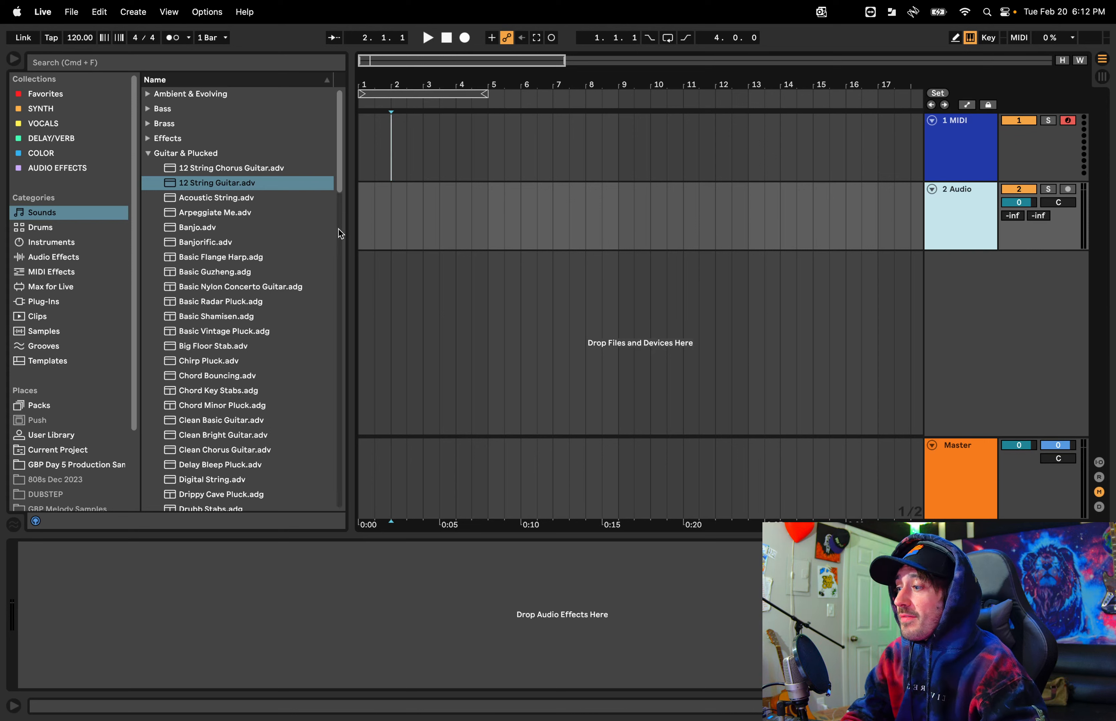
Place SCT_Melody_Loop_26_C#_130_Bpm.wav from the GBP Day 5 sample pack's Loops folder at bar 5 of the audio track and delete the clip
scroll(30, 379, down, 4)
click(67, 369)
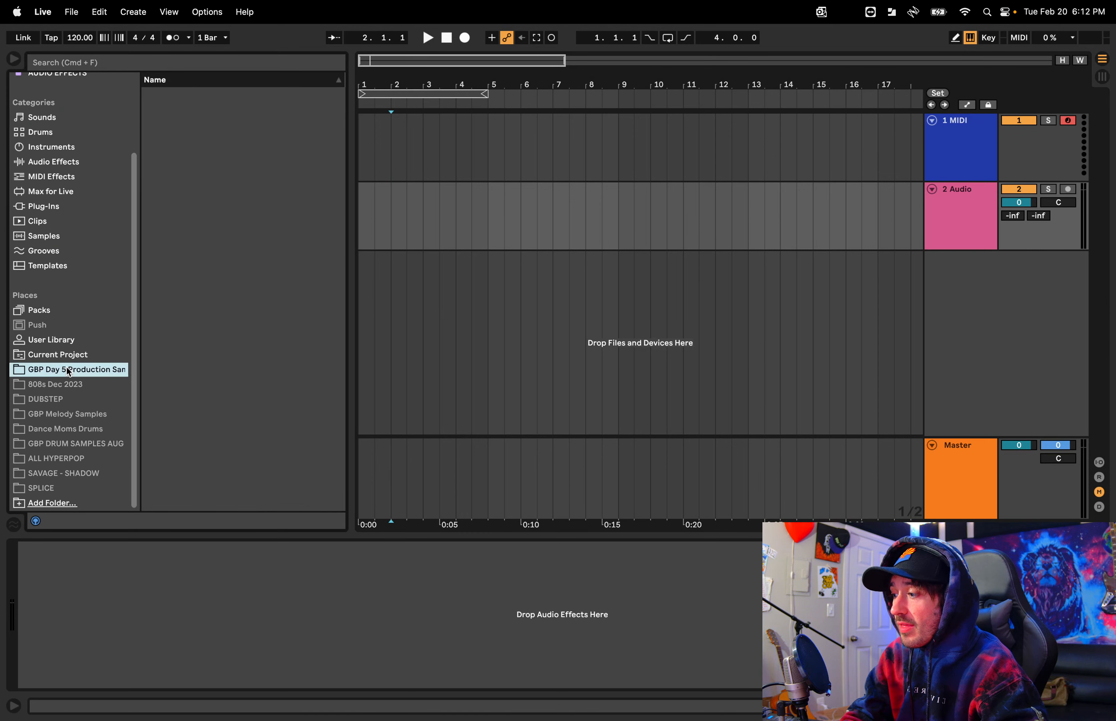
click(150, 96)
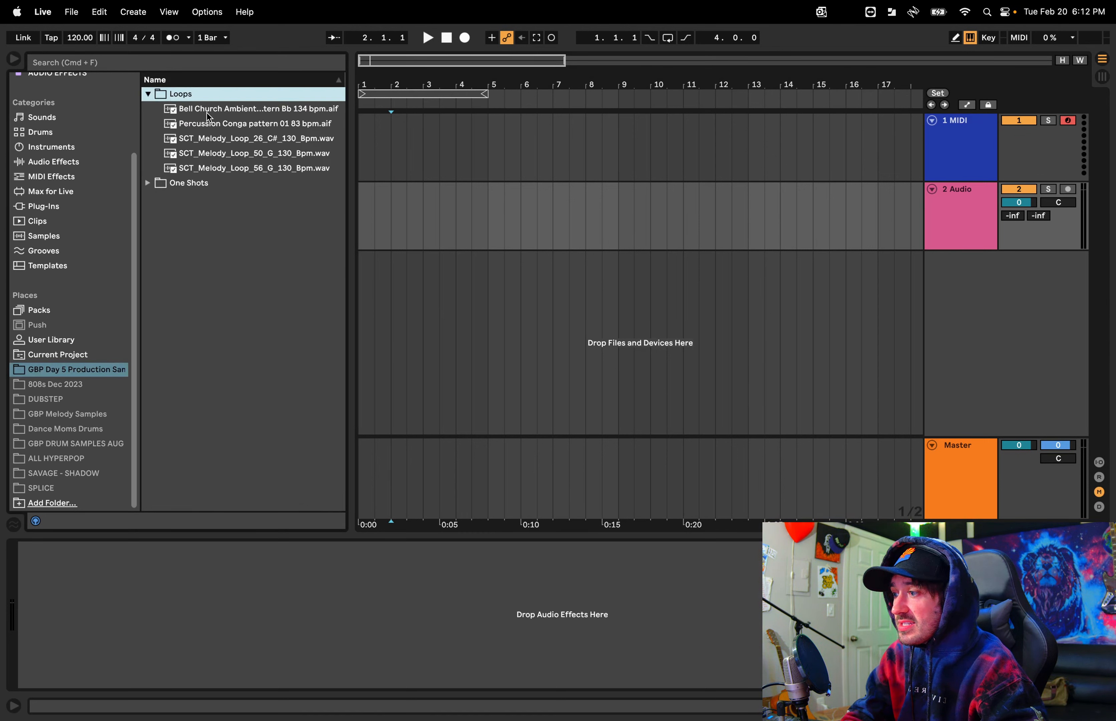
click(209, 136)
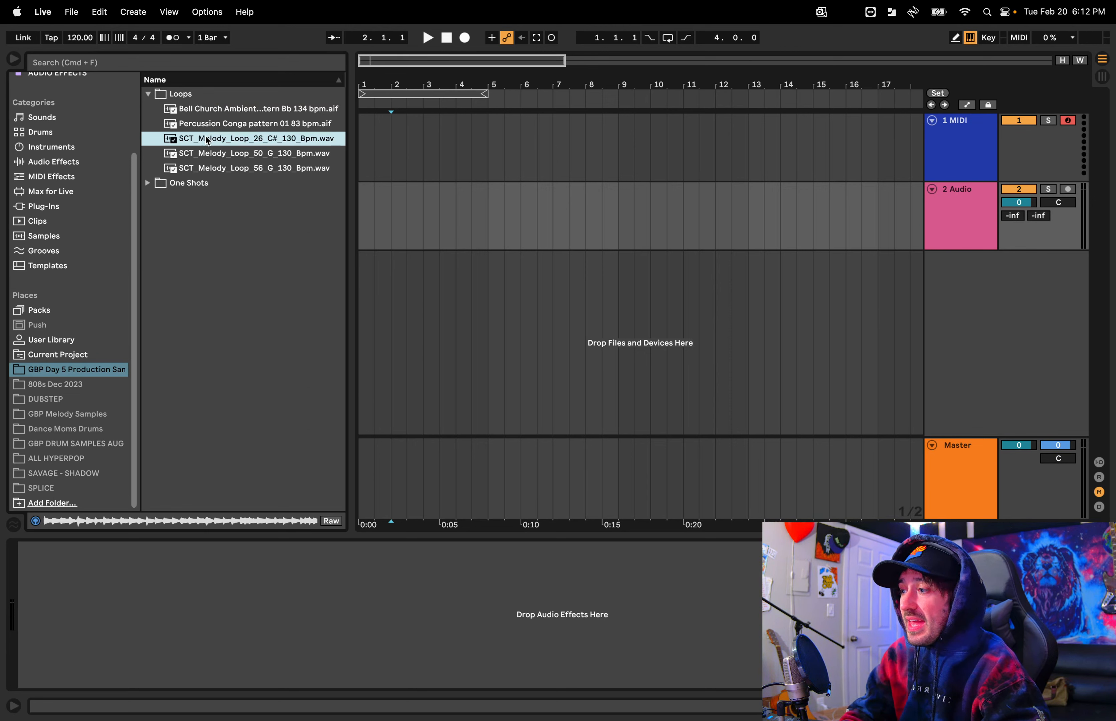
drag(206, 136, 496, 224)
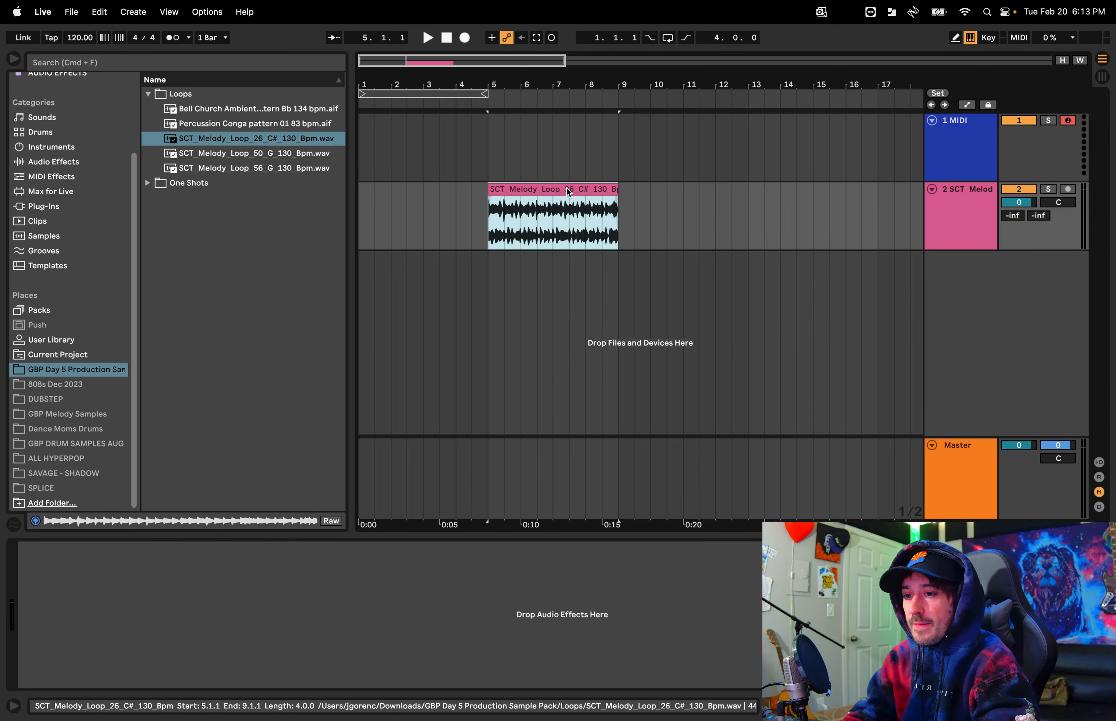
key(Delete)
Select the MIDI track, view the set in Session View and return to Arrangement View
click(964, 141)
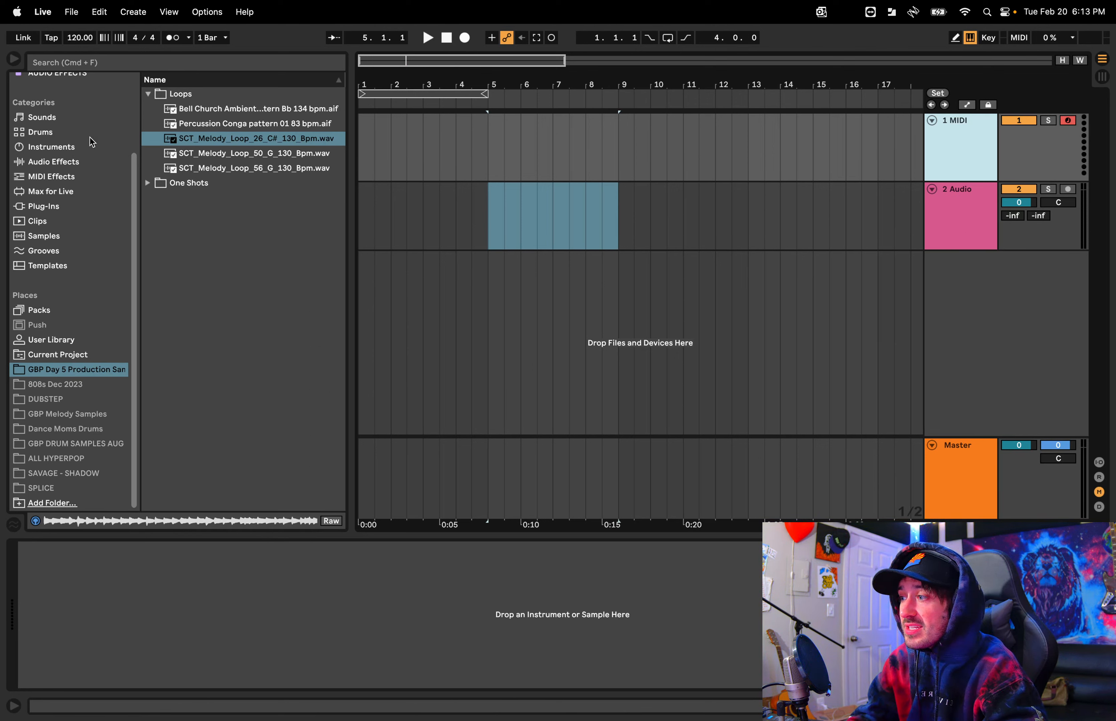
scroll(75, 138, up, 4)
scroll(77, 140, up, 1)
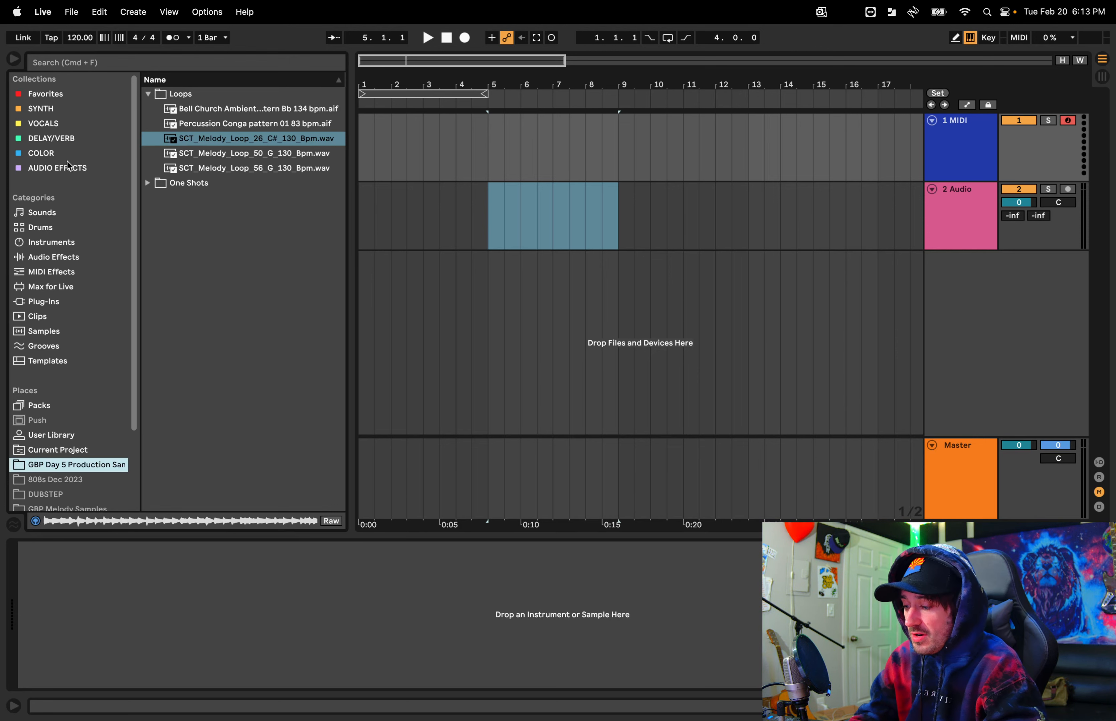
key(Tab)
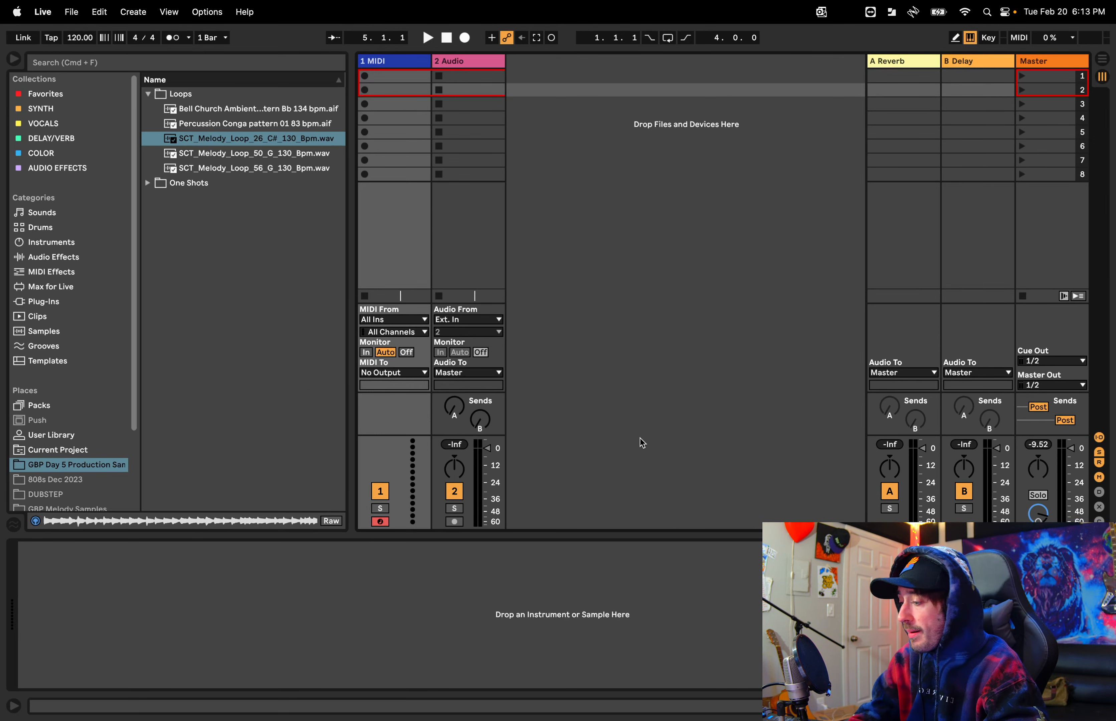
key(Tab)
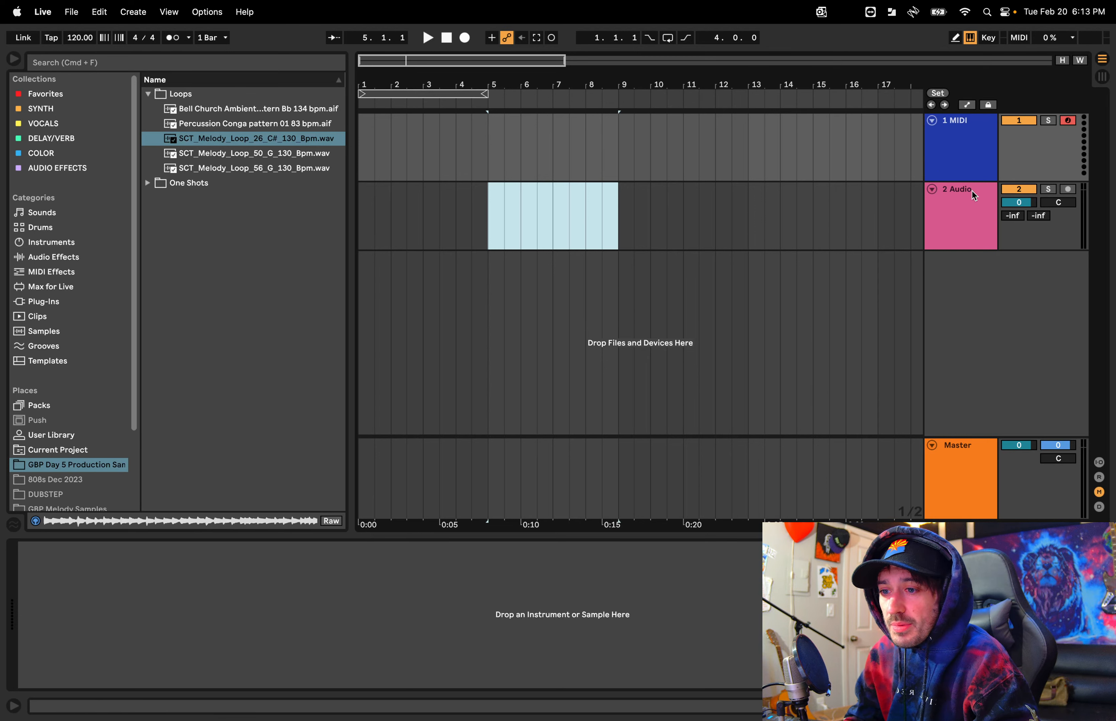
Delete the 2 Audio track
click(954, 216)
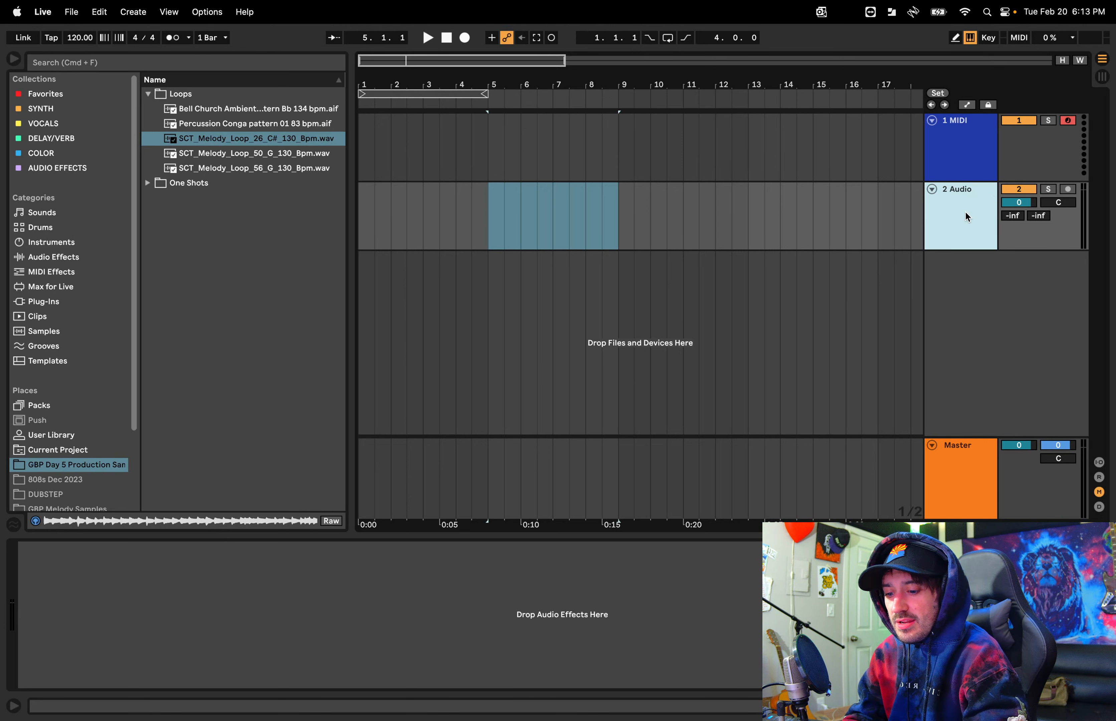
key(Delete)
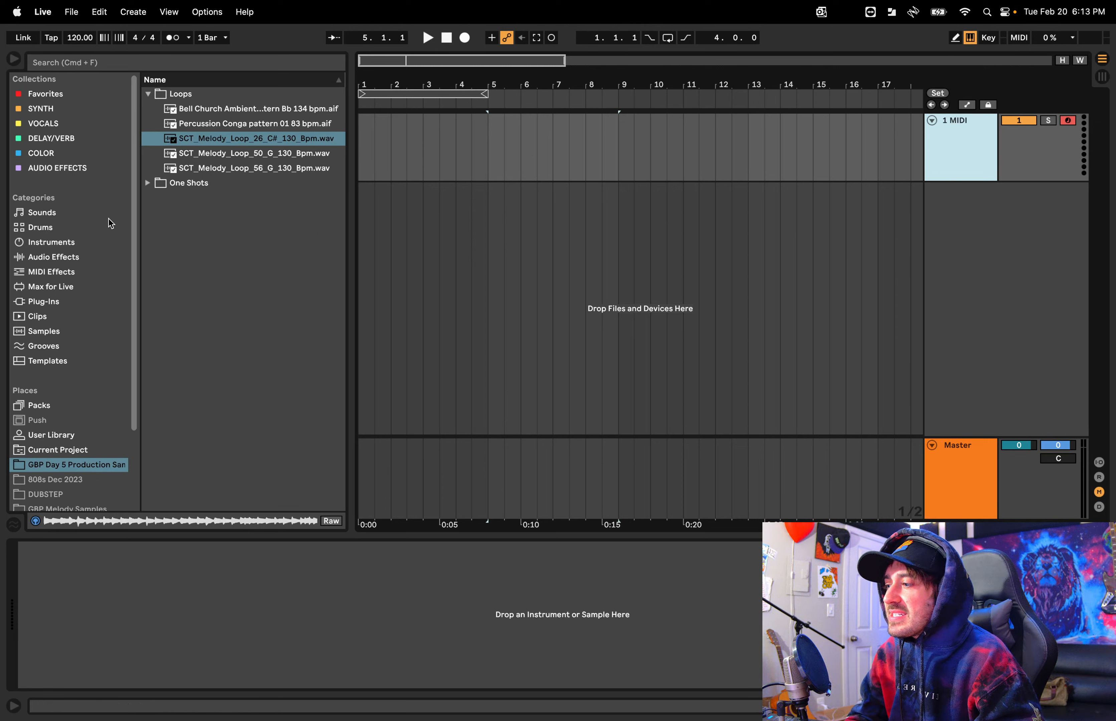
Search the Sounds category for "guitar" and look through the matching presets
click(41, 214)
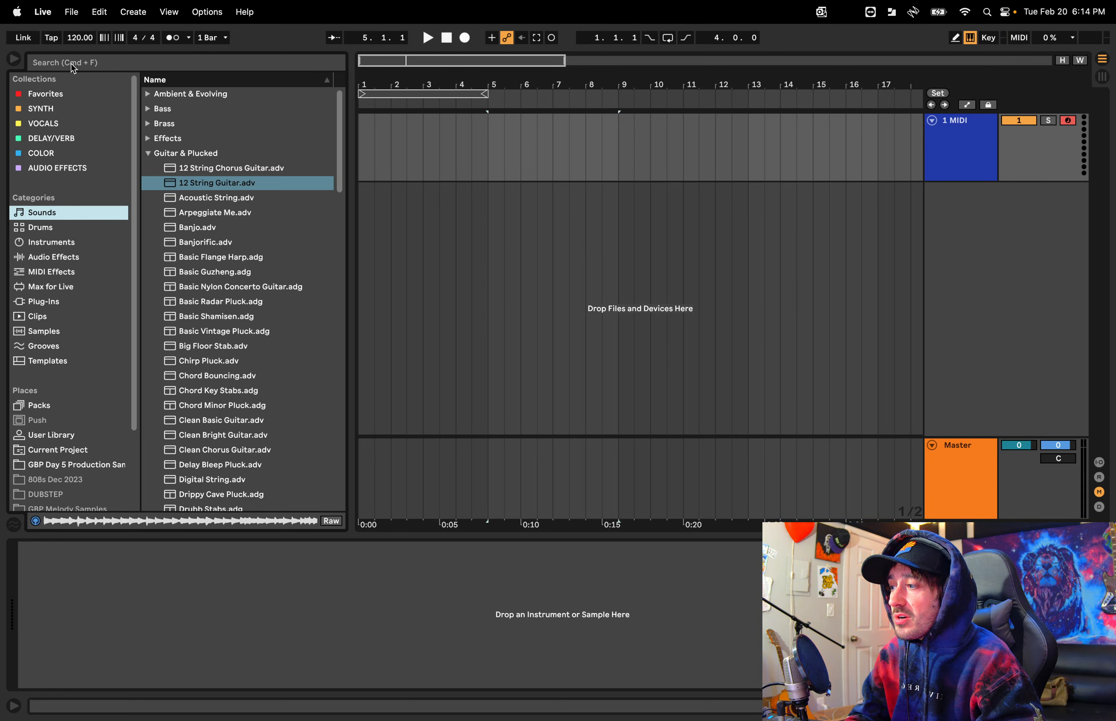
click(58, 63)
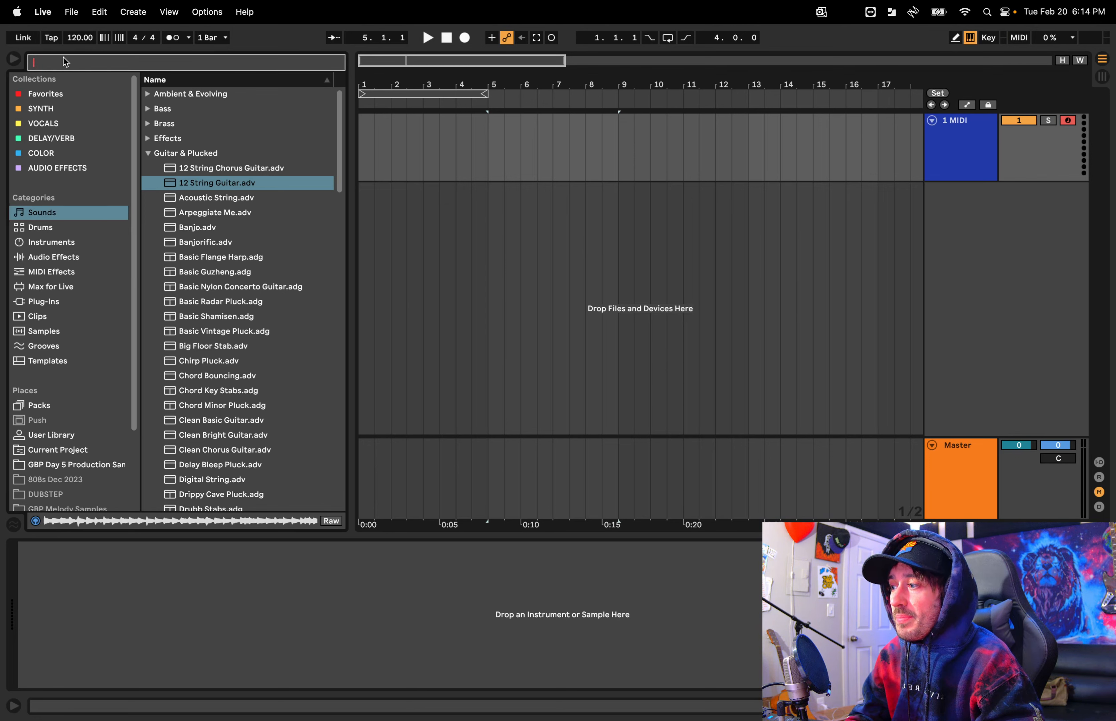
text(guitar)
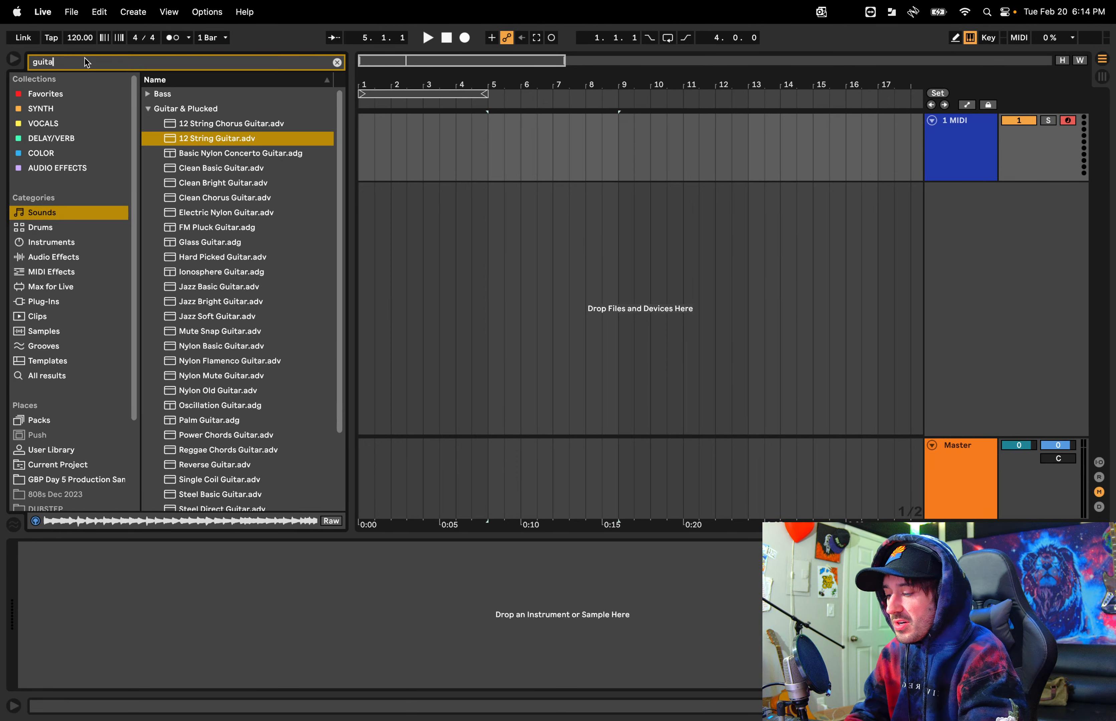
scroll(241, 252, down, 3)
scroll(242, 251, up, 3)
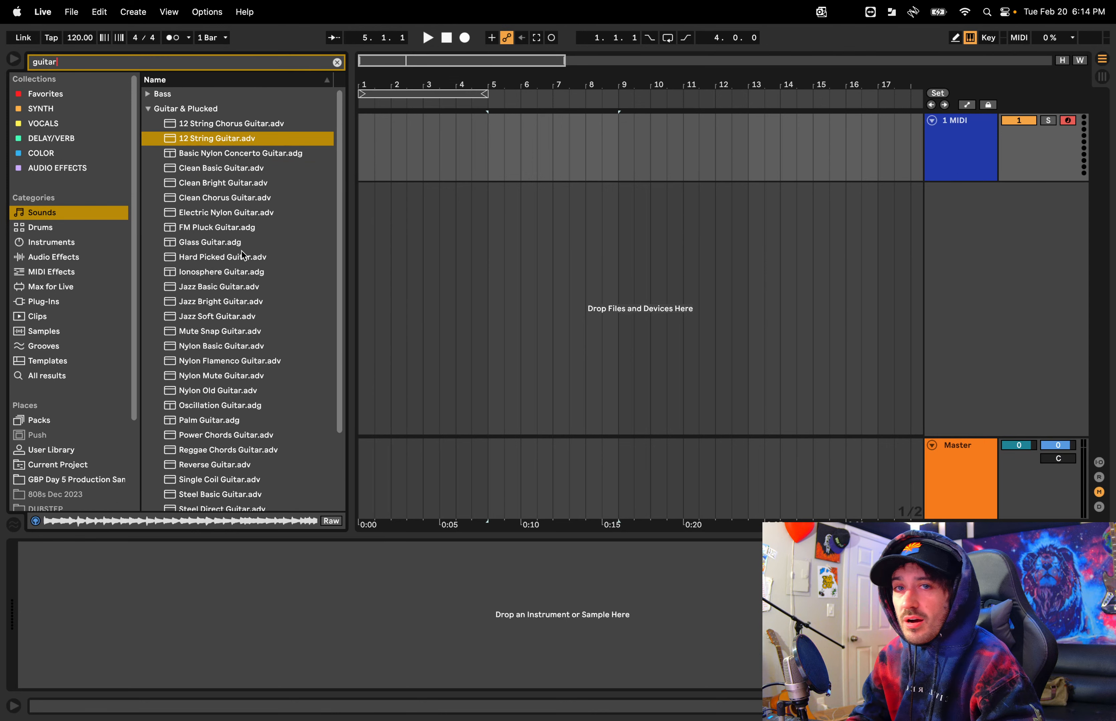
scroll(242, 252, down, 3)
scroll(242, 251, up, 3)
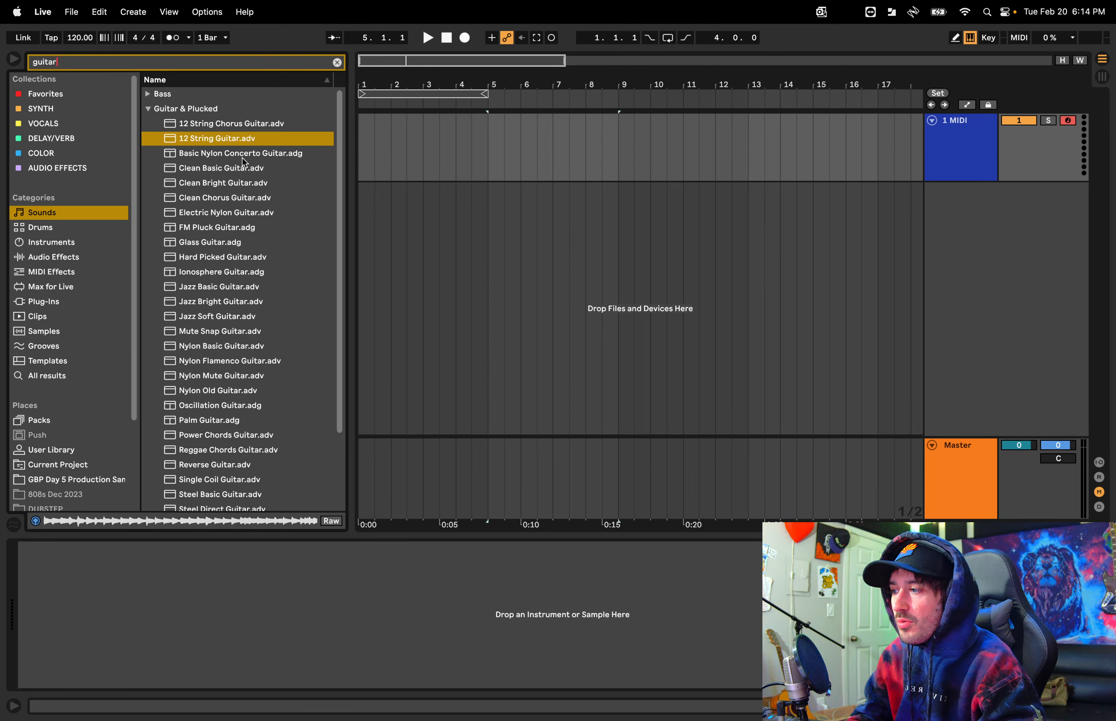
Audition the Basic Nylon Concerto and FM Pluck guitar presets, and load Basic Nylon Concerto Guitar.adg onto the MIDI track
click(242, 156)
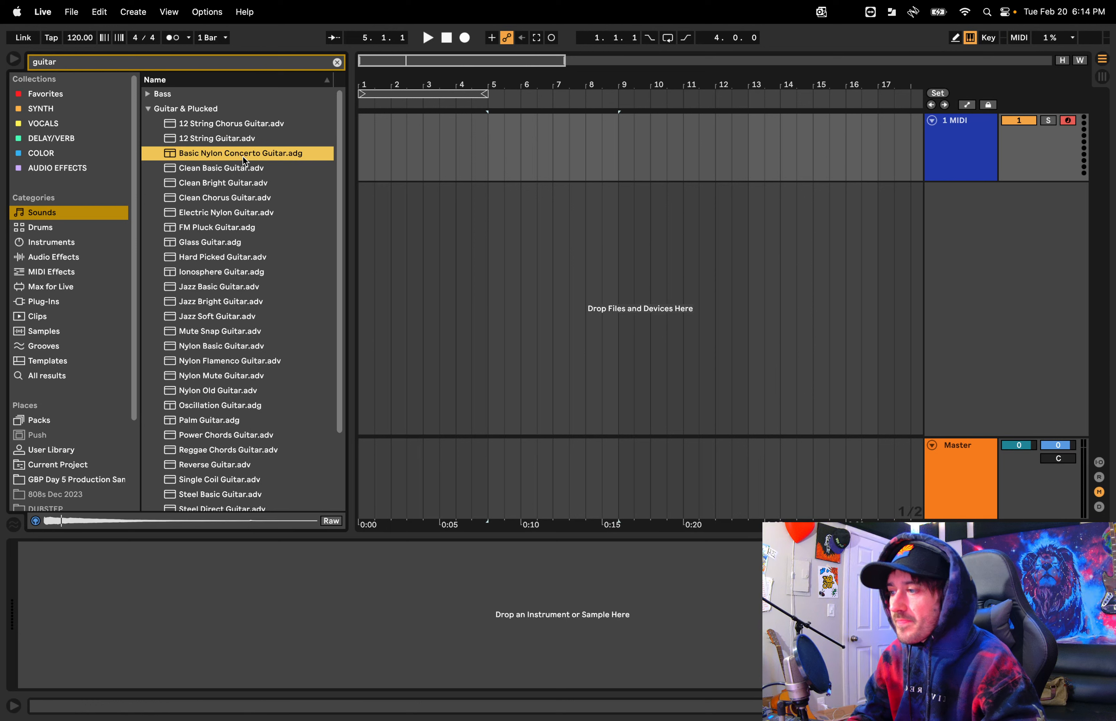
click(241, 230)
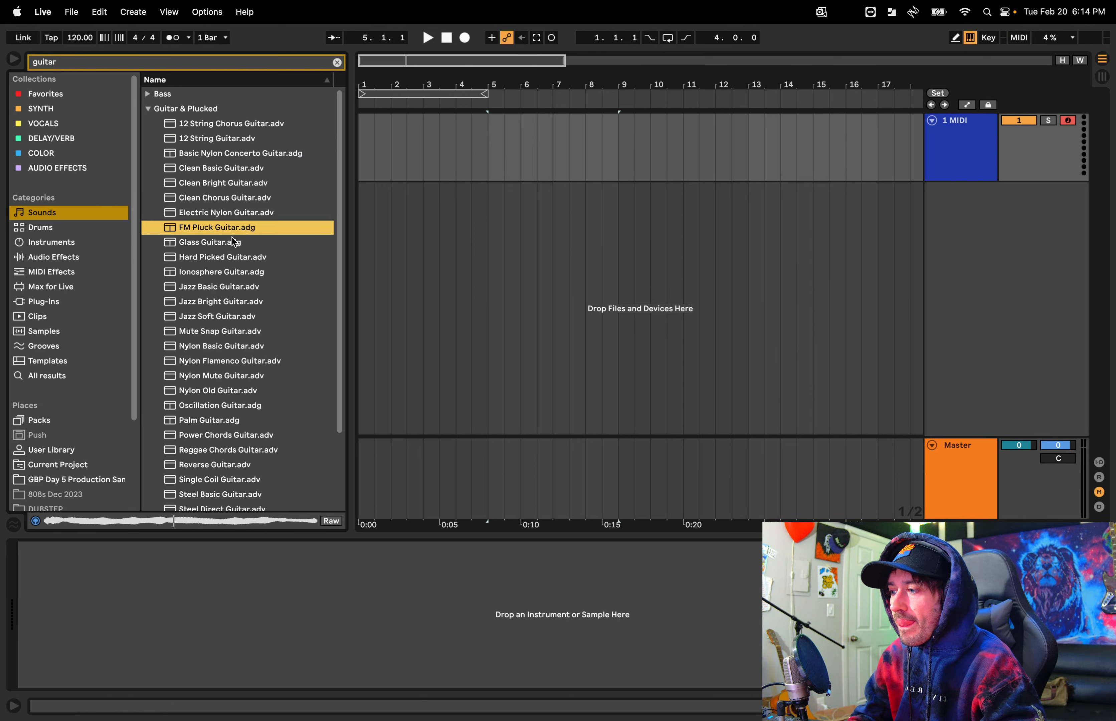
click(230, 156)
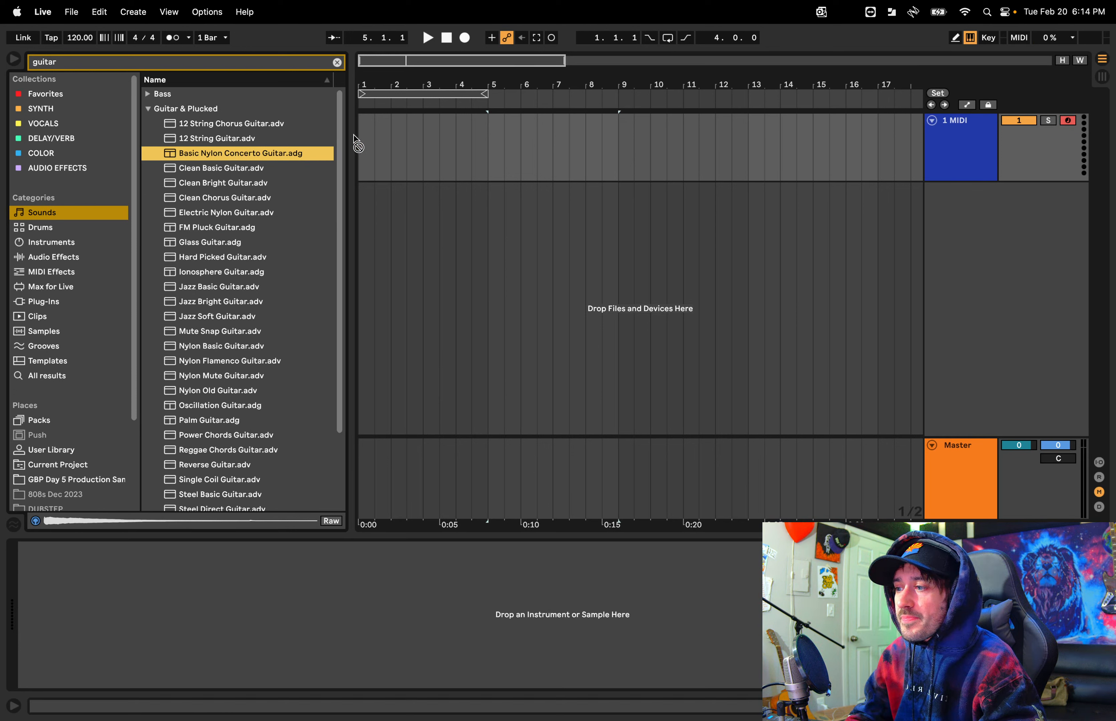
drag(393, 135, 418, 136)
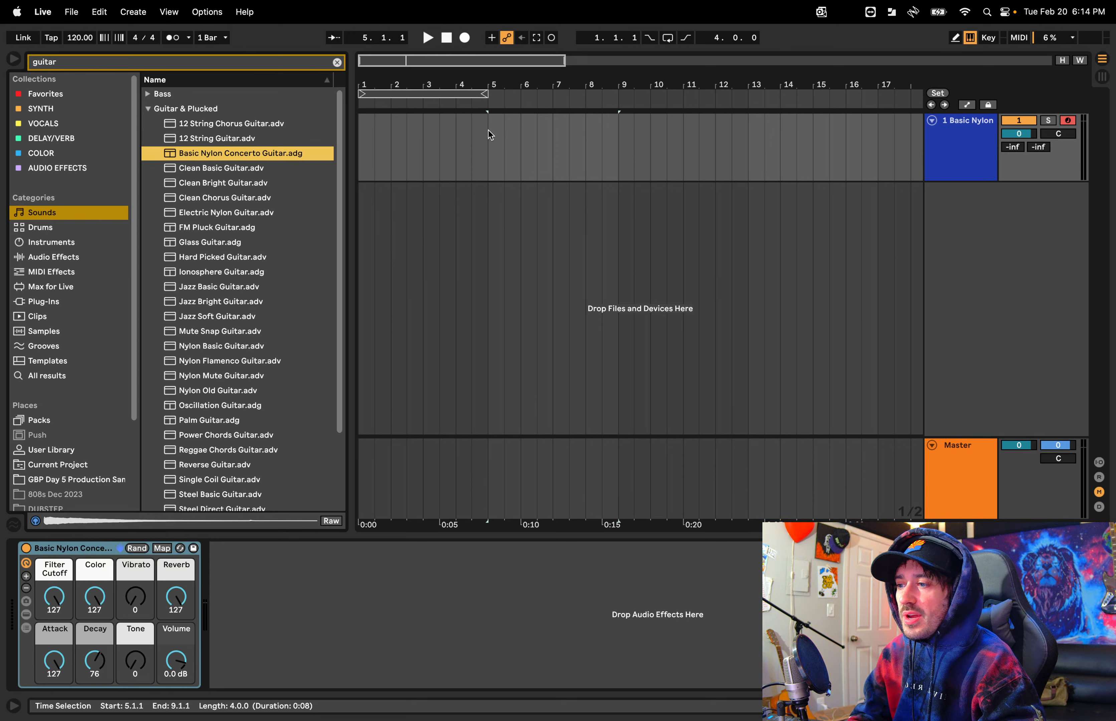
Insert an empty four-bar MIDI clip from bar 1 to bar 5 on the guitar track and enlarge its note editor
drag(488, 130, 361, 132)
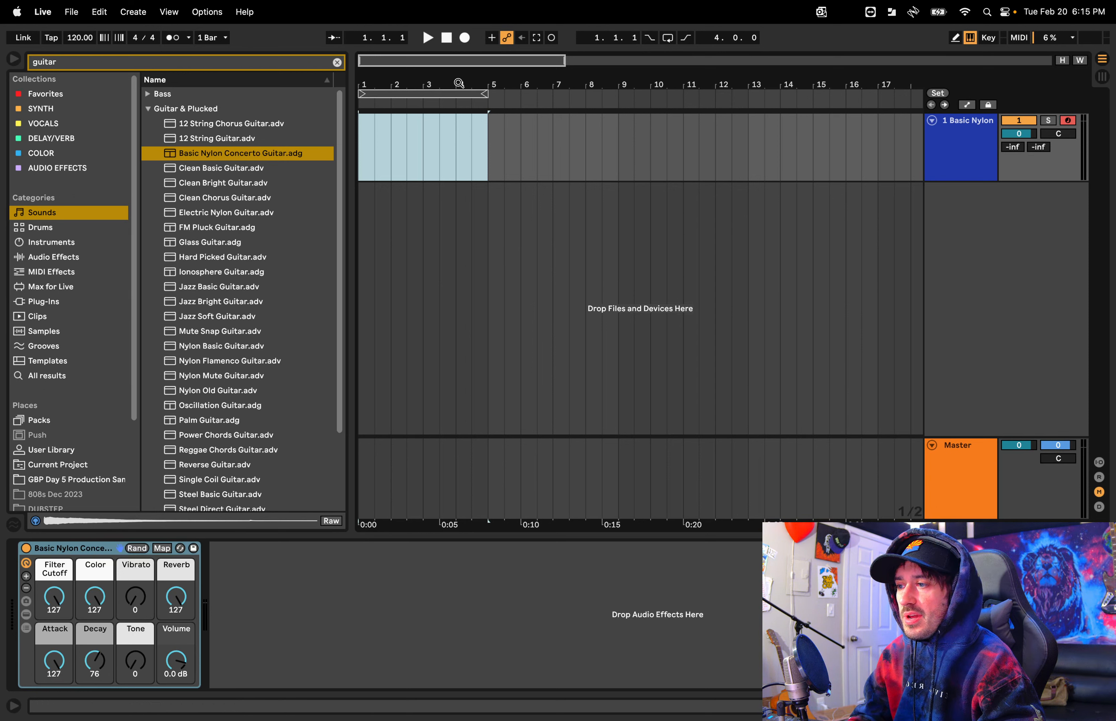
click(485, 133)
drag(485, 132, 365, 139)
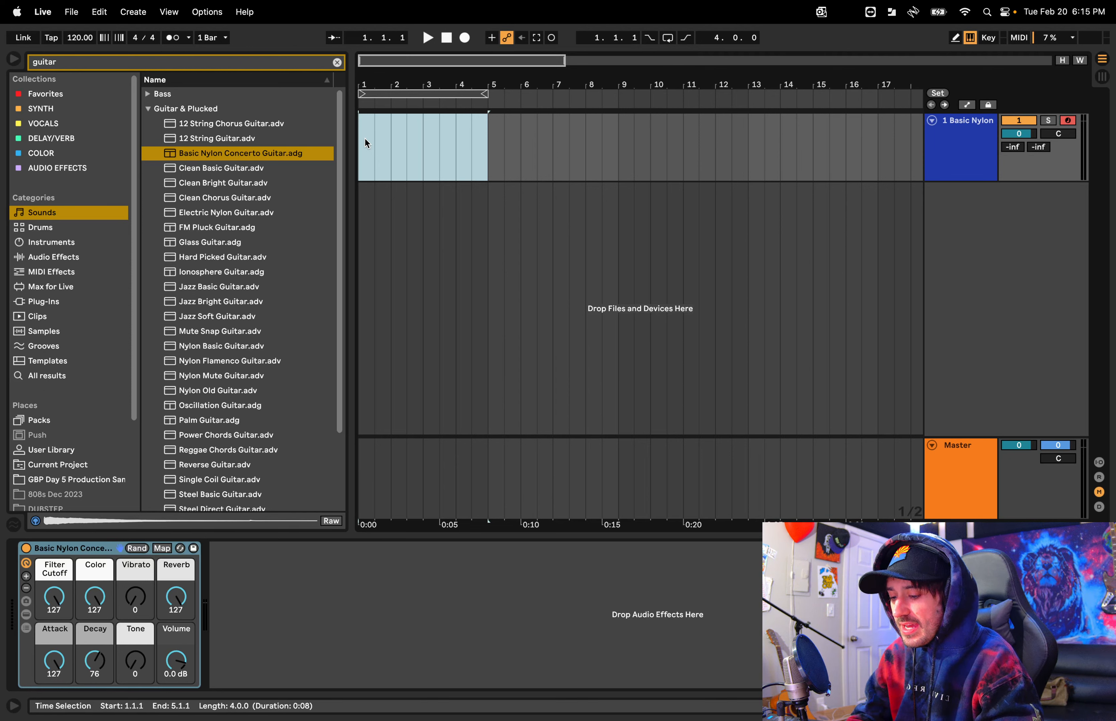
key(super+shift+m)
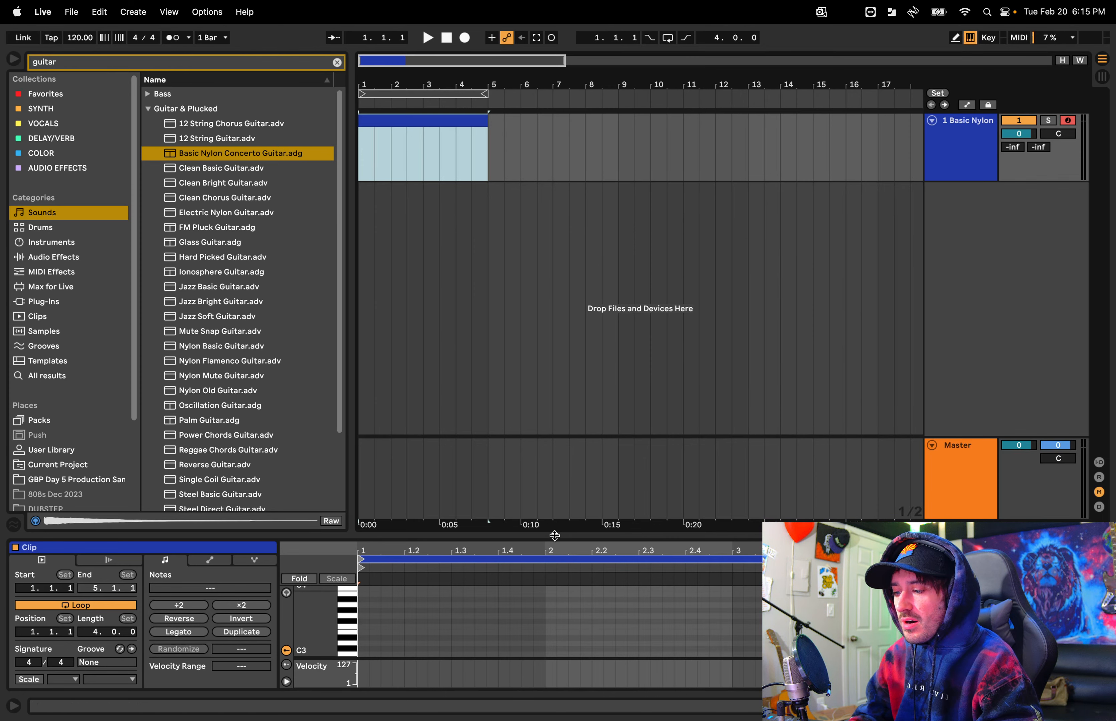
drag(555, 535, 517, 285)
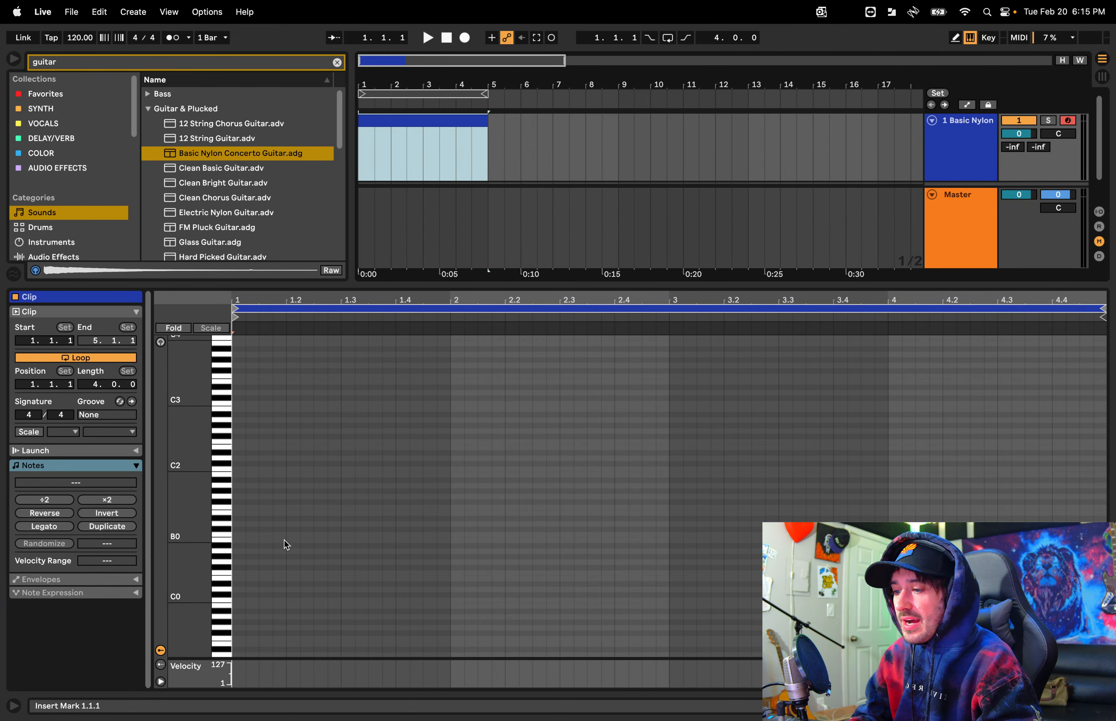
Draw an A#1 note at bar 2 with a slightly offset copy on D2, and delete both notes
click(391, 541)
drag(471, 301, 472, 300)
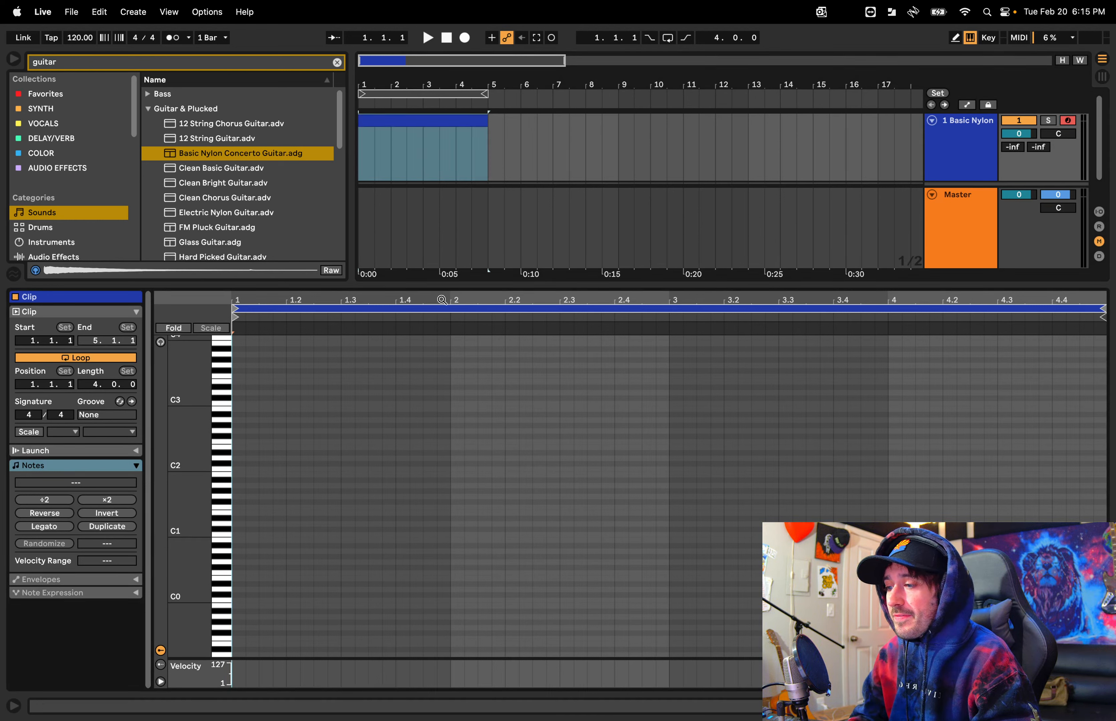
drag(453, 300, 451, 334)
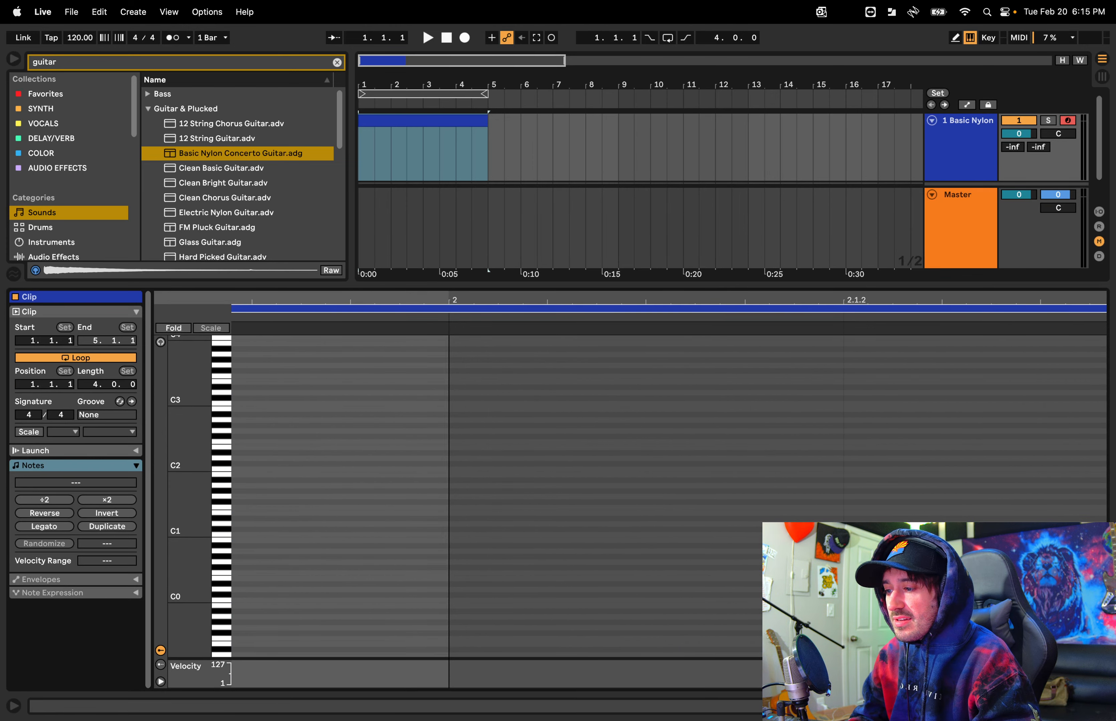
double_click(522, 481)
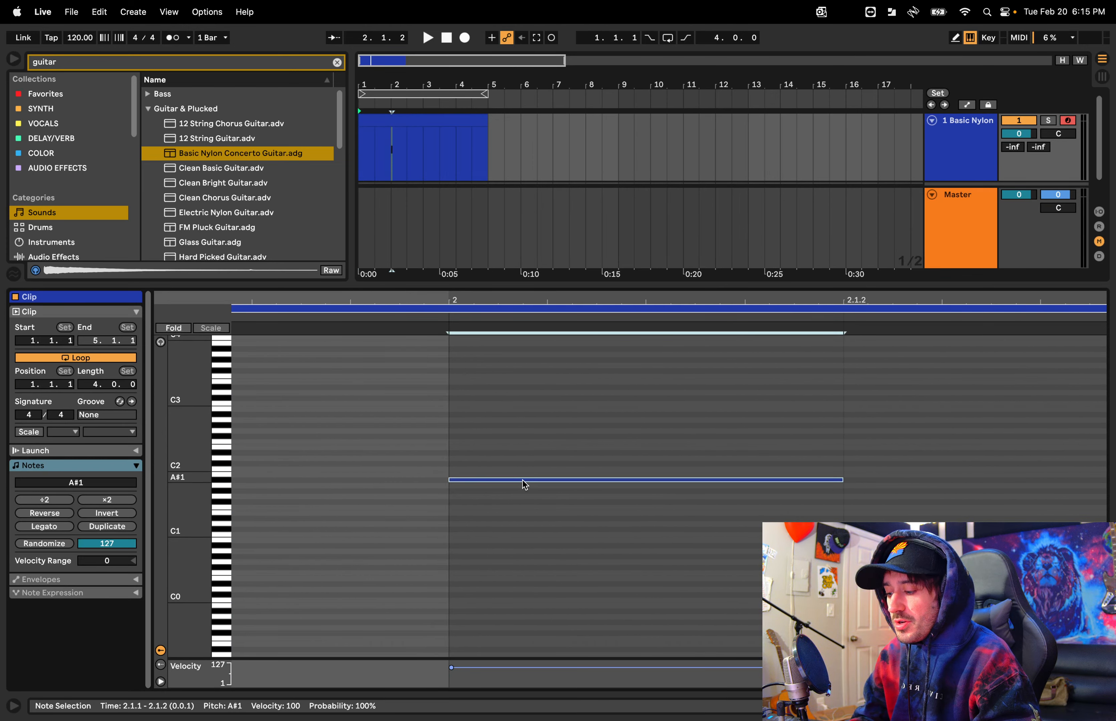
drag(525, 486, 758, 456)
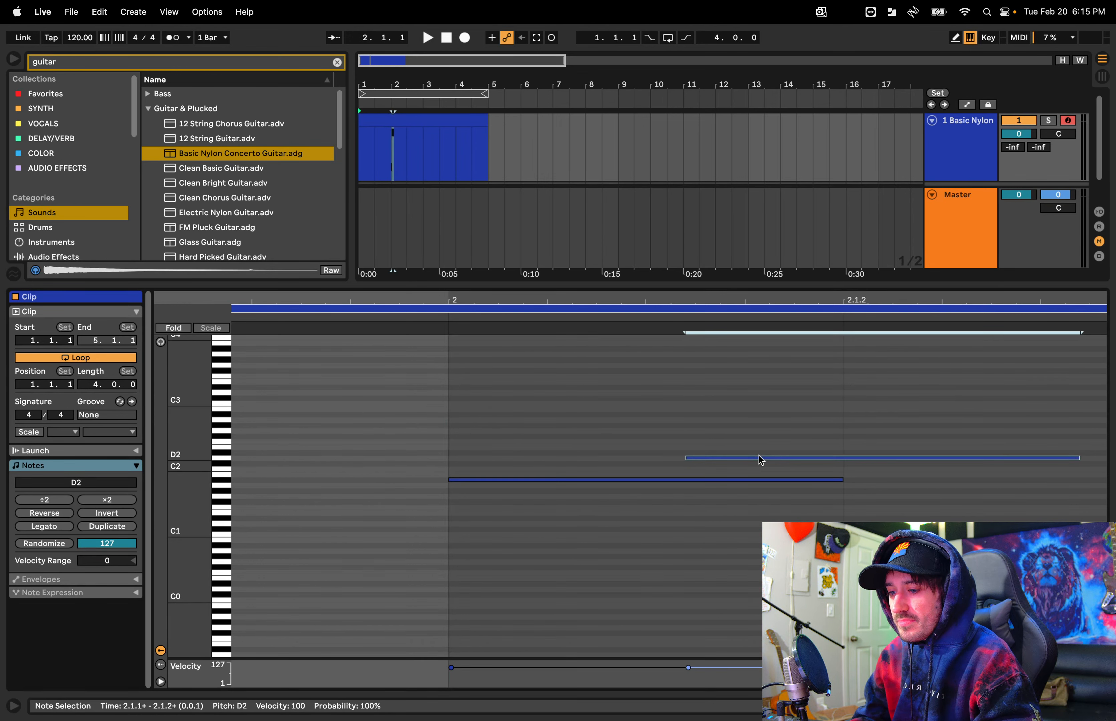
drag(767, 403, 653, 565)
key(Delete)
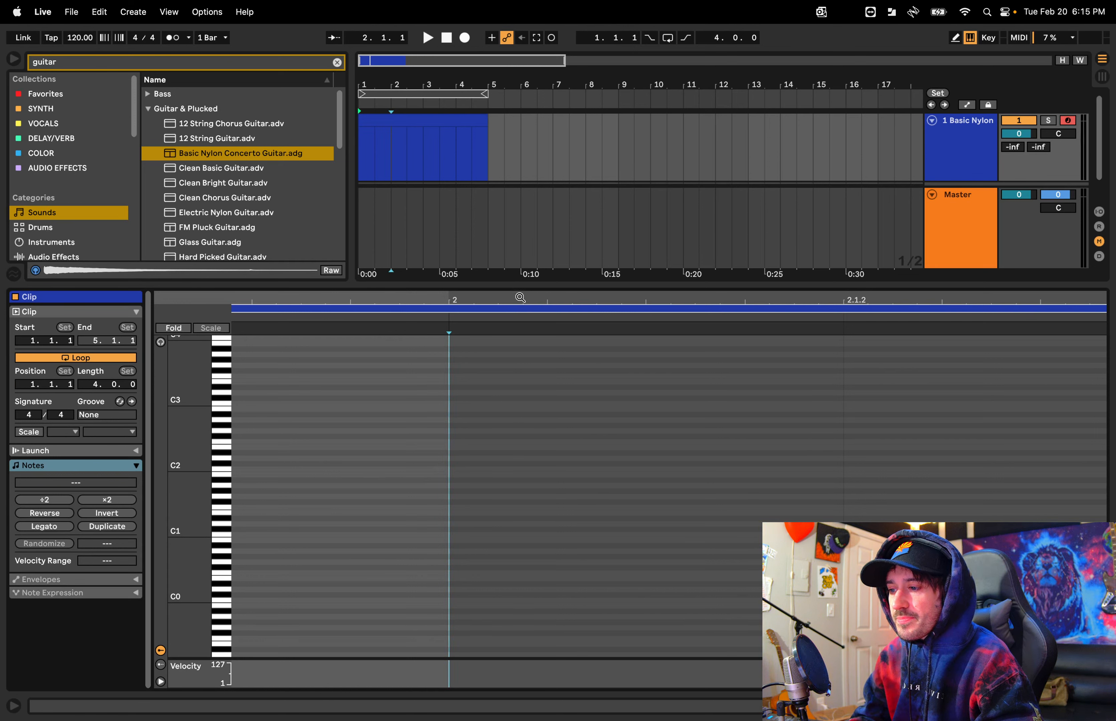
Draw three consecutive ascending notes at the start of the clip, beginning on G3 at 1.1.1 and ending on C4 at 1.1.3
drag(520, 298, 519, 237)
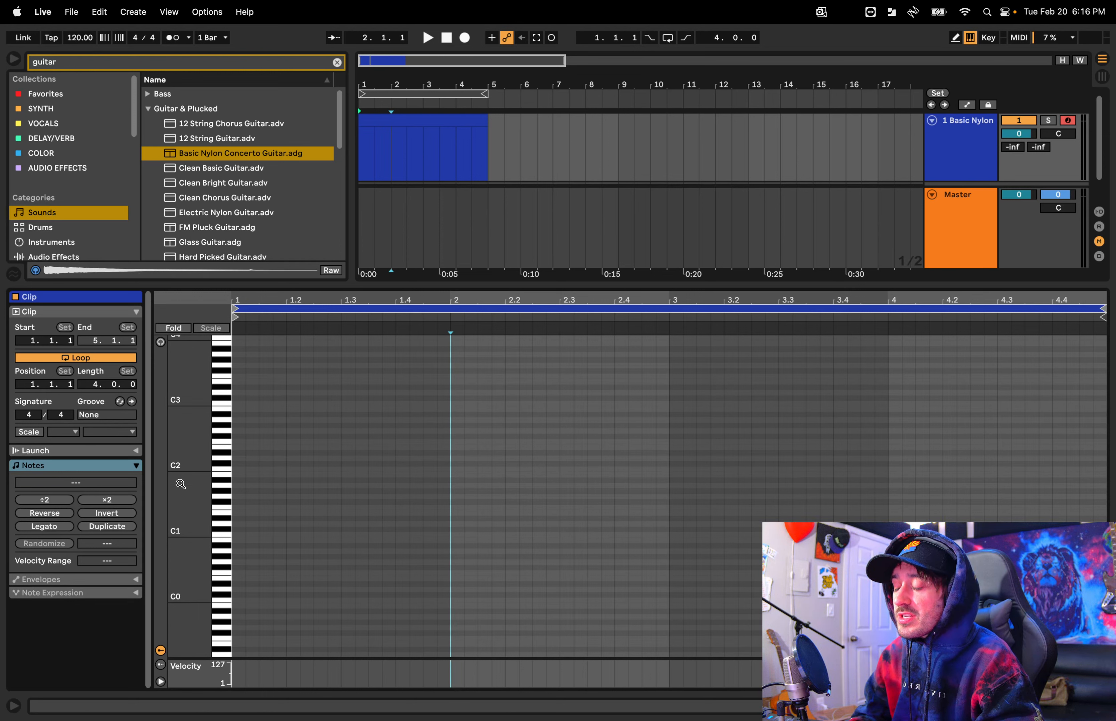
drag(186, 491, 166, 491)
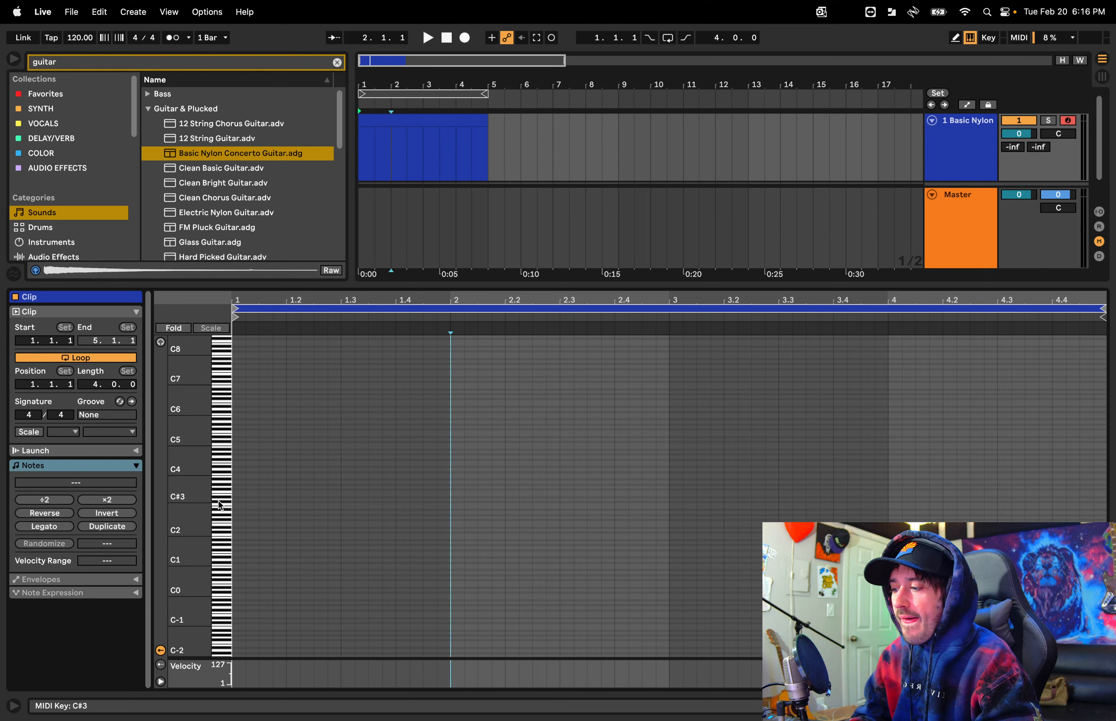
double_click(239, 485)
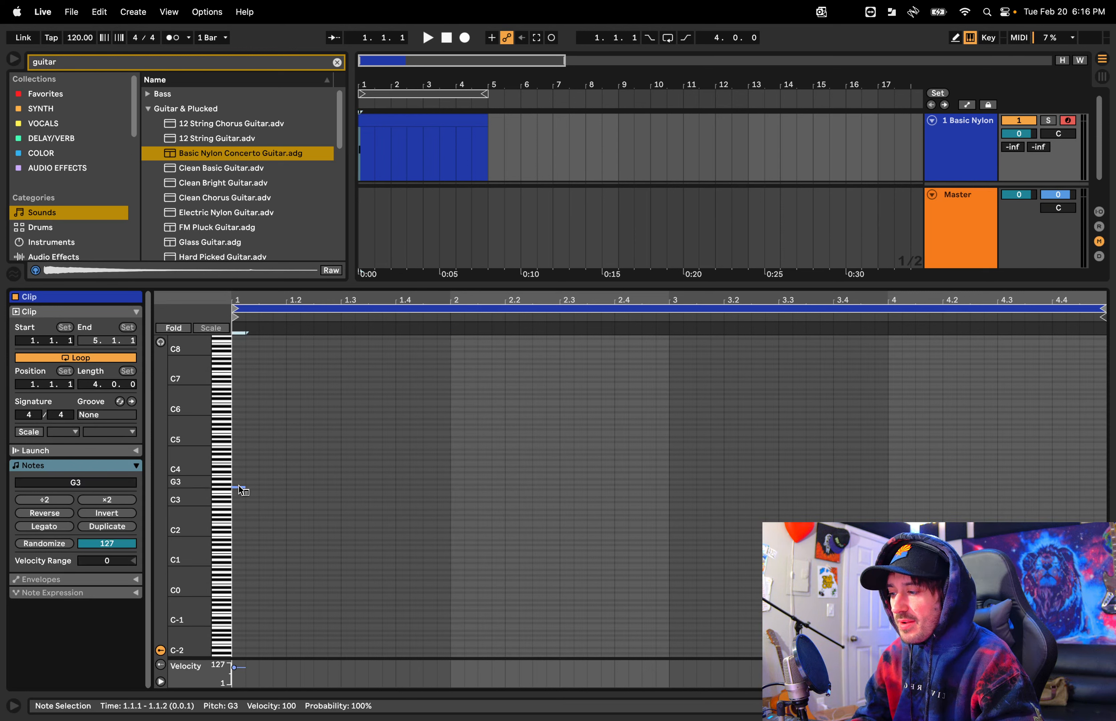
right_click(238, 487)
key(Escape)
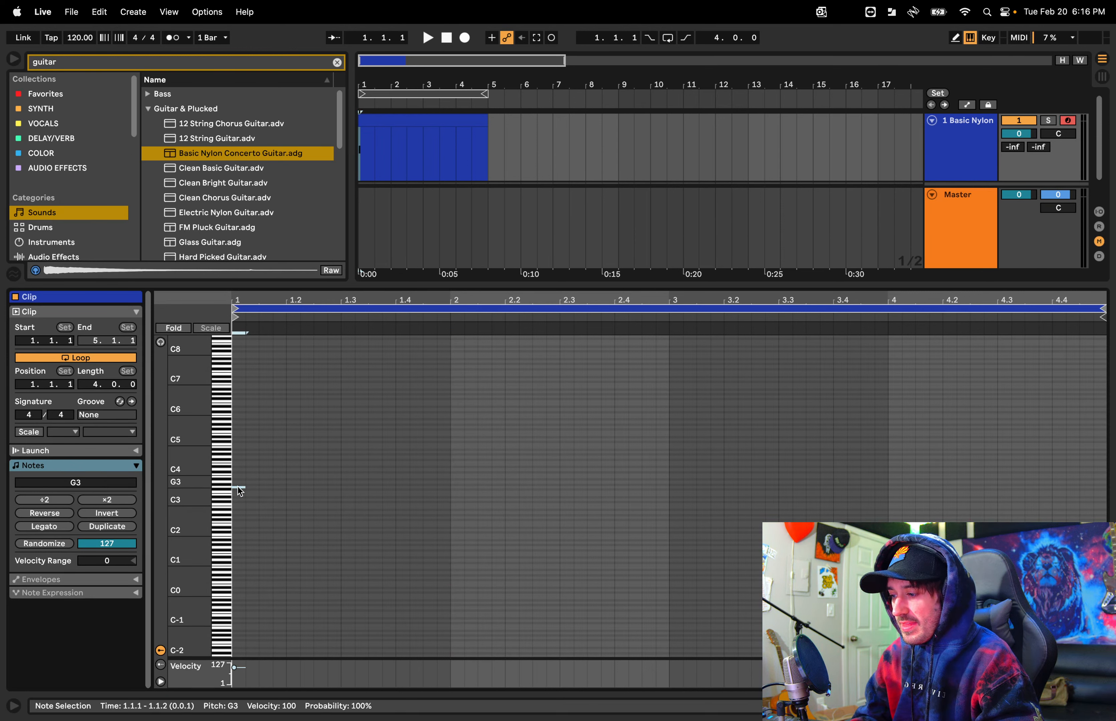
double_click(250, 483)
double_click(265, 475)
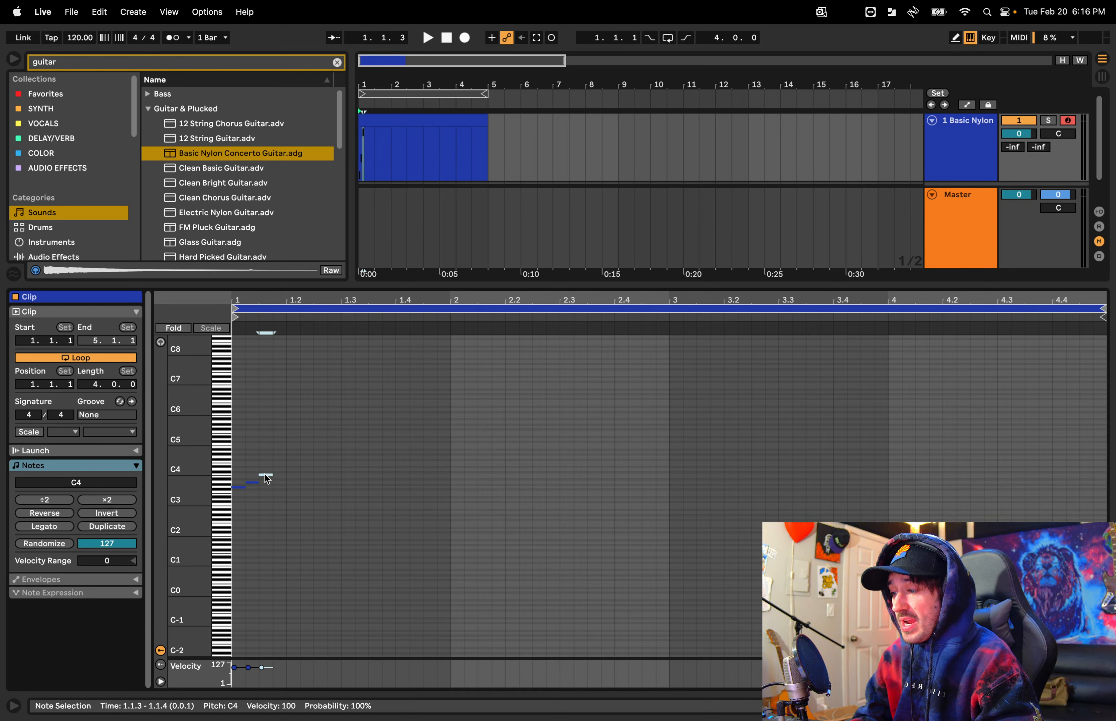
Add a fourth ascending note, F4 at 1.1.4, and delete all four notes from the clip
double_click(280, 462)
drag(321, 427, 229, 516)
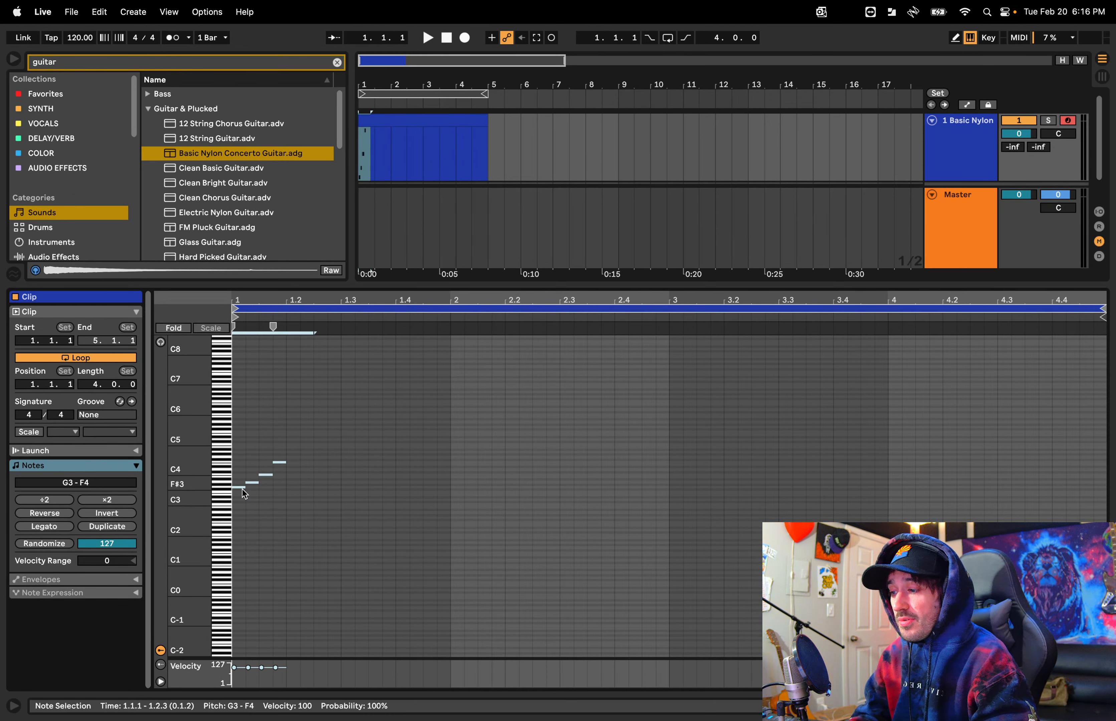
drag(314, 431, 233, 525)
key(Delete)
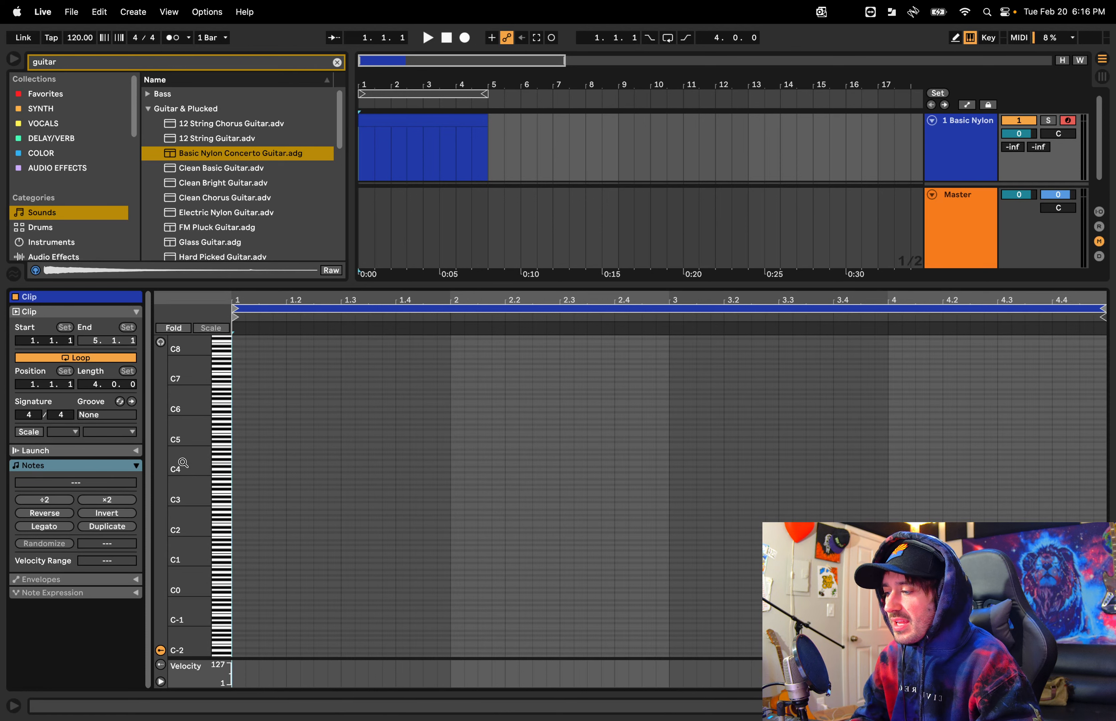
Draw an F4 note at 1.1.1, lengthen it to 0.1.2, copy it to F#4 and G#4, and delete all three notes
drag(183, 463, 226, 466)
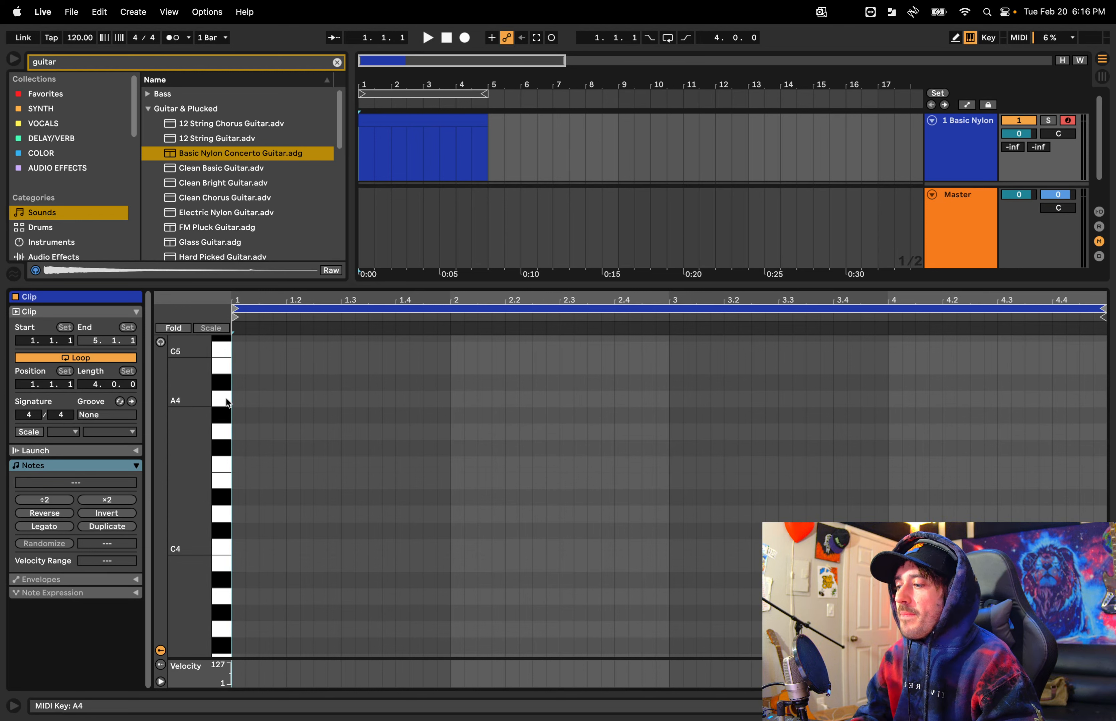
double_click(241, 466)
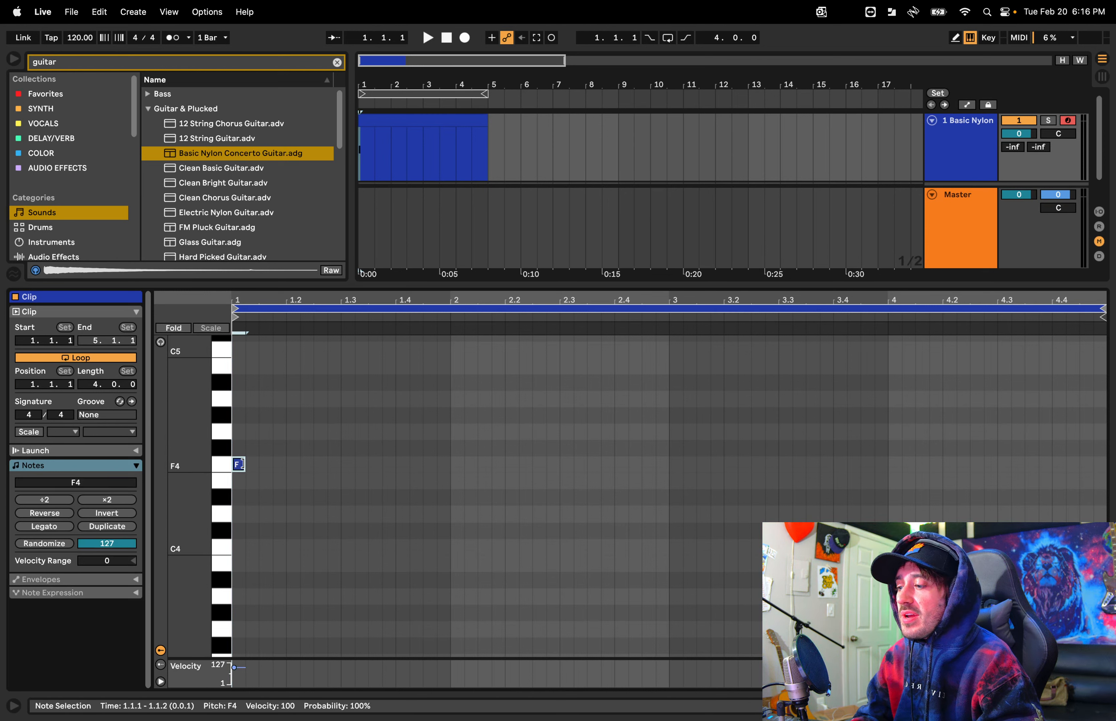
drag(242, 464, 477, 419)
right_click(267, 464)
click(289, 468)
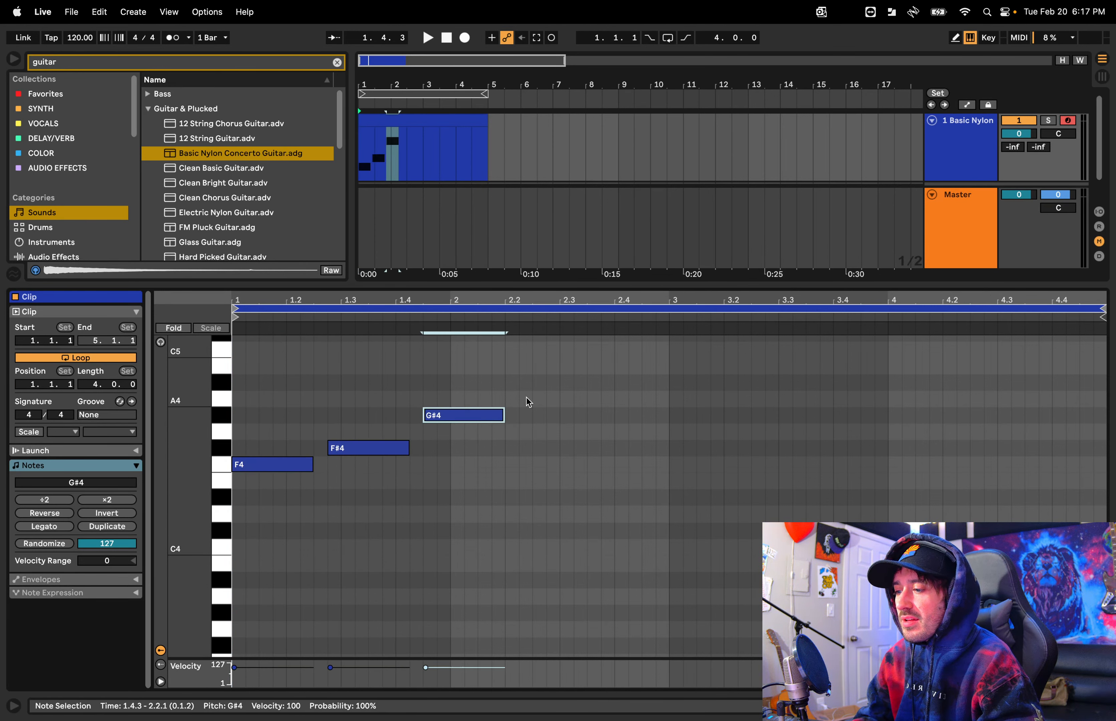
drag(577, 378, 261, 530)
key(Delete)
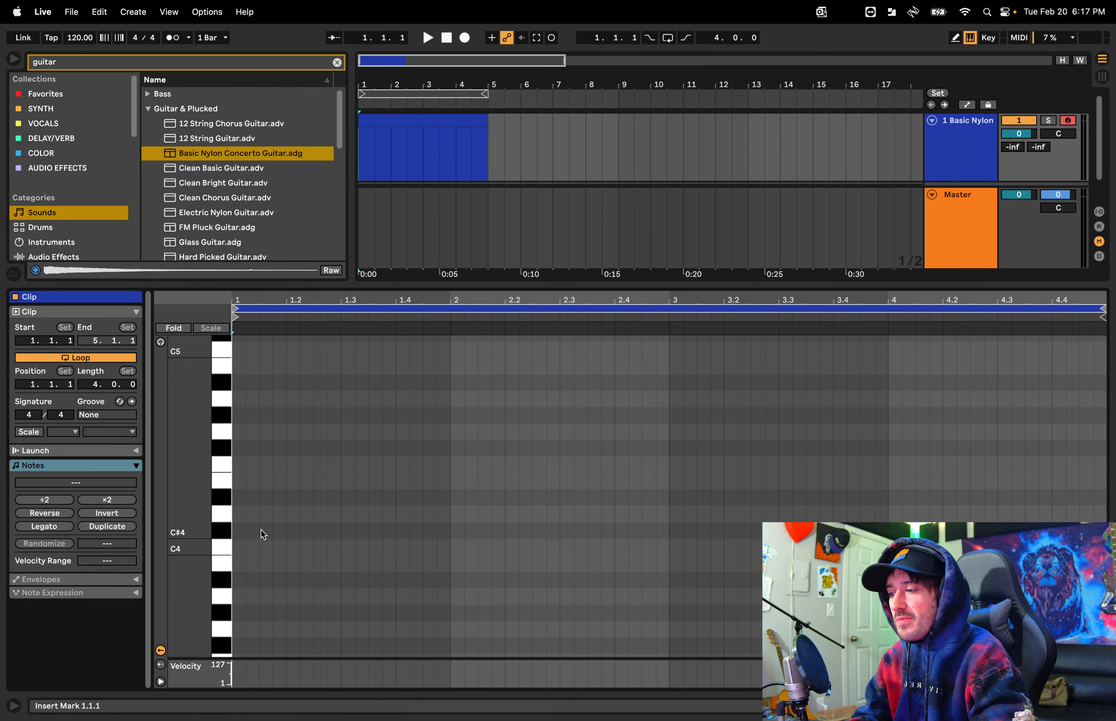
Turn on note preview for the clip, draw an E4 note at 1.1.1, and try several lengths before returning it to a sixteenth
click(160, 343)
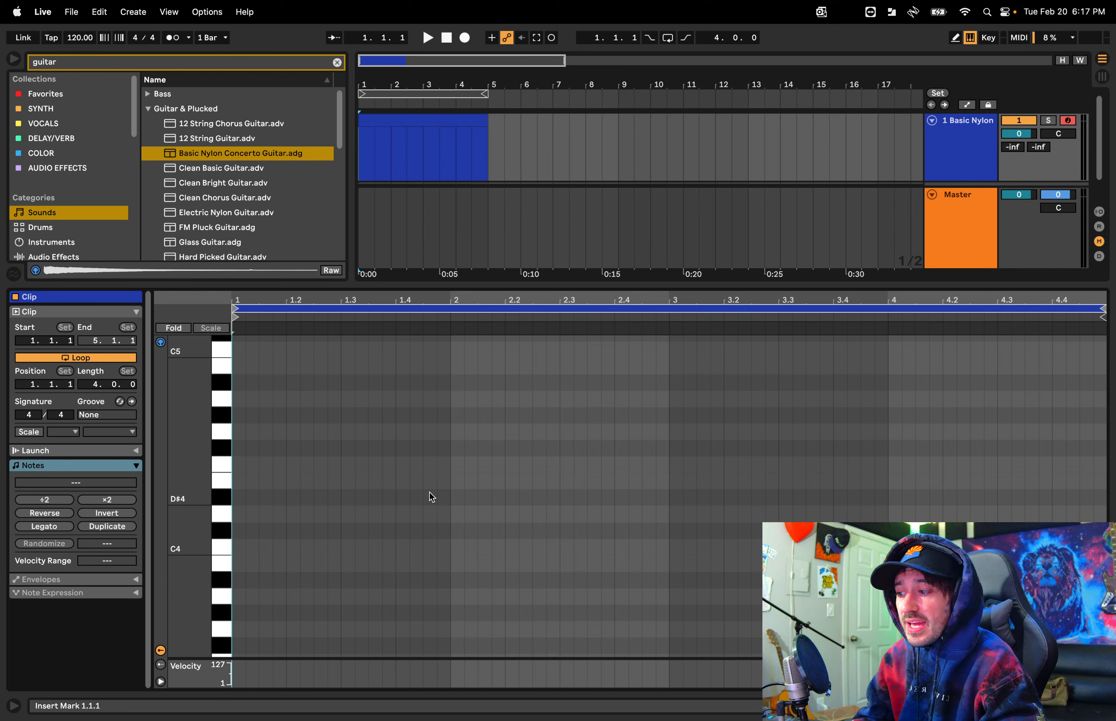
double_click(240, 483)
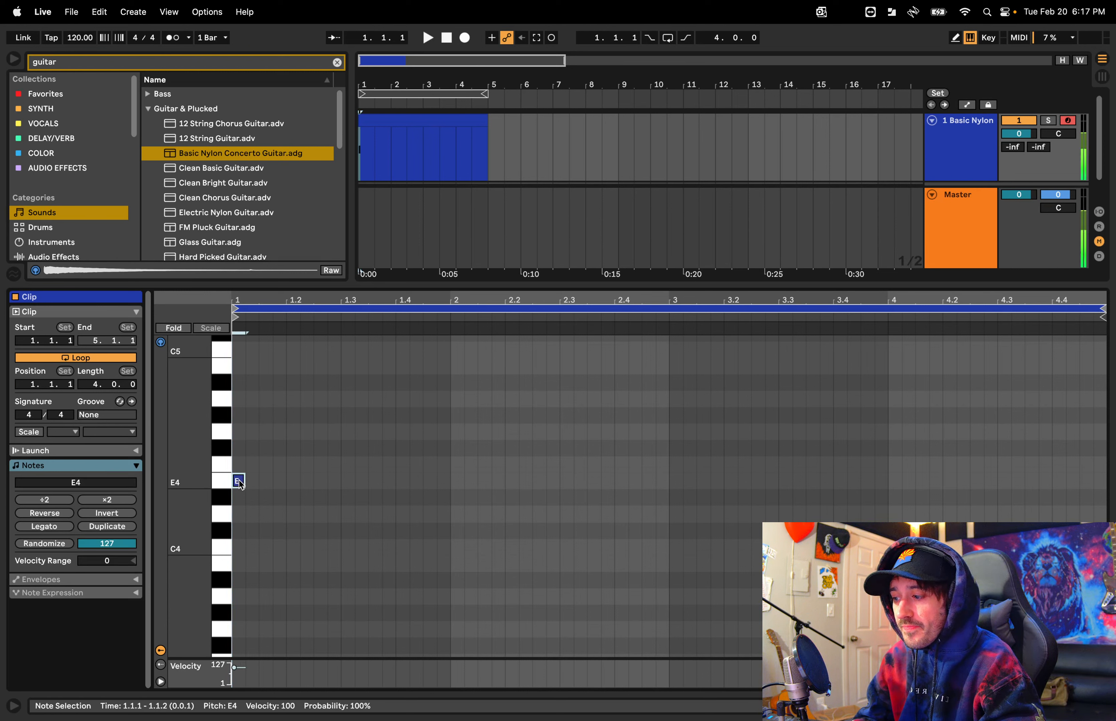
drag(241, 481, 364, 489)
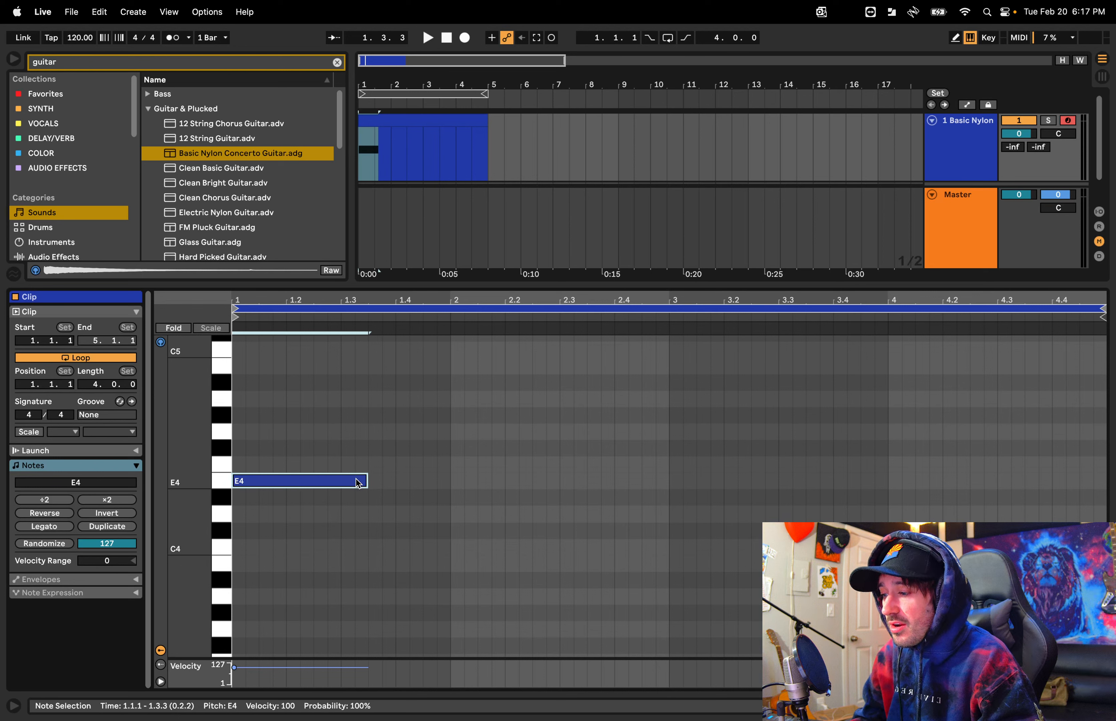
drag(363, 480, 269, 482)
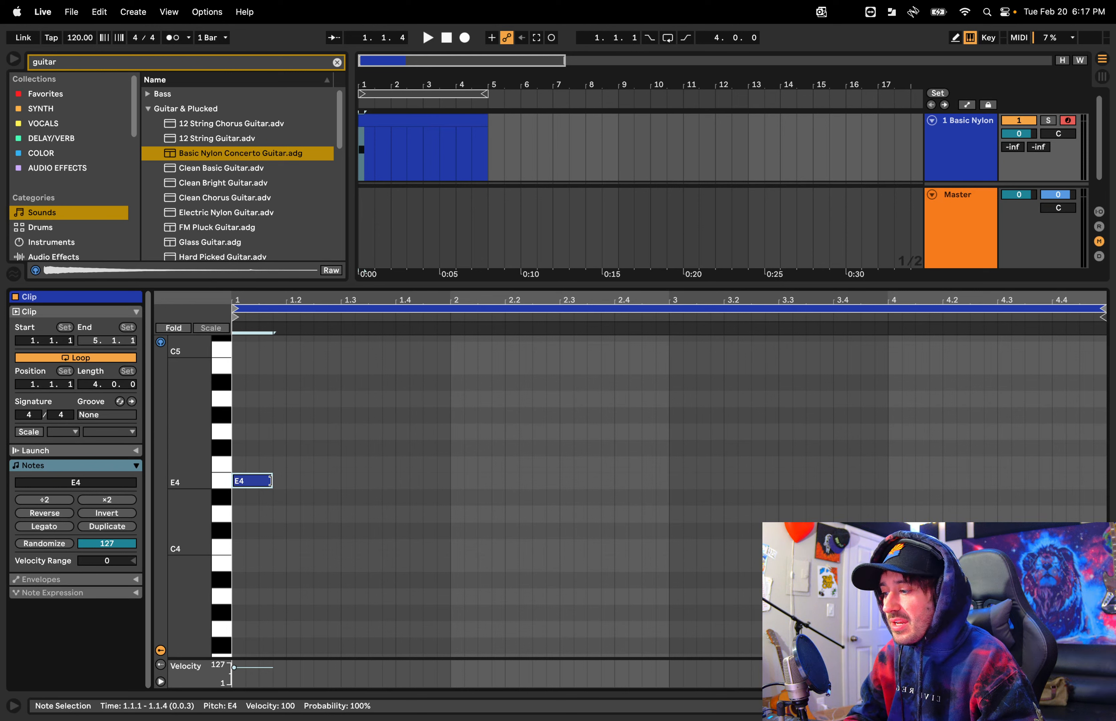
drag(270, 480, 246, 483)
Add a second E4 at 1.1.3 and F#4 notes at 1.2.1 and 1.2.3, play the pattern, and delete the added notes
double_click(267, 481)
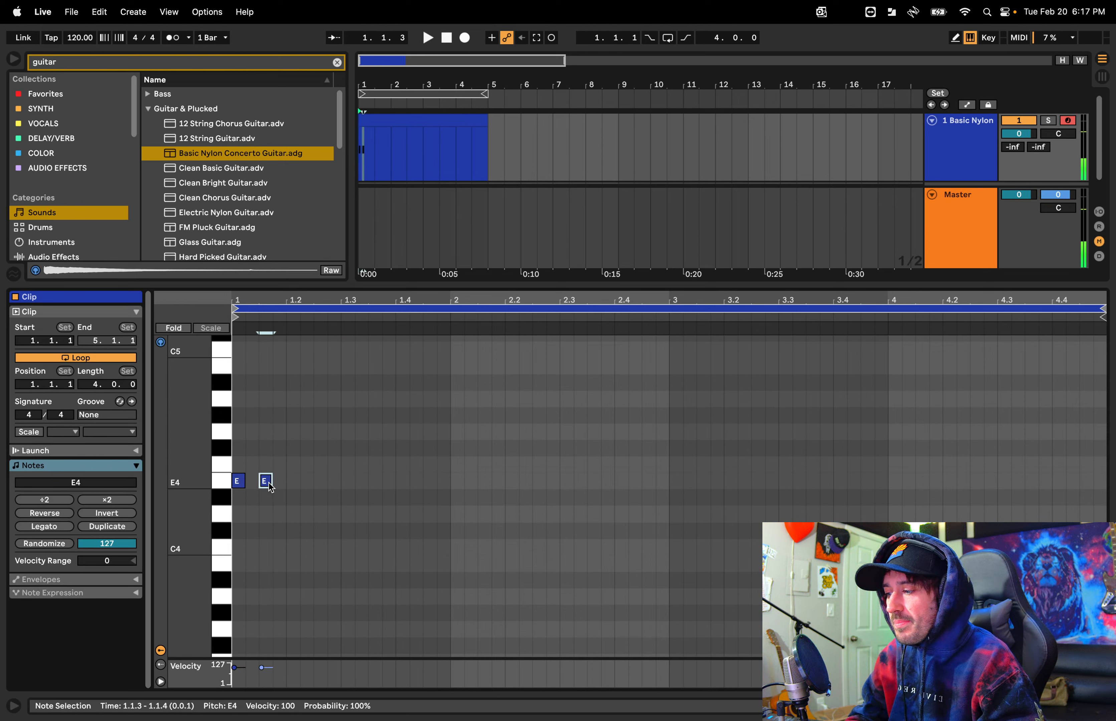
double_click(292, 447)
double_click(320, 447)
key(space)
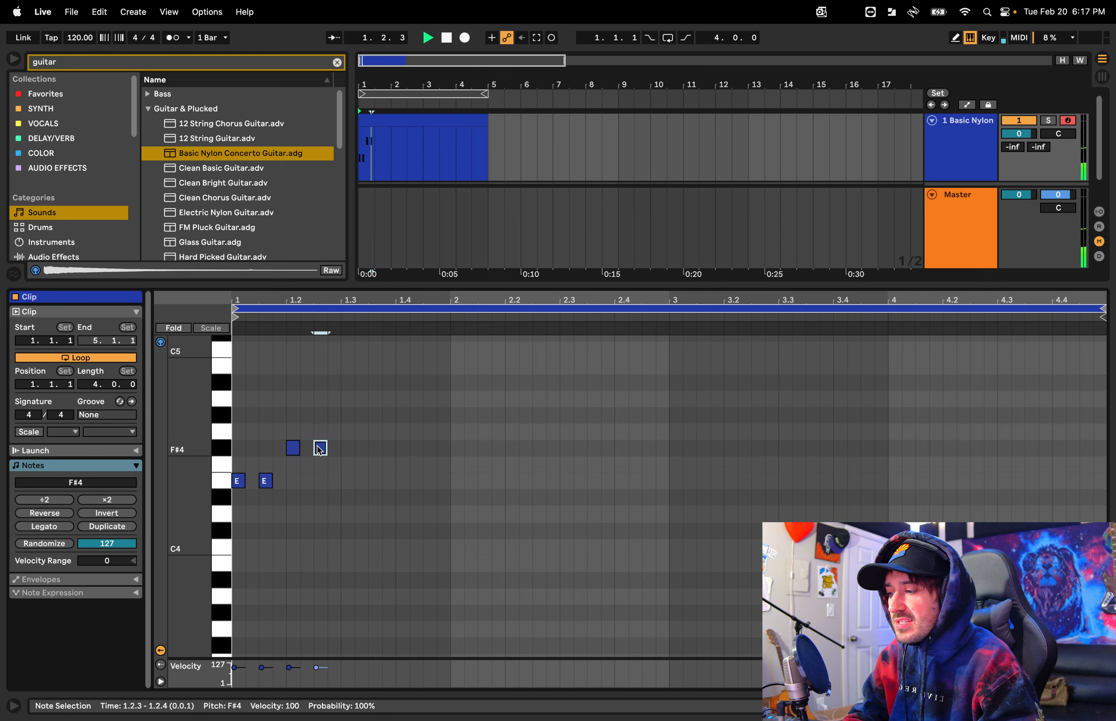
key(space)
drag(356, 423, 374, 493)
key(Delete)
Lengthen the E4 note at the clip start to end at 1.3.3 and play it back
click(242, 480)
key(space)
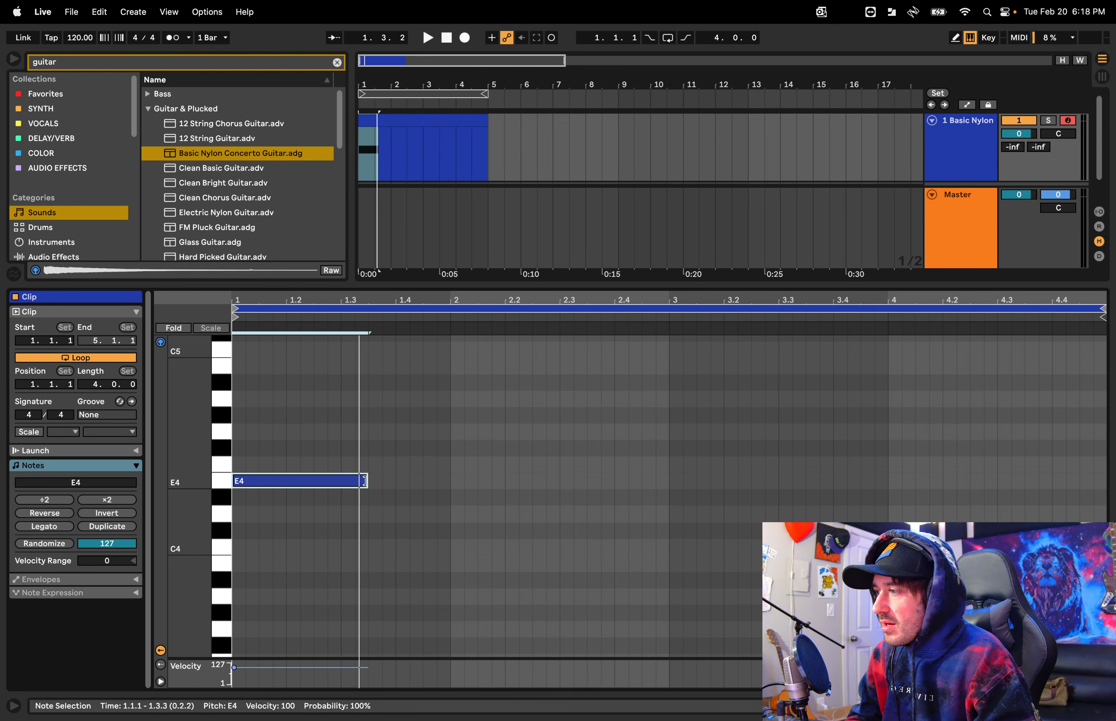
scroll(365, 481, up, 2)
scroll(365, 481, up, 2)
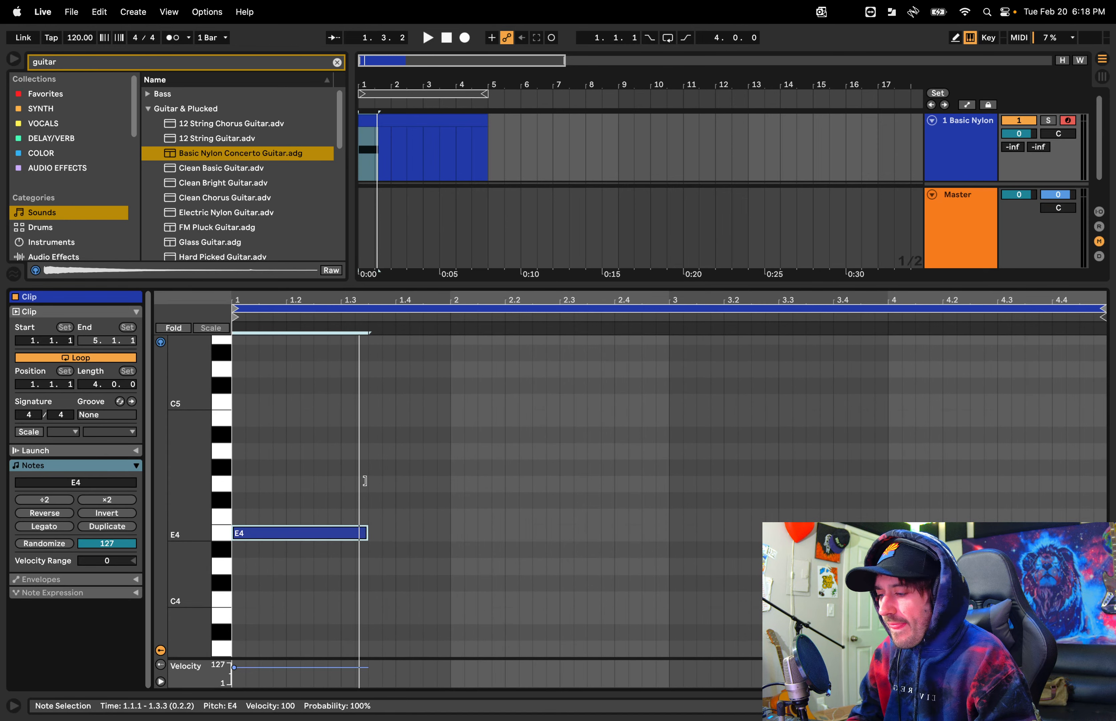
scroll(370, 485, up, 1)
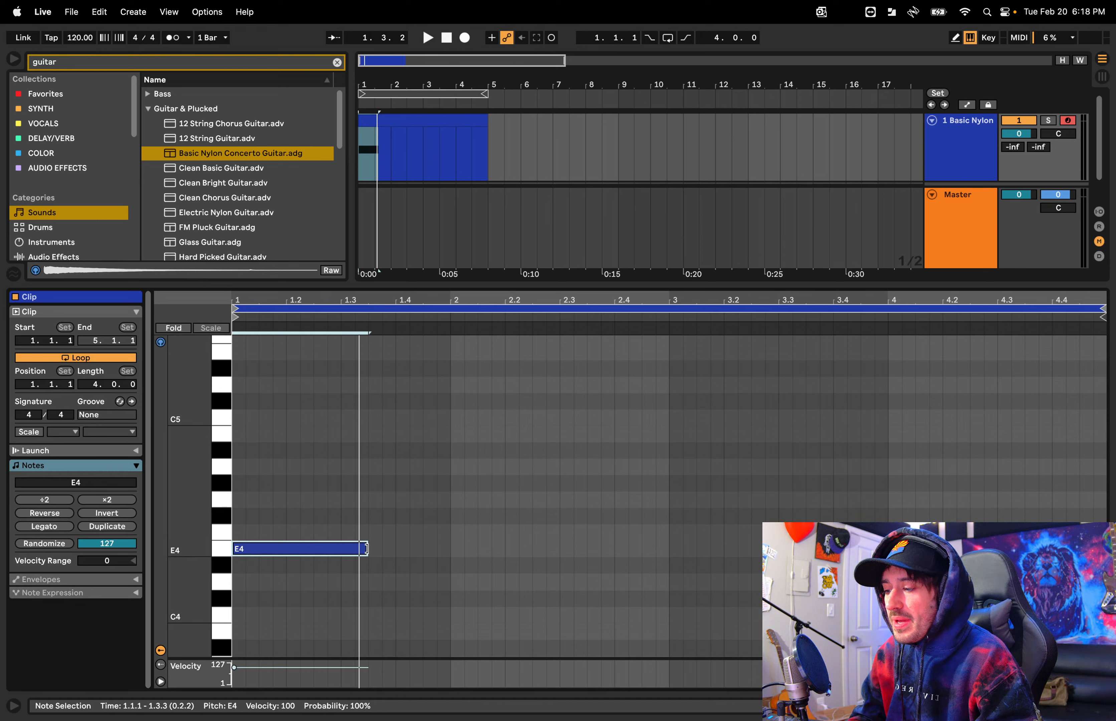
Shorten the E4 note to one beat, play it with the metronome on, and delete the note
drag(367, 550, 287, 553)
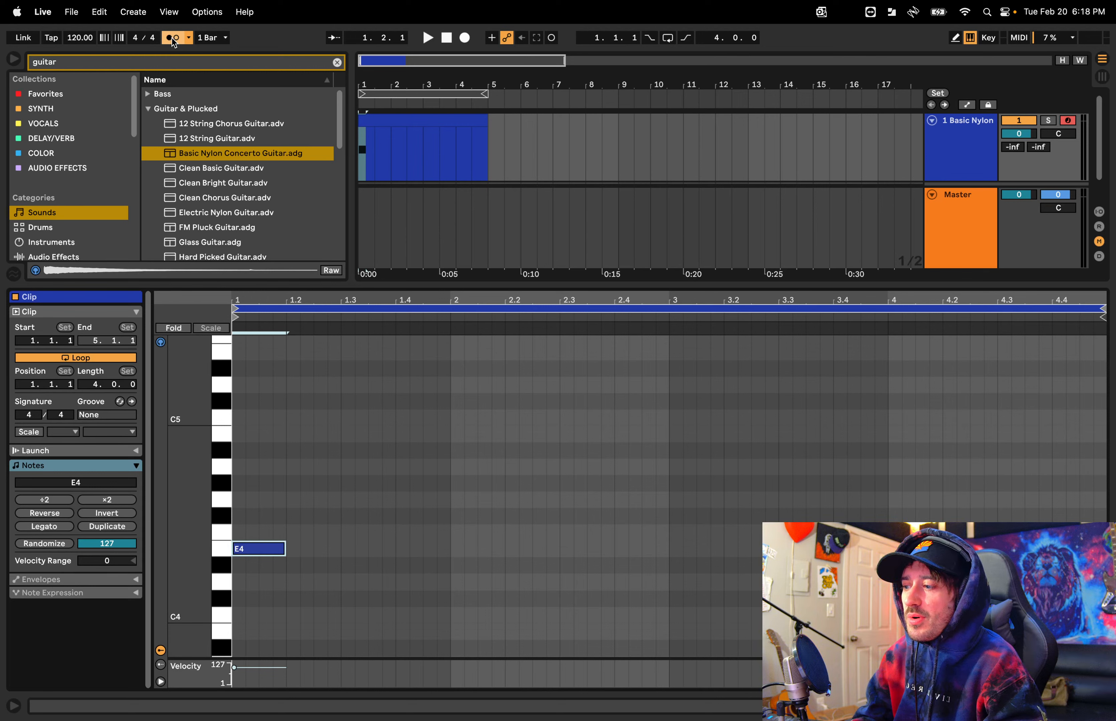
key(space)
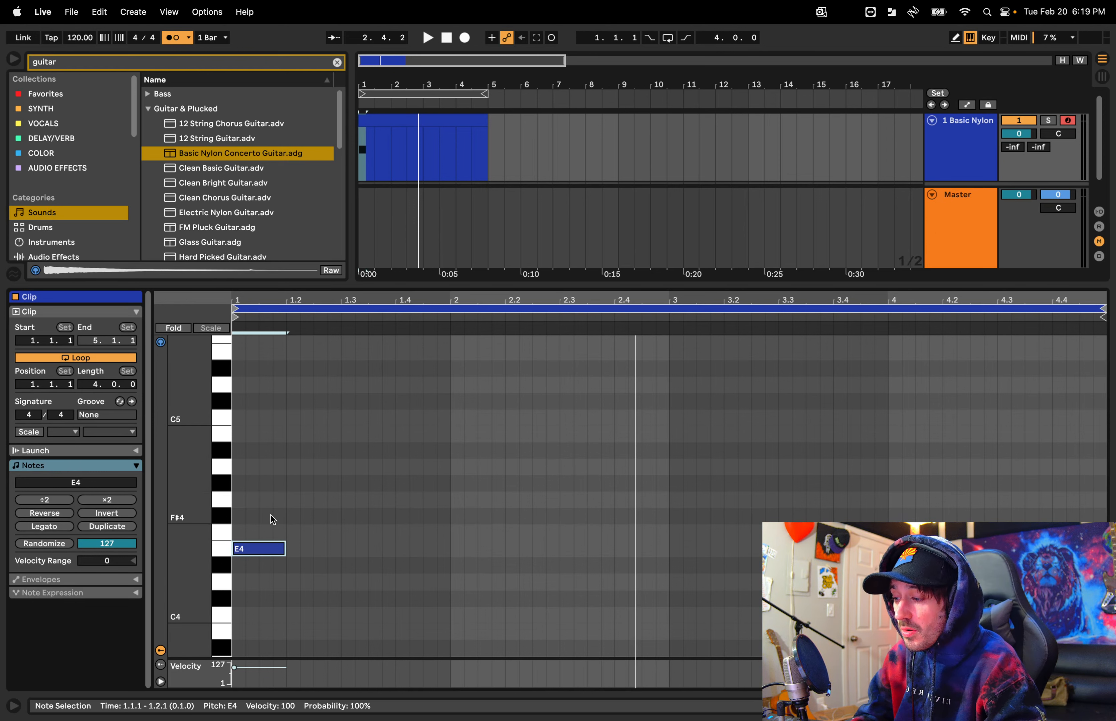
double_click(256, 553)
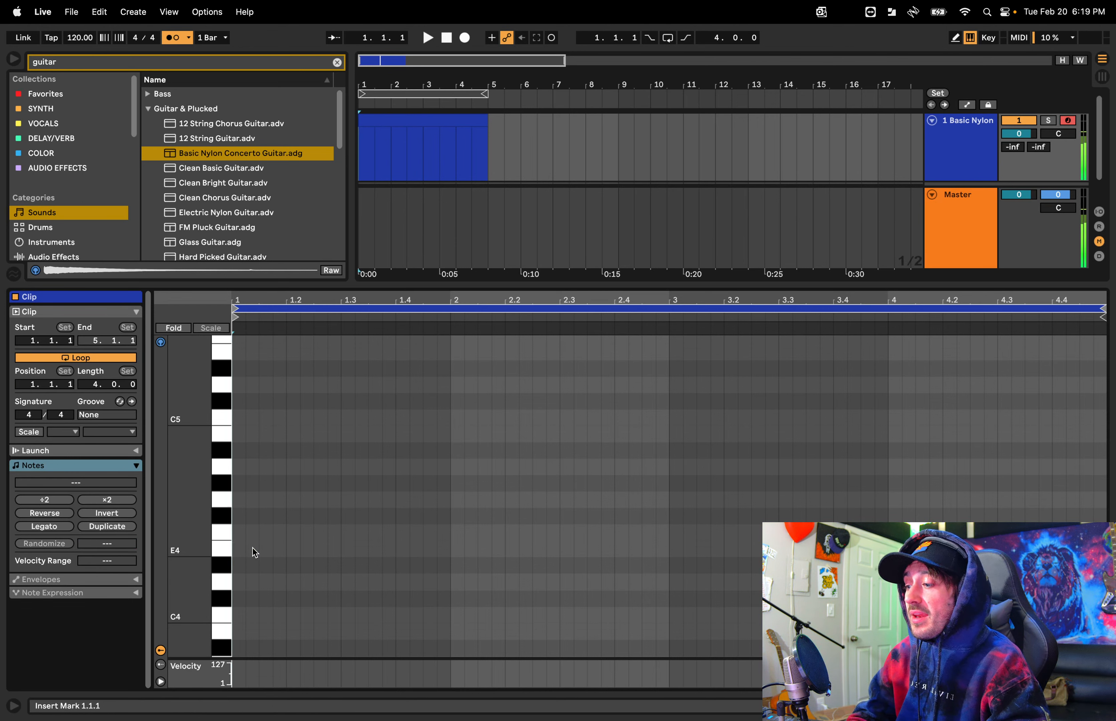
Draw an A4 note at 1.1.1 and lengthen it to one beat
double_click(239, 468)
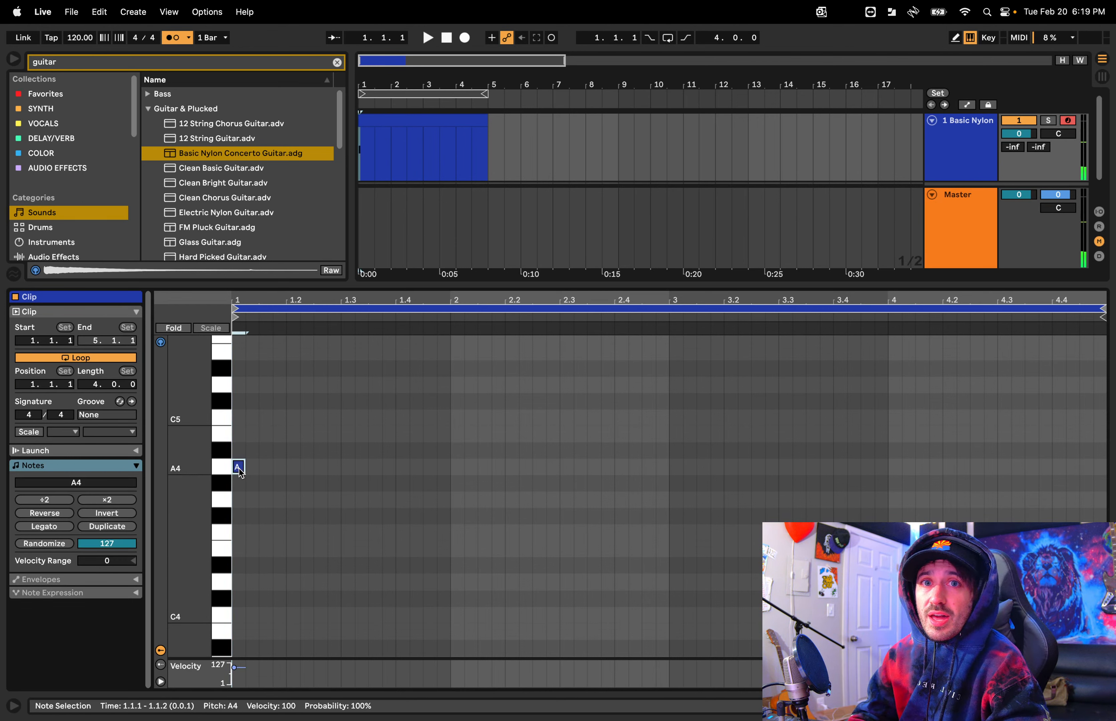
drag(240, 467, 285, 467)
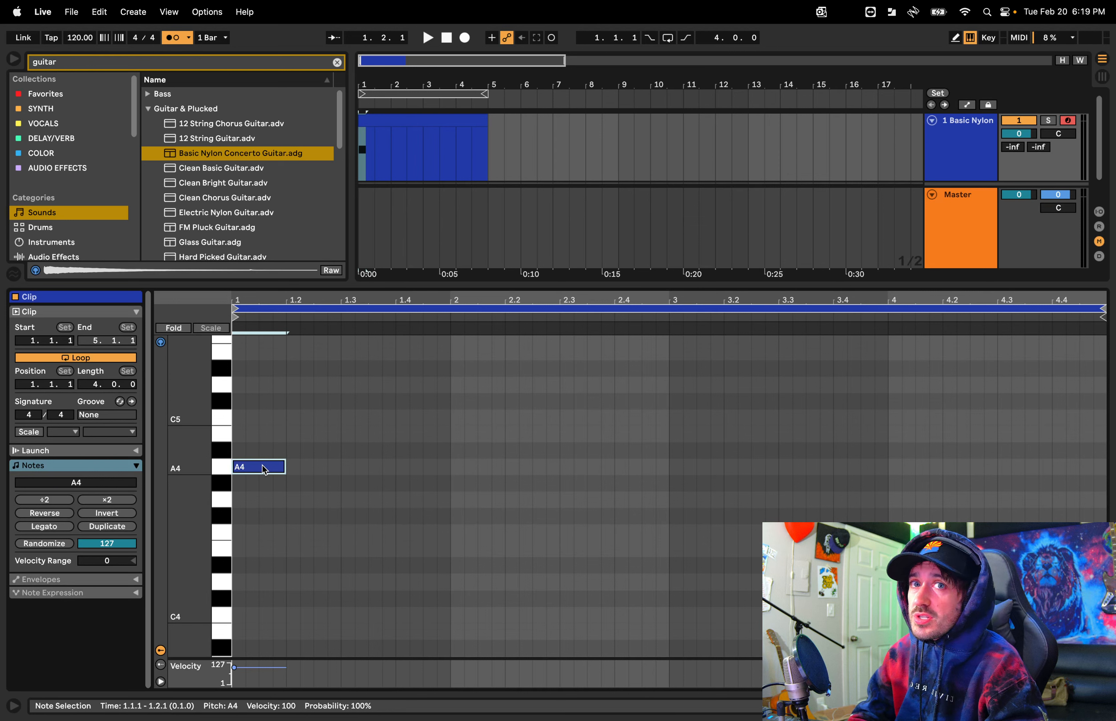
Copy the A4 note to B4 at 1.2.1 and C#5 at 1.3.2, and delete both copies
drag(265, 466, 319, 433)
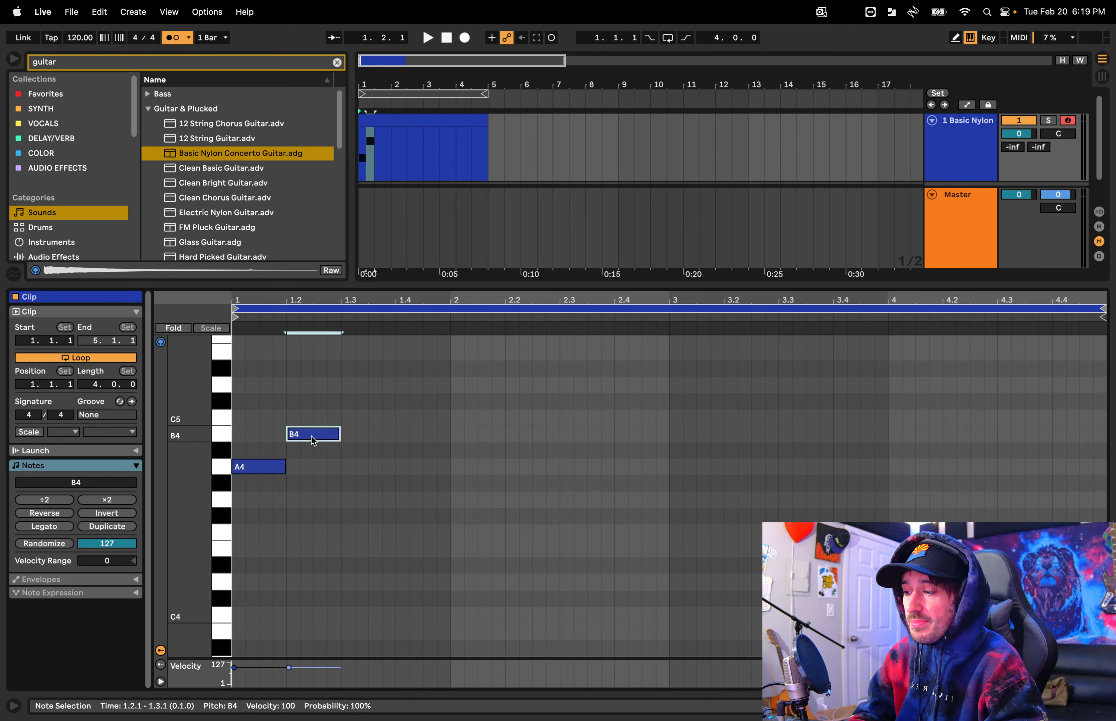
drag(313, 441, 379, 401)
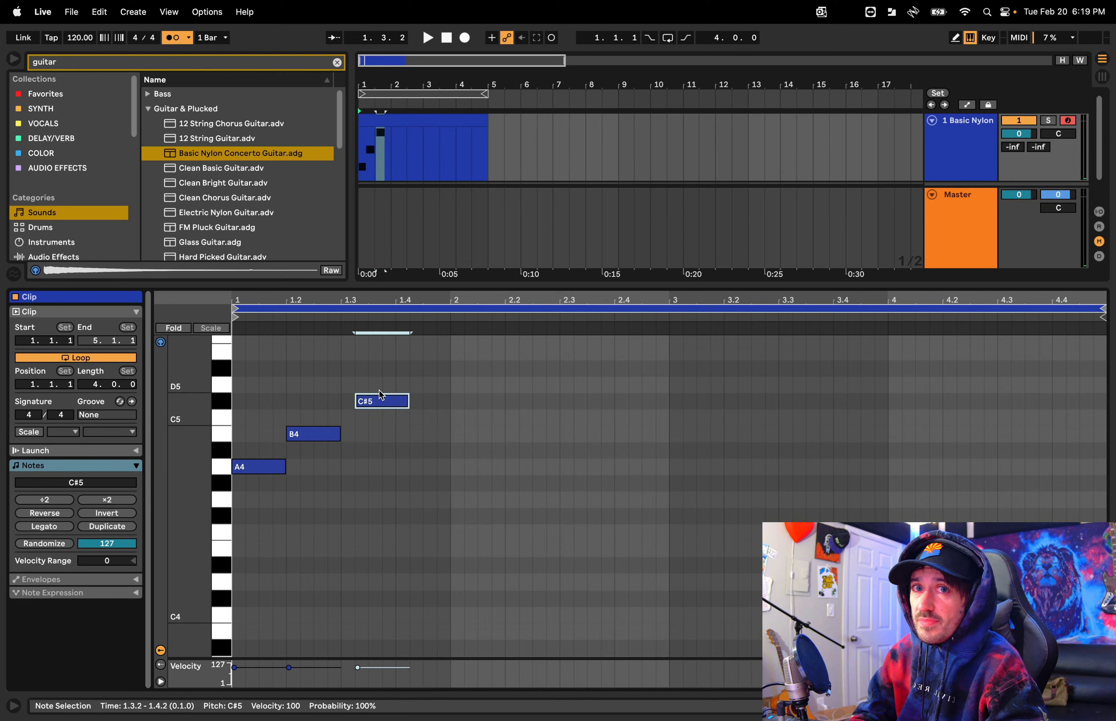
drag(415, 383, 325, 455)
key(Delete)
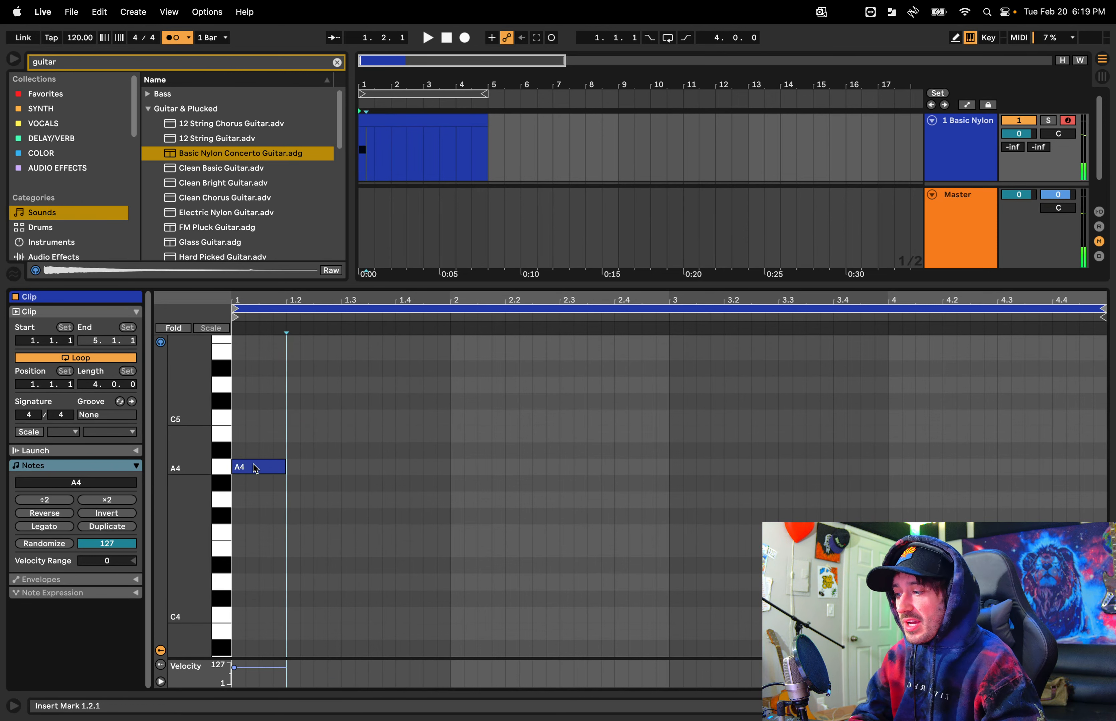
Try moving the A4 note to C#5 at 2.1.1, and undo the moves
drag(255, 469, 482, 405)
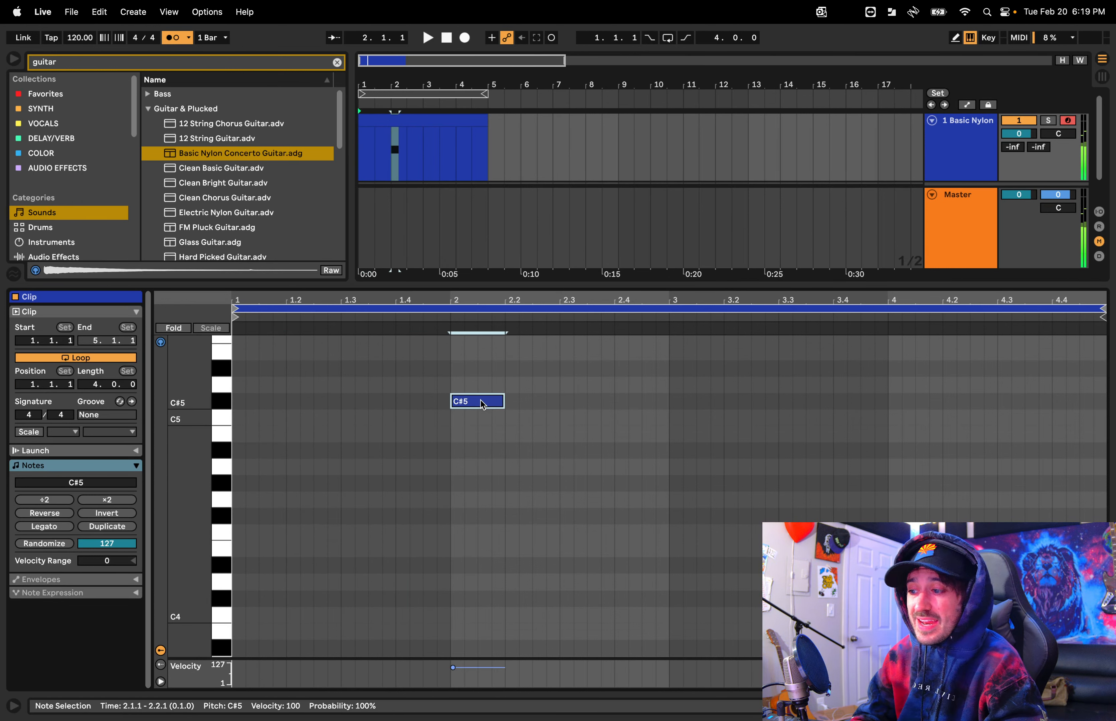
key(super+z)
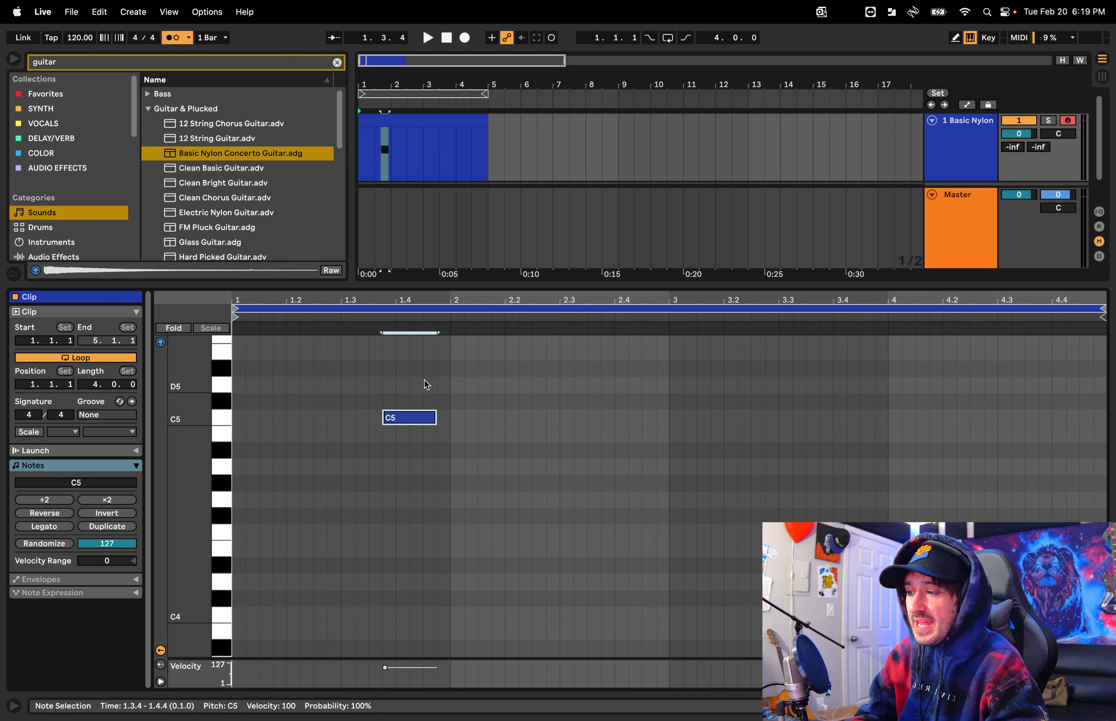
key(super+z)
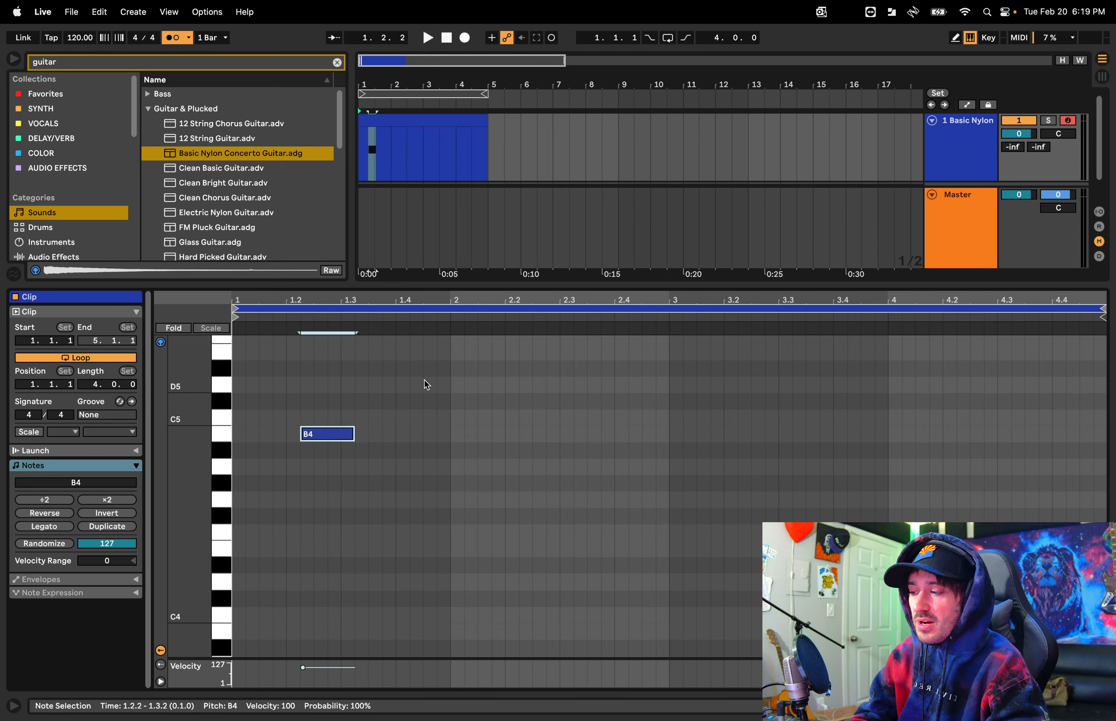
key(super+z)
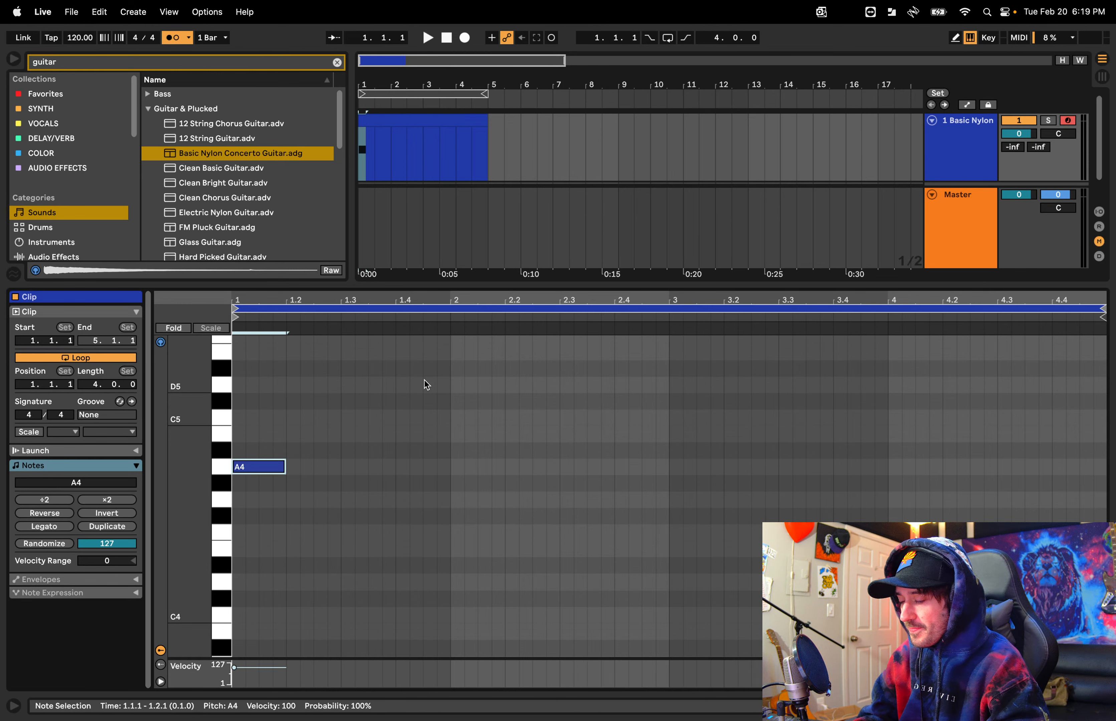
Duplicate the A4 note into a melody of D5, C#5, A4, three B4s, A4 and F#4 from 1.2.3 to 2.4.1, and play it back
scroll(424, 380, up, 1)
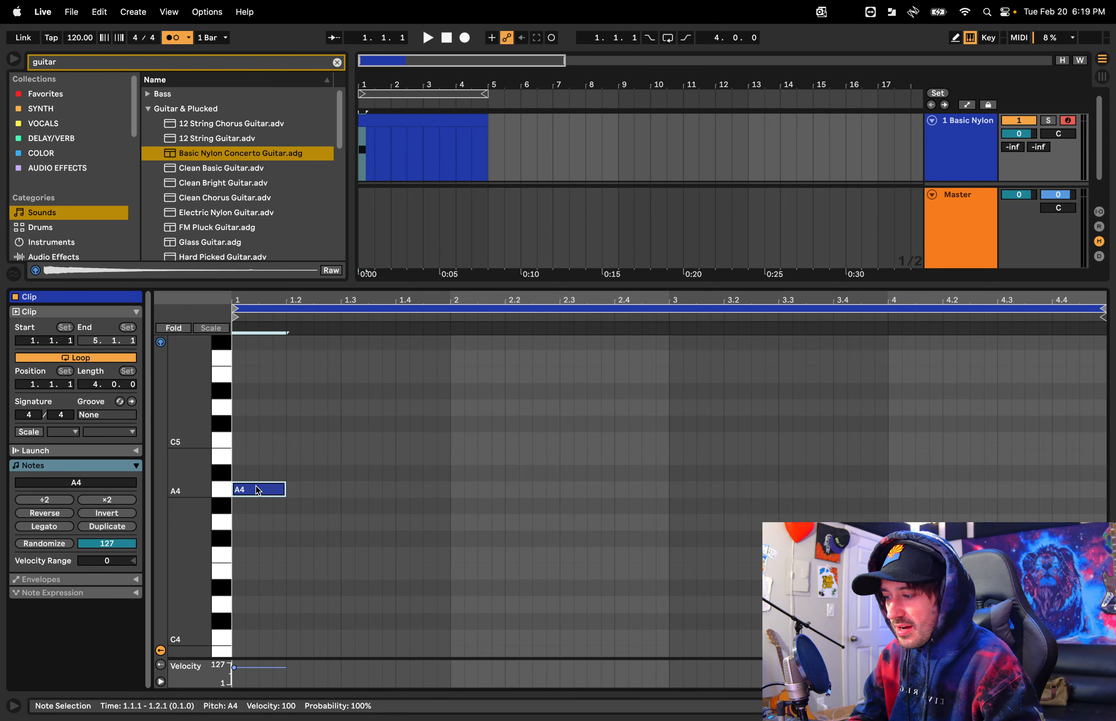
mouse_move(259, 491)
mouse_down()
mouse_move(339, 489)
mouse_move(341, 411)
mouse_move(411, 435)
mouse_move(421, 489)
mouse_move(492, 480)
mouse_move(479, 463)
mouse_move(530, 462)
mouse_move(585, 510)
mouse_move(585, 539)
mouse_up()
key(space)
key(space)
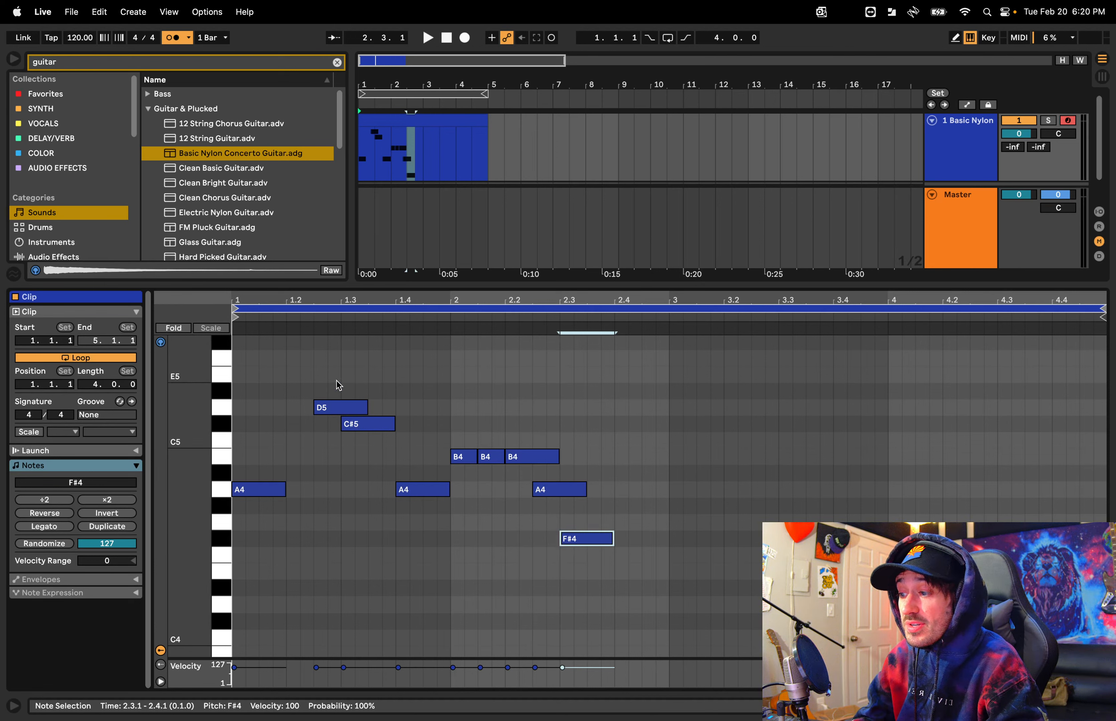
Trim the overlapping D5, third B4 and second-bar A4 notes to half a beat so each ends where the next note starts
drag(337, 381, 371, 431)
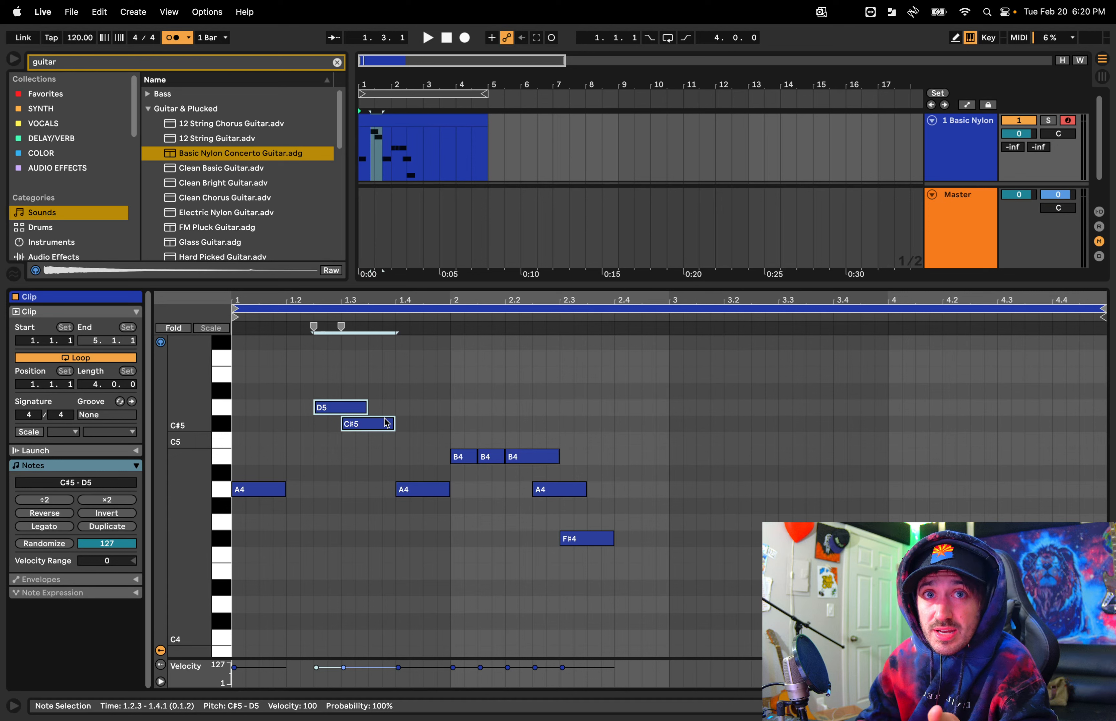
click(368, 406)
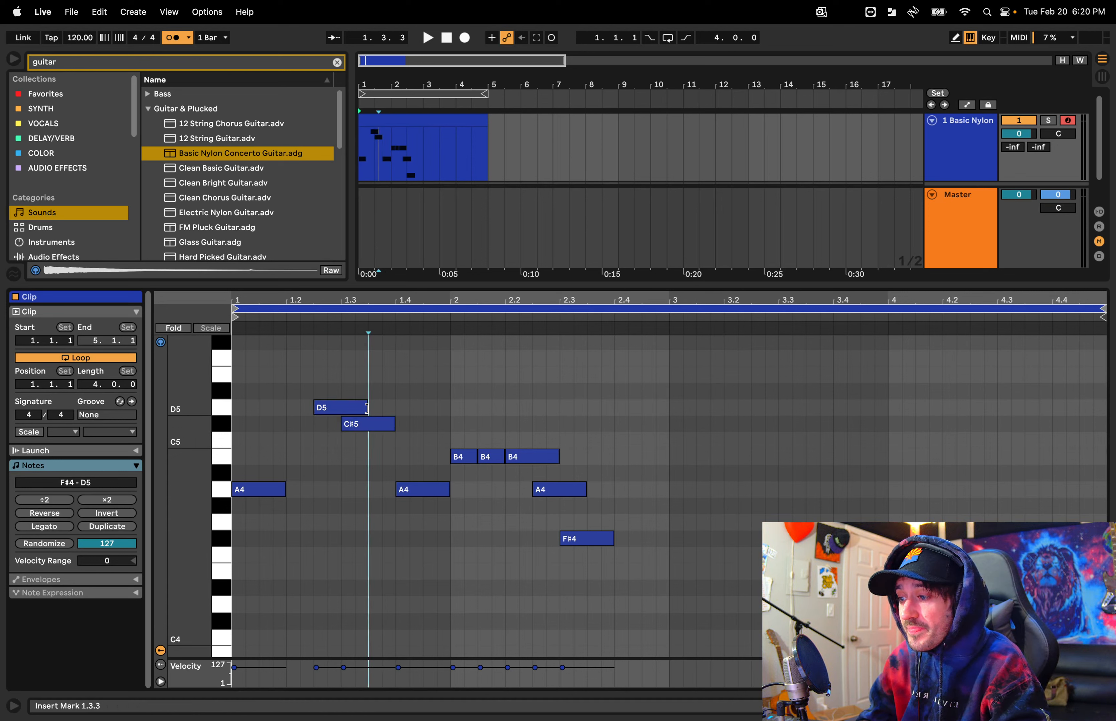
drag(366, 405, 342, 407)
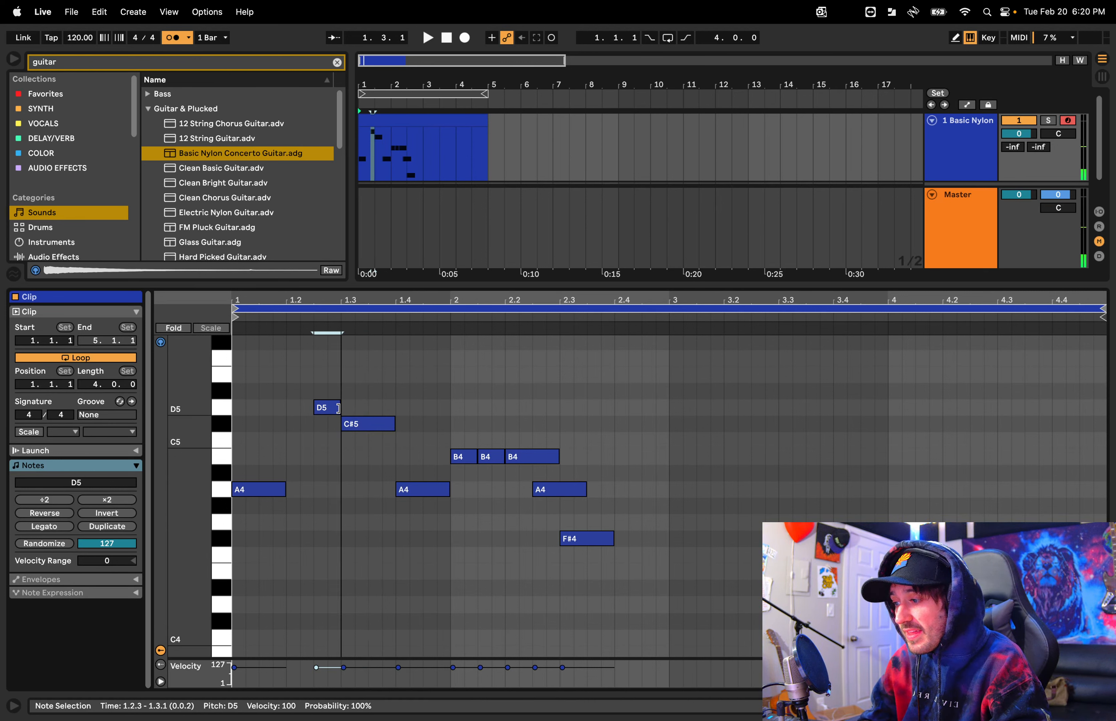
key(space)
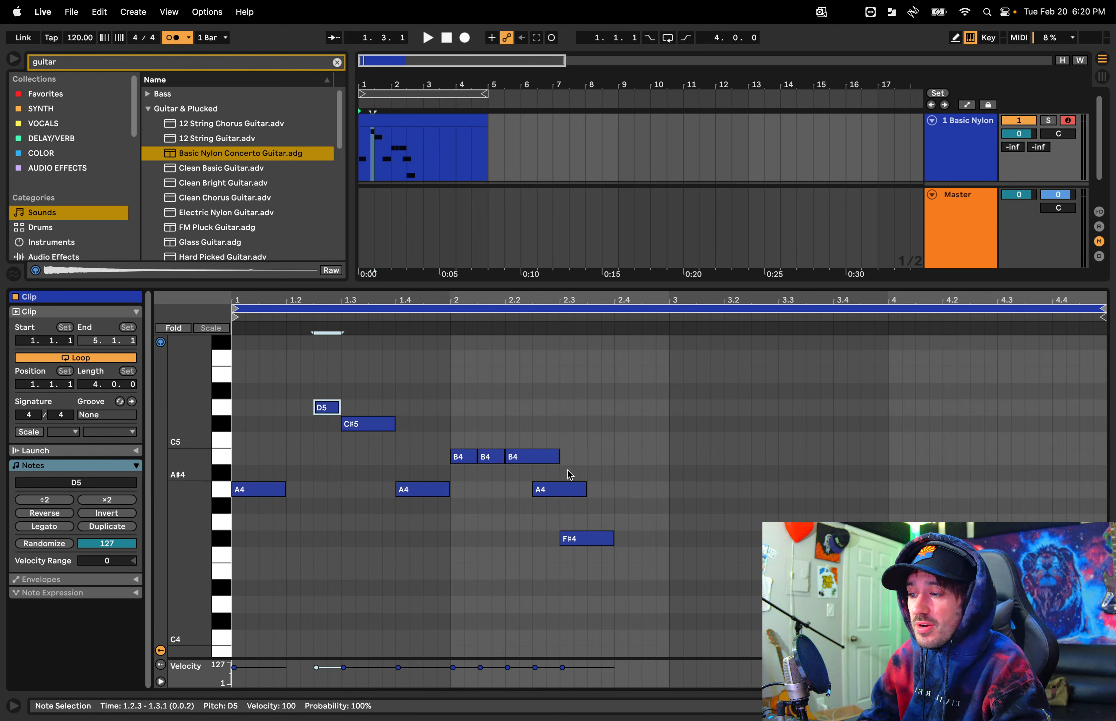
drag(559, 455, 534, 456)
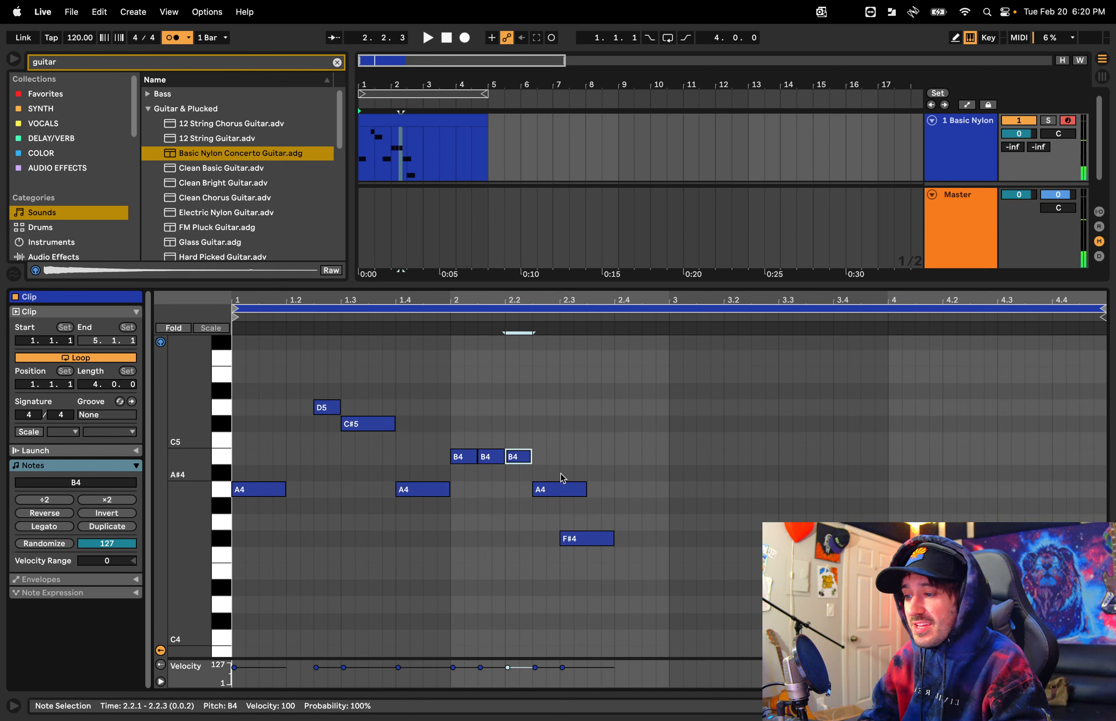
drag(586, 490, 560, 491)
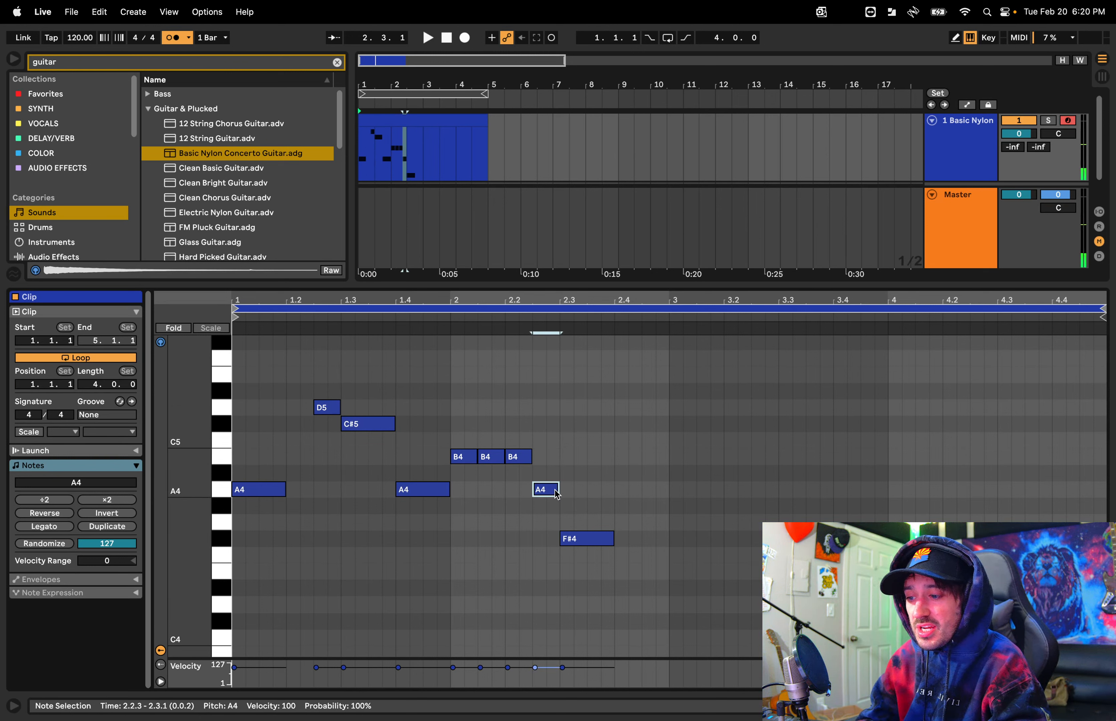
Add short G#4 and A4 notes at 2.4.3 and 2.4.4 to close the second bar, and play the melody back
key(space)
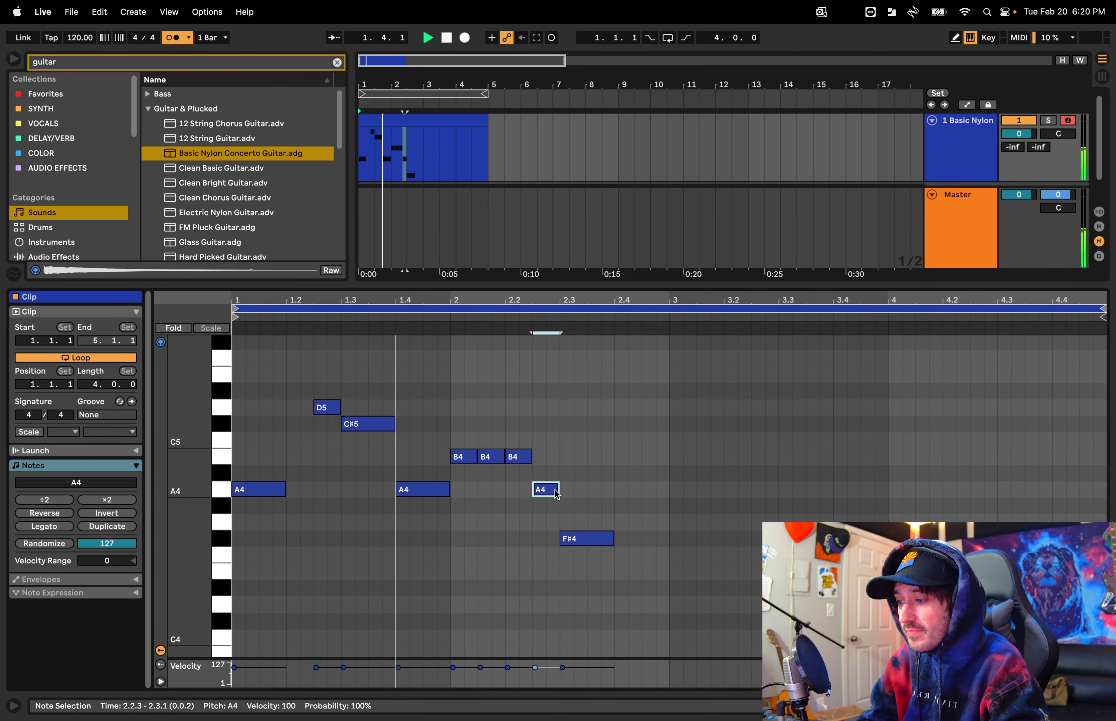
double_click(634, 539)
drag(668, 544, 666, 490)
key(space)
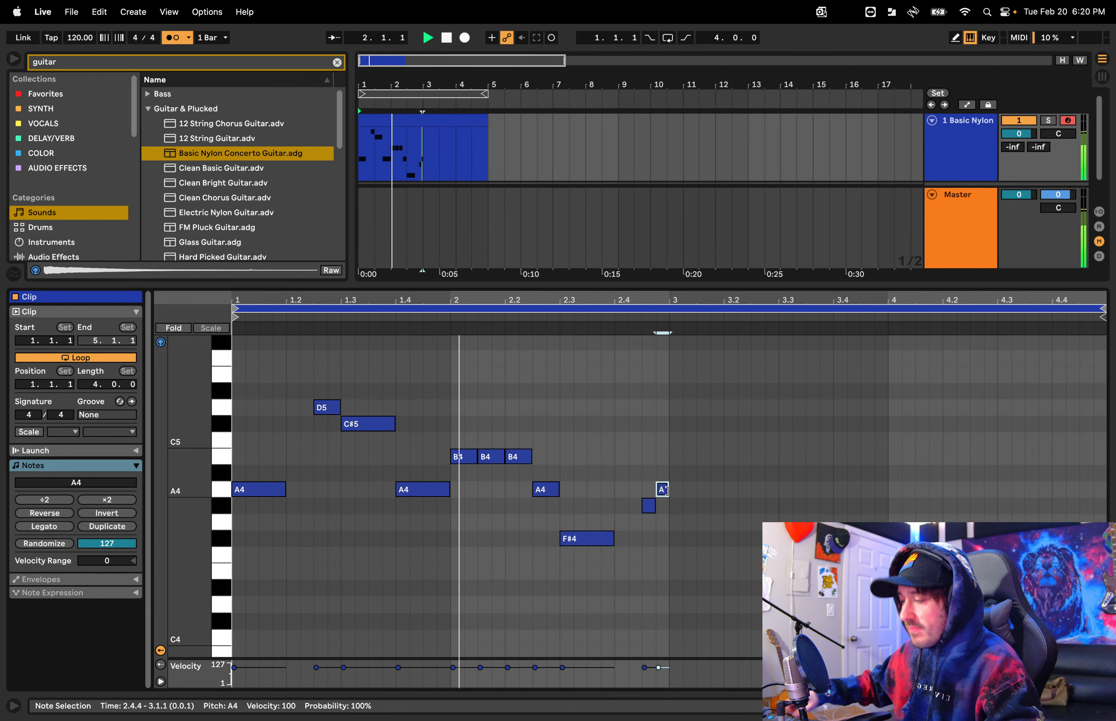
key(space)
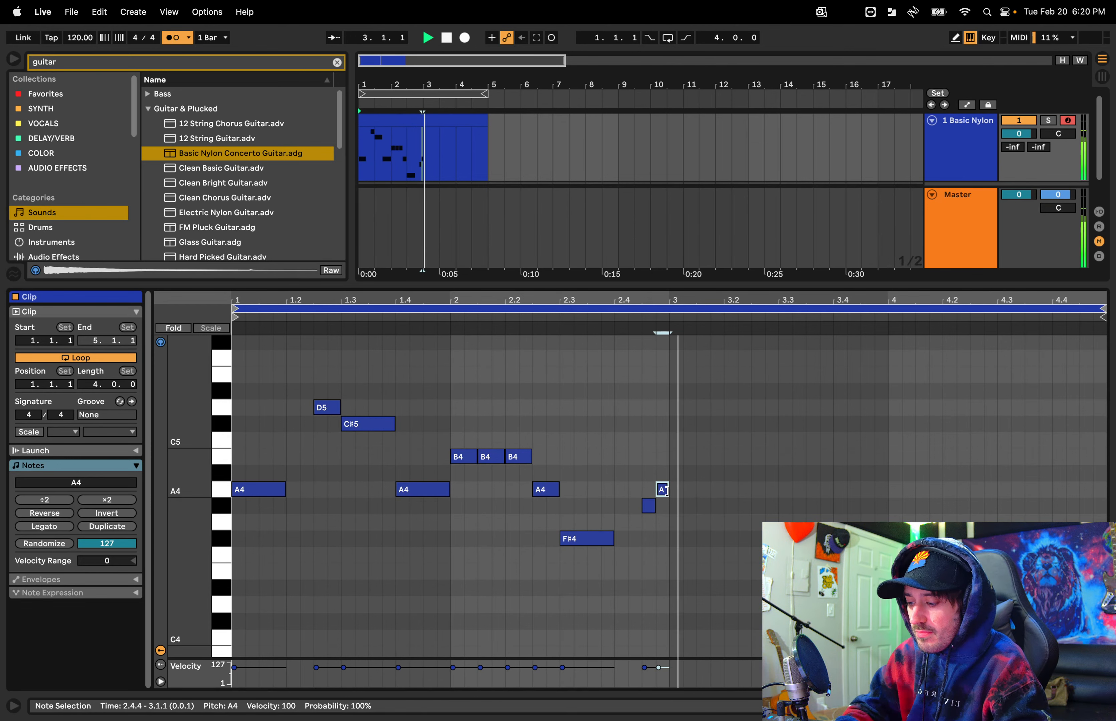
Continue the melody through bars 3 and 4, ending on B4 at 4.4.3, and trim the overlapping G#4 and A4 notes to half a beat
mouse_move(259, 486)
mouse_down()
mouse_move(690, 495)
mouse_move(709, 541)
mouse_move(693, 543)
mouse_move(787, 547)
mouse_move(774, 492)
mouse_move(802, 508)
mouse_move(781, 489)
mouse_move(853, 540)
mouse_move(855, 572)
mouse_move(909, 539)
mouse_move(991, 539)
mouse_move(997, 512)
mouse_move(1023, 493)
mouse_move(1053, 509)
mouse_move(1106, 461)
mouse_up()
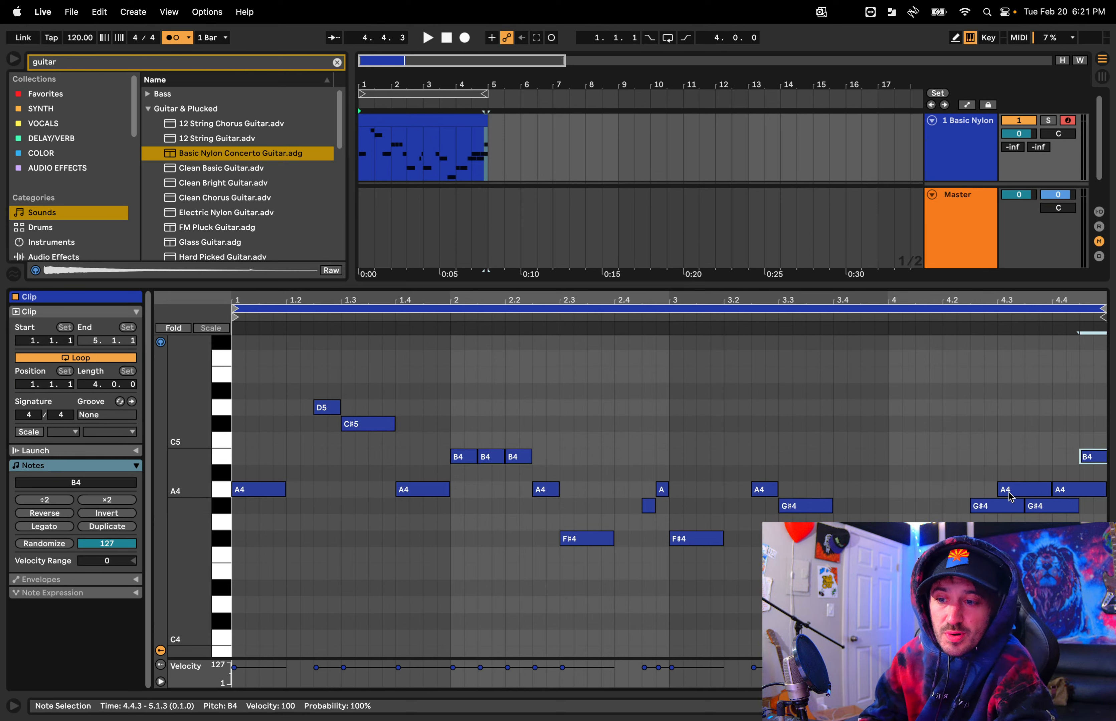
drag(1019, 505, 1071, 489)
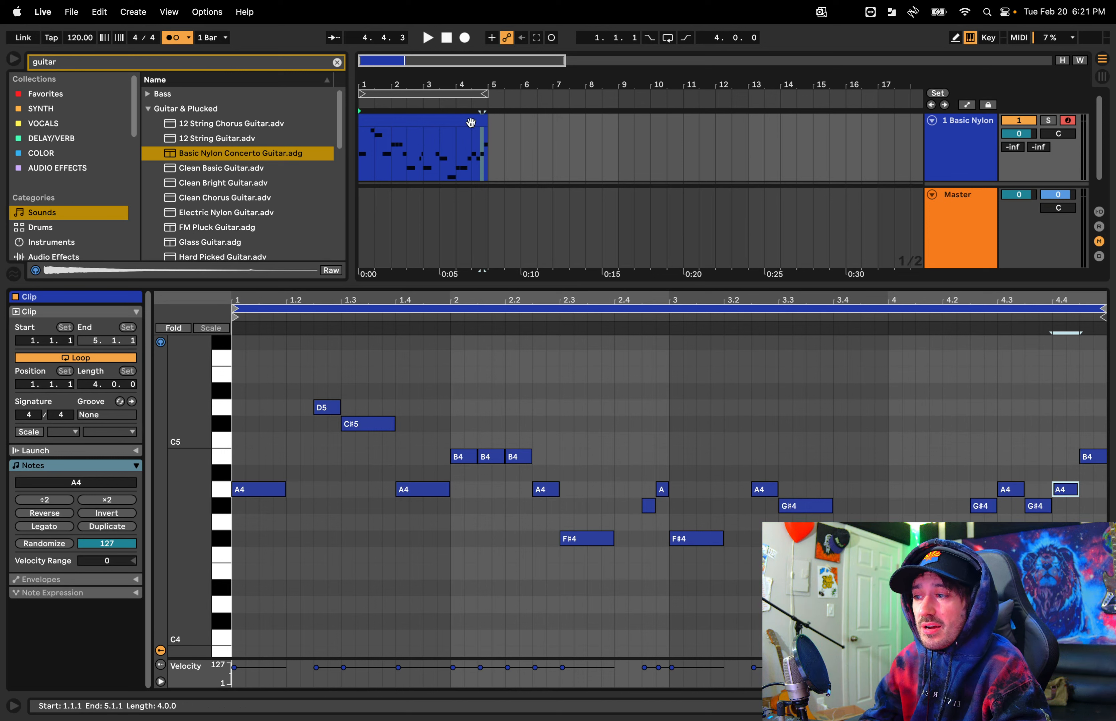
Loop the four-bar clip in the arrangement and play it back with the metronome off
click(419, 121)
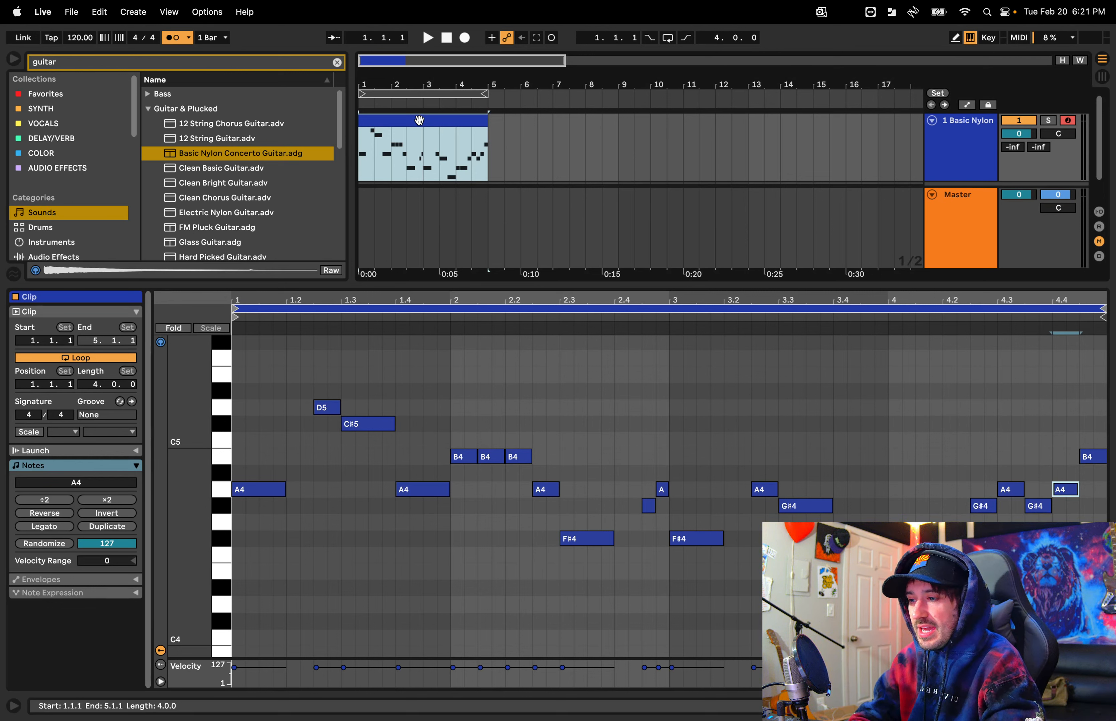
key(super+l)
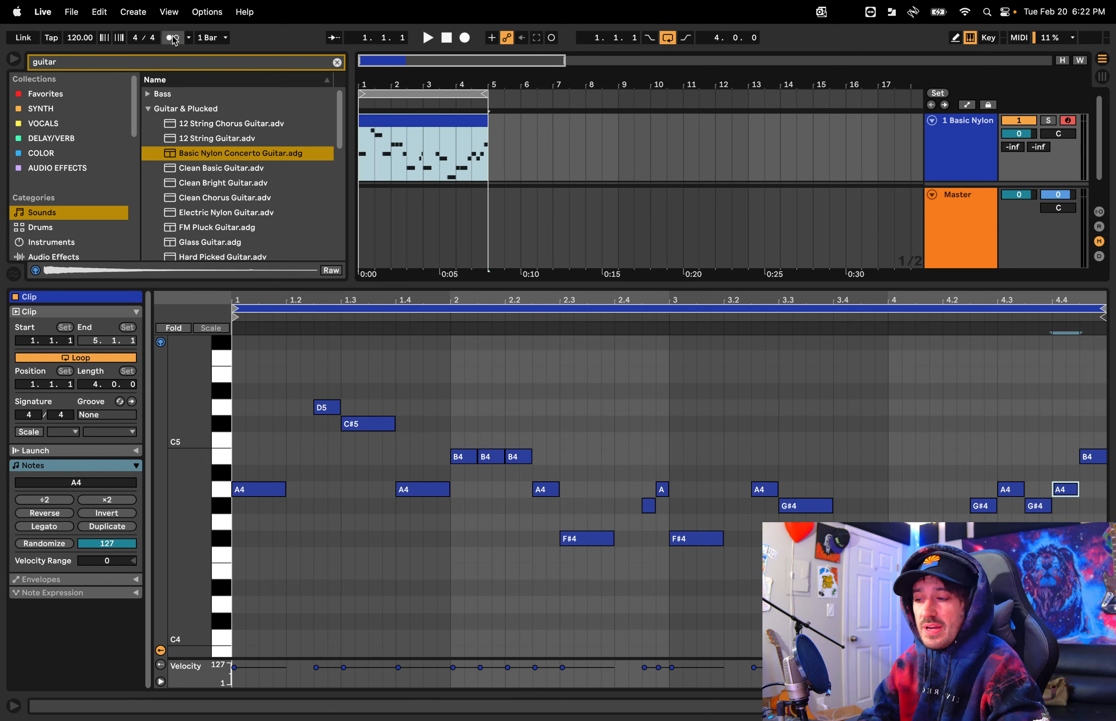
key(space)
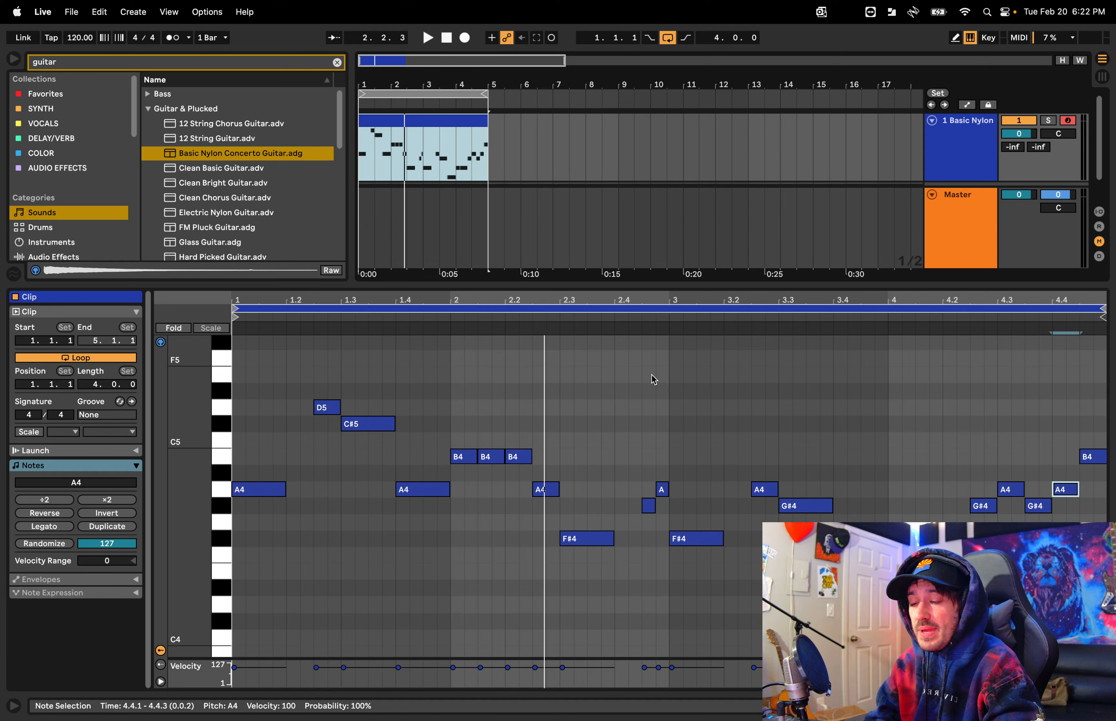
Transpose all notes in the clip down two octaves, playing the melody back after the first octave
click(678, 363)
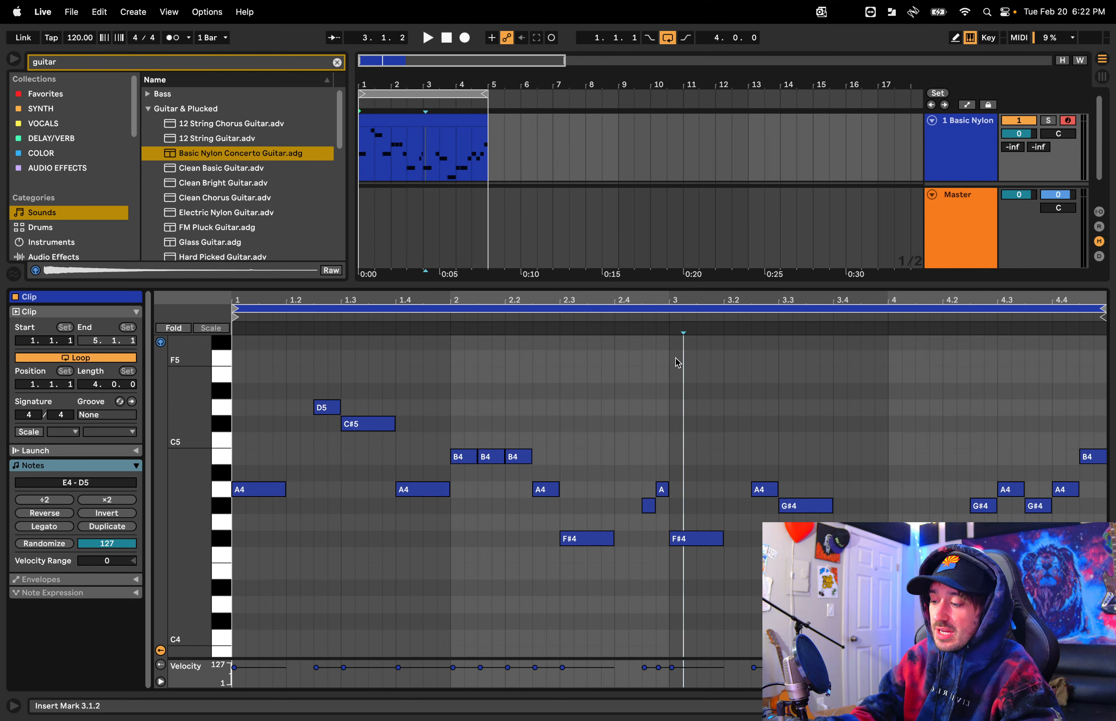
key(super+a)
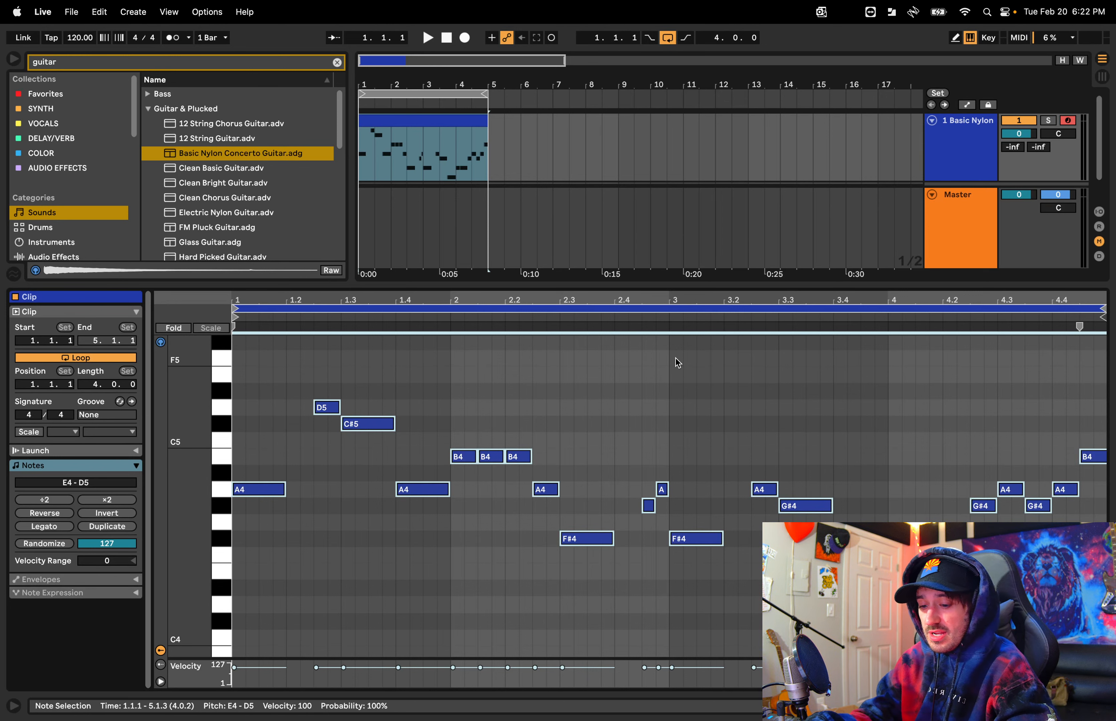
key(shift+Down)
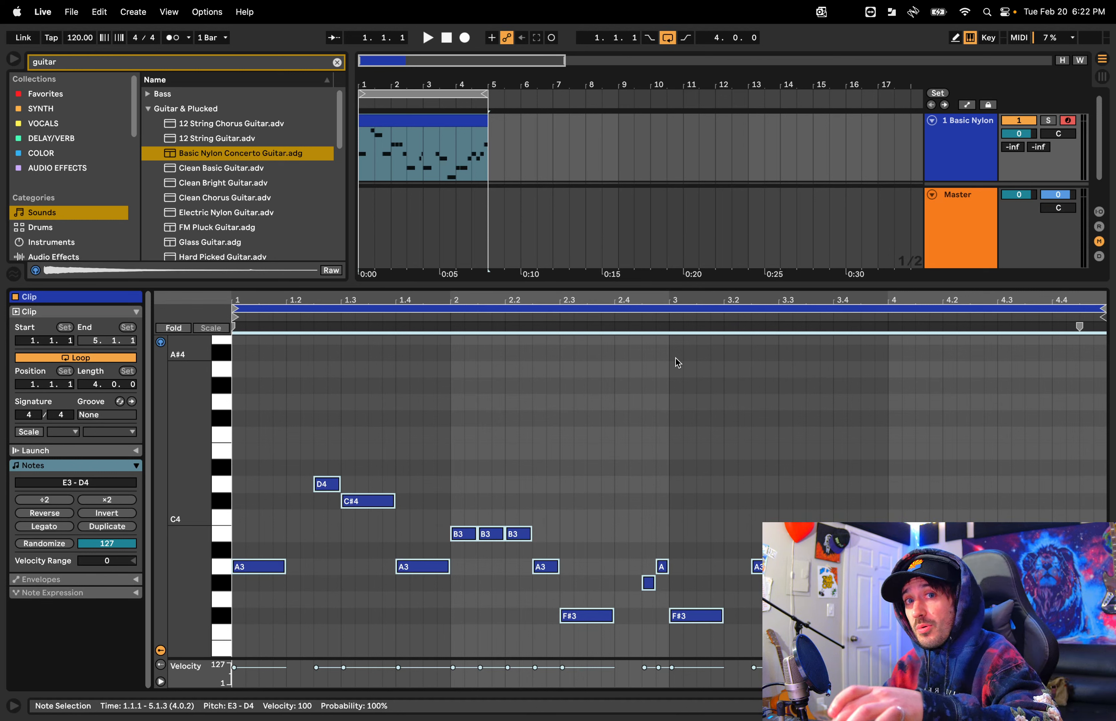
key(space)
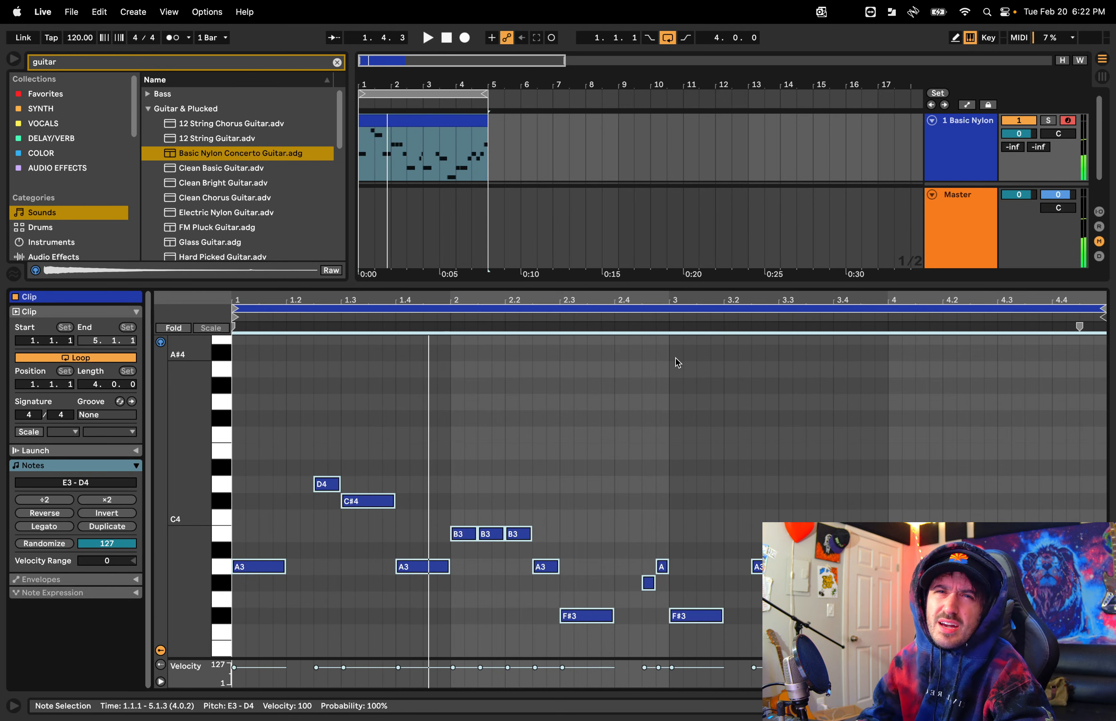
key(shift+Down)
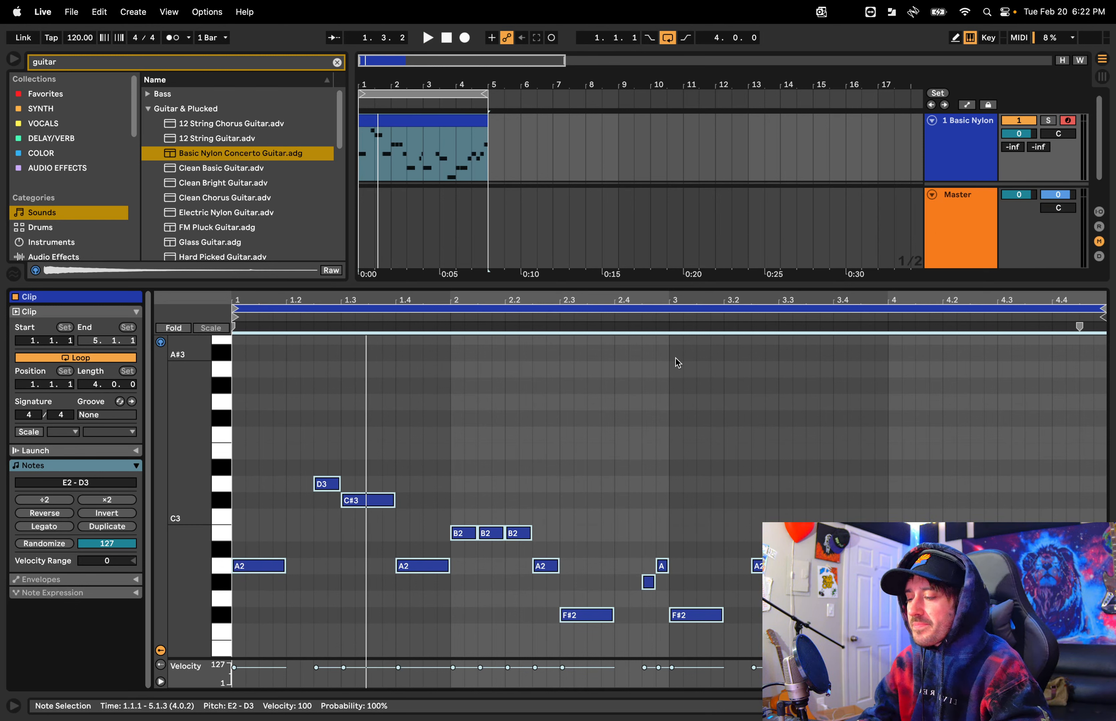
Lower the first A2 note's velocity to 14, play it back, and undo the velocity change
click(469, 421)
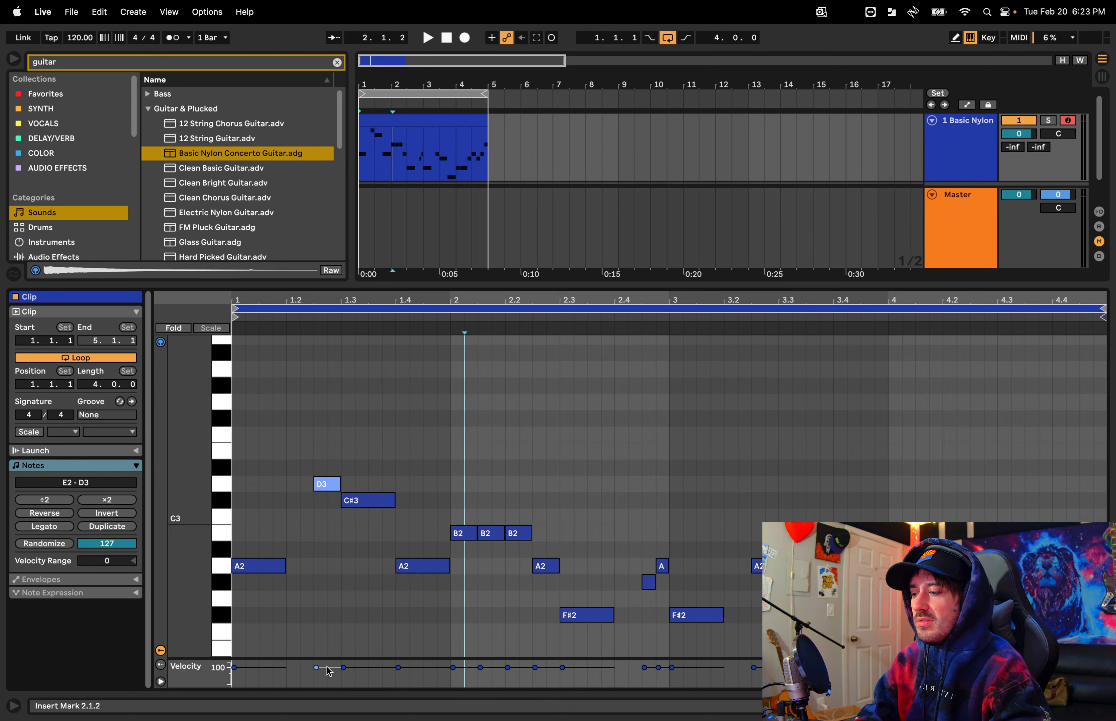
click(235, 670)
drag(233, 667, 234, 682)
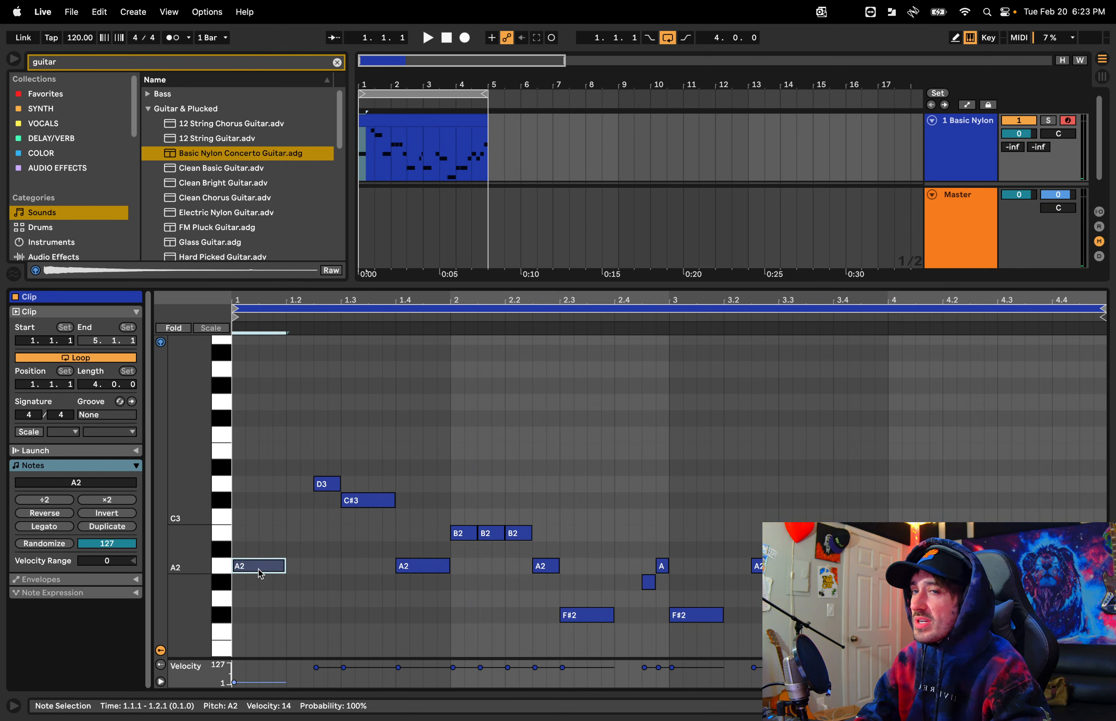
key(space)
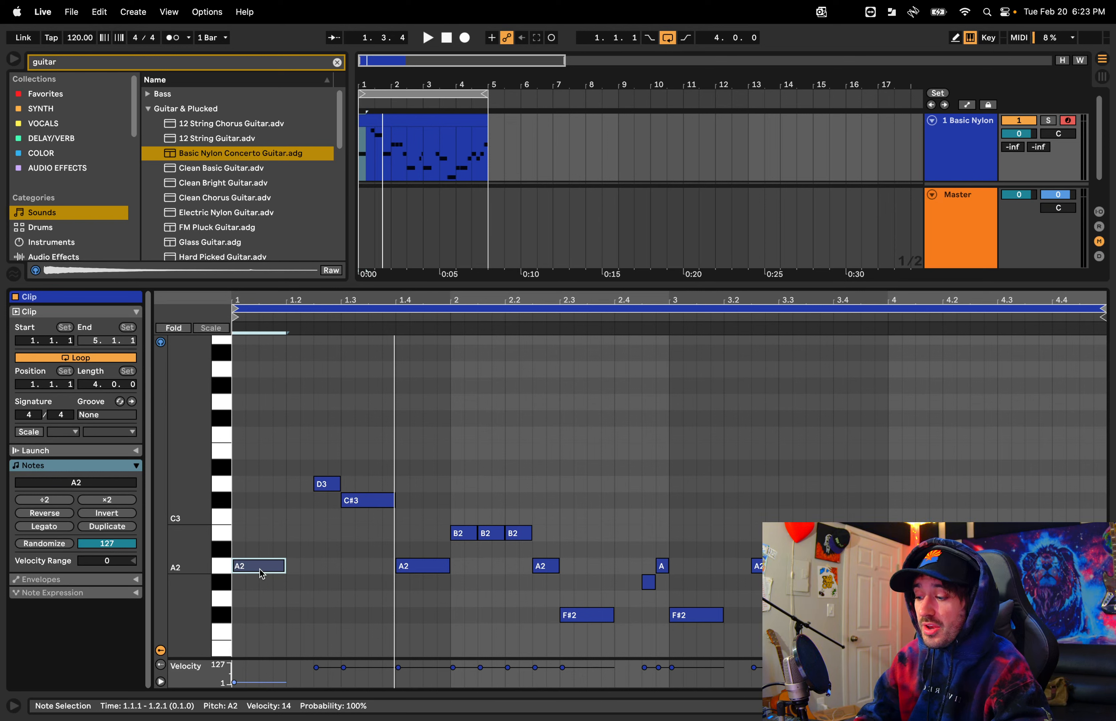
key(super+z)
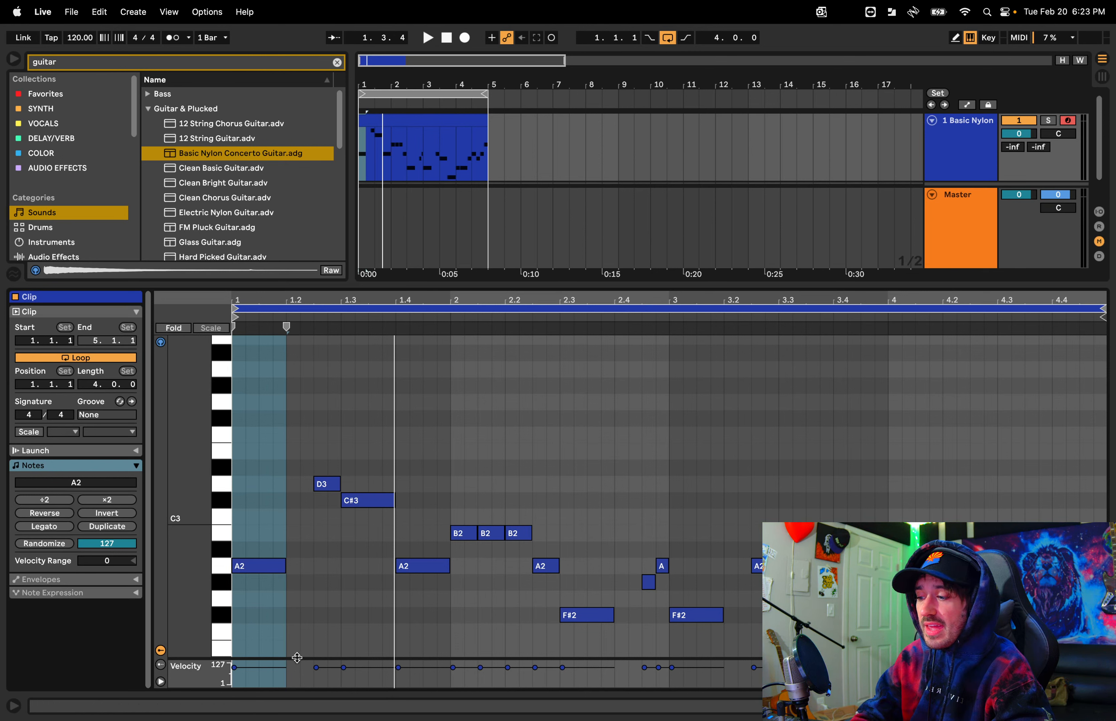
Enlarge the velocity lane, play the clip, and shrink the lane again to bring the notes back into view
drag(297, 657, 301, 476)
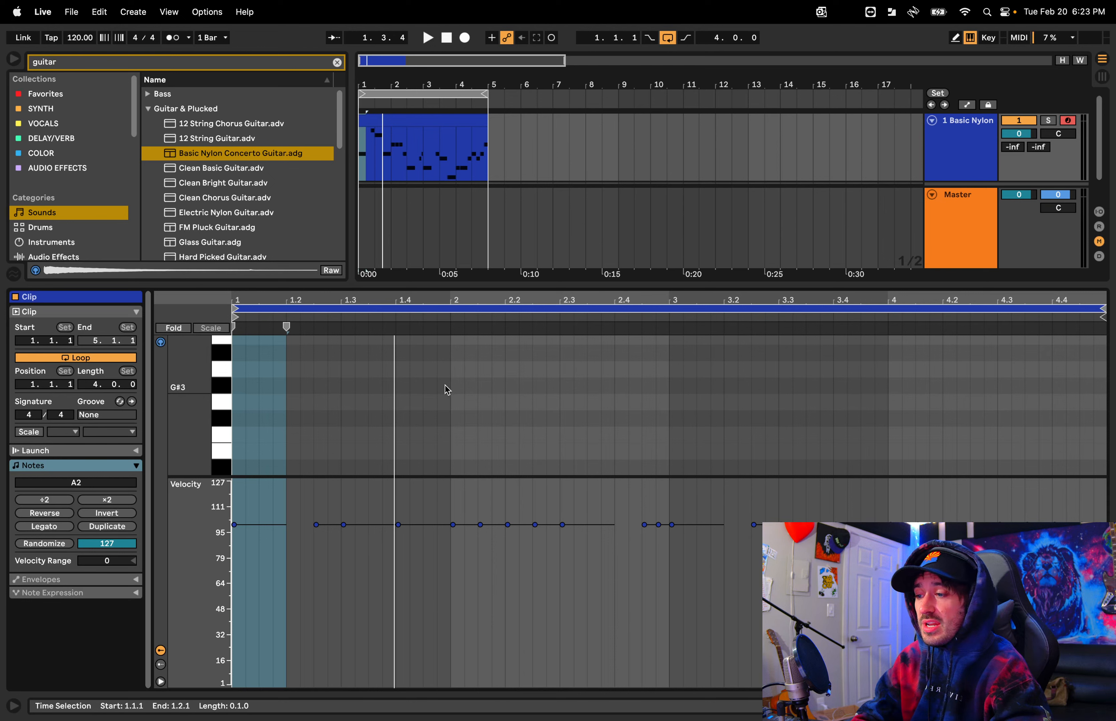
scroll(447, 390, down, 3)
scroll(447, 390, down, 2)
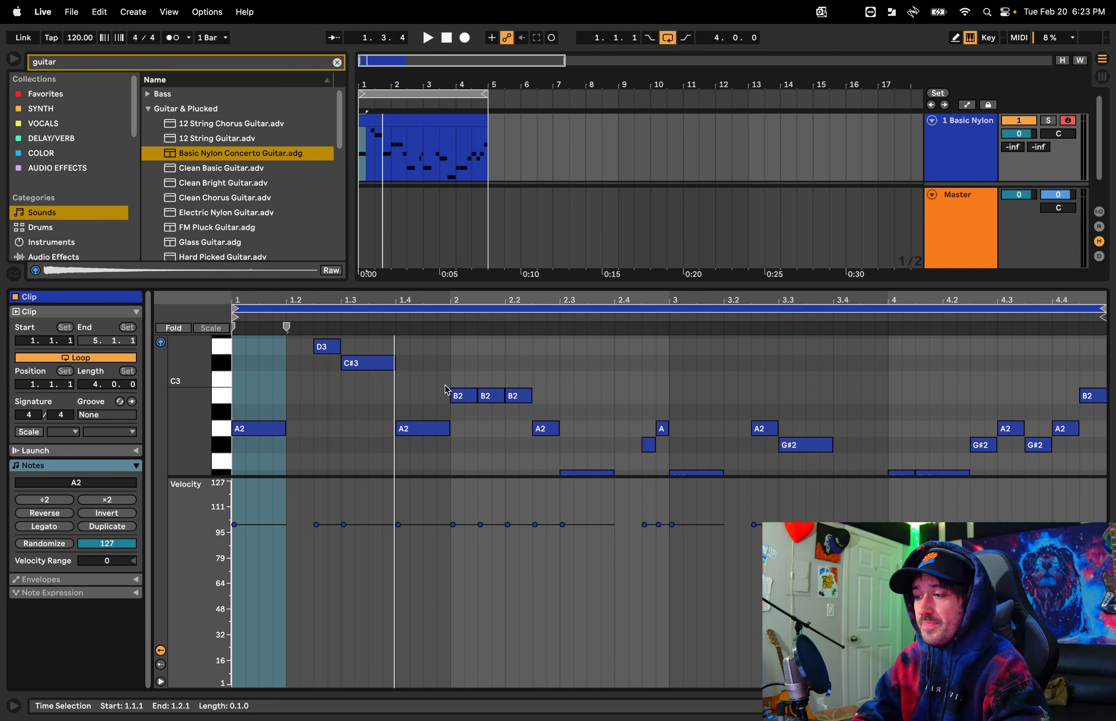
key(space)
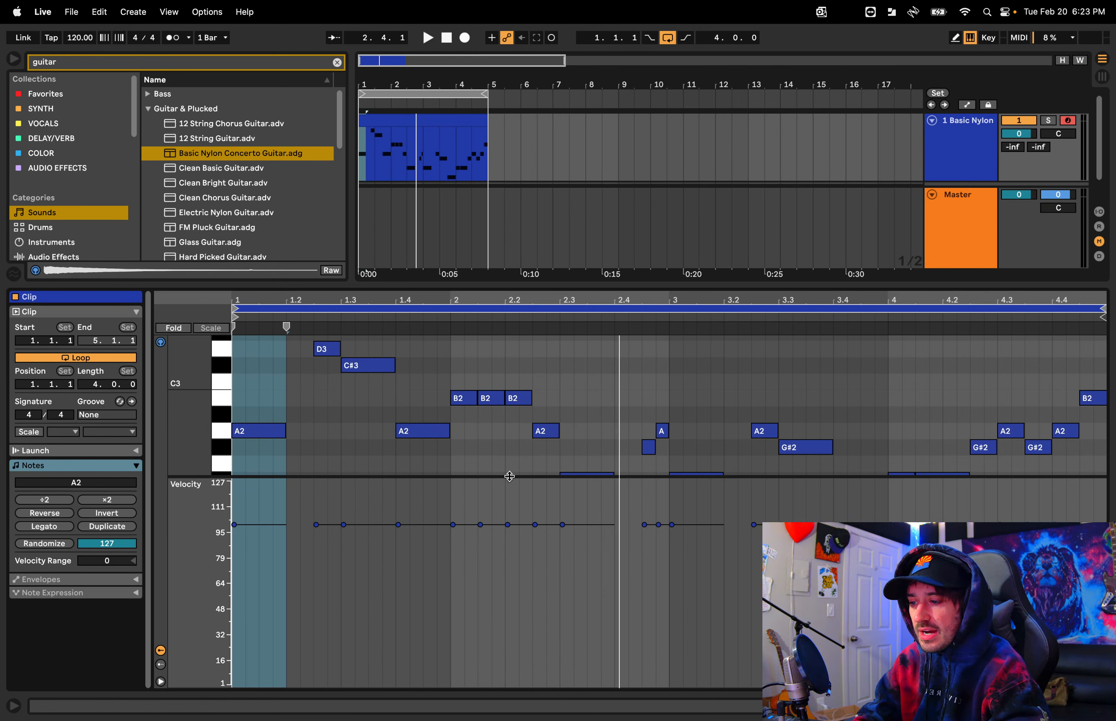
drag(509, 476, 504, 647)
scroll(378, 516, up, 4)
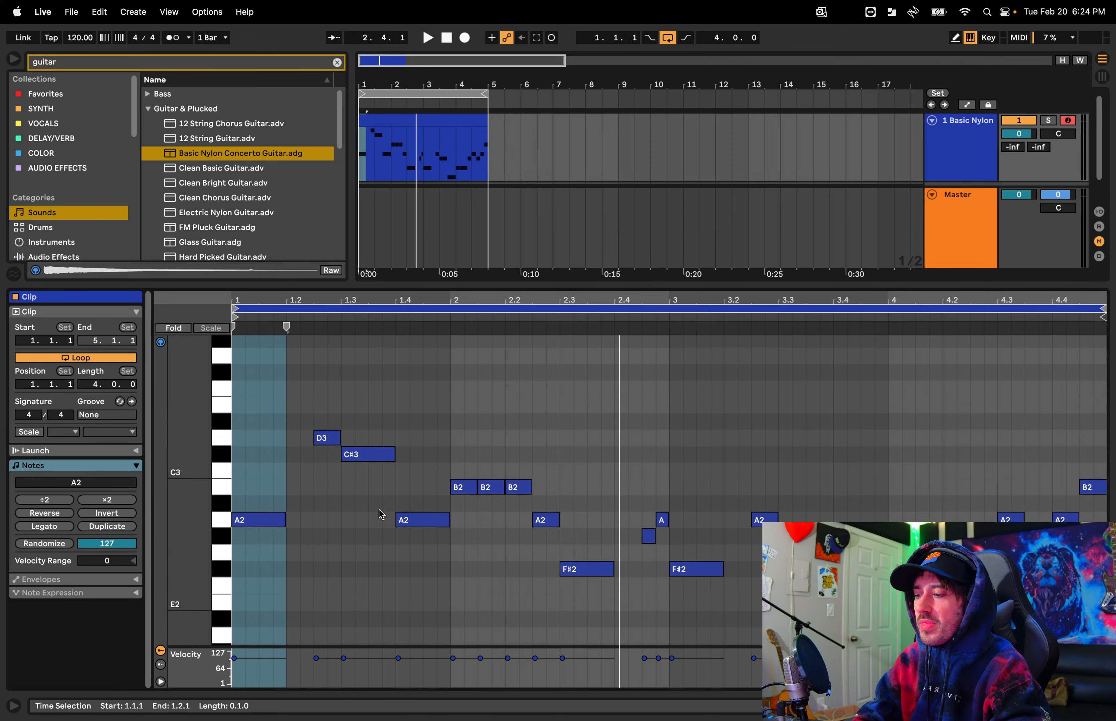
scroll(382, 514, up, 2)
scroll(346, 523, up, 3)
scroll(349, 527, down, 3)
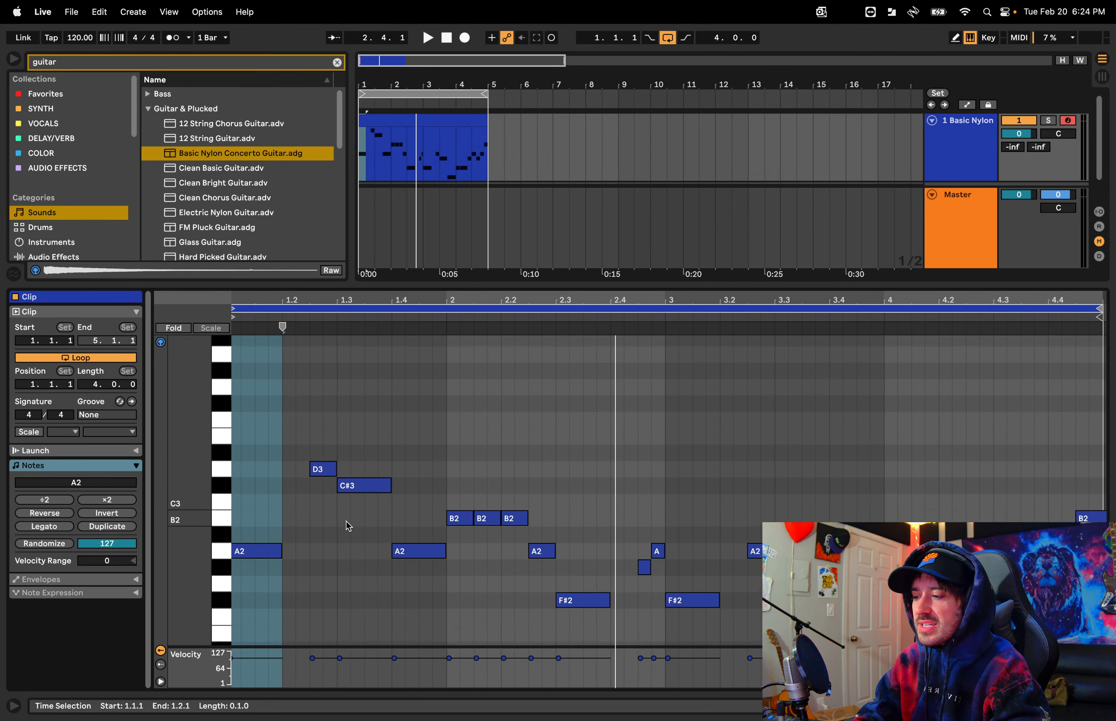
scroll(348, 526, down, 1)
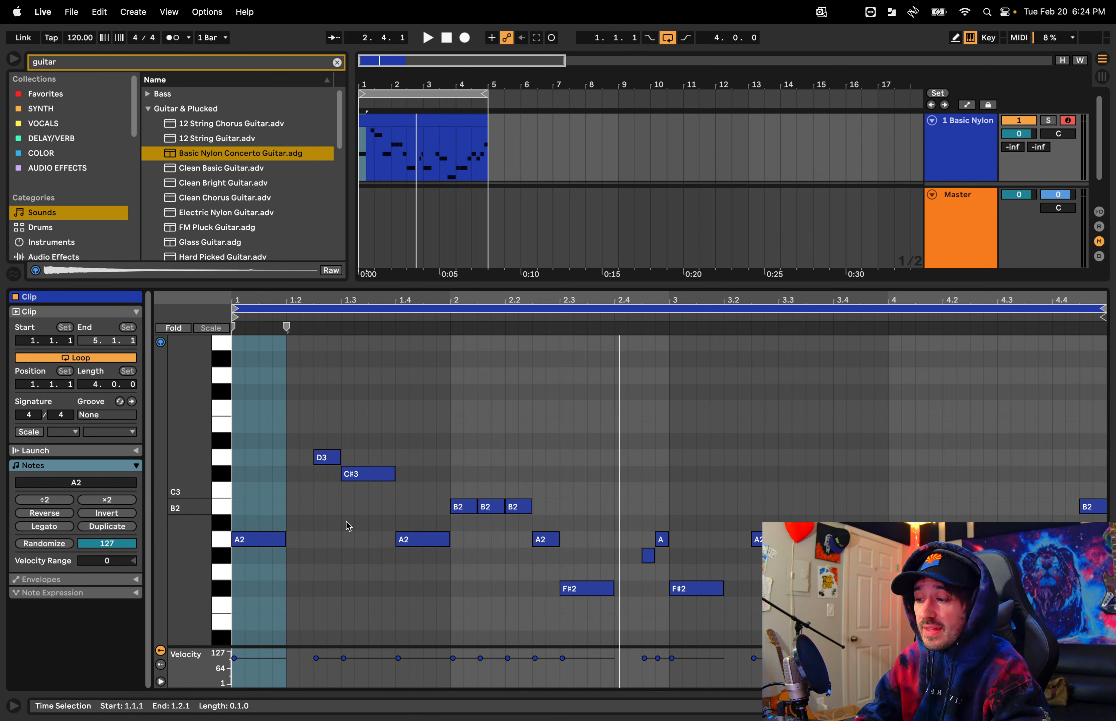
Stack a chord on the first A2 note by copying it to C3 and E3, play it, and delete both copies
click(312, 520)
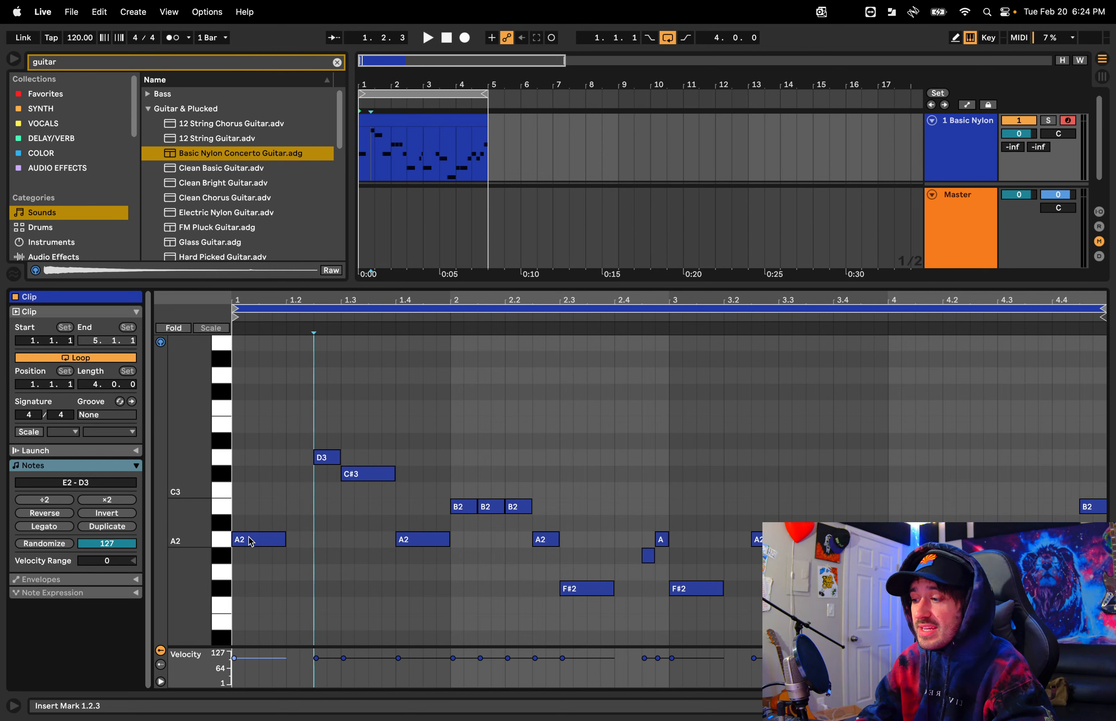
click(251, 542)
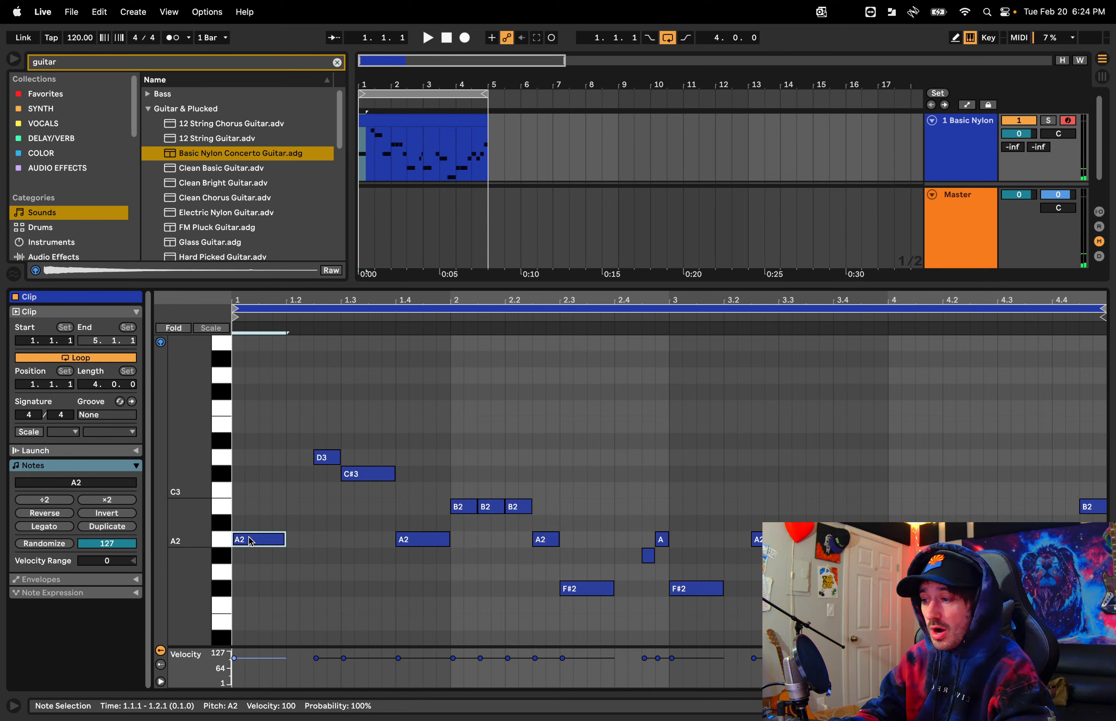
drag(251, 541, 253, 497)
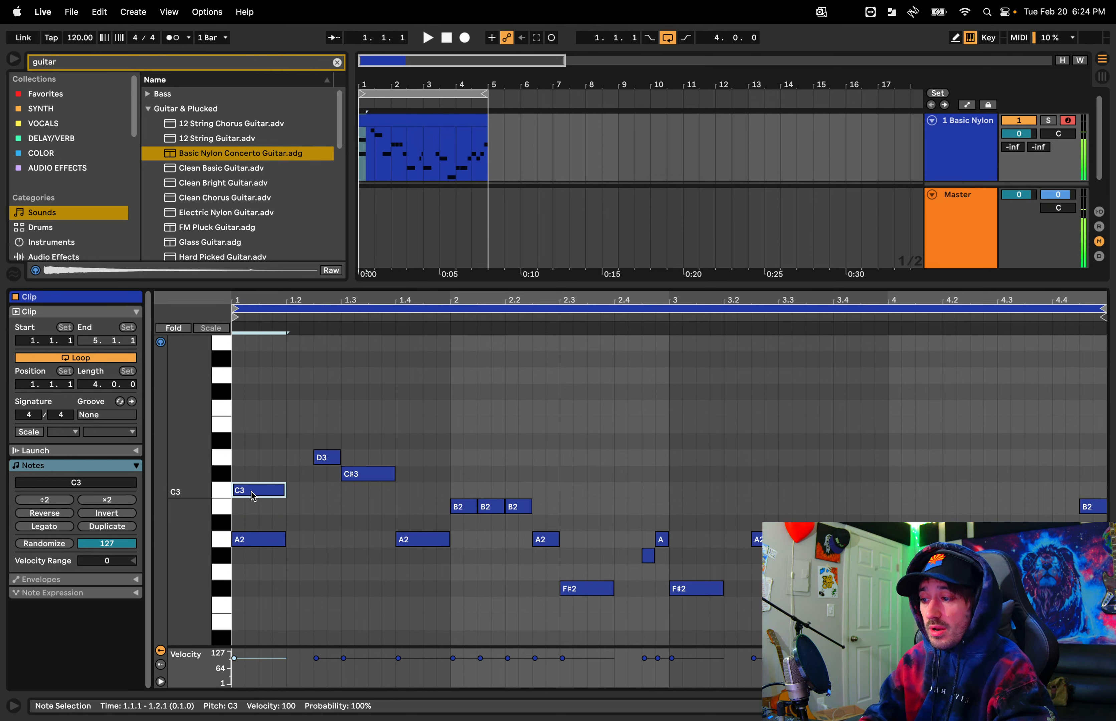
drag(254, 497, 250, 432)
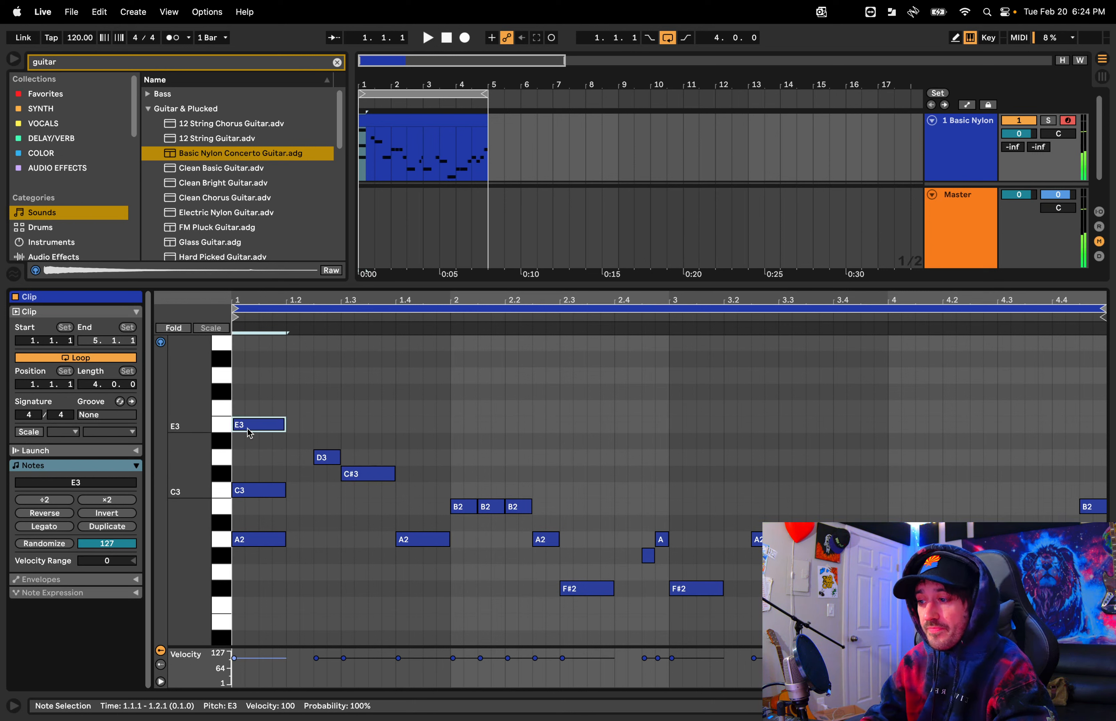
key(space)
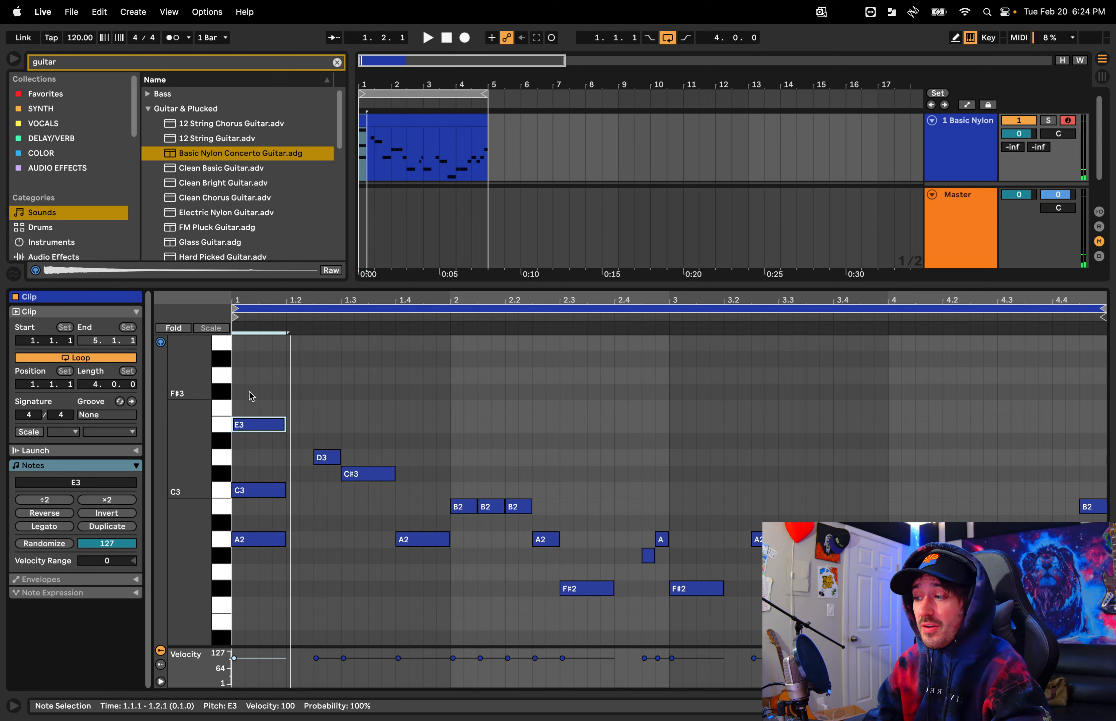
key(space)
shift+click(257, 490)
key(Delete)
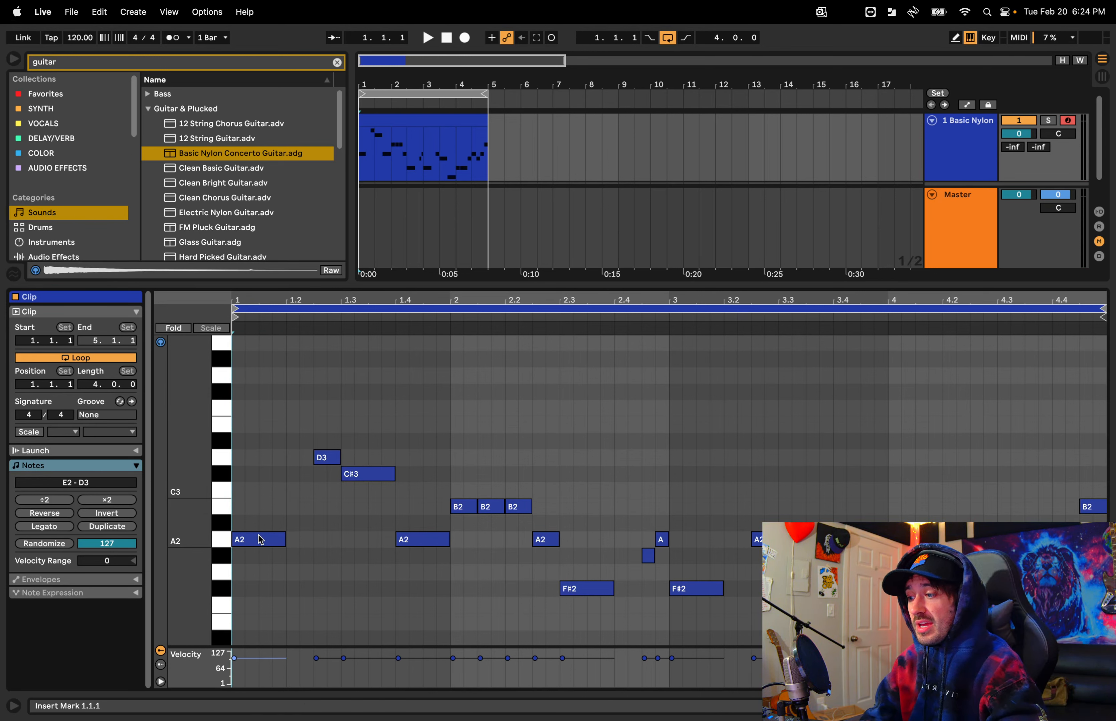
Copy the first A2 note to C#3 and E3 as a chord, play it, and delete the two added notes
drag(261, 542, 259, 429)
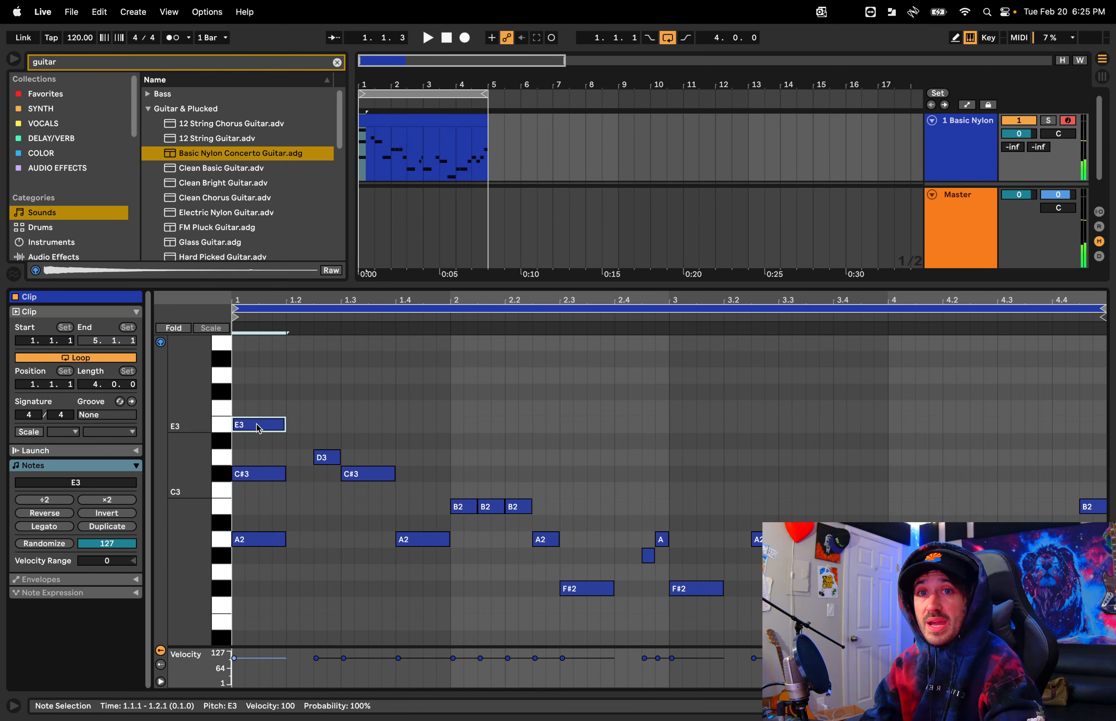
key(space)
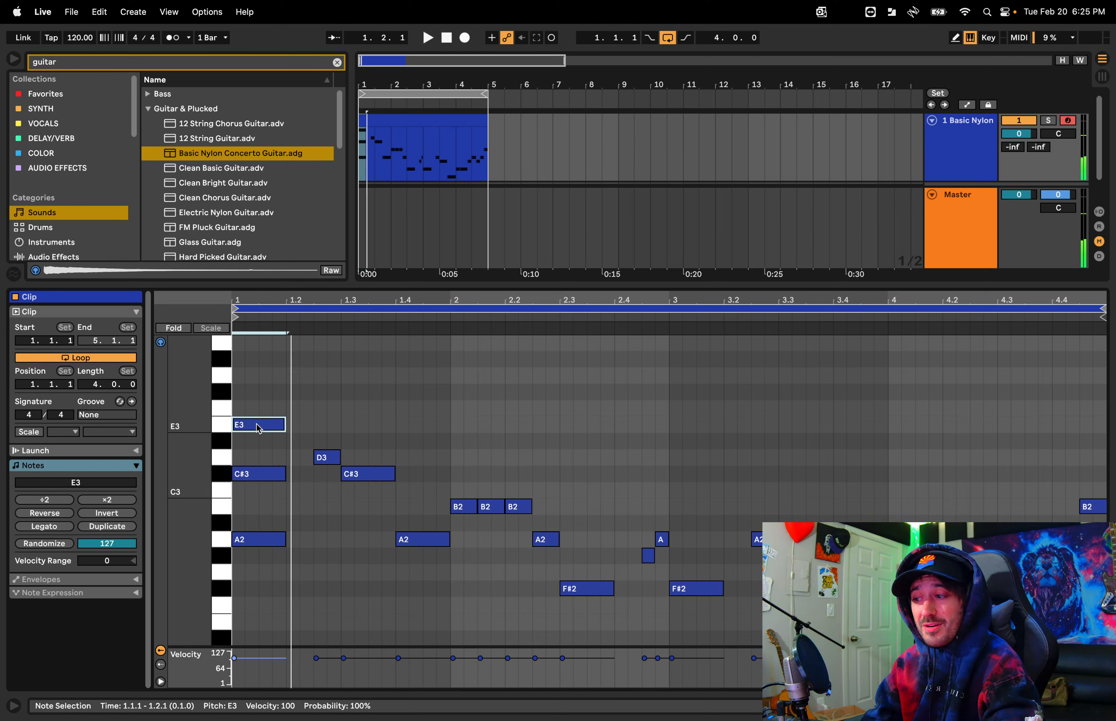
drag(258, 385, 259, 512)
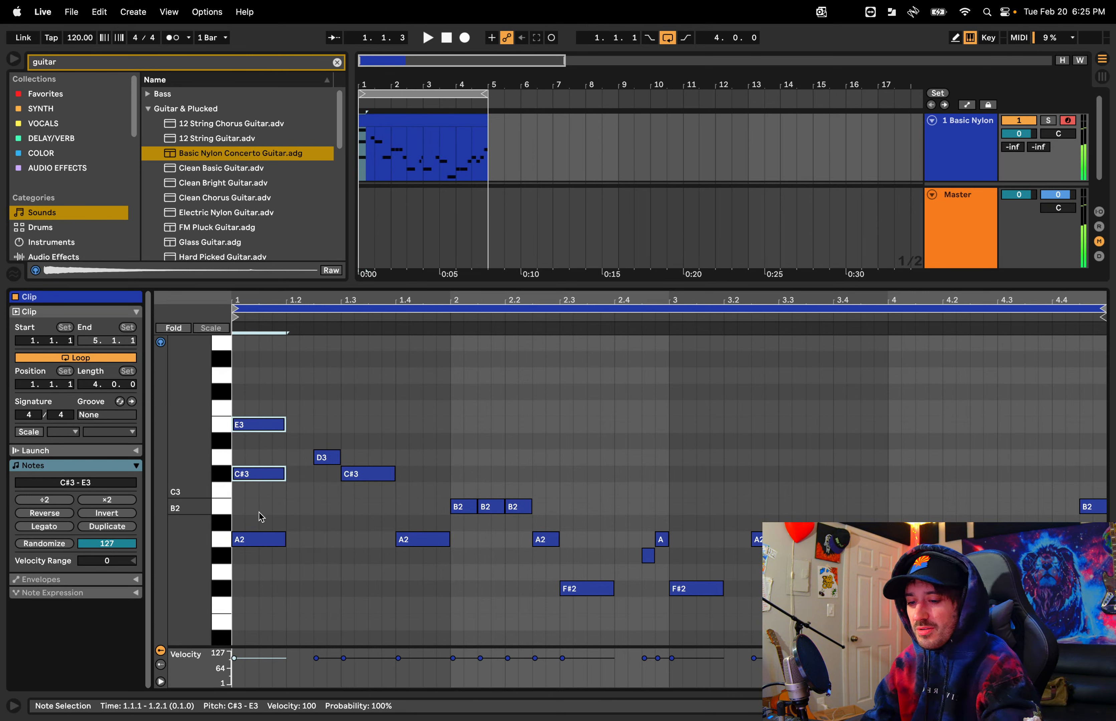
key(Delete)
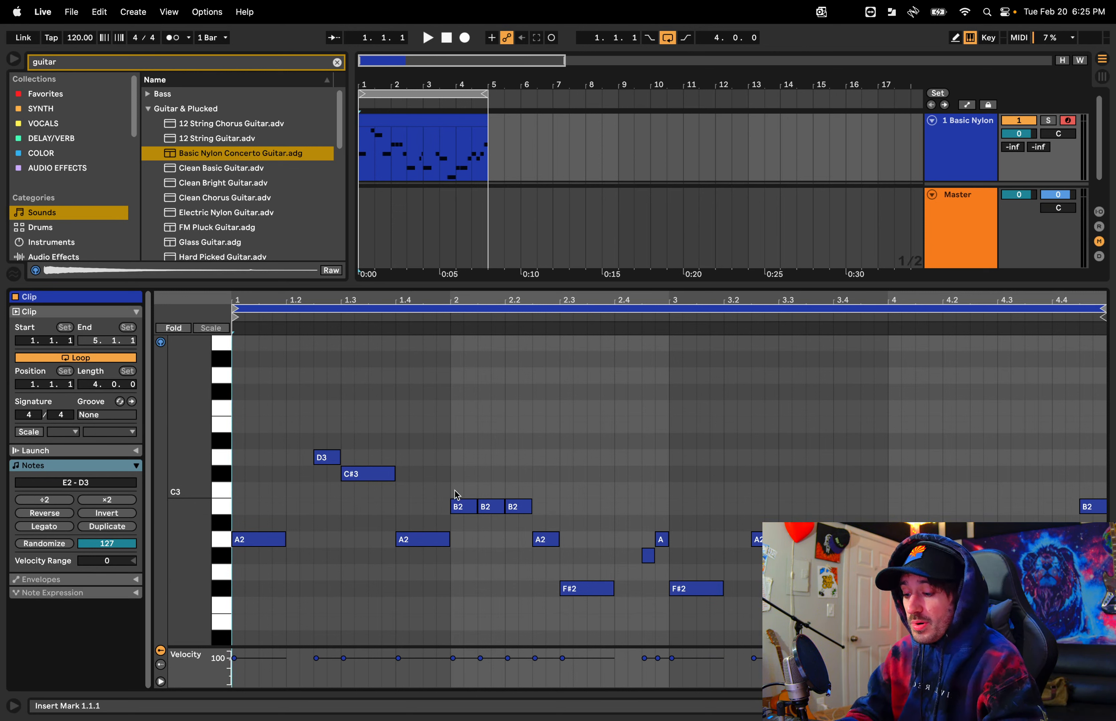
Turn on Draw Mode and draw a rising run of sixteenth notes on F3, F#3 and G3 from 1.1.1 to 1.4.2
key(b)
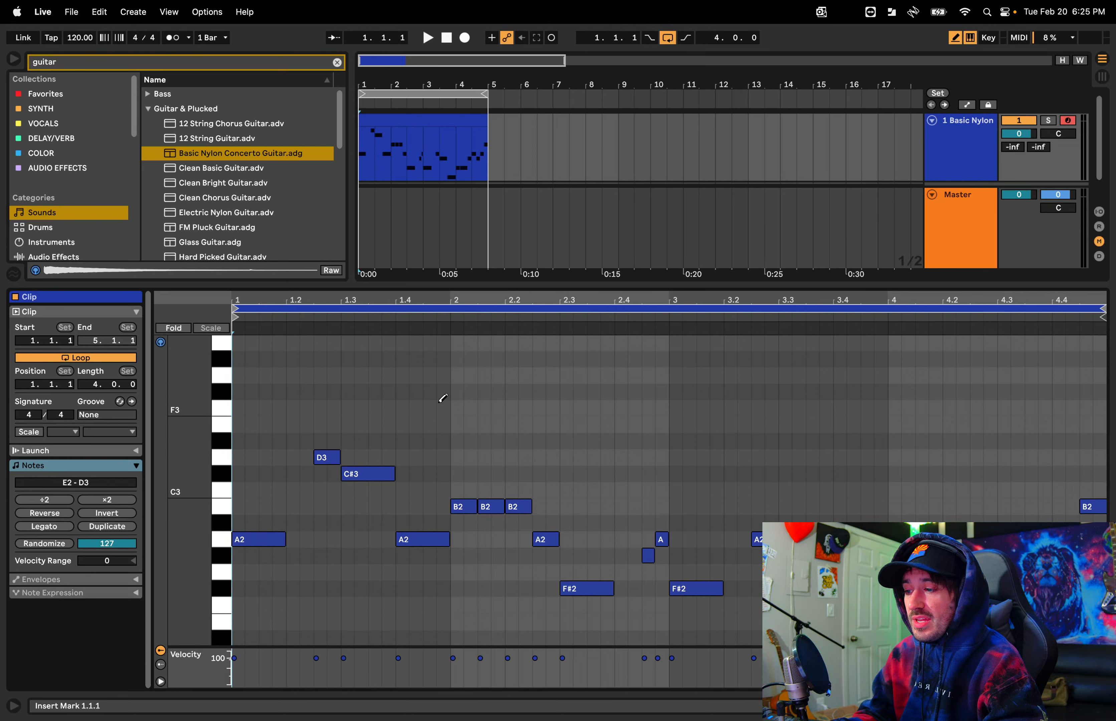
drag(238, 407, 409, 364)
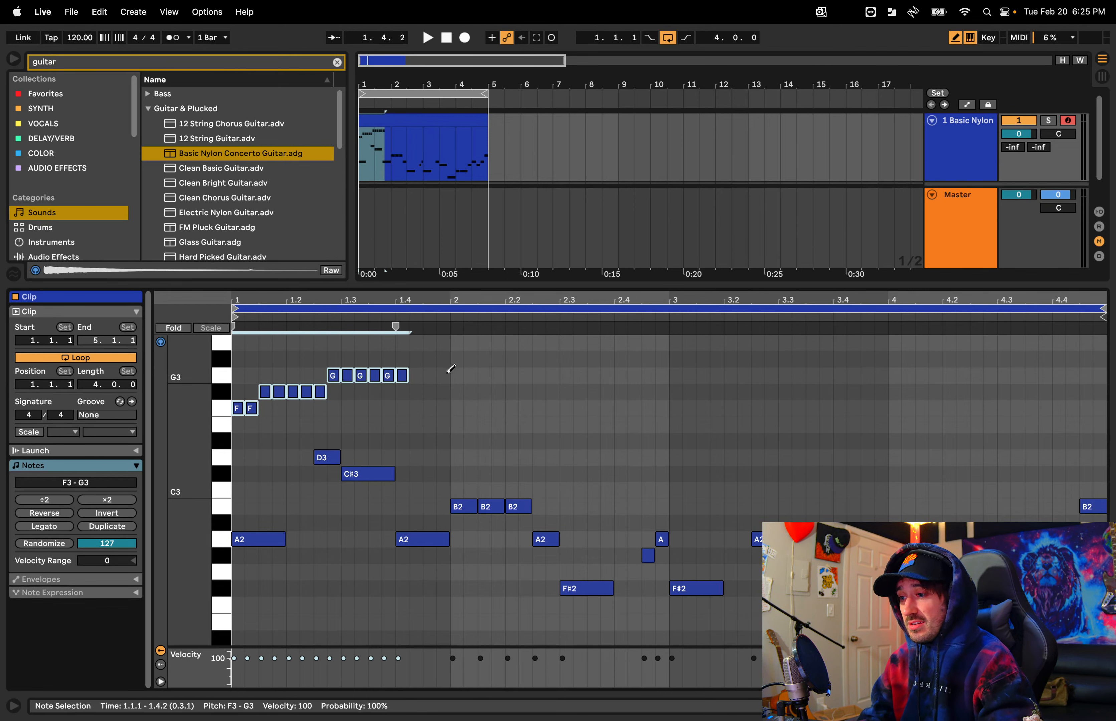
Draw a few scattered sixteenth notes on G3, F#3, E3 and D#3 around bar 2, and undo them all
click(443, 376)
click(458, 392)
click(497, 392)
click(580, 424)
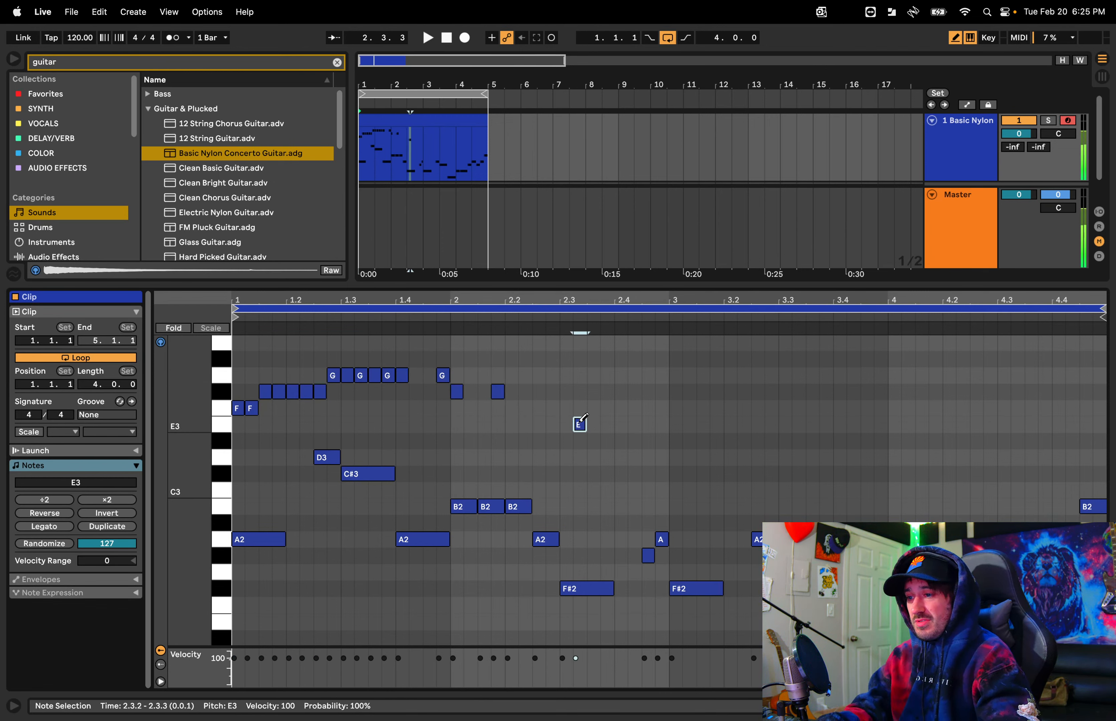
drag(593, 441, 607, 440)
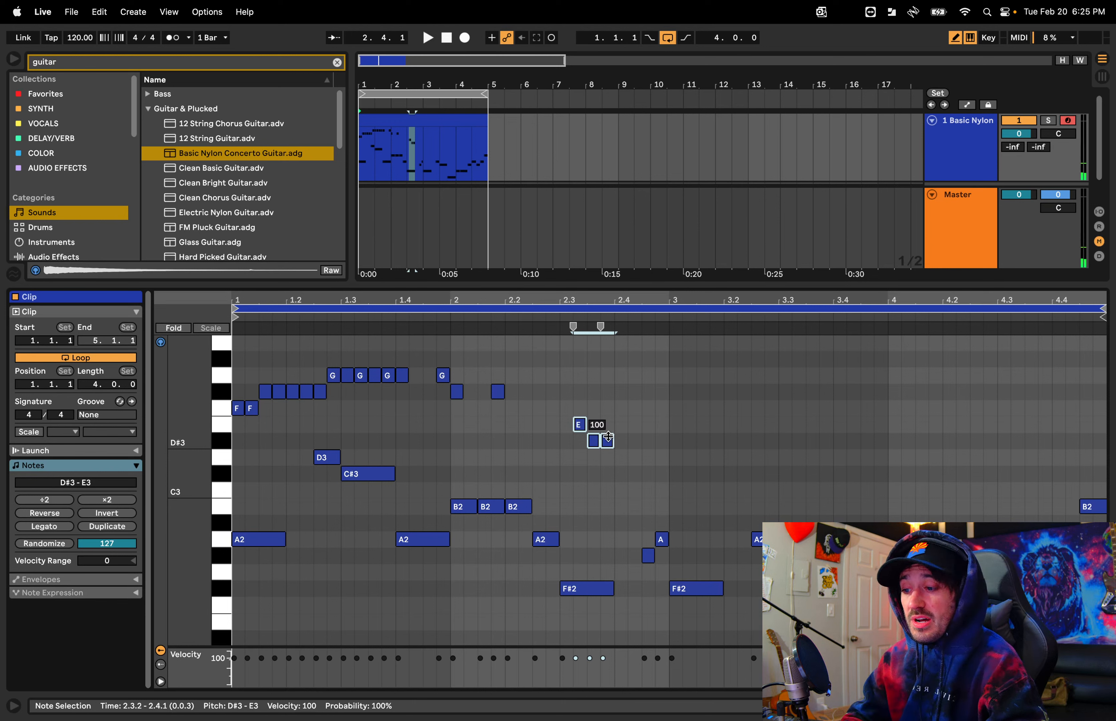
key(super+z)
key(super+z)
key(super+z)
key(super+z)
key(super+z)
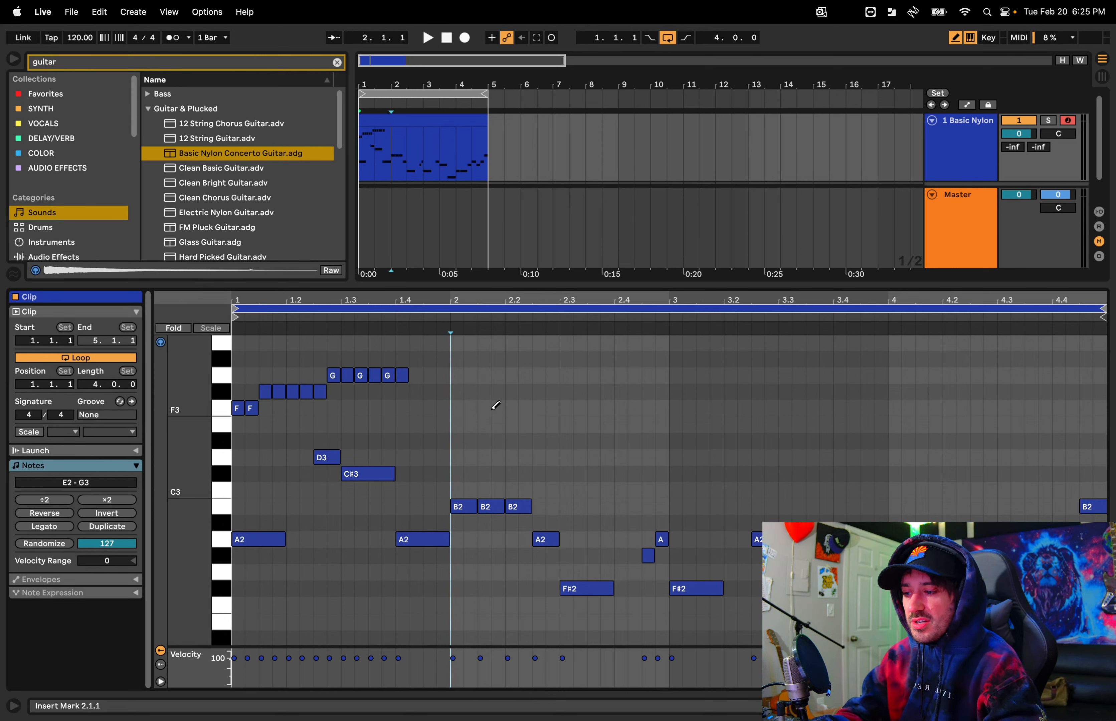
Turn off Draw Mode and delete the run of sixteenth notes on F3, F#3 and G3 in bar 1
key(b)
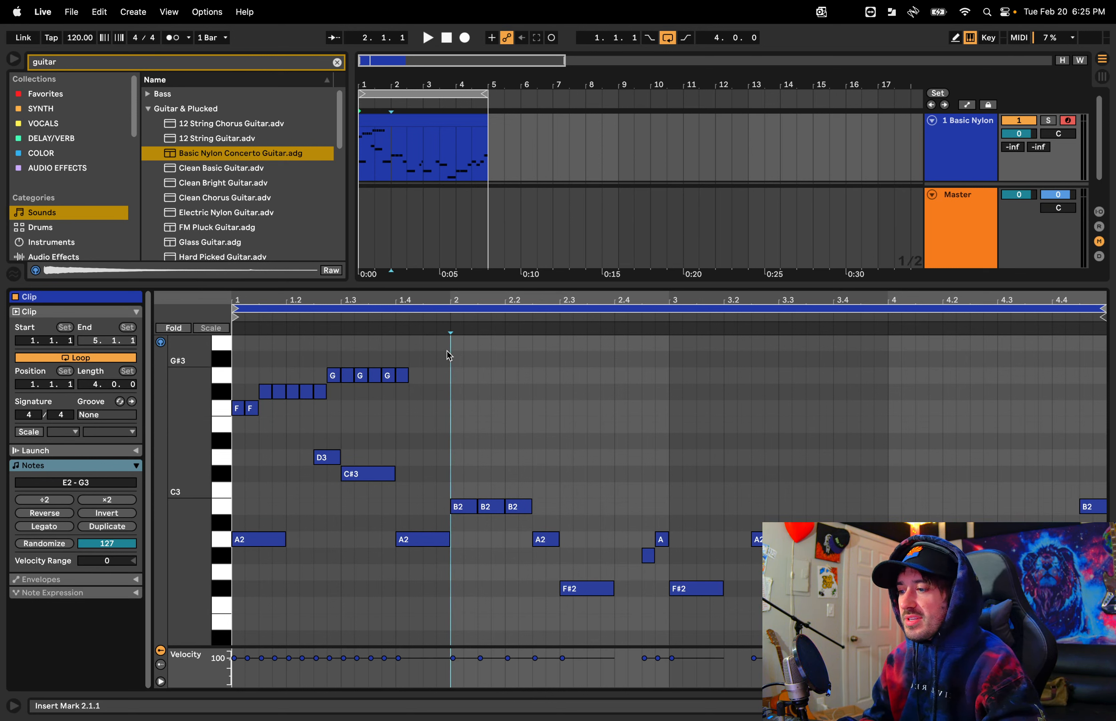
drag(448, 352, 234, 430)
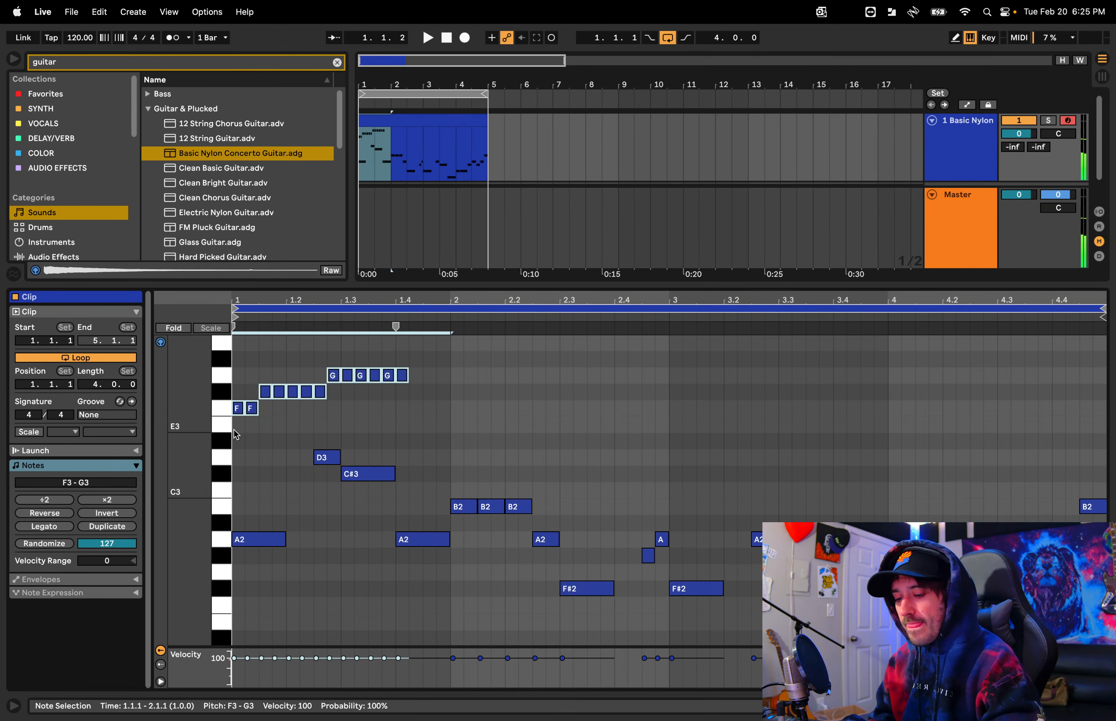
key(Delete)
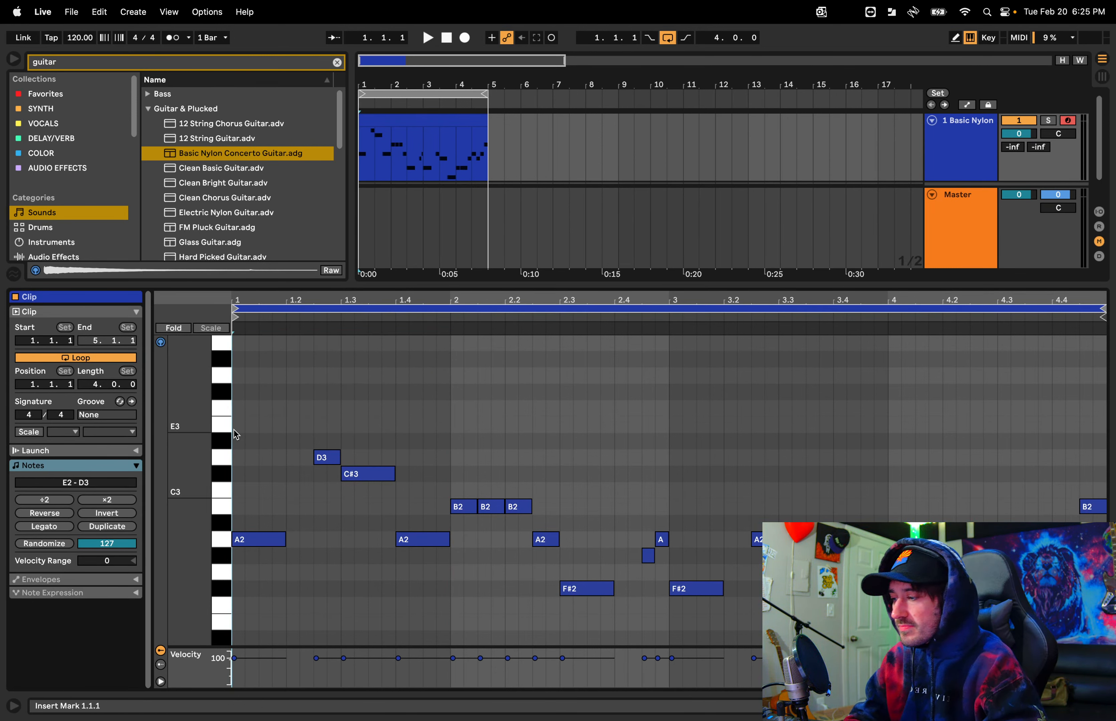
click(249, 428)
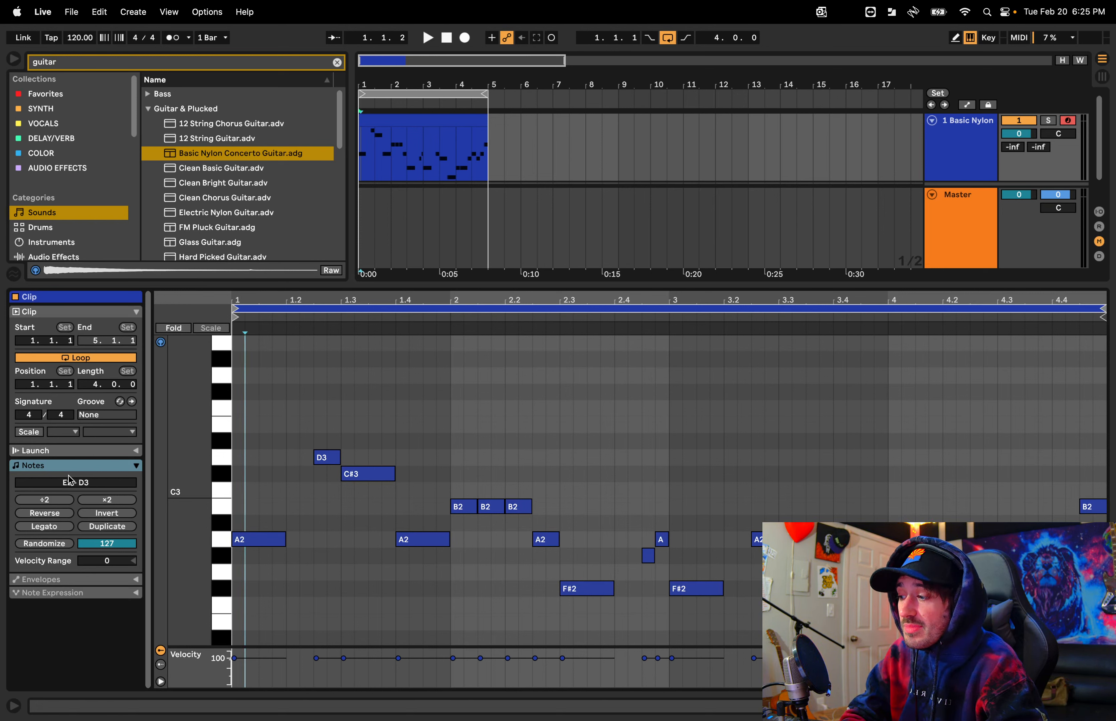
Compress the clip's notes to half their length, play the faster melody, and stretch it back to four bars
click(46, 499)
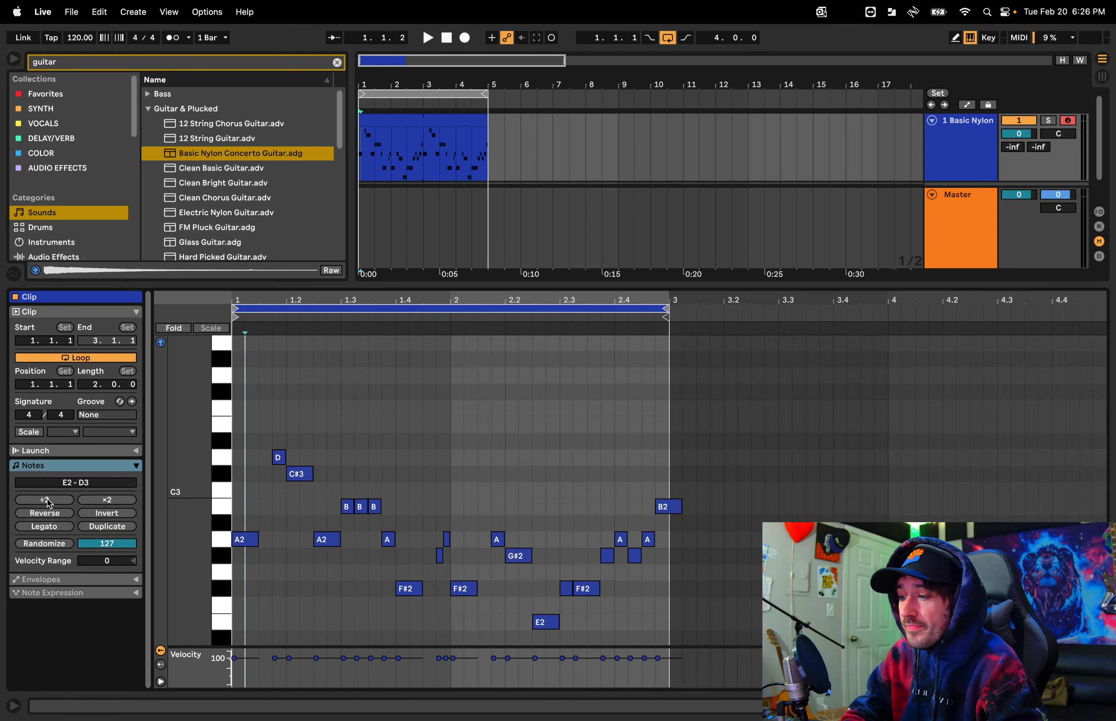
key(space)
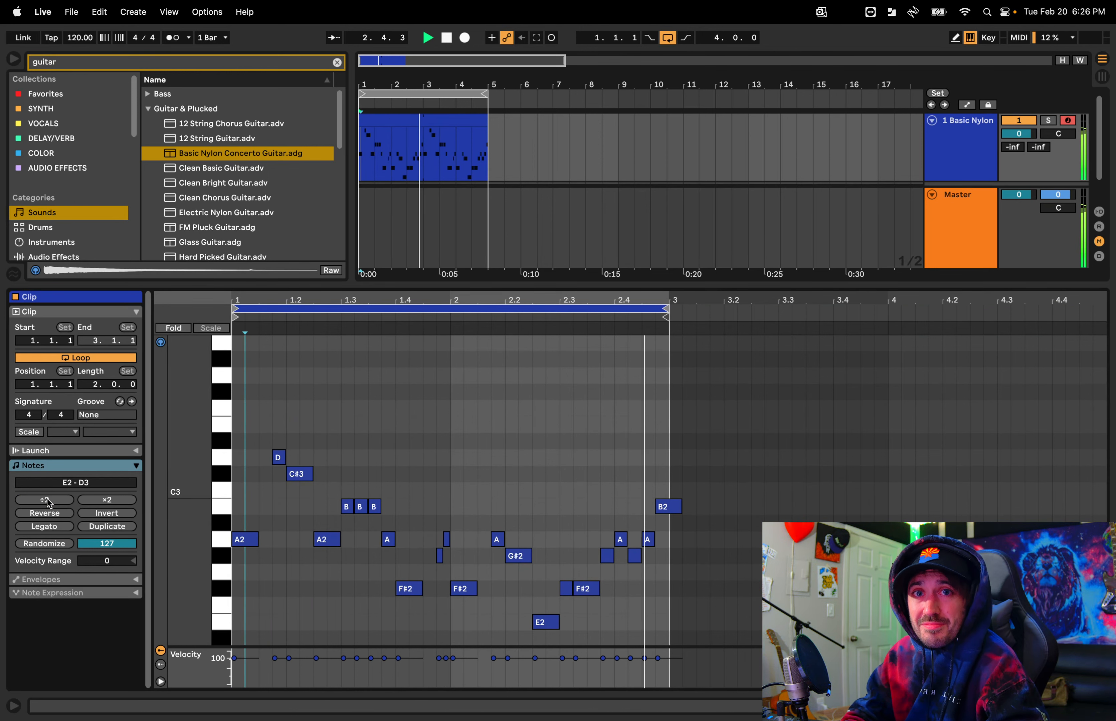
click(106, 502)
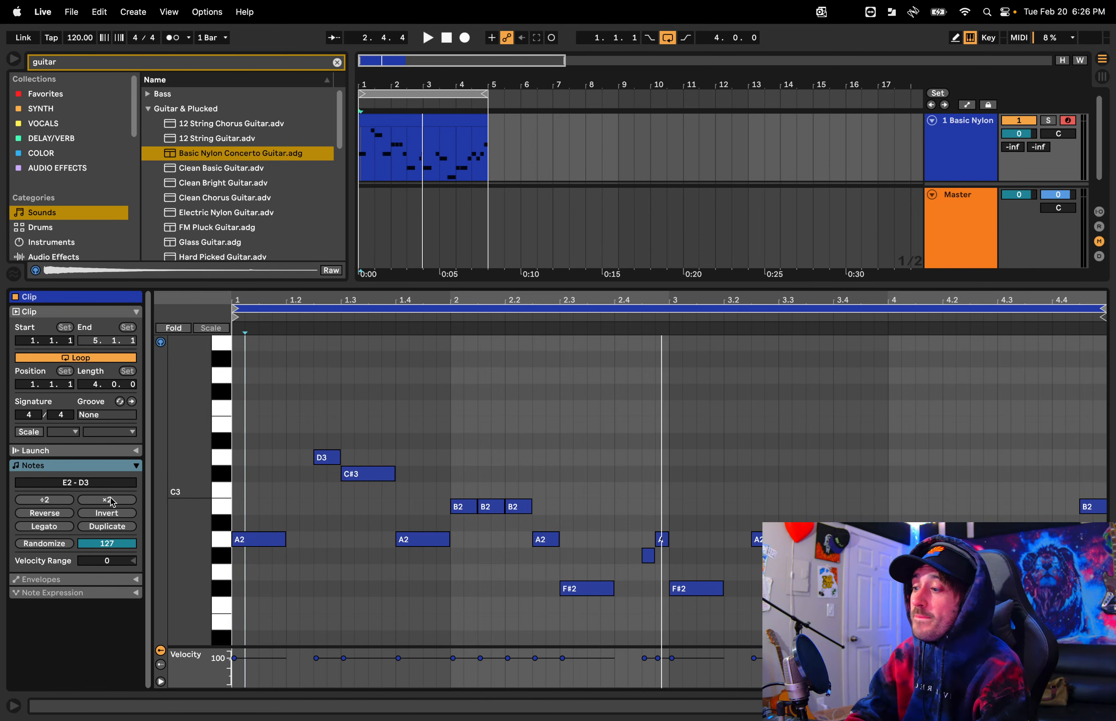
Stretch the melody to double length over eight bars, play it, and halve it back to four bars
click(116, 502)
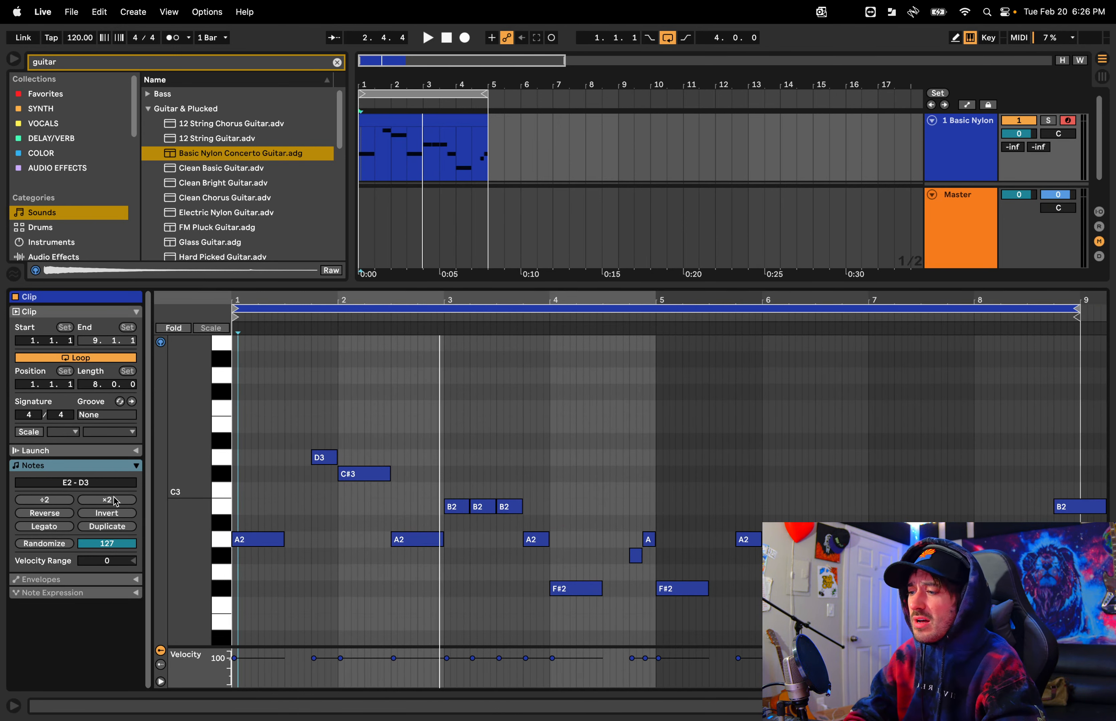
key(space)
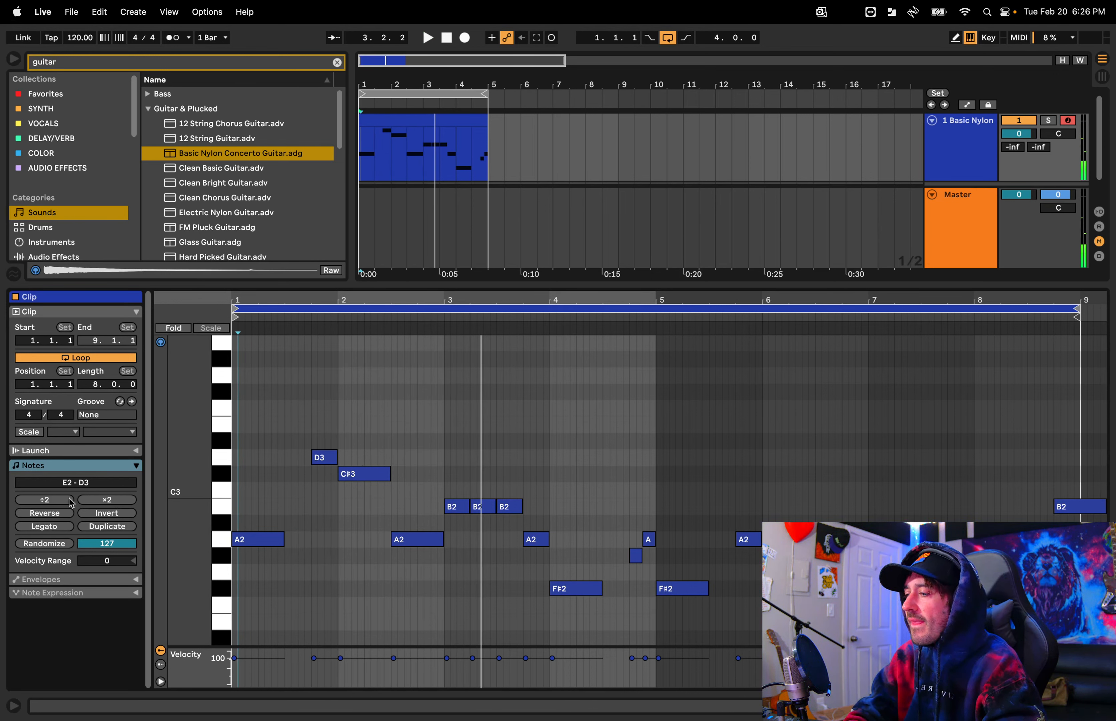
click(51, 499)
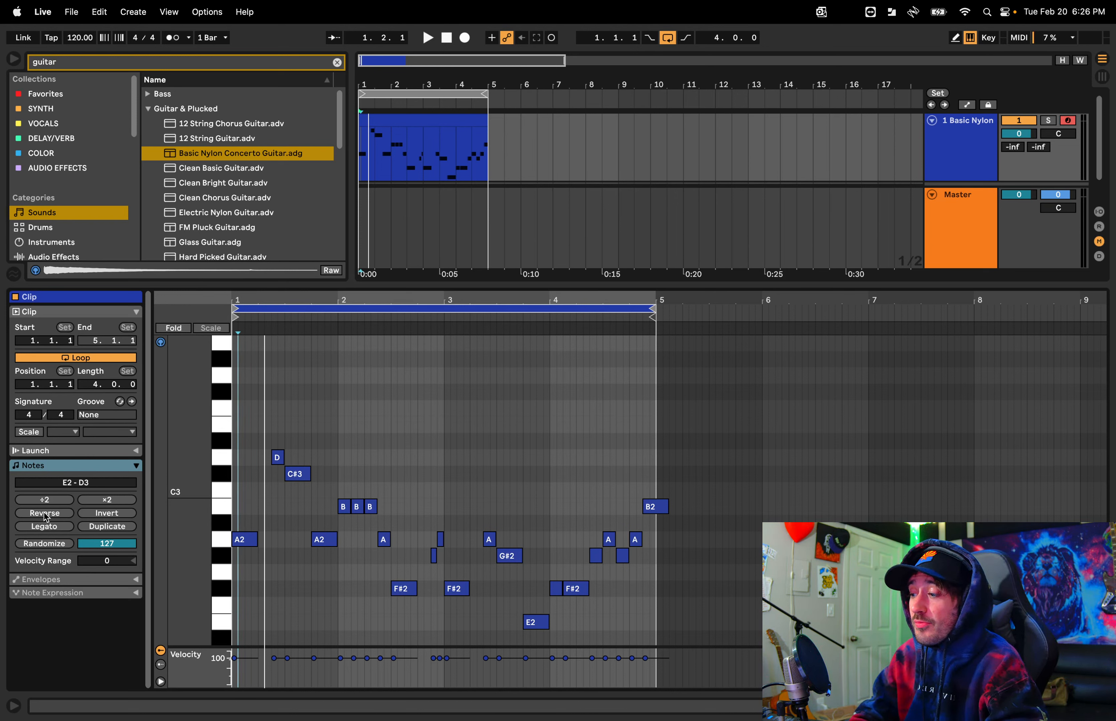
Reverse the order of the clip's notes, play the result, and reverse them back
click(57, 511)
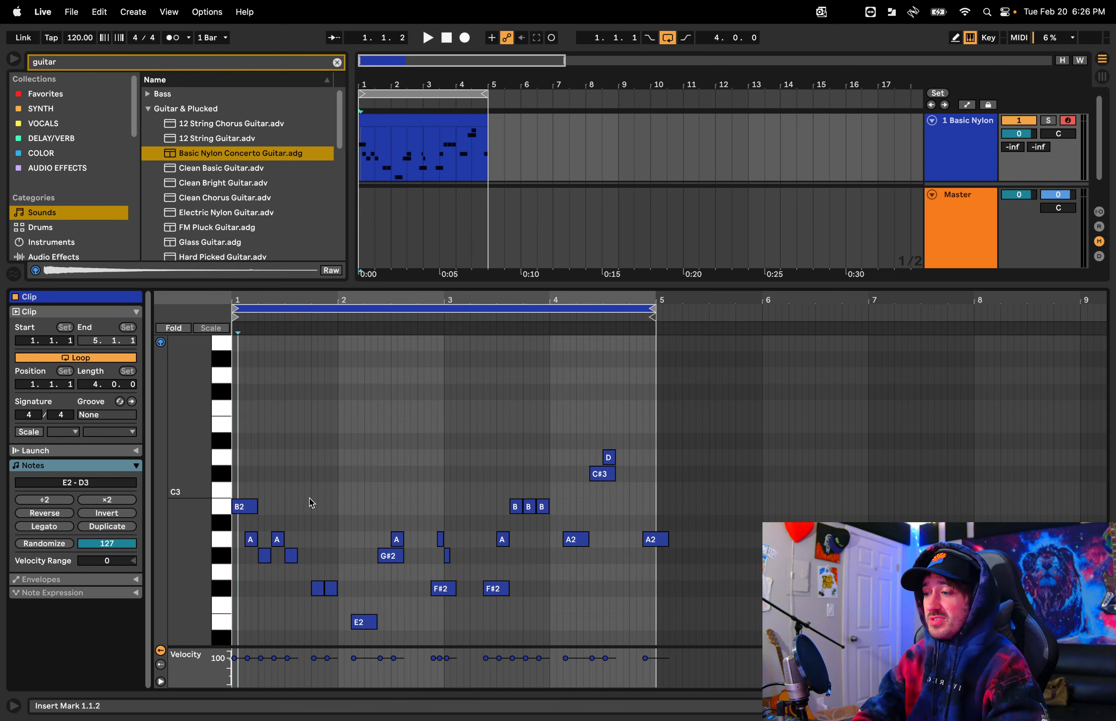
key(space)
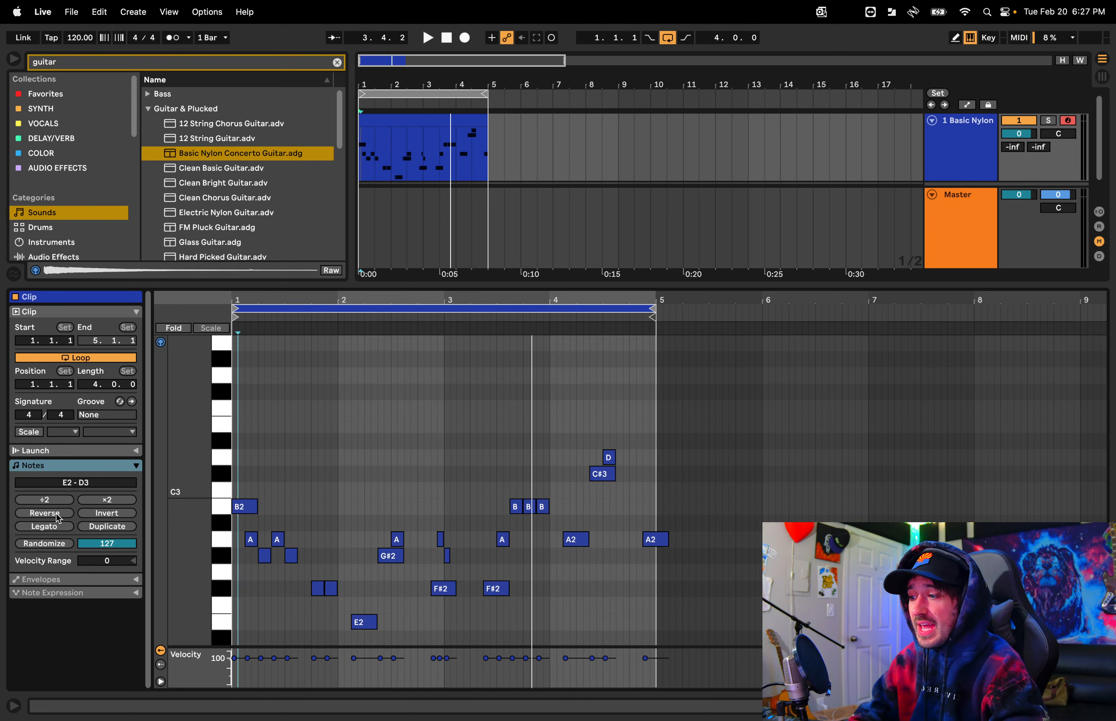
click(45, 514)
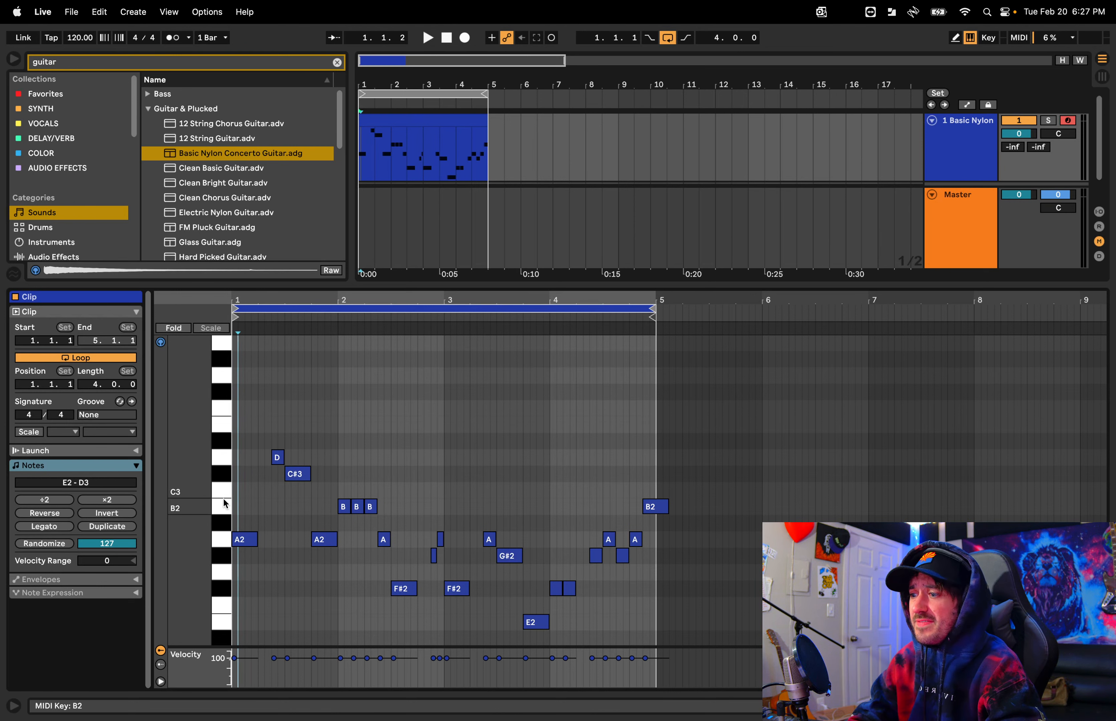
Invert the melody's pitches, play it, copy the first three inverted notes (A2, E2, F2), and undo the inversion
scroll(348, 493, down, 4)
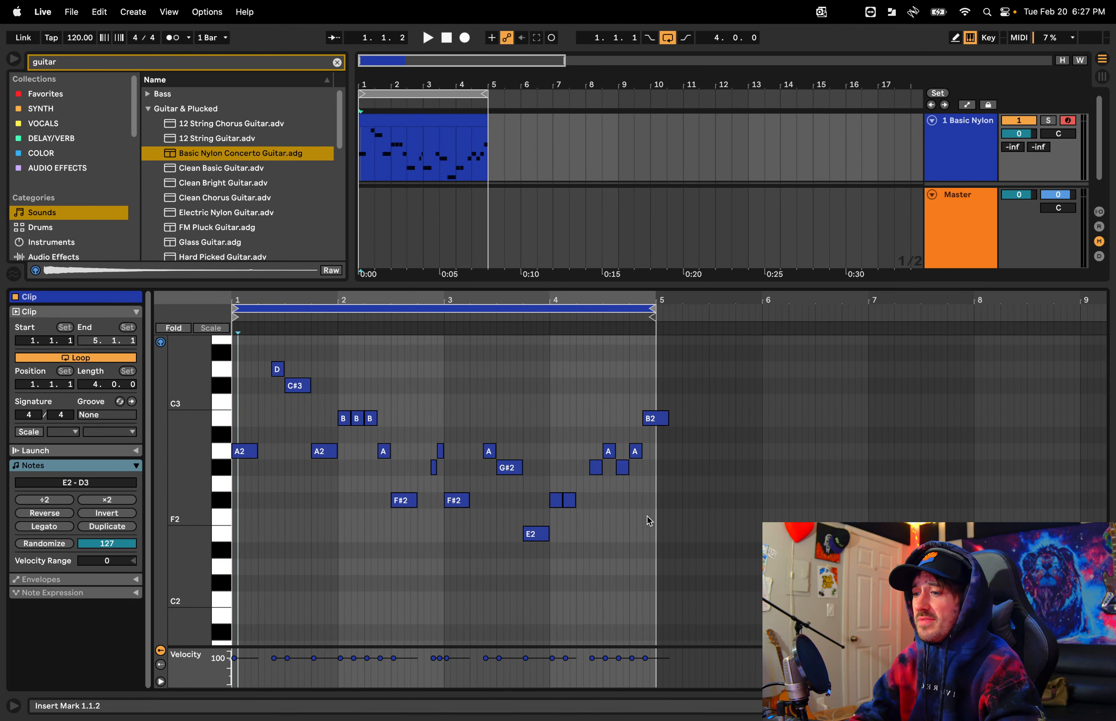
click(115, 511)
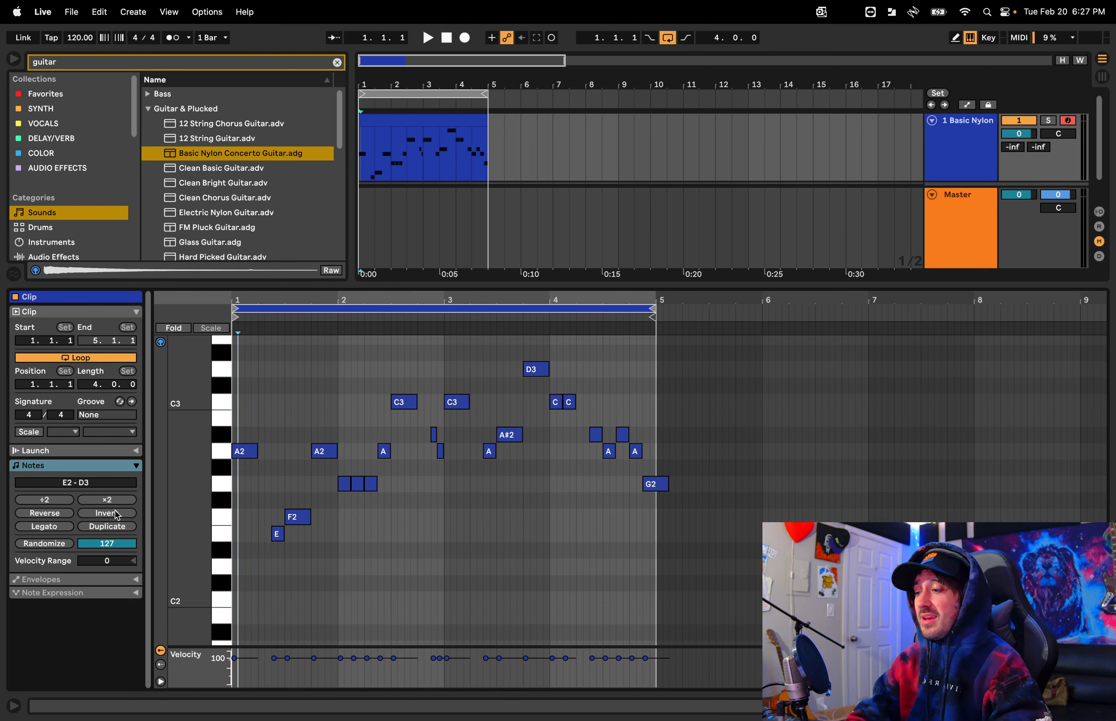
key(space)
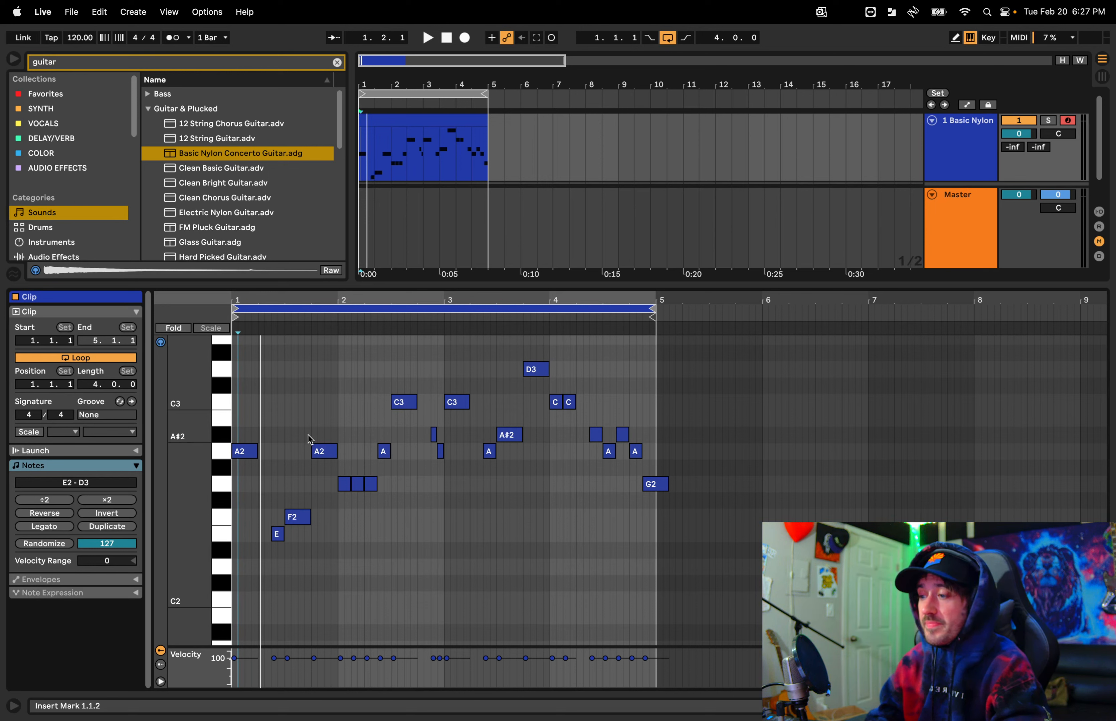
drag(308, 435, 233, 540)
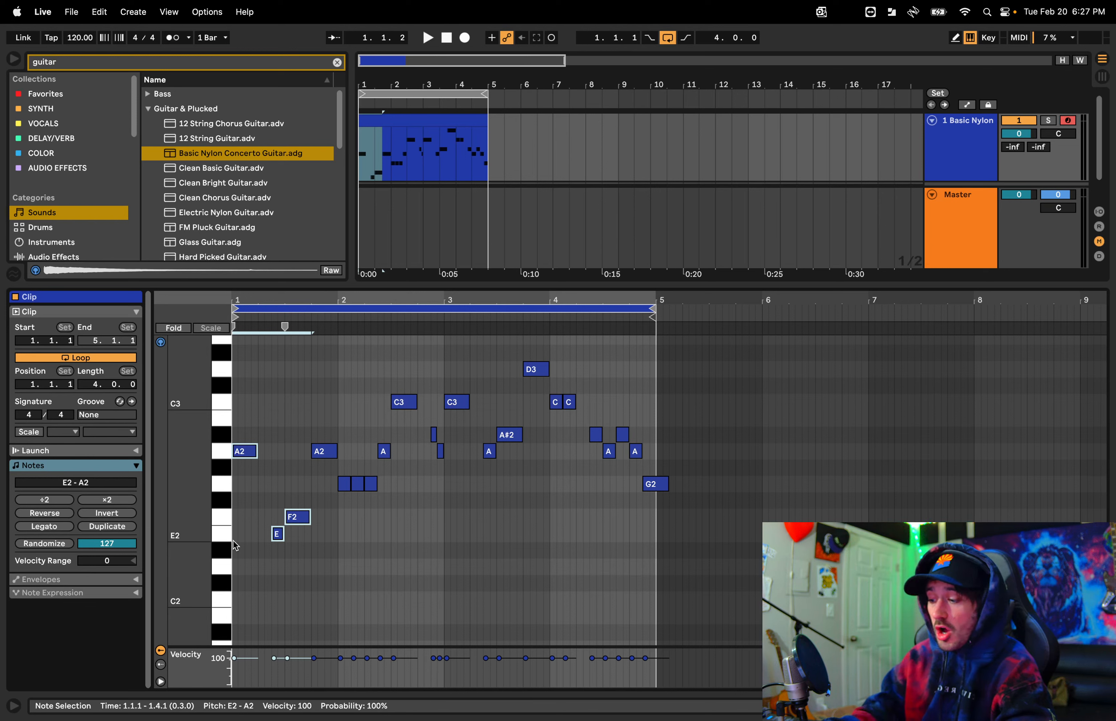
key(super+z)
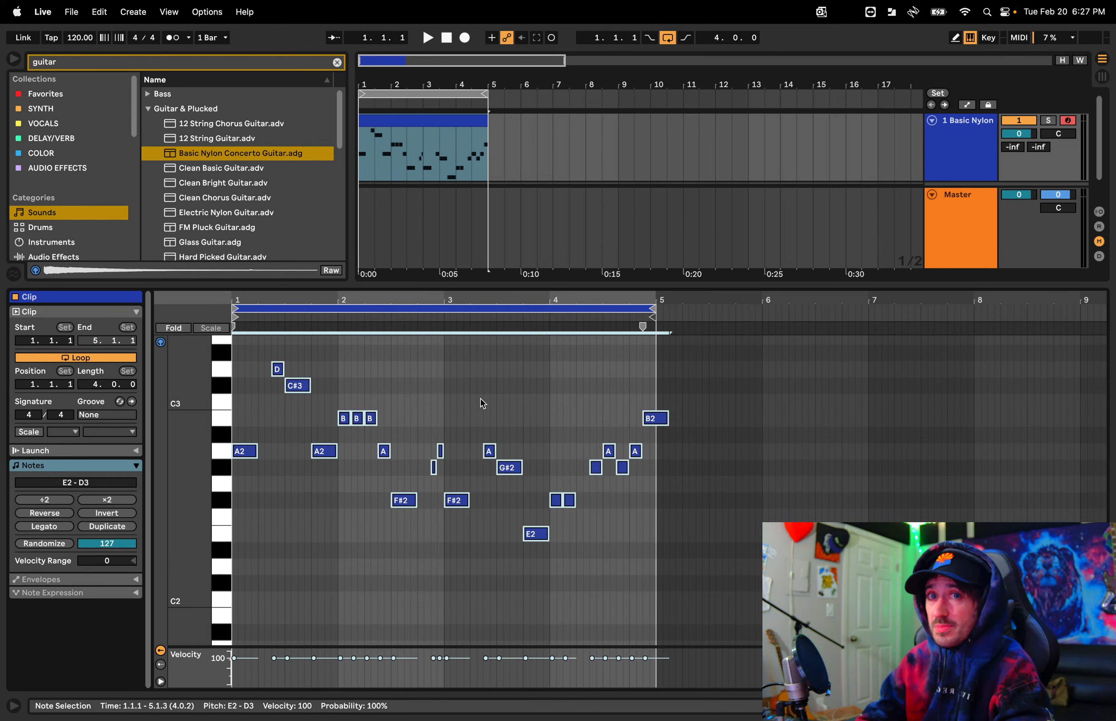
Replace the melody's first three notes with the copied A2, E2 and F2, and restore the original A2, D3 and C#3
click(233, 408)
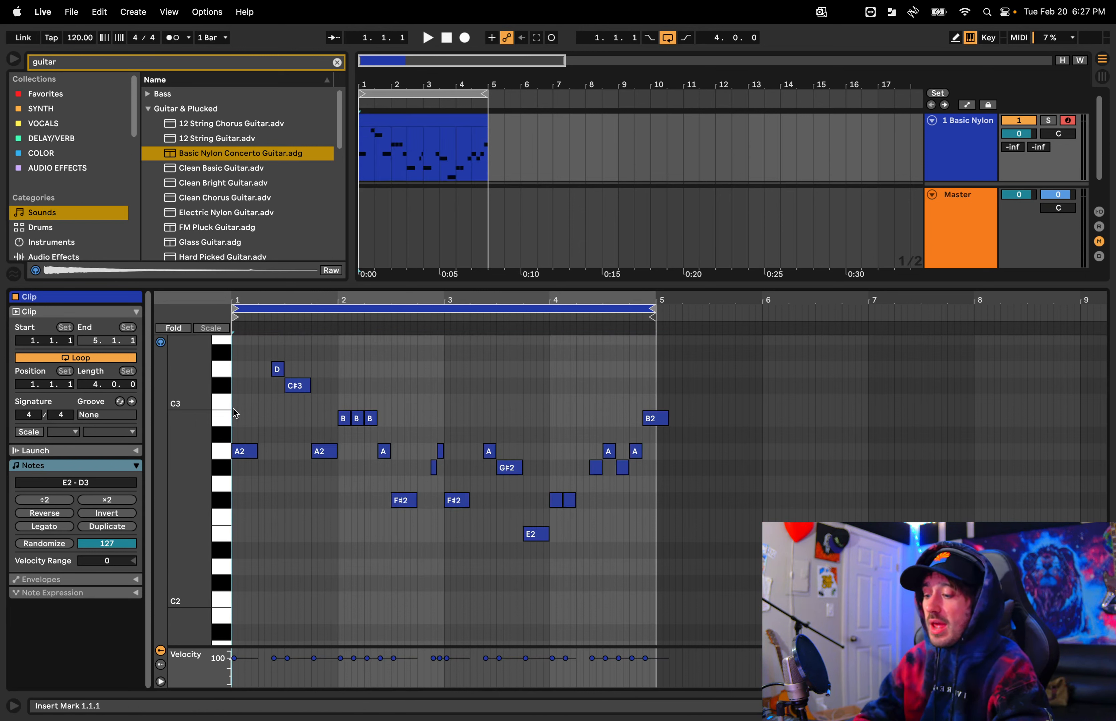
click(242, 463)
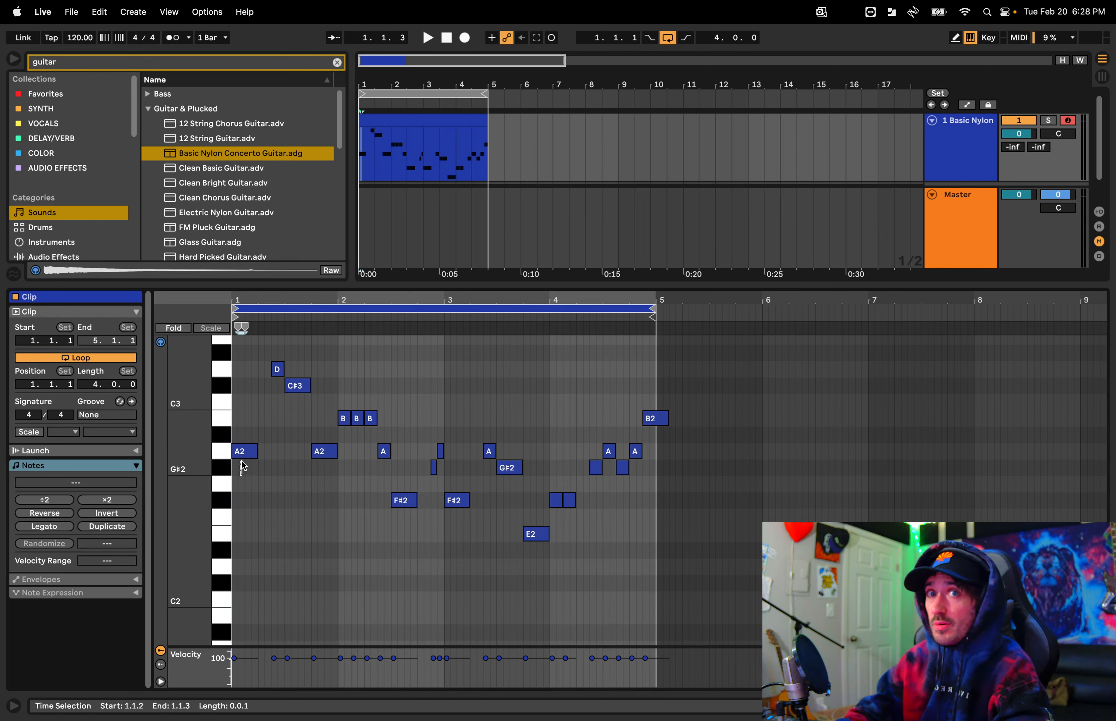
drag(240, 476, 294, 355)
key(Delete)
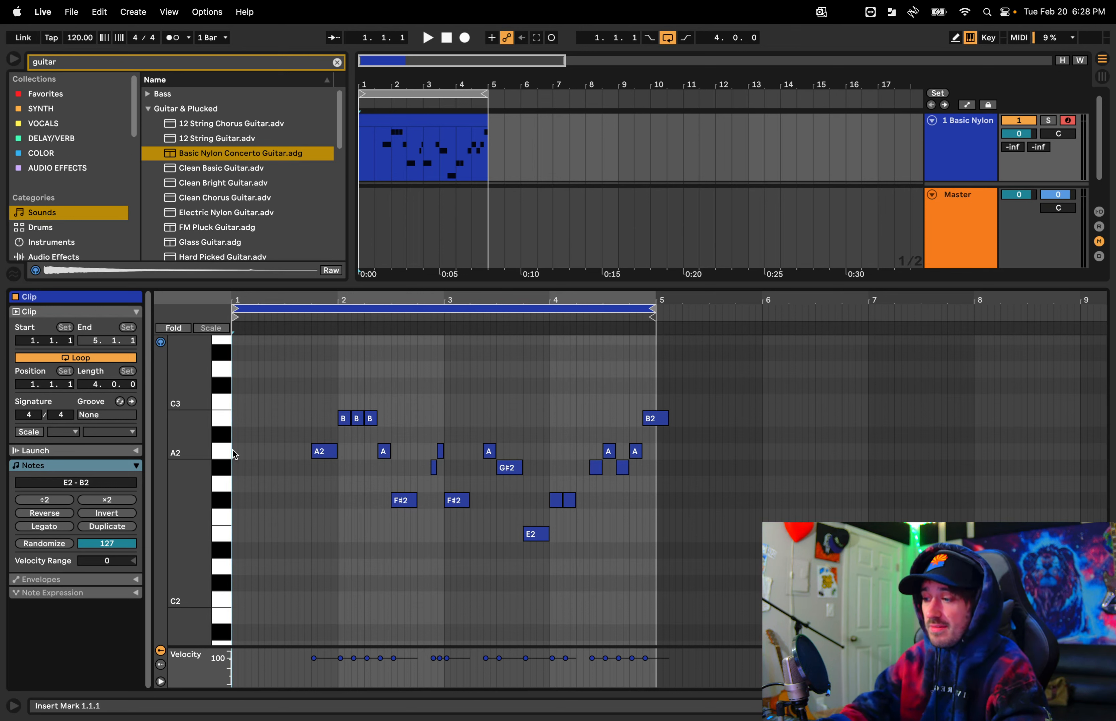
key(super+v)
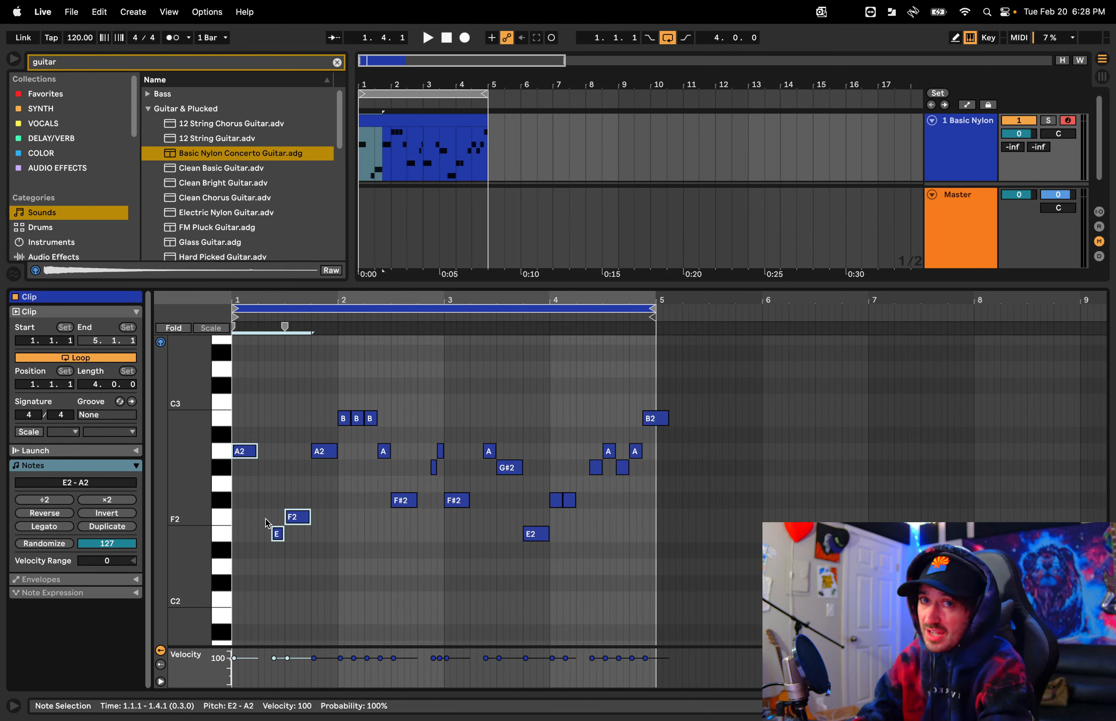
key(Delete)
key(super+v)
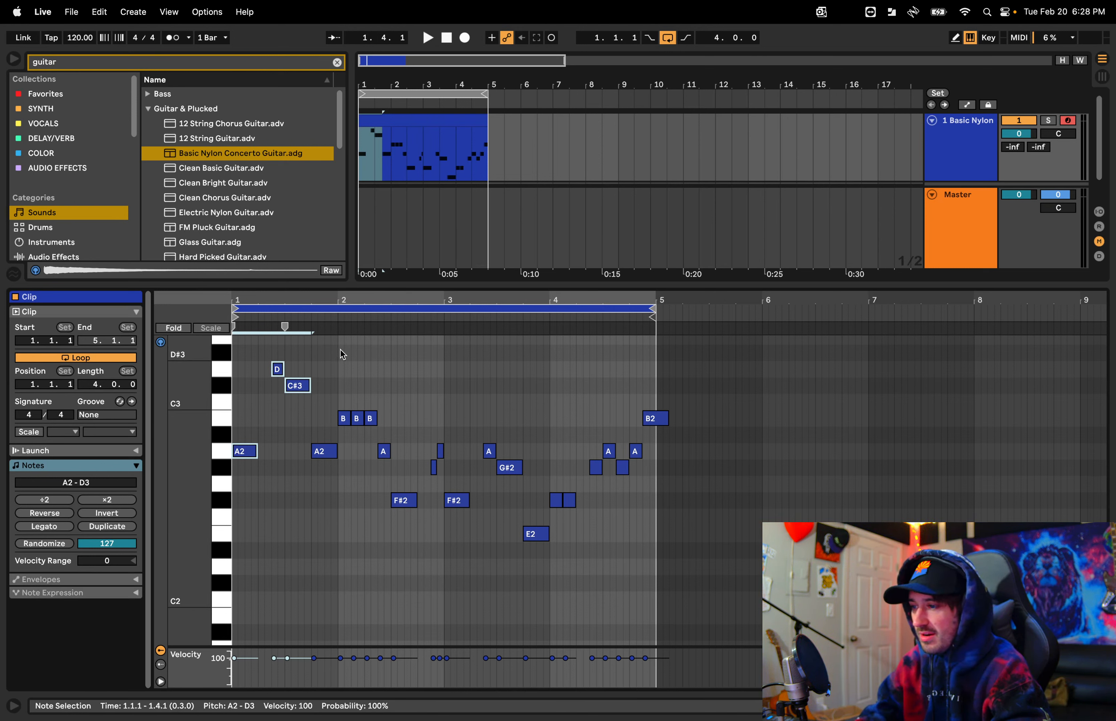
Delete every note from bar 2 onward and play the remaining first-bar phrase
drag(340, 350, 818, 570)
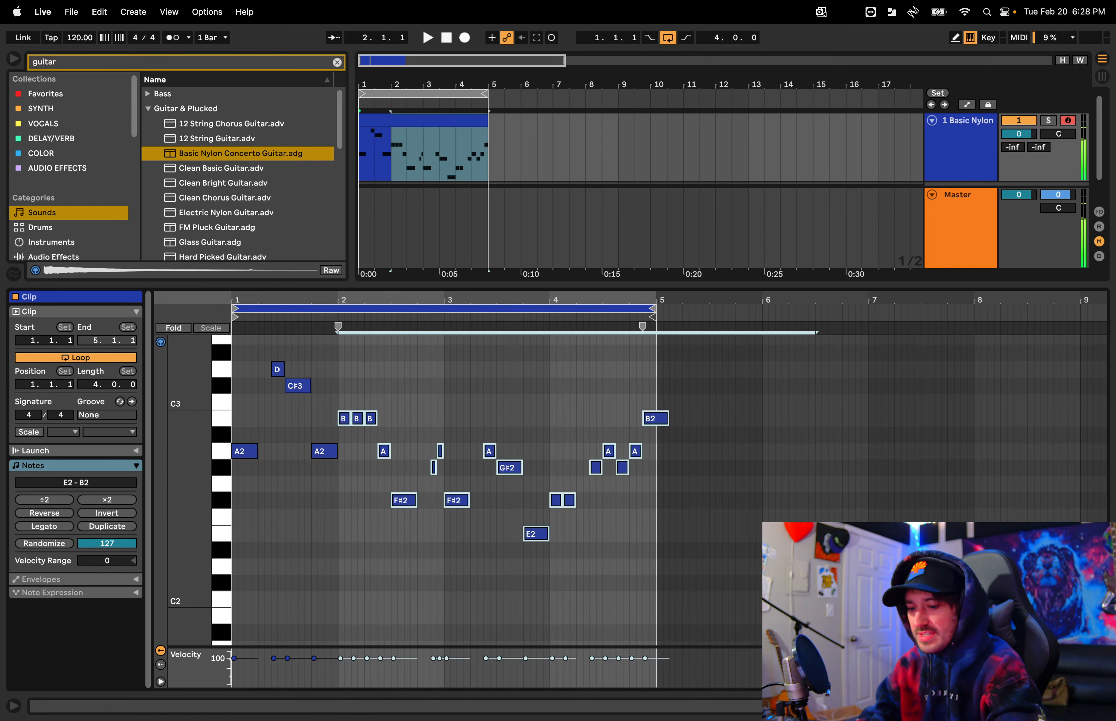
key(Delete)
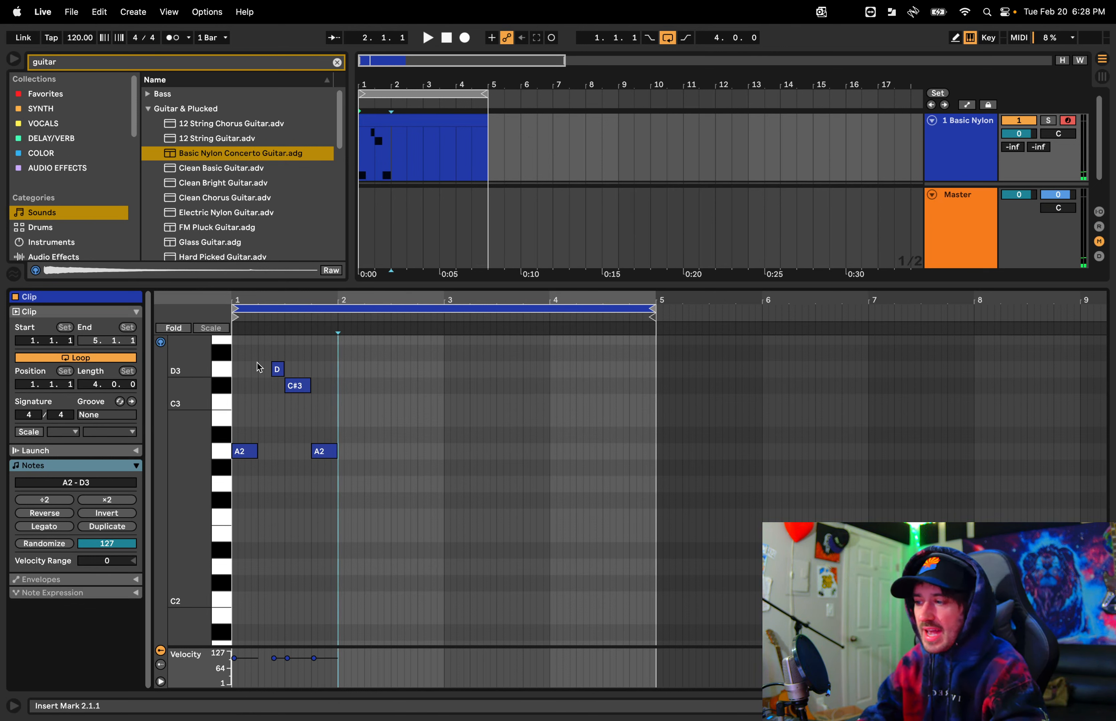
key(space)
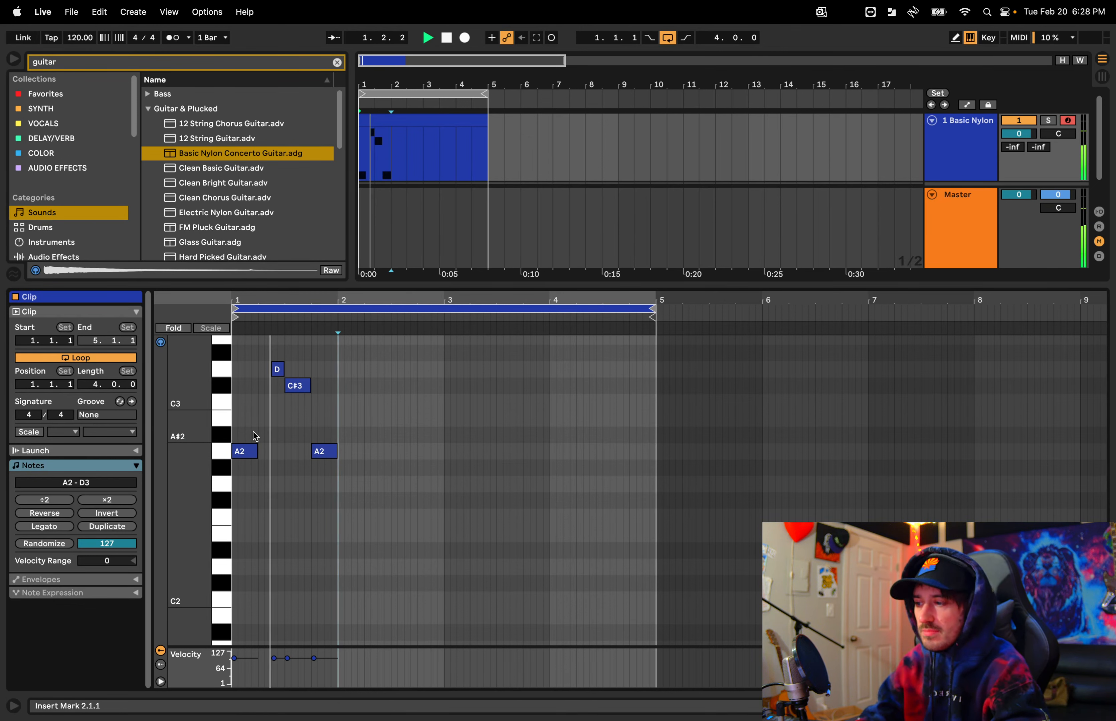
key(space)
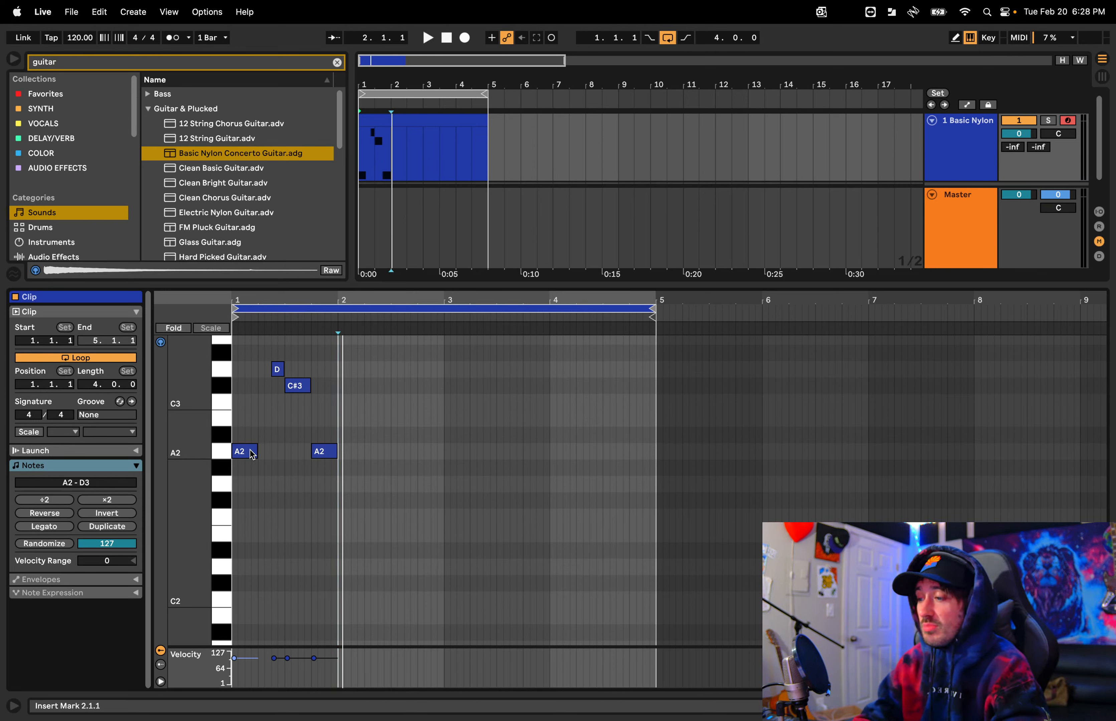
Add an A2 note at the start of bar 2, lasting one beat from 2.1.1 to 2.2.1
click(357, 452)
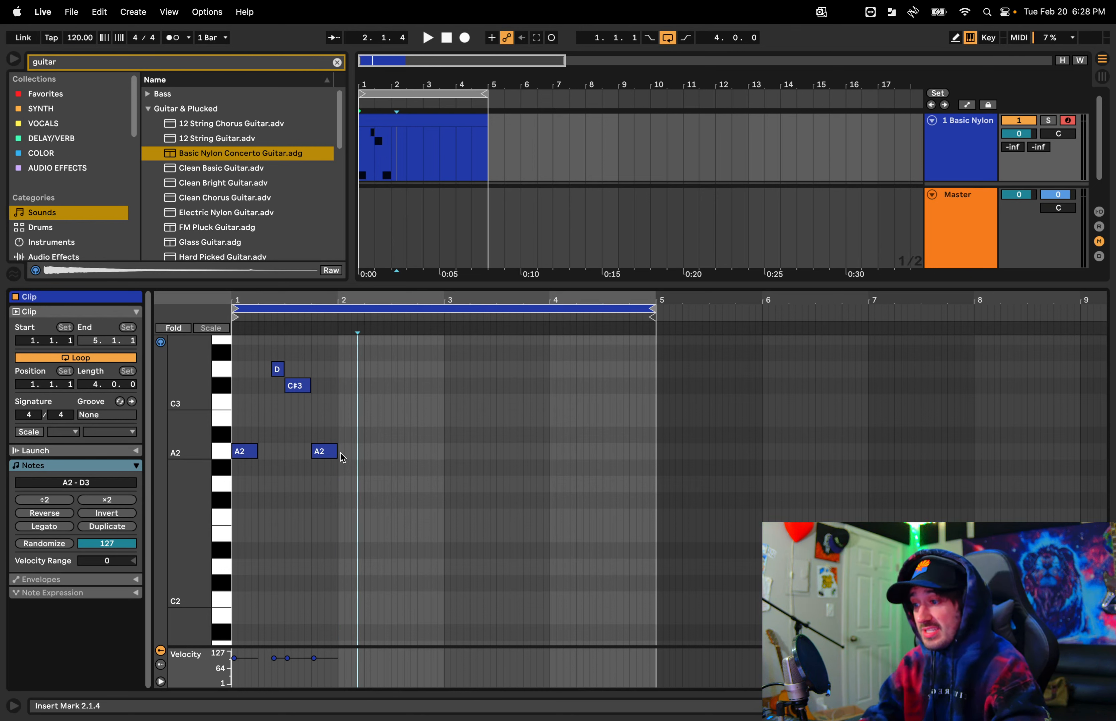
double_click(341, 454)
drag(341, 451, 364, 451)
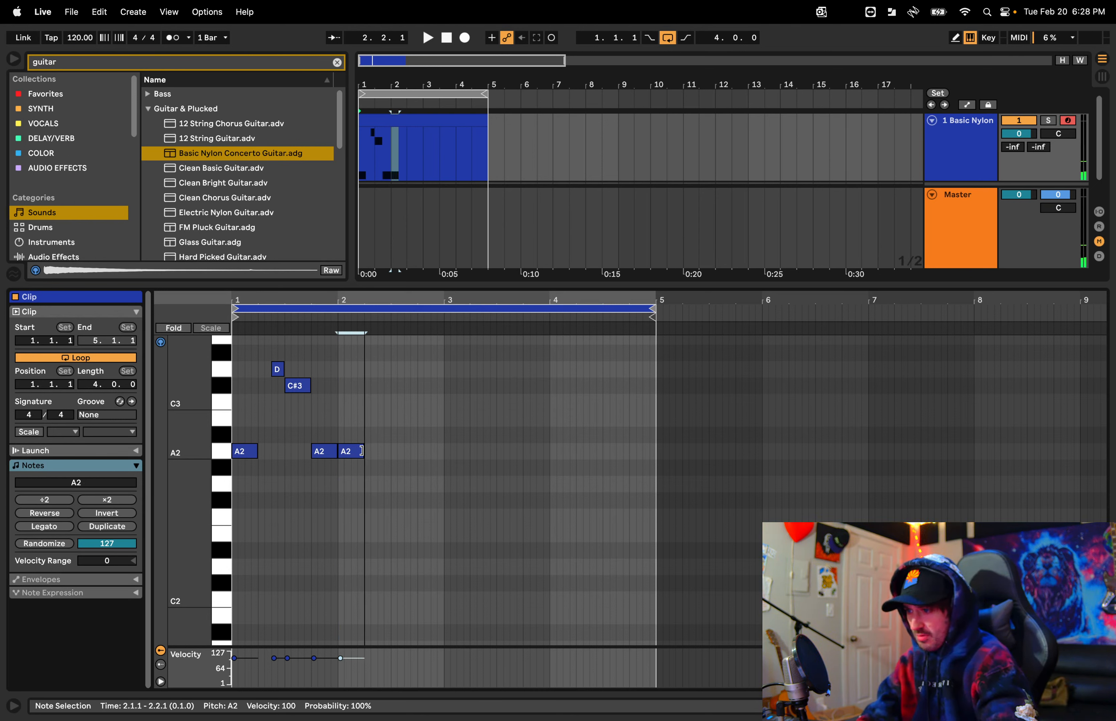
Repeat bar 1's motif in bar 2 with a D3 from 2.2.3 to 2.3.1 and a C#3 from 2.3.1 to 2.4.1
click(279, 371)
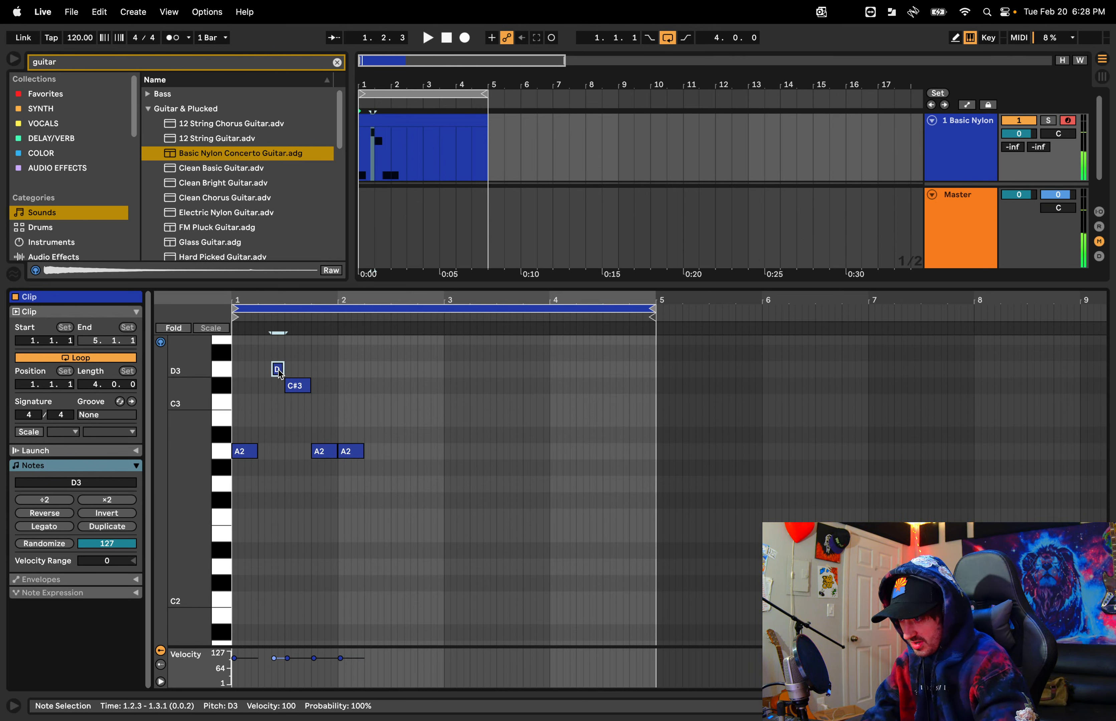
double_click(381, 370)
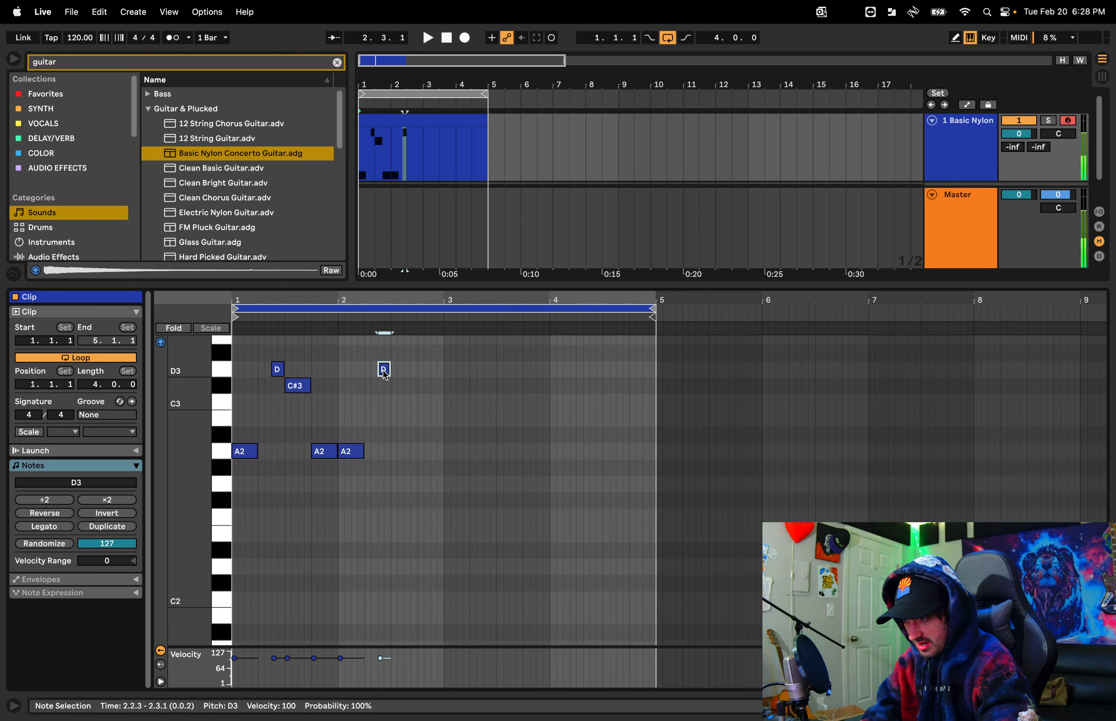
double_click(397, 386)
drag(402, 386, 417, 385)
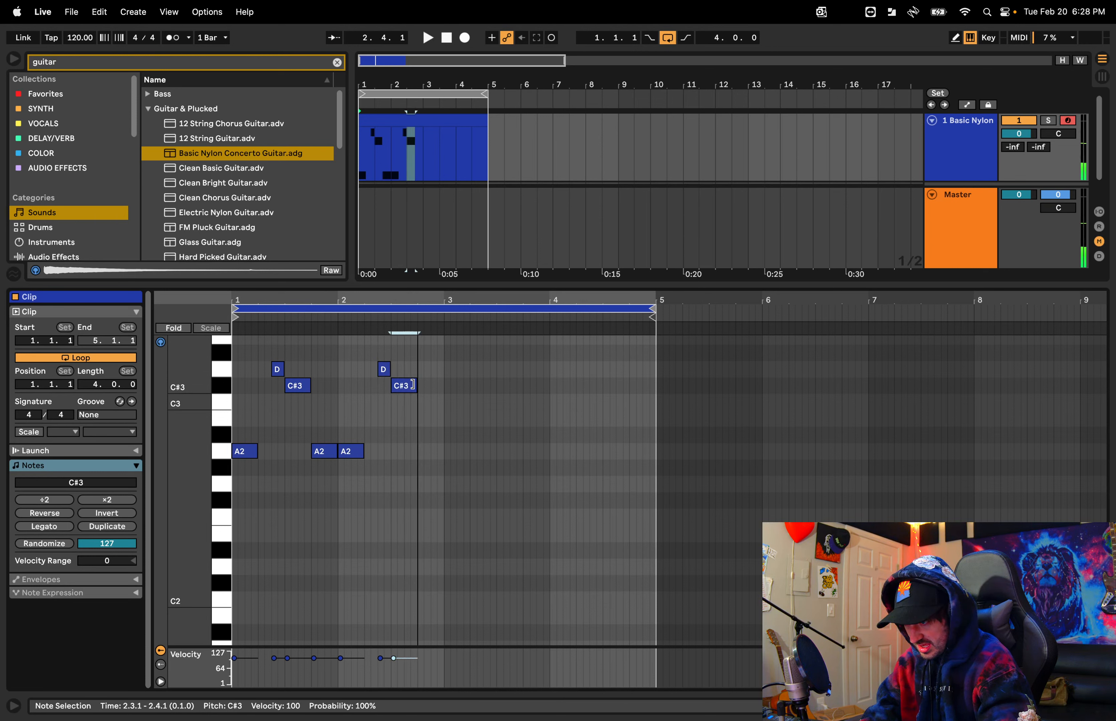
Clear bar 2 and paste a copy of bar 1's A2, D3, C#3 and A2 notes at 2.1.1
drag(350, 469, 441, 347)
key(Delete)
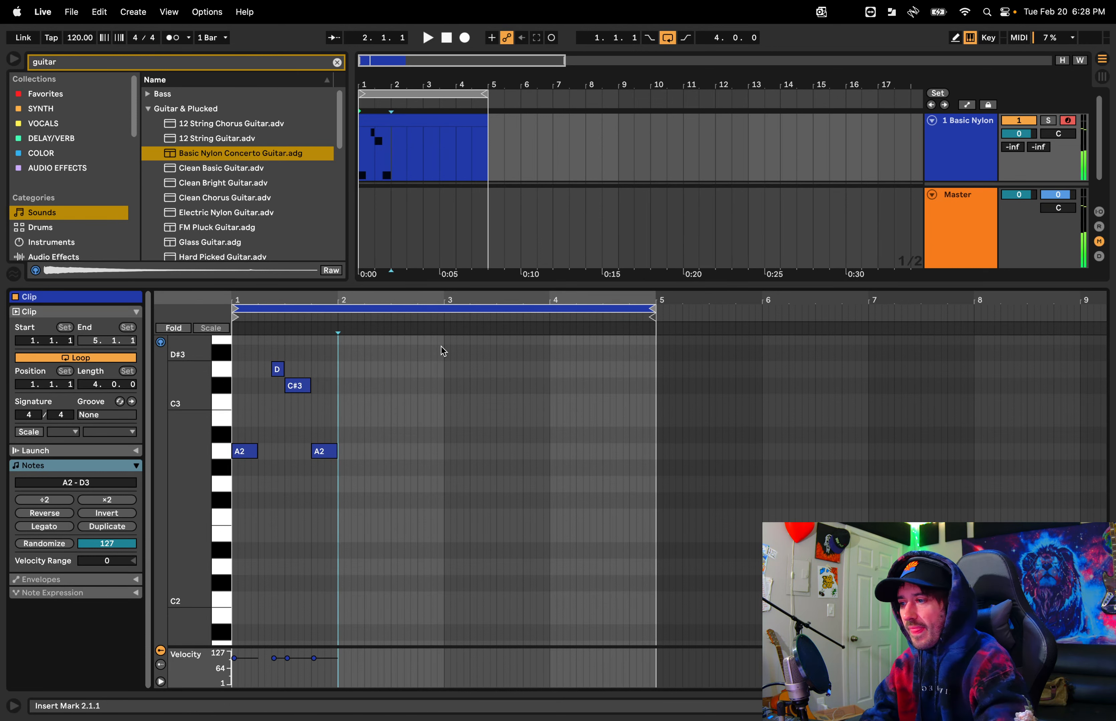
click(335, 434)
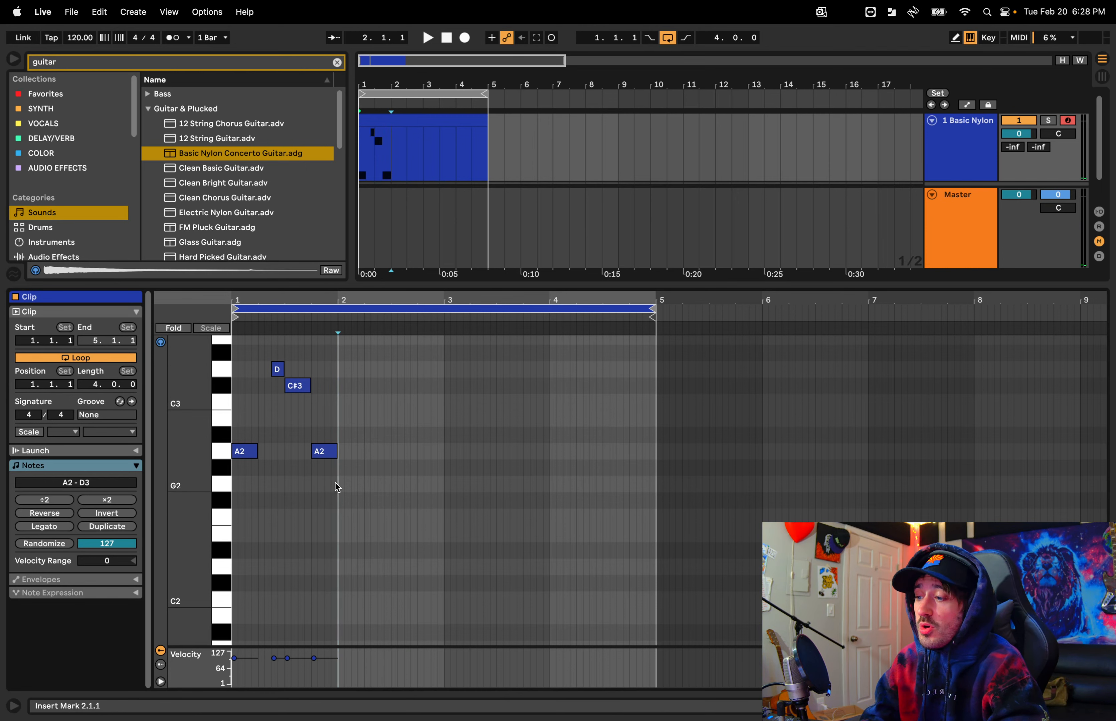
drag(336, 481, 222, 355)
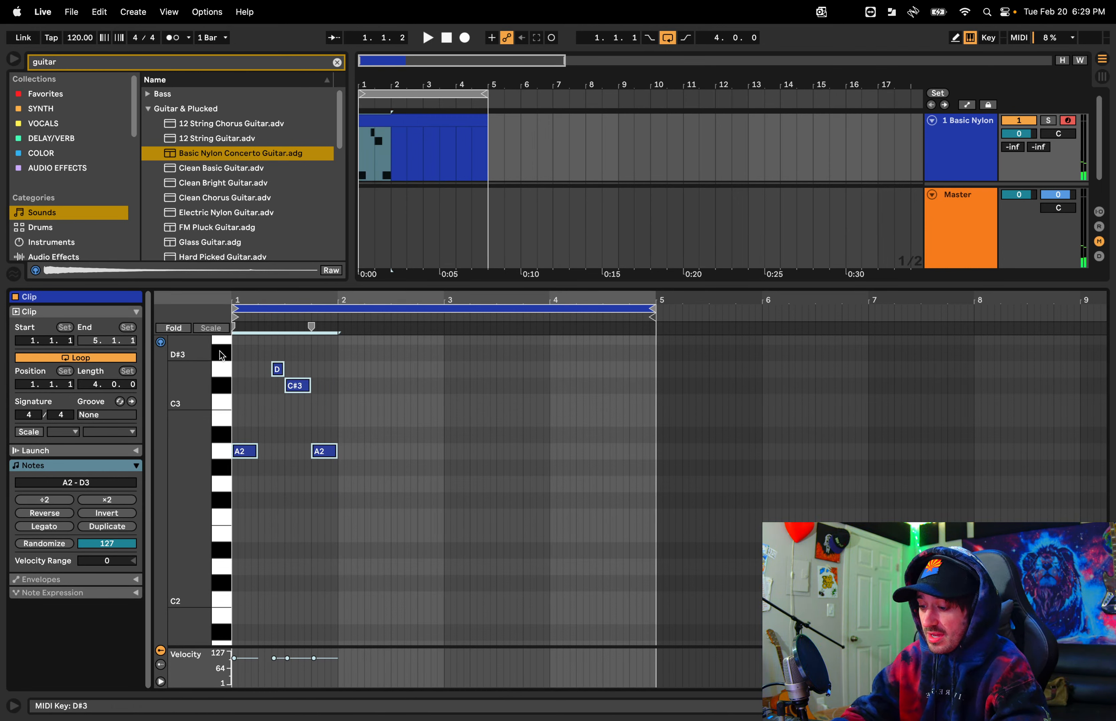
click(337, 364)
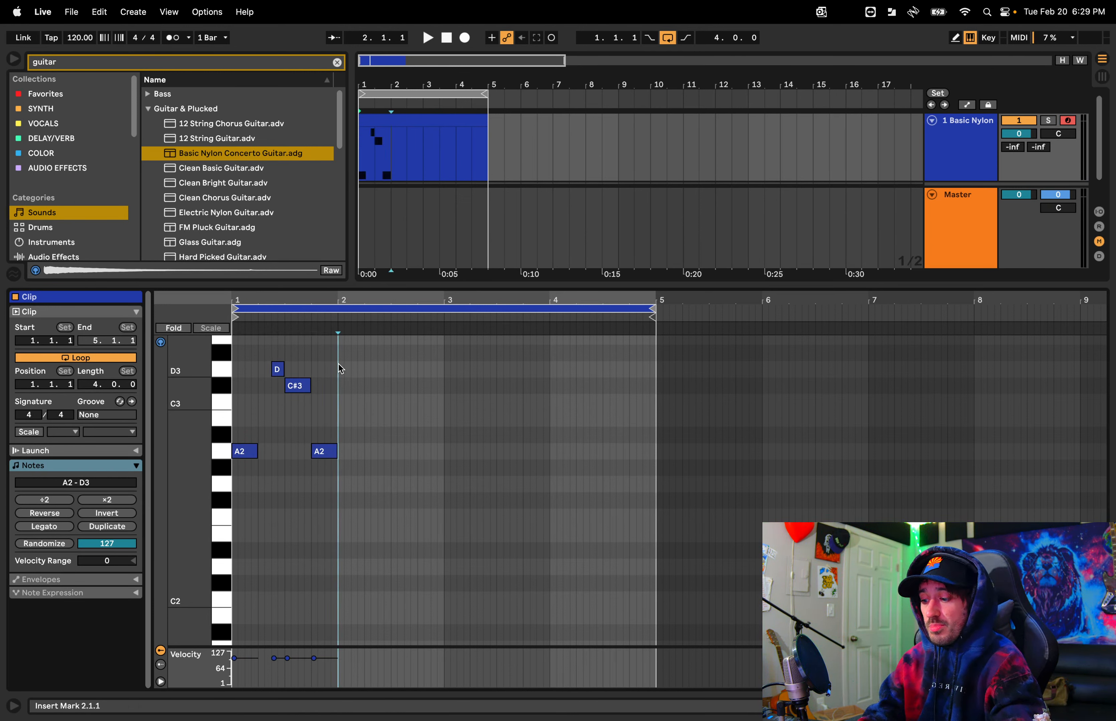
key(super+v)
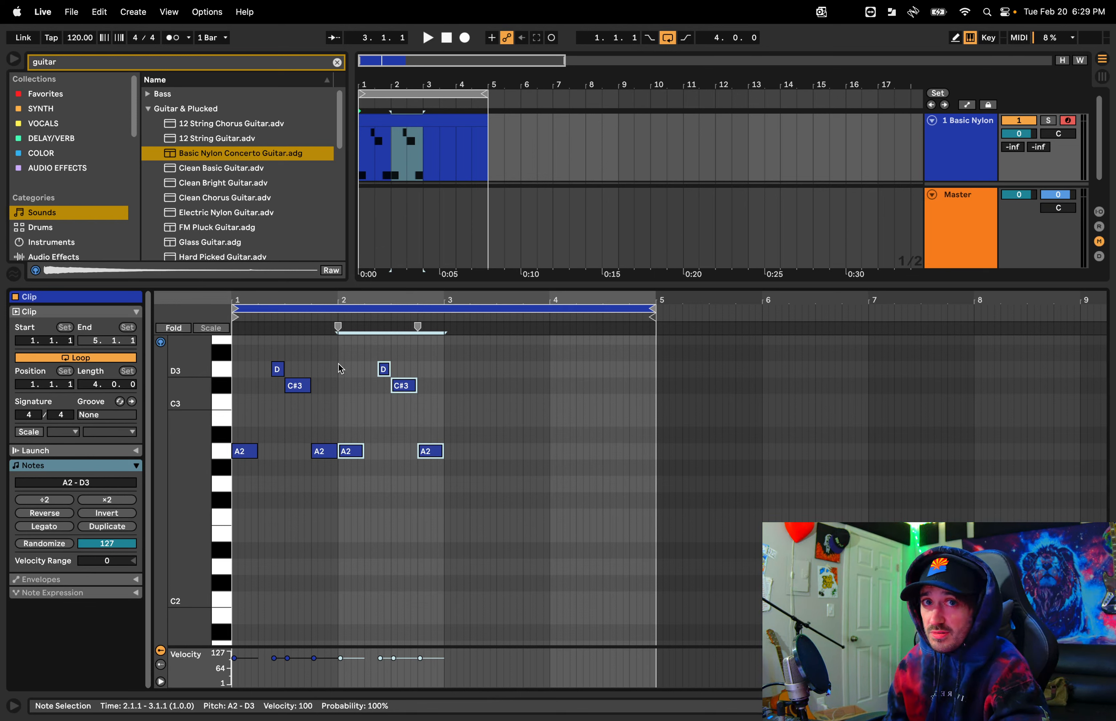
Delete the pasted bar 2 notes and fill bar 2 by duplicating bar 1's four notes
drag(341, 478, 490, 355)
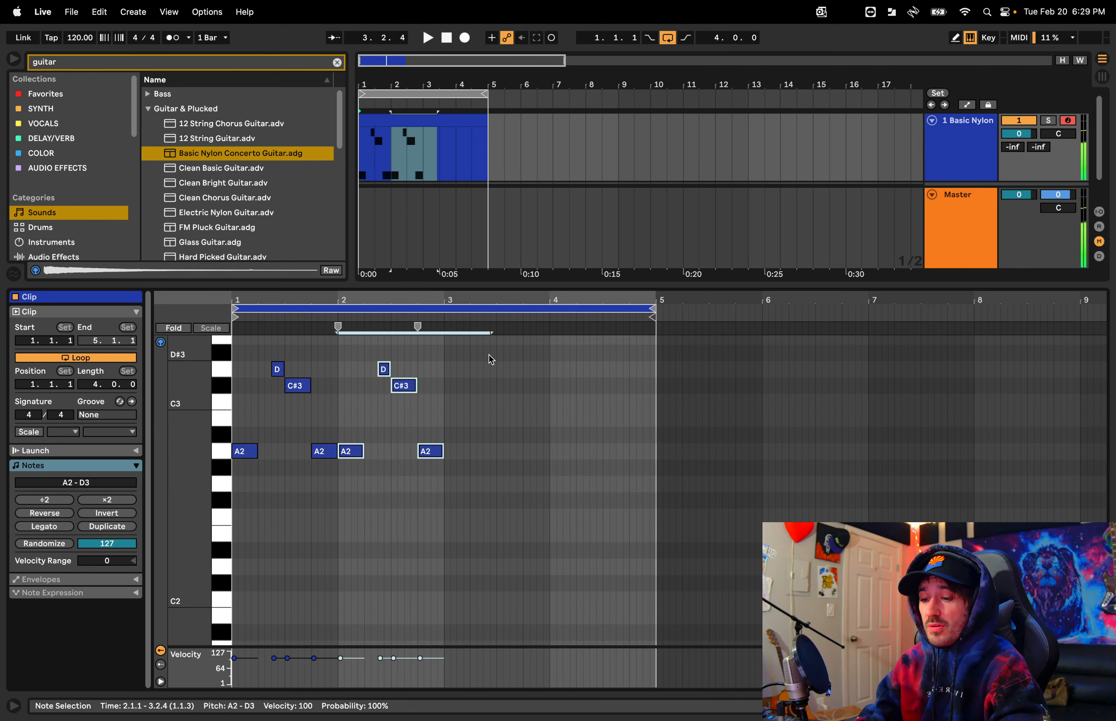
key(Delete)
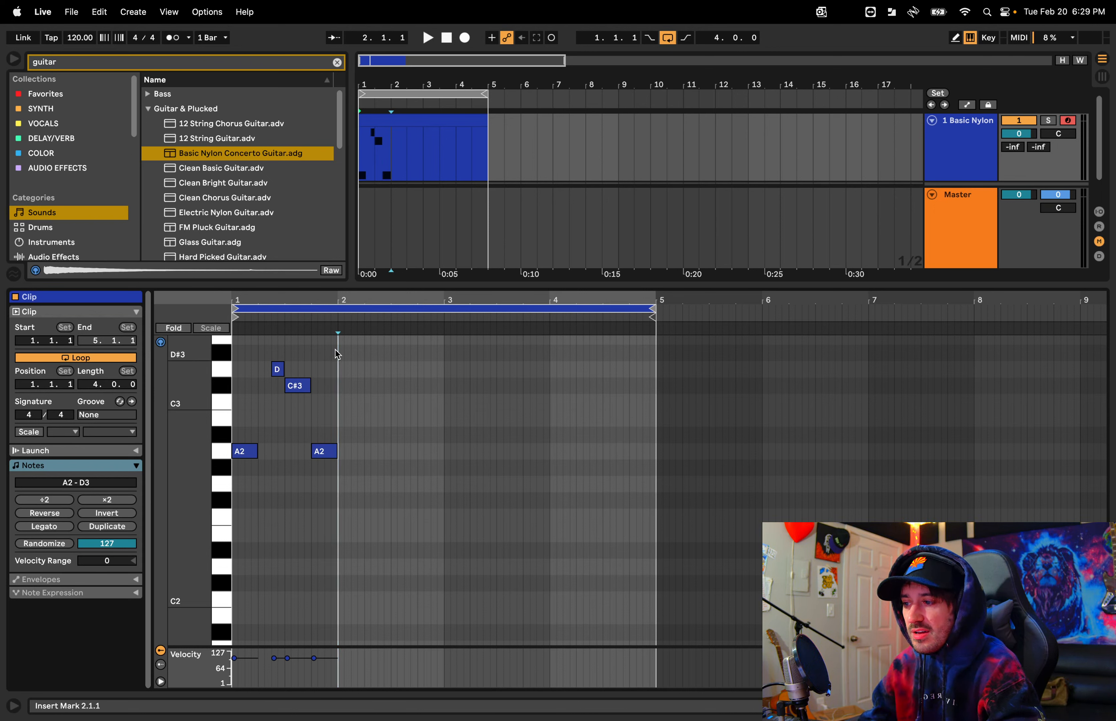
drag(337, 351, 233, 491)
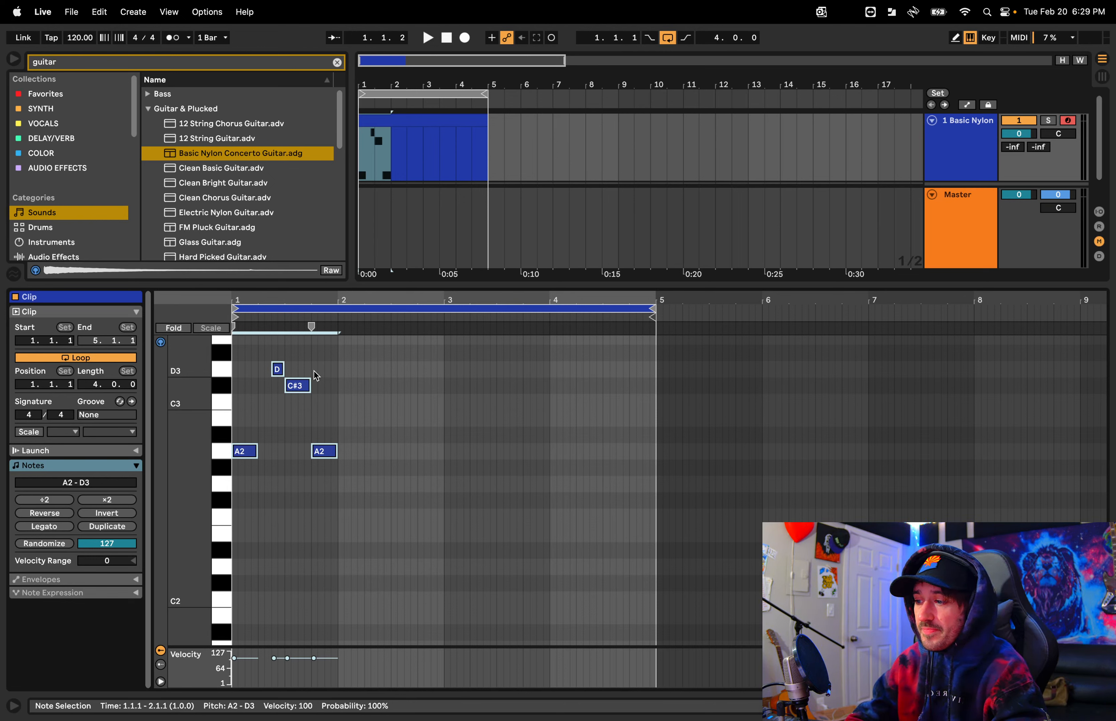
key(super+d)
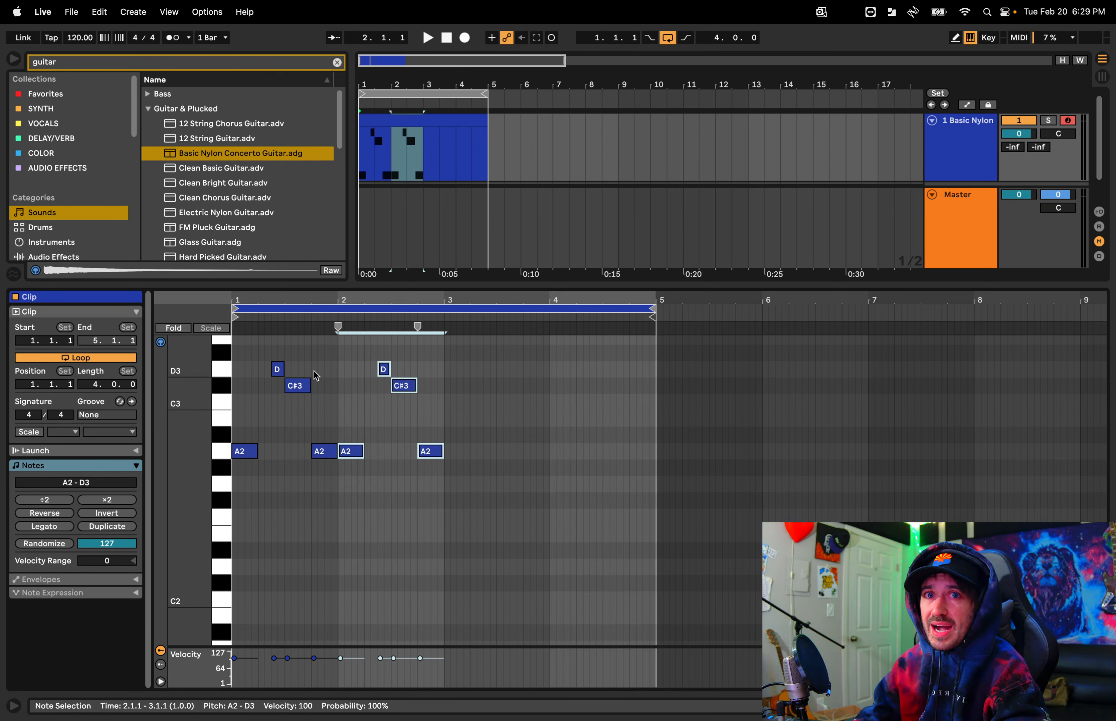
Clear bar 2, duplicate bar 1's phrase three times to fill bars 2 through 4, and play the clip
drag(443, 348, 340, 473)
key(Delete)
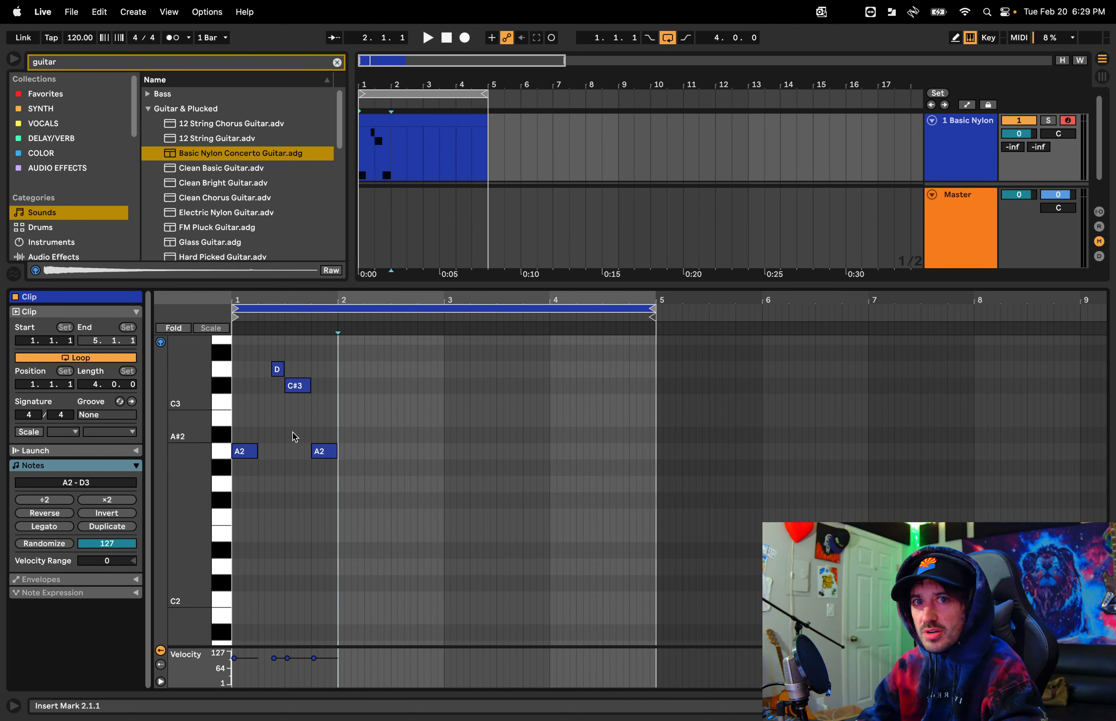
key(super+a)
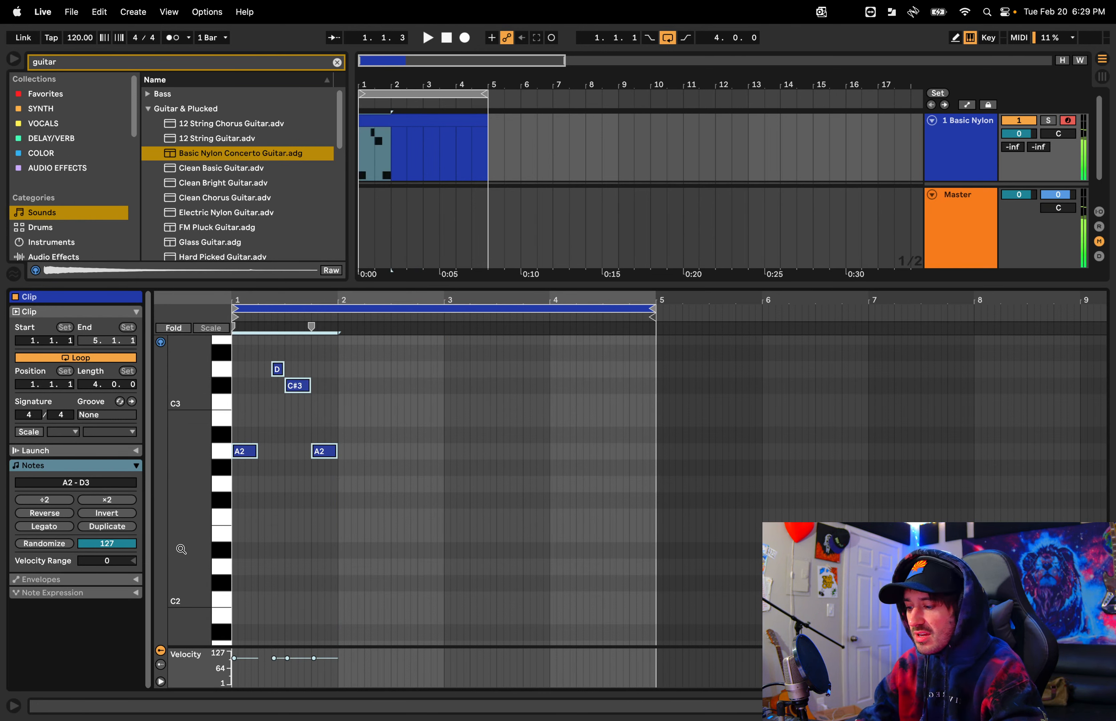
key(super+d)
key(super+d)
key(super+d)
key(space)
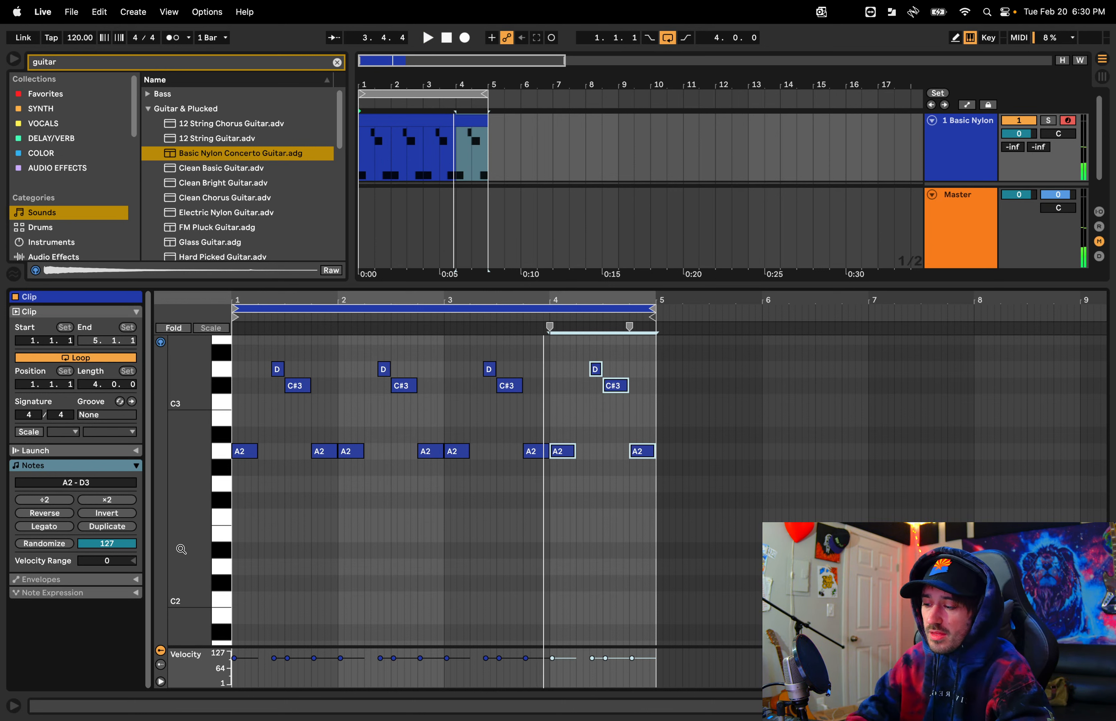
Stop playback and undo the duplications of bar 1's phrase
key(space)
key(super+z)
key(super+z)
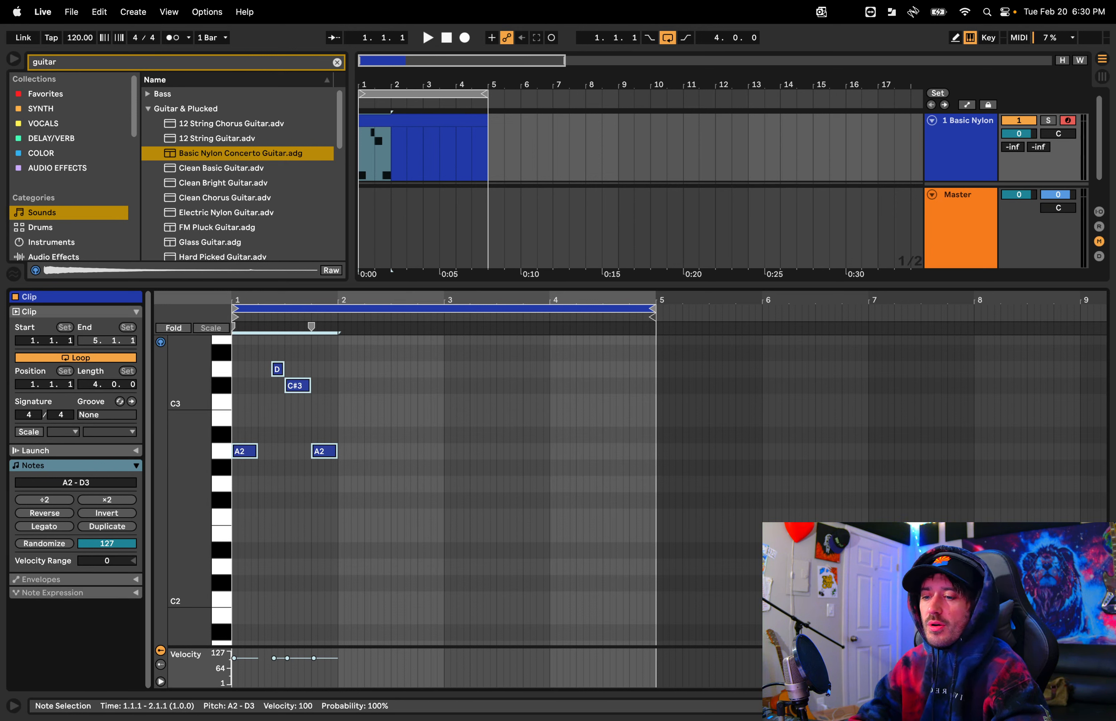
Change the note editor's fixed grid to 1/8 and coarsen it to 1/4
right_click(365, 402)
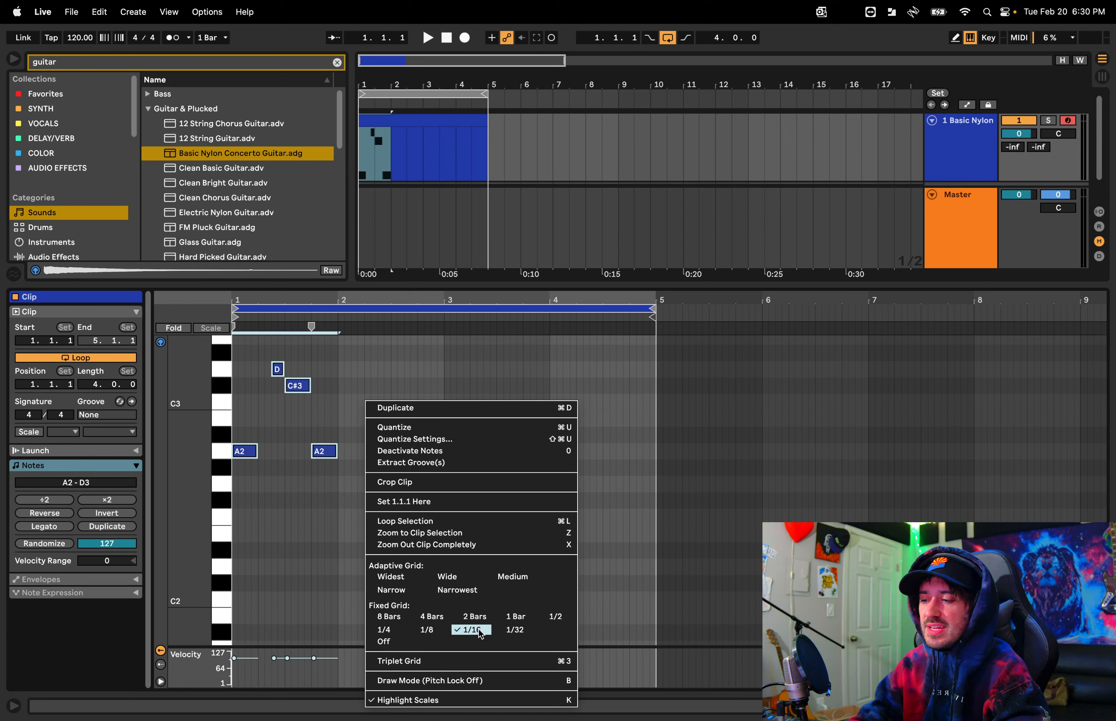
click(429, 629)
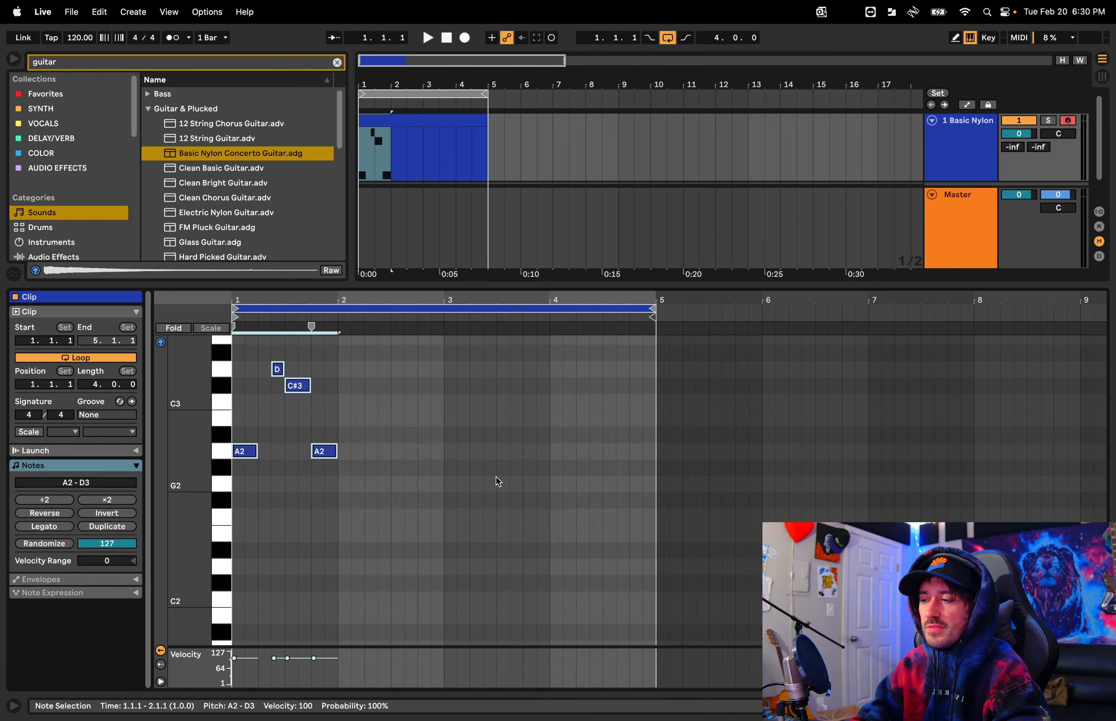
right_click(404, 459)
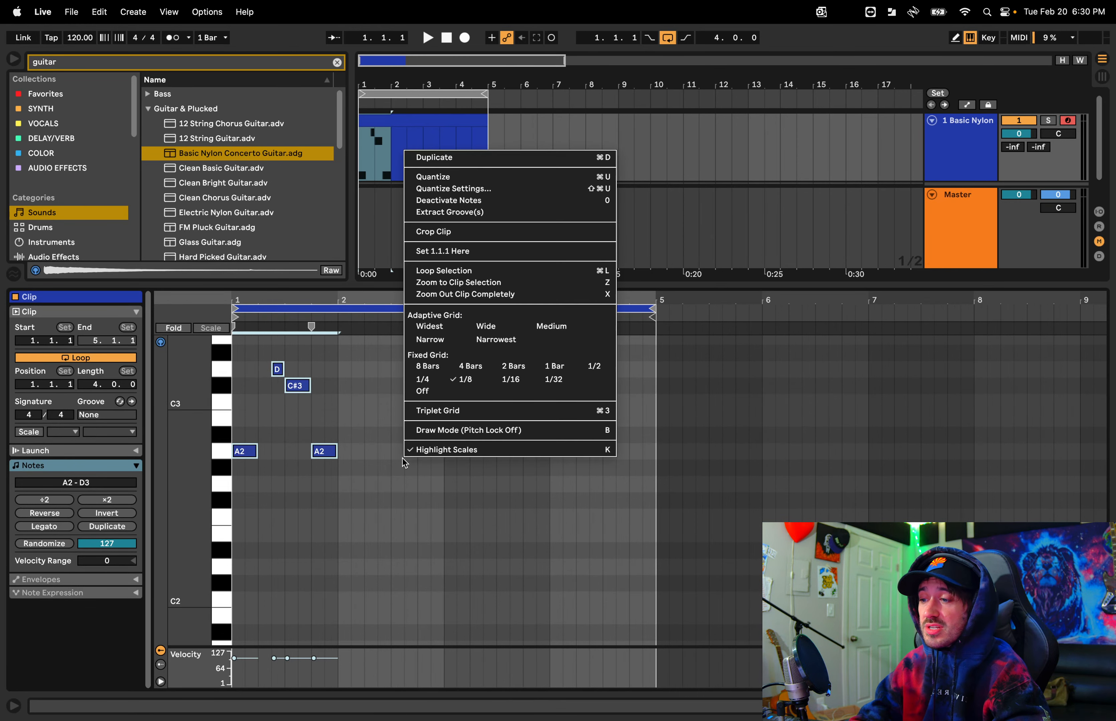
click(423, 379)
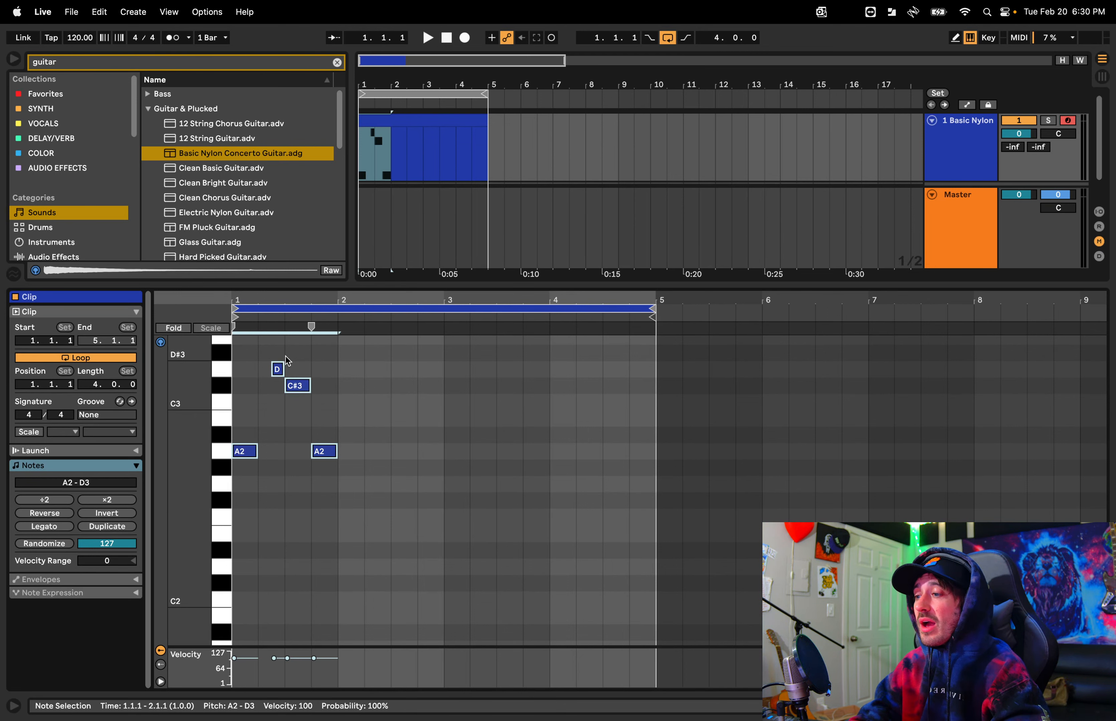
Set the note editor's fixed grid to 1/8 with bar 1's notes shown larger
drag(266, 296, 416, 449)
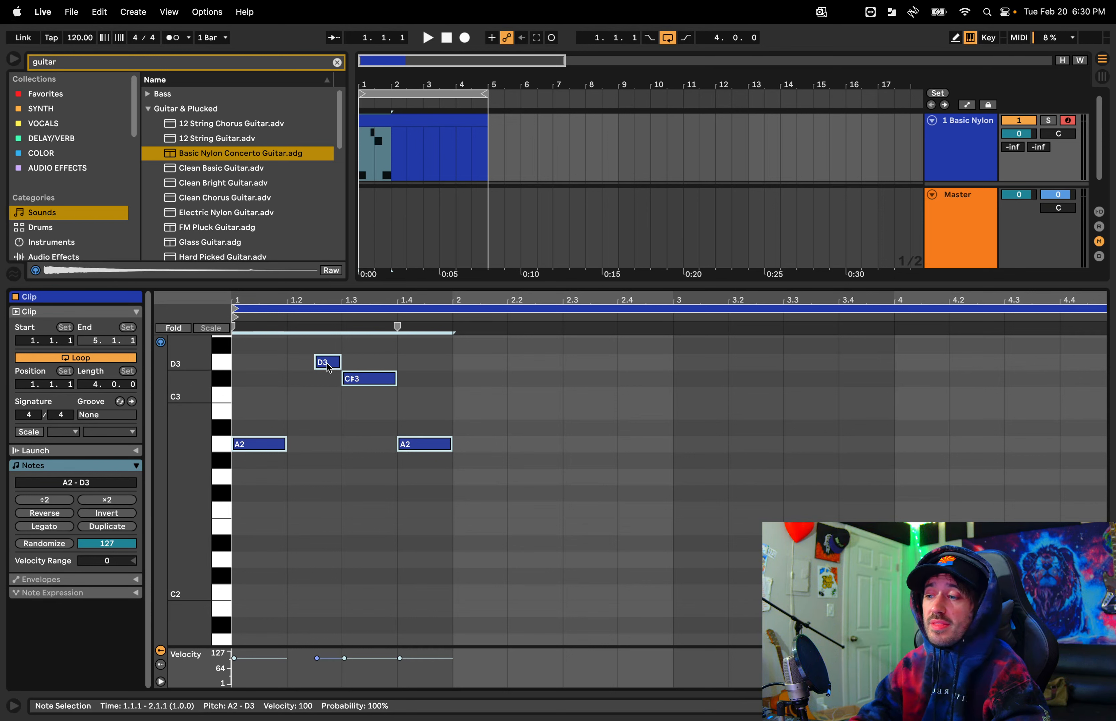
click(318, 384)
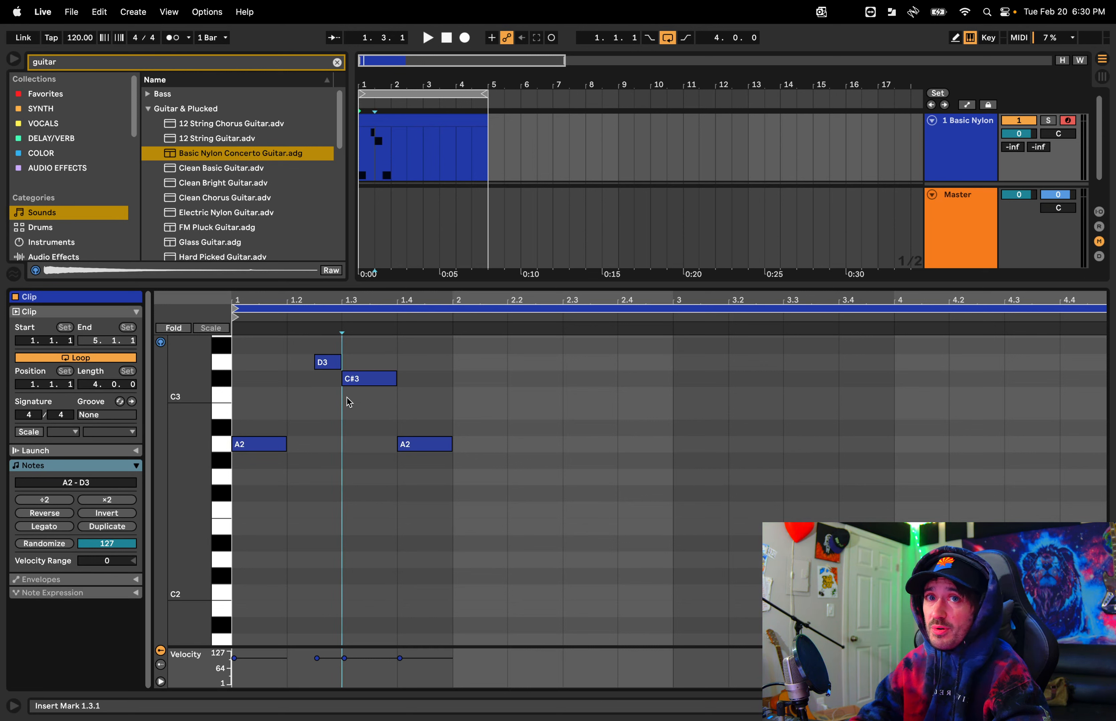
right_click(326, 413)
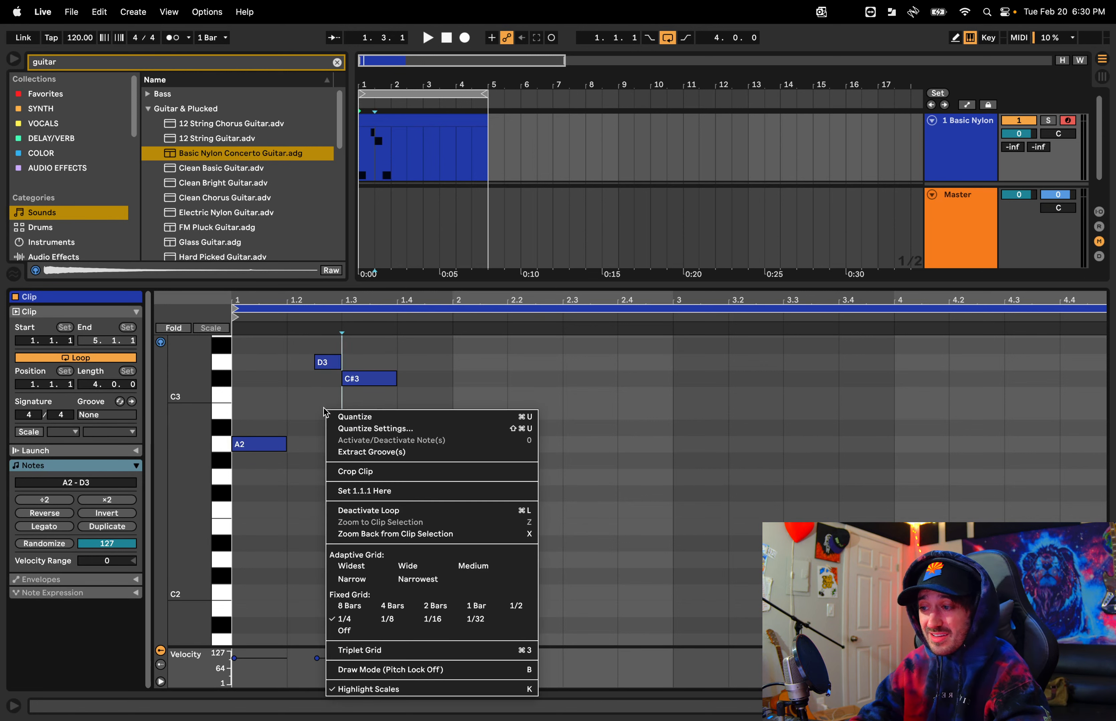
click(391, 625)
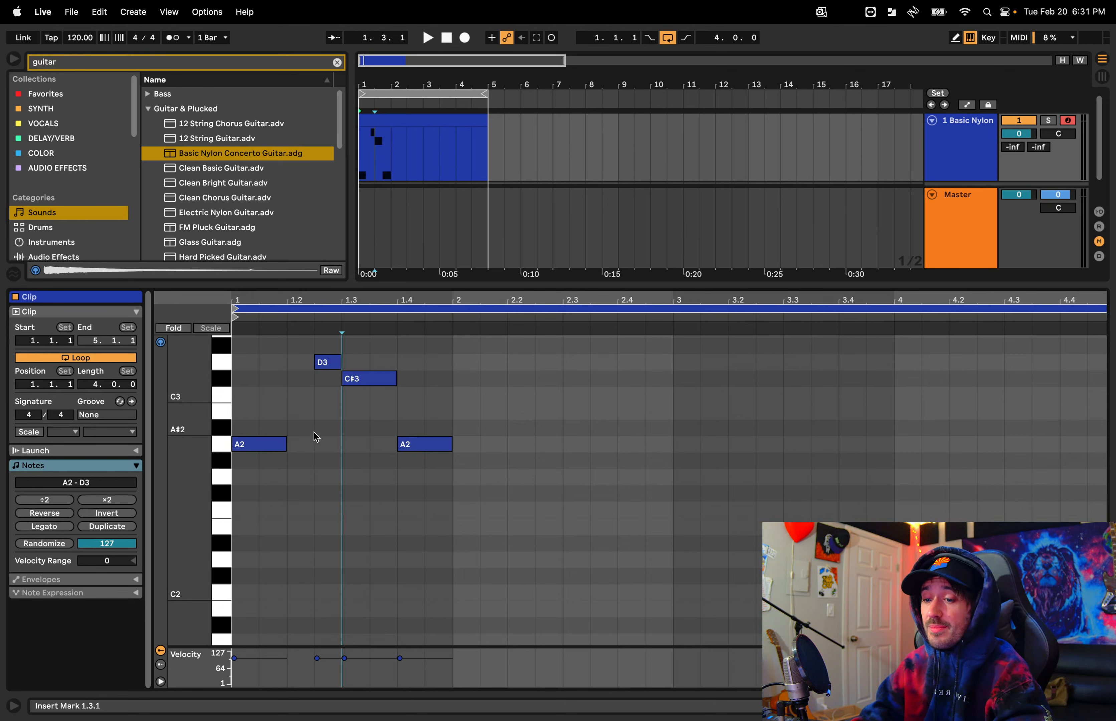
Narrow the note grid to 1/16 and return the fixed grid to 1/8
key(super+2)
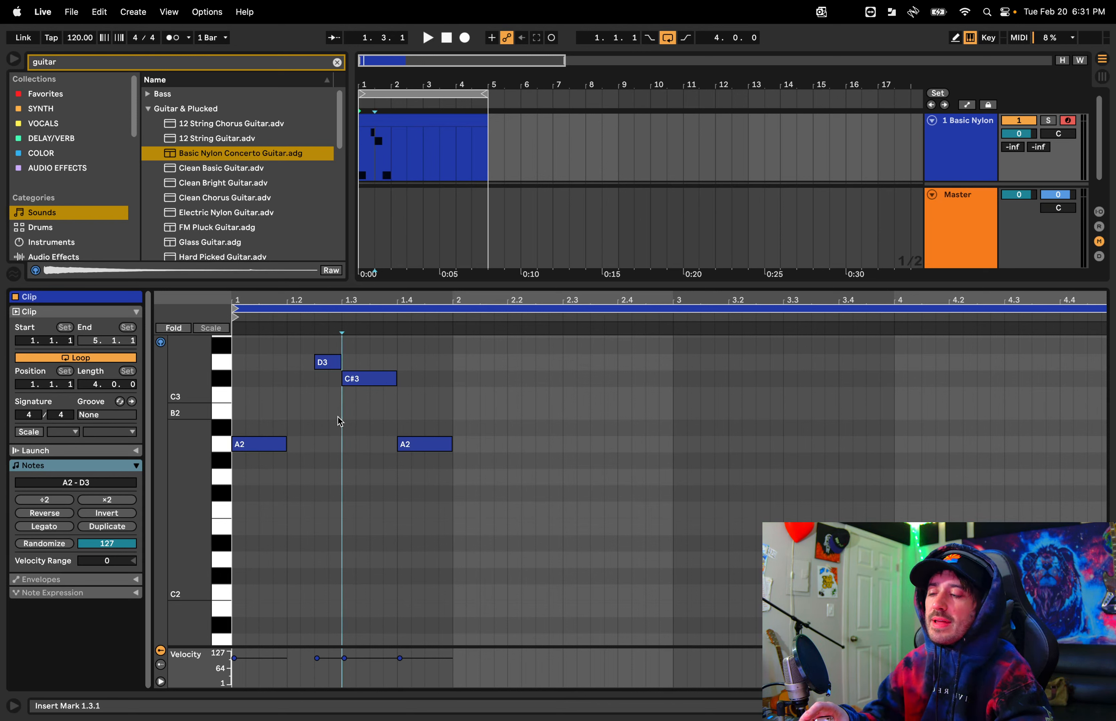
right_click(323, 419)
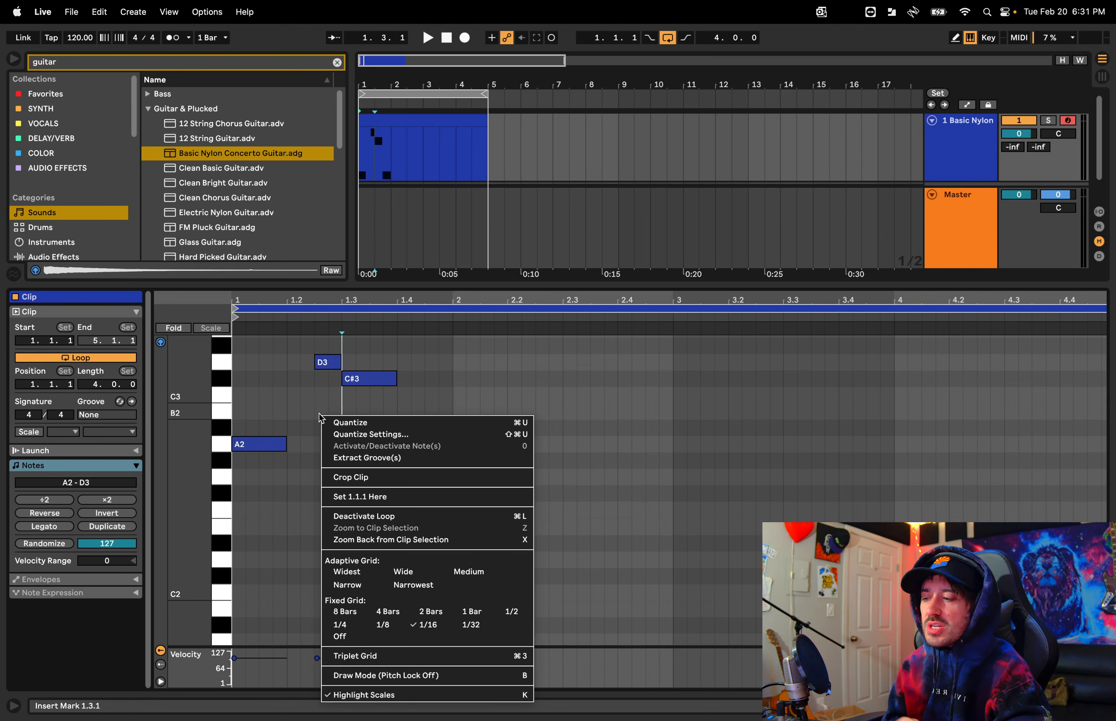
click(384, 626)
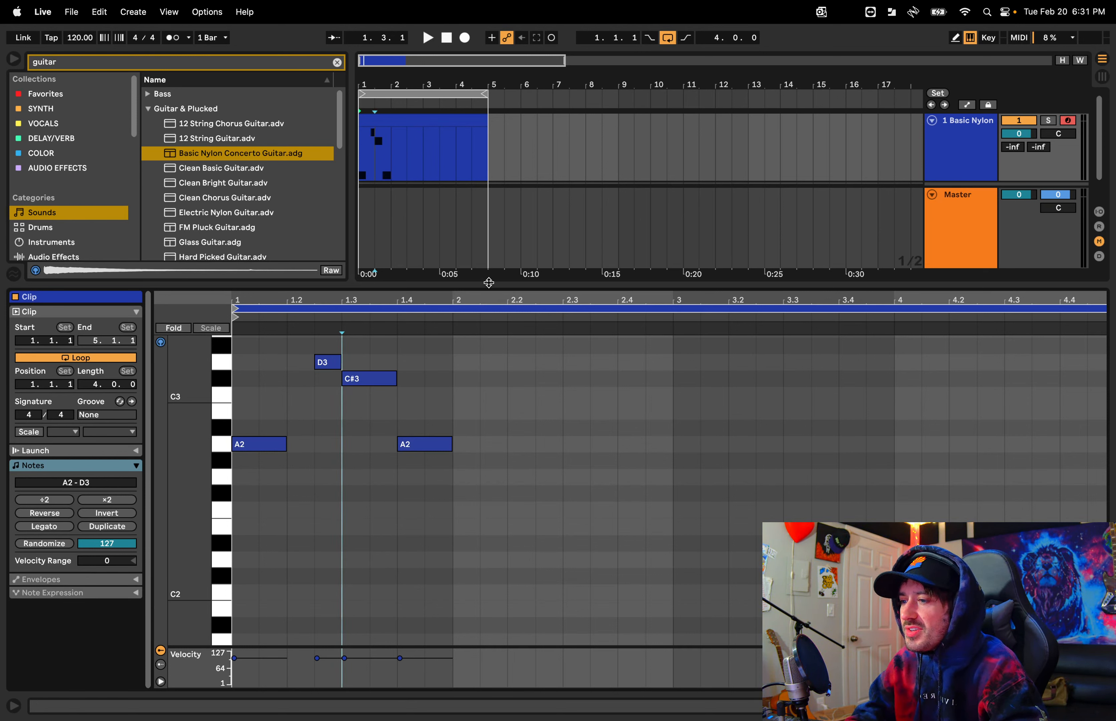
Collapse the note editor and delete the four-bar guitar clip from the Basic Nylon track
drag(488, 285, 505, 639)
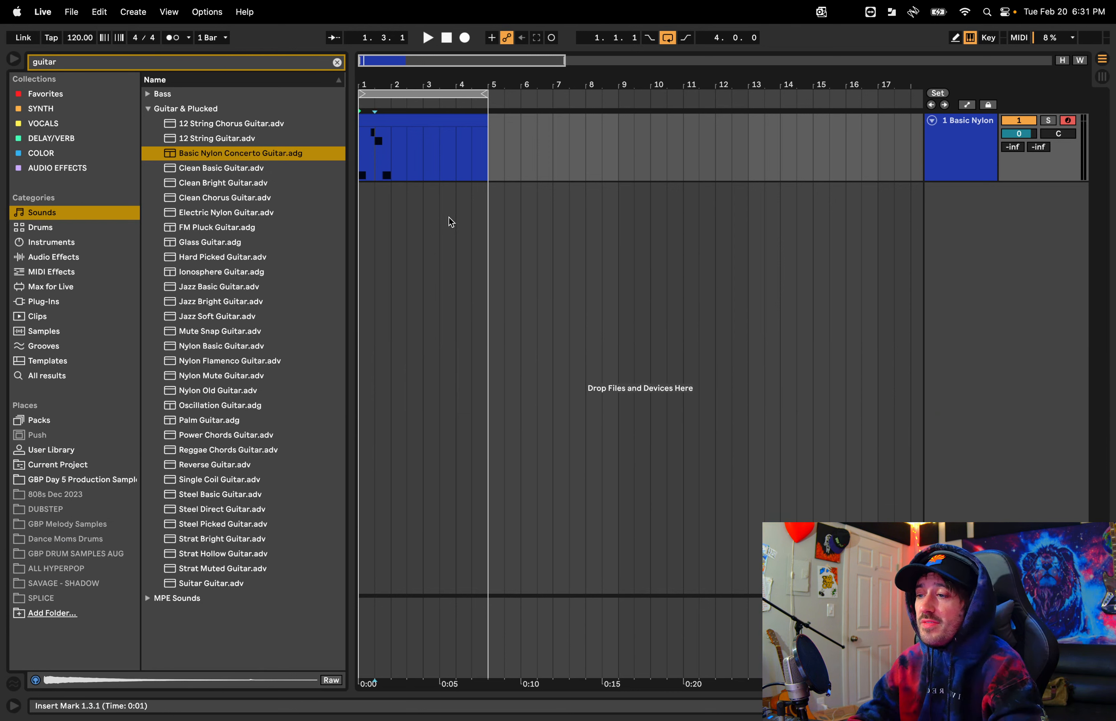
click(438, 121)
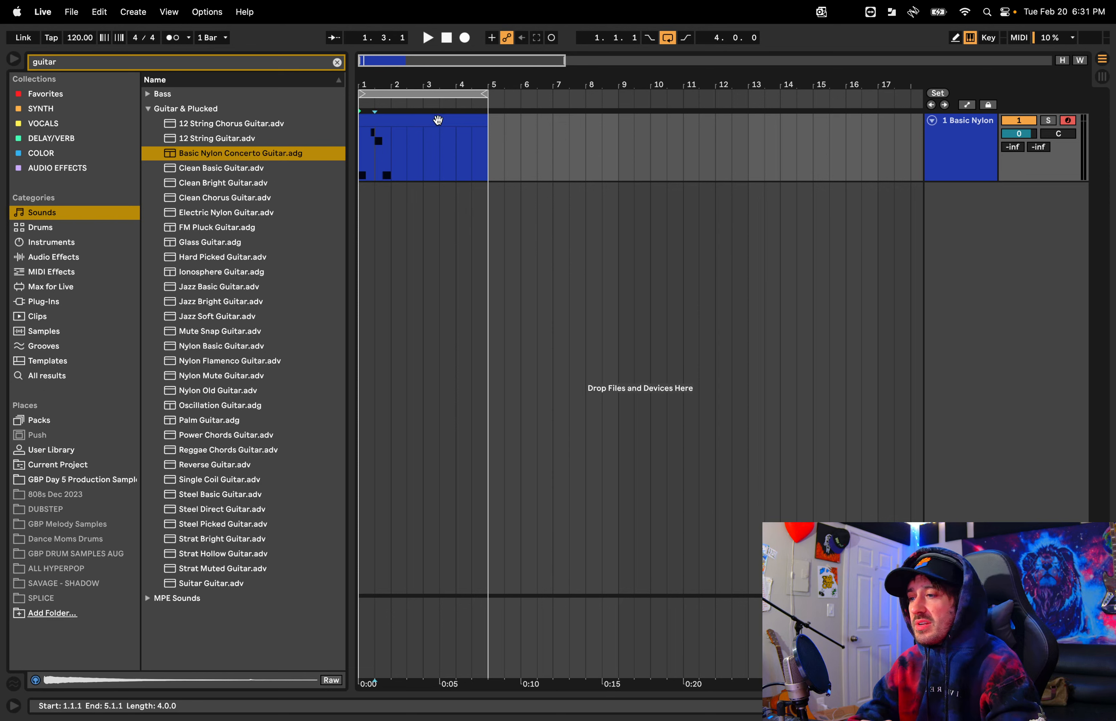
click(438, 121)
key(Delete)
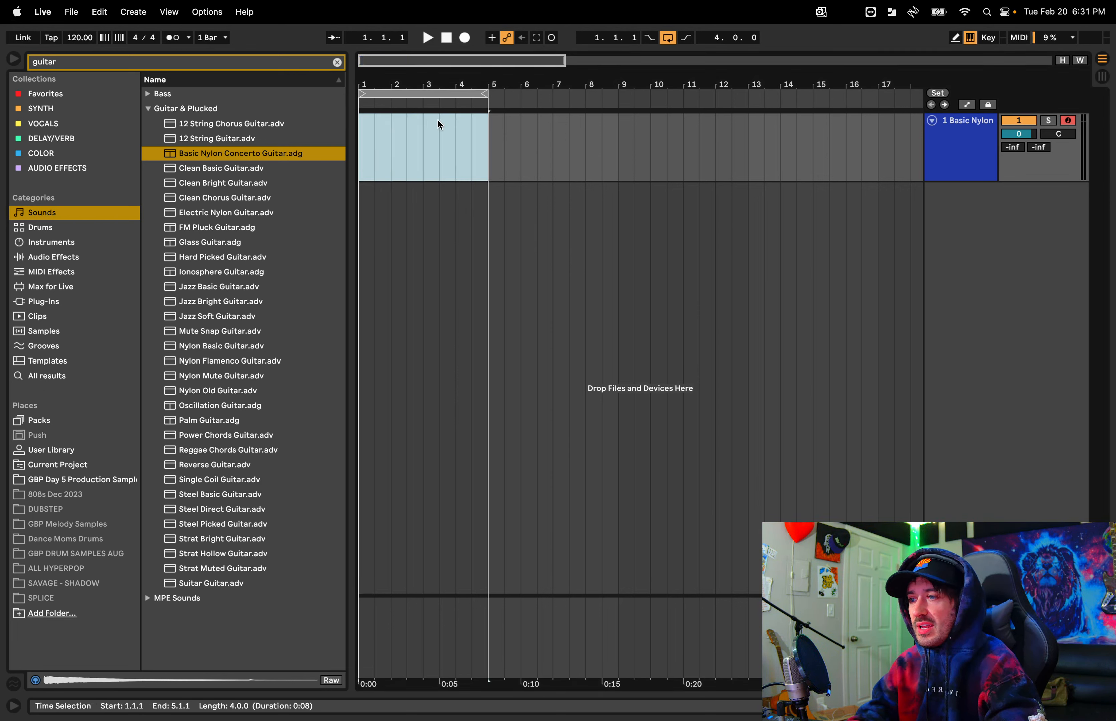
Record a short test take on the Basic Nylon track from 4.1.1 and delete the recorded clips
click(452, 147)
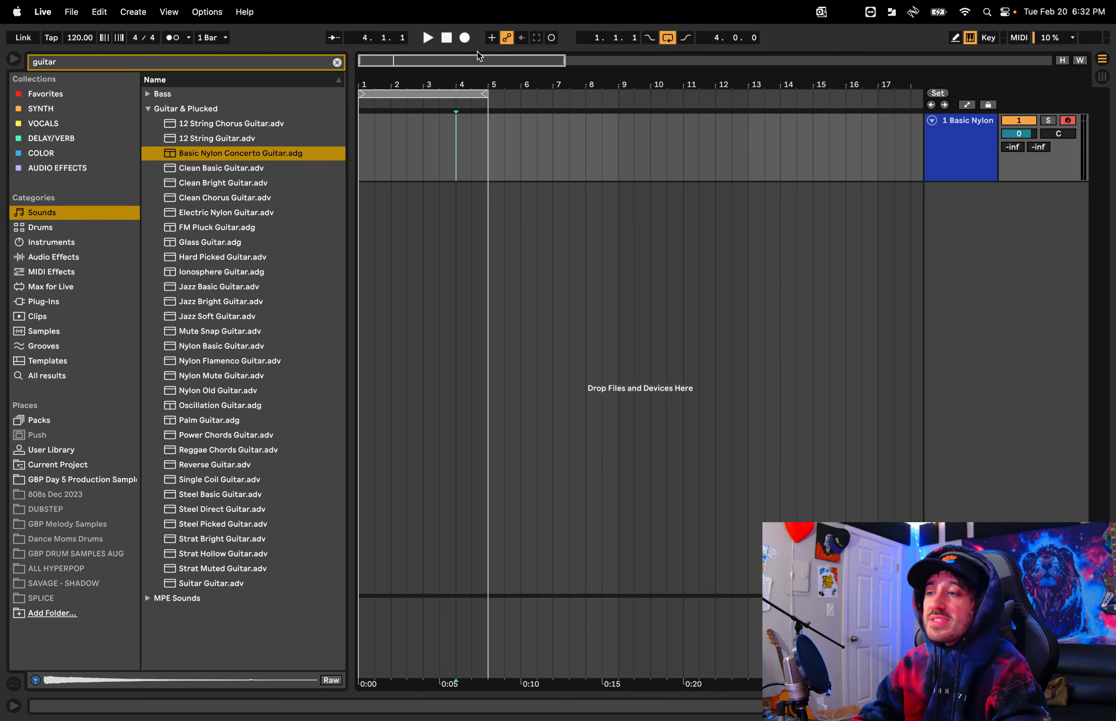
click(466, 39)
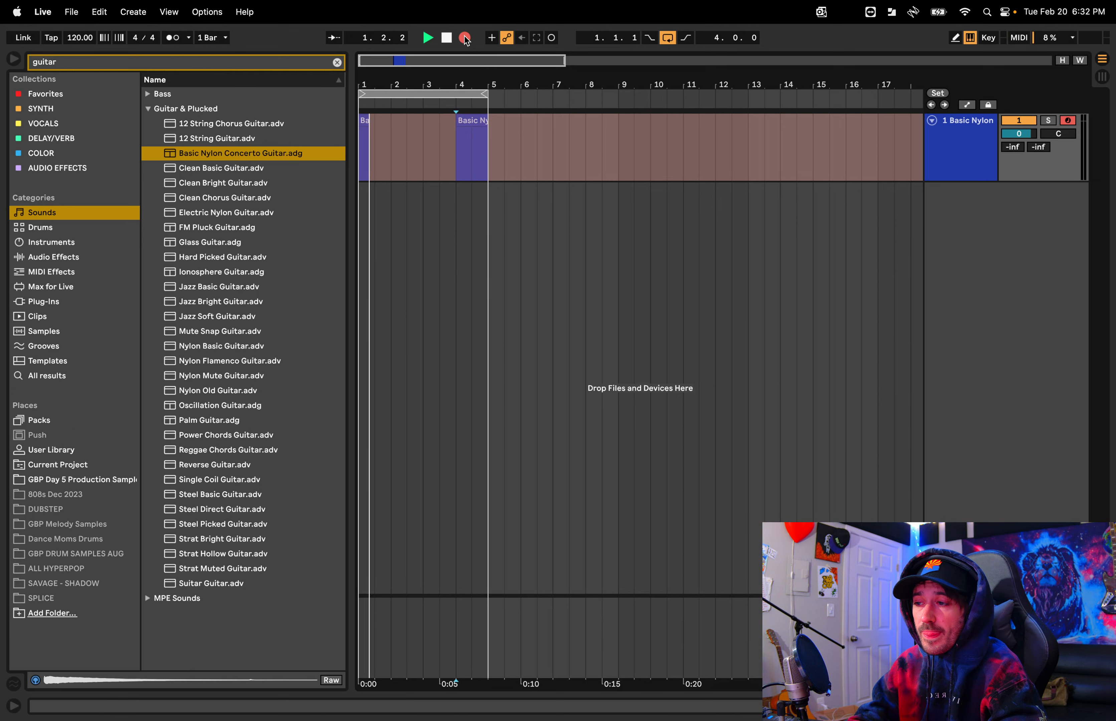
key(space)
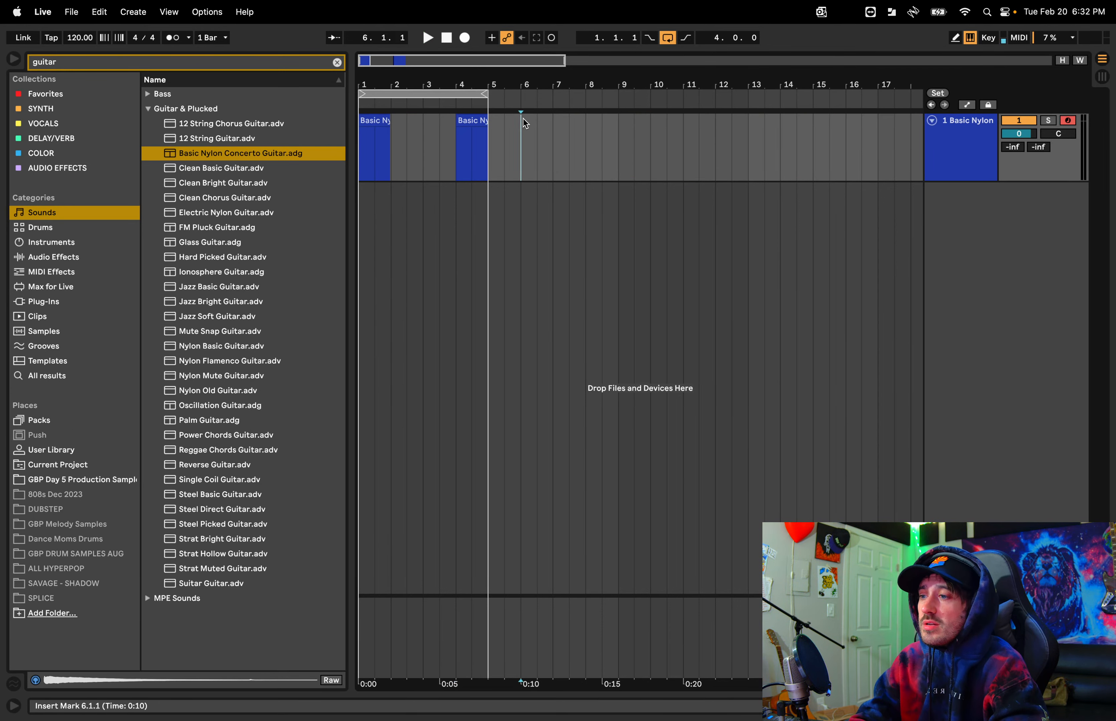
drag(522, 118, 345, 128)
key(Delete)
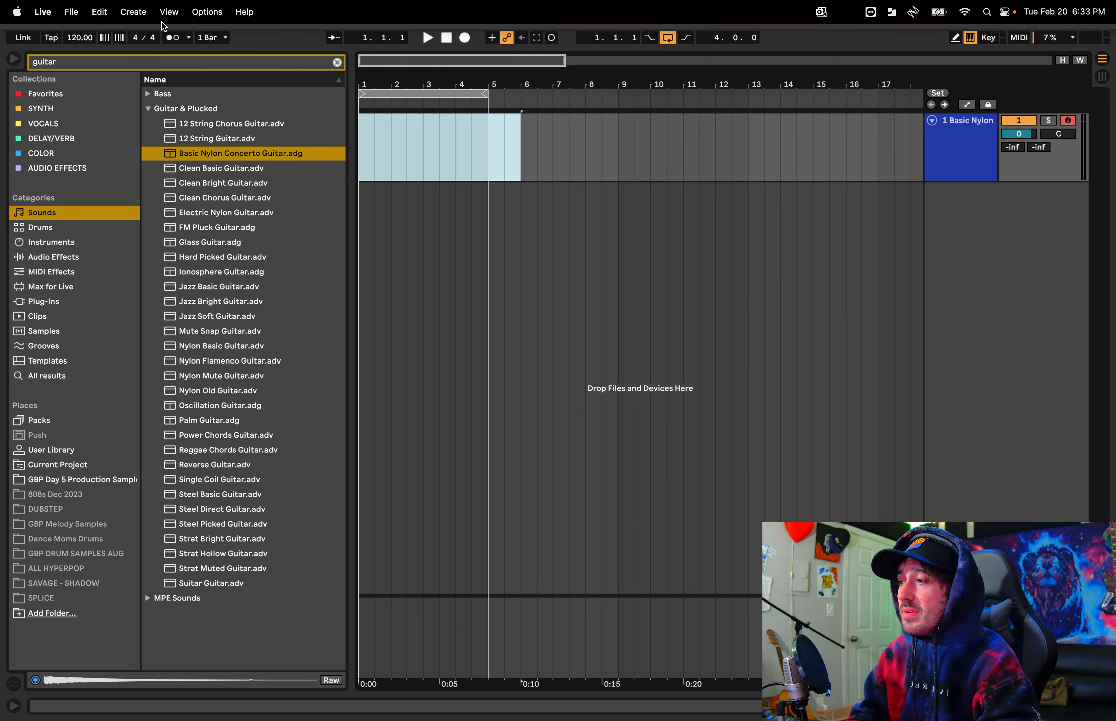
Turn on the metronome, audition its click at different tempos, and set the tempo to 120 BPM
click(173, 38)
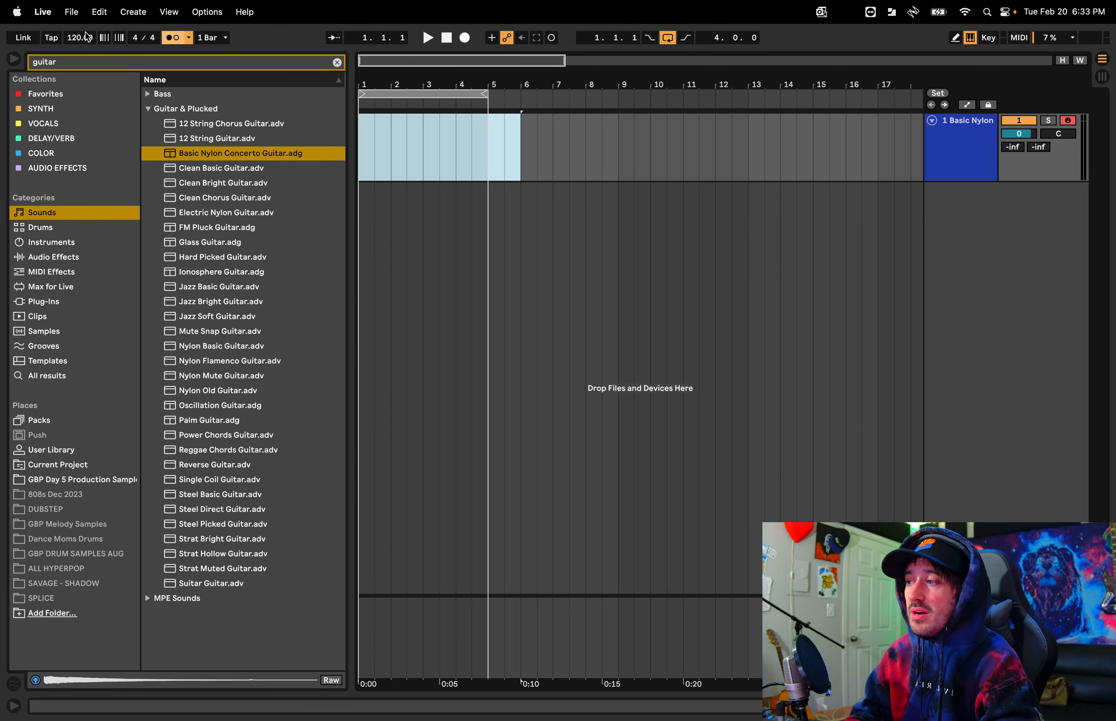
mouse_move(85, 32)
mouse_down()
mouse_move(86, 1)
mouse_move(85, 48)
mouse_up()
key(space)
key(space)
key(space)
key(space)
text(120)
key(Return)
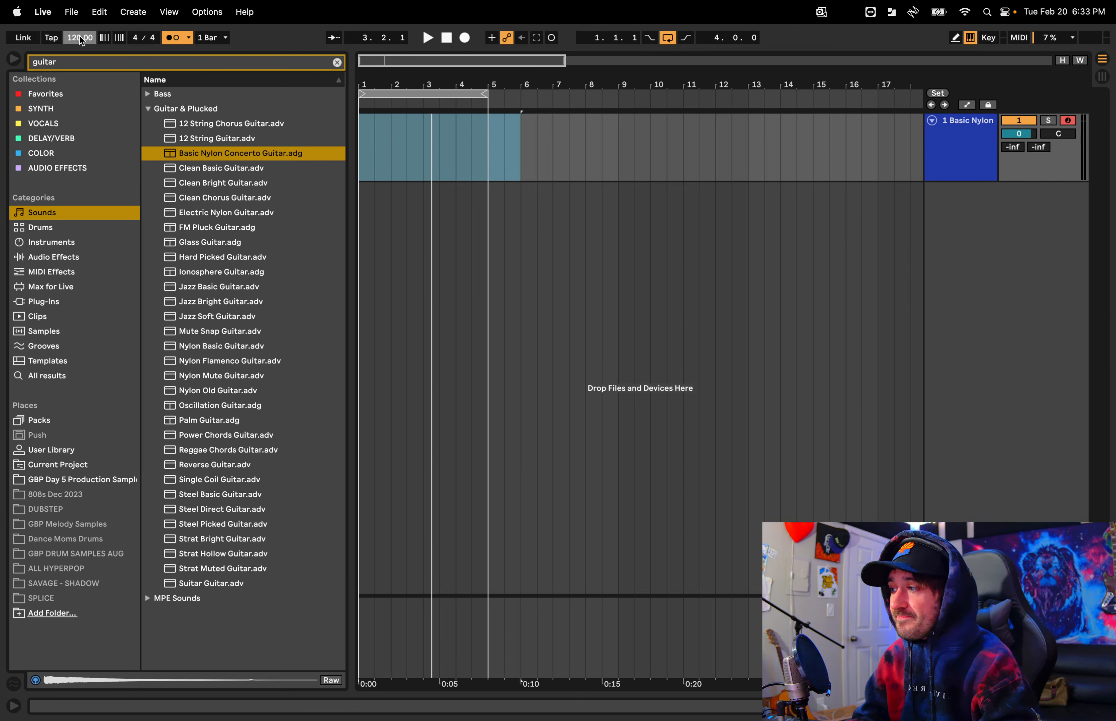
Start and stop a very short take on the Basic Nylon track, and check the key mapping assigned to Global Record
click(403, 165)
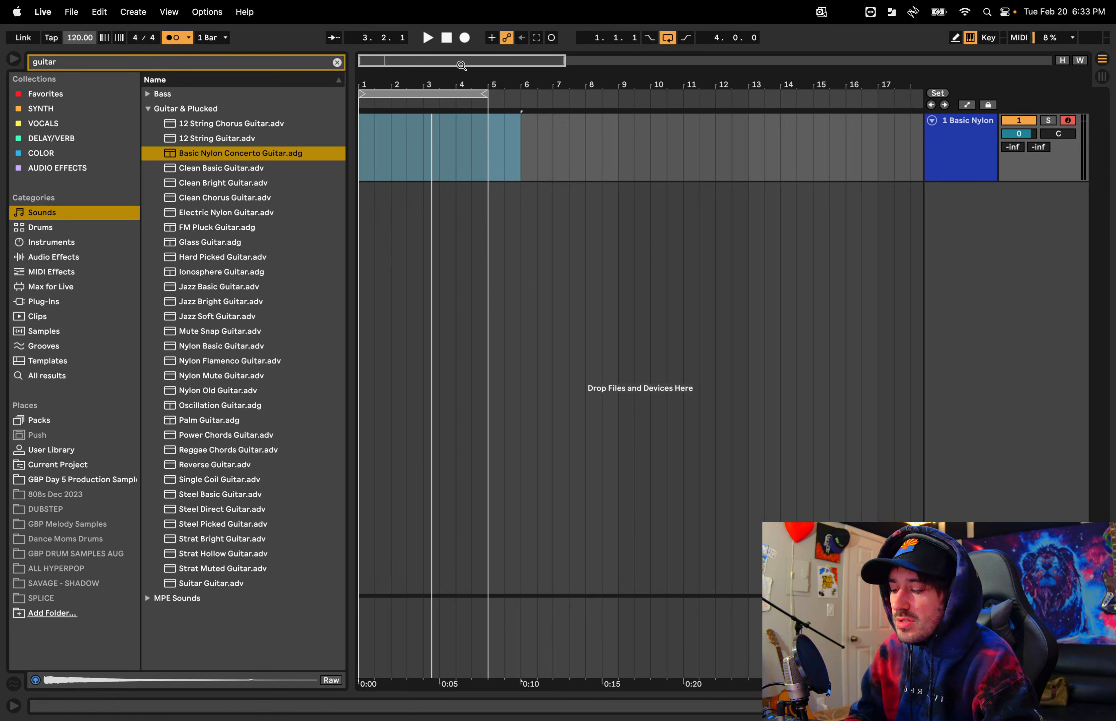
click(465, 38)
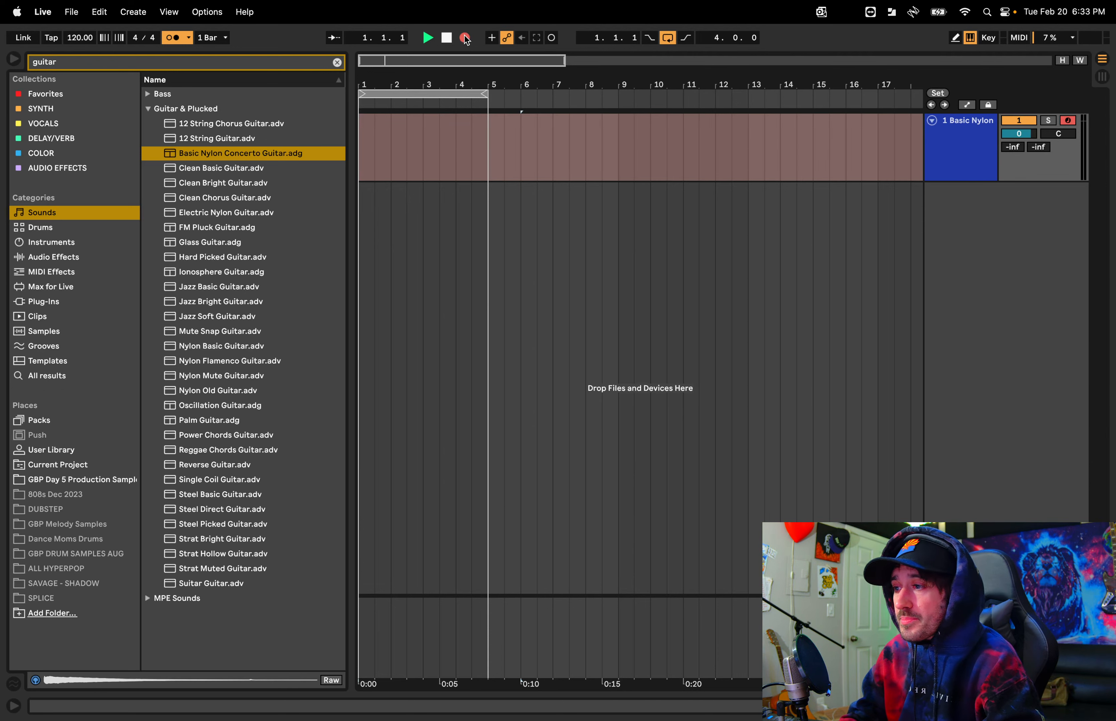
right_click(465, 39)
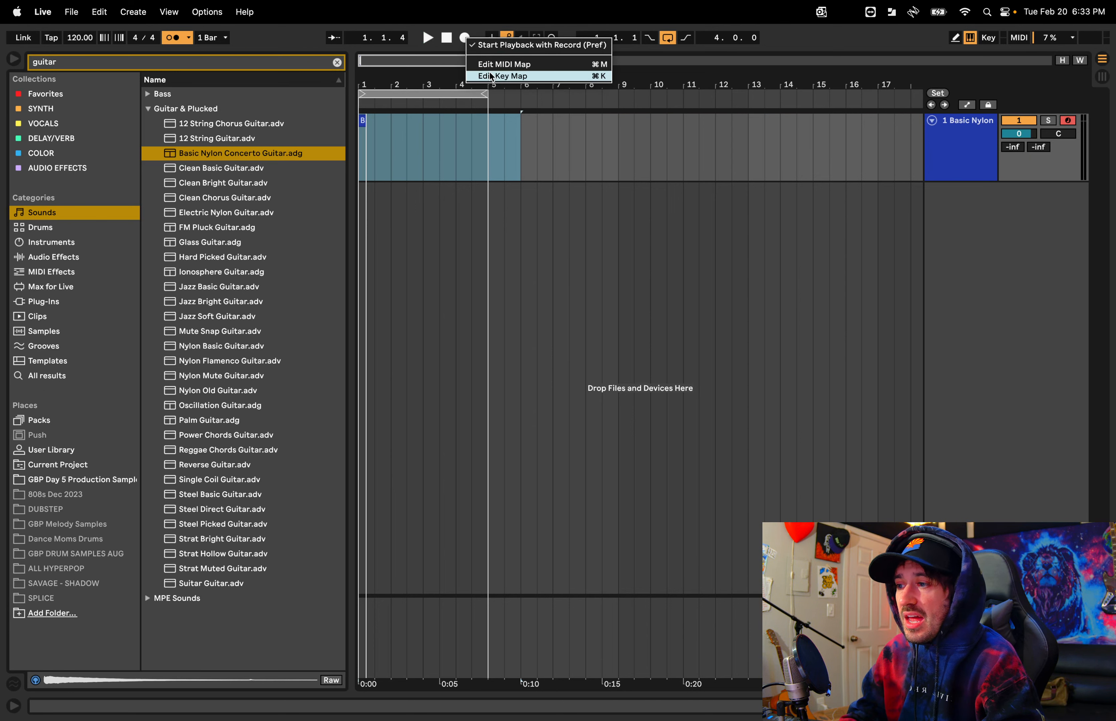
click(508, 76)
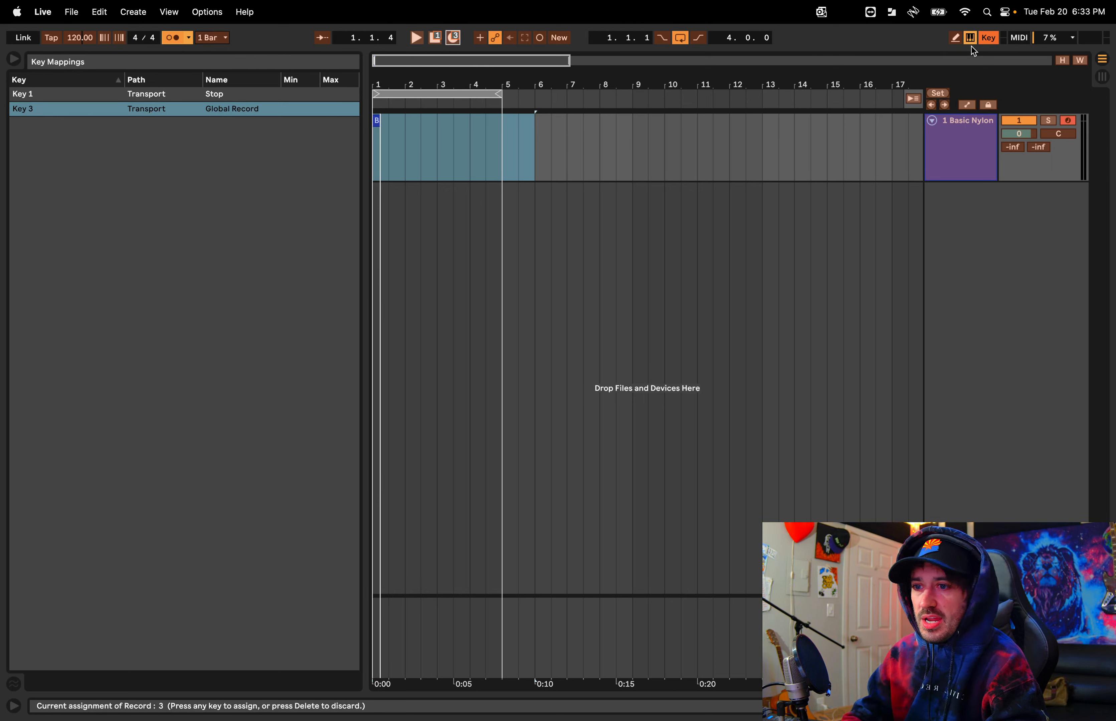
click(988, 40)
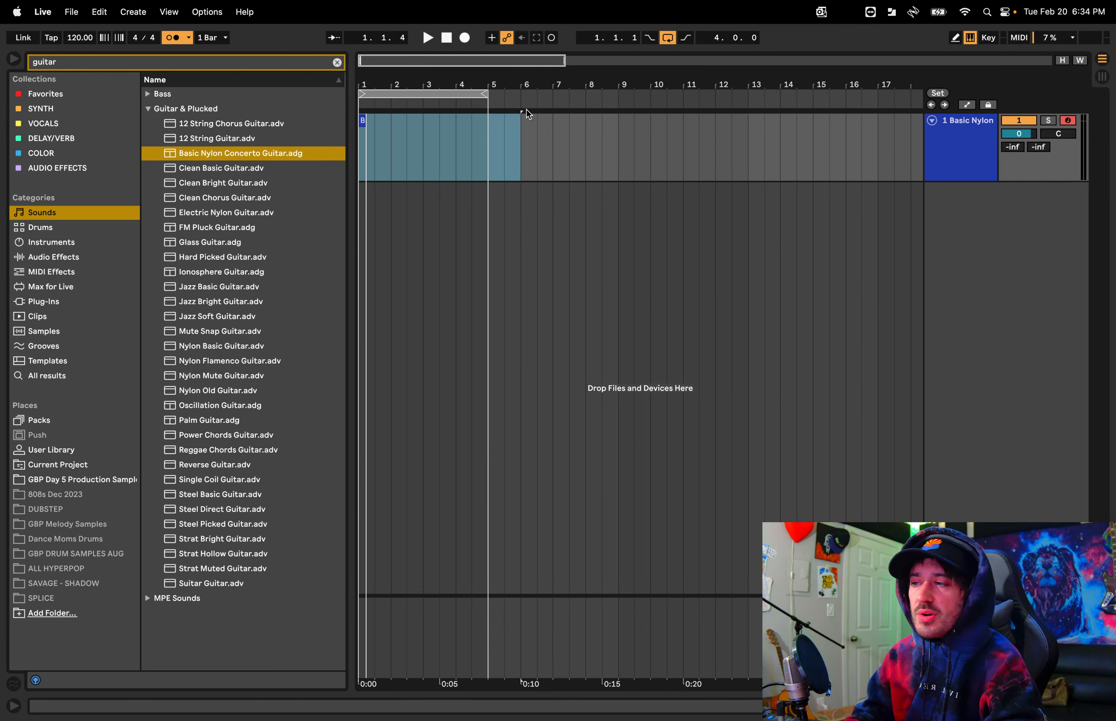
Record a brief take from 1.1.1 into bar 2 and review the Stop and Global Record key mappings again
click(466, 41)
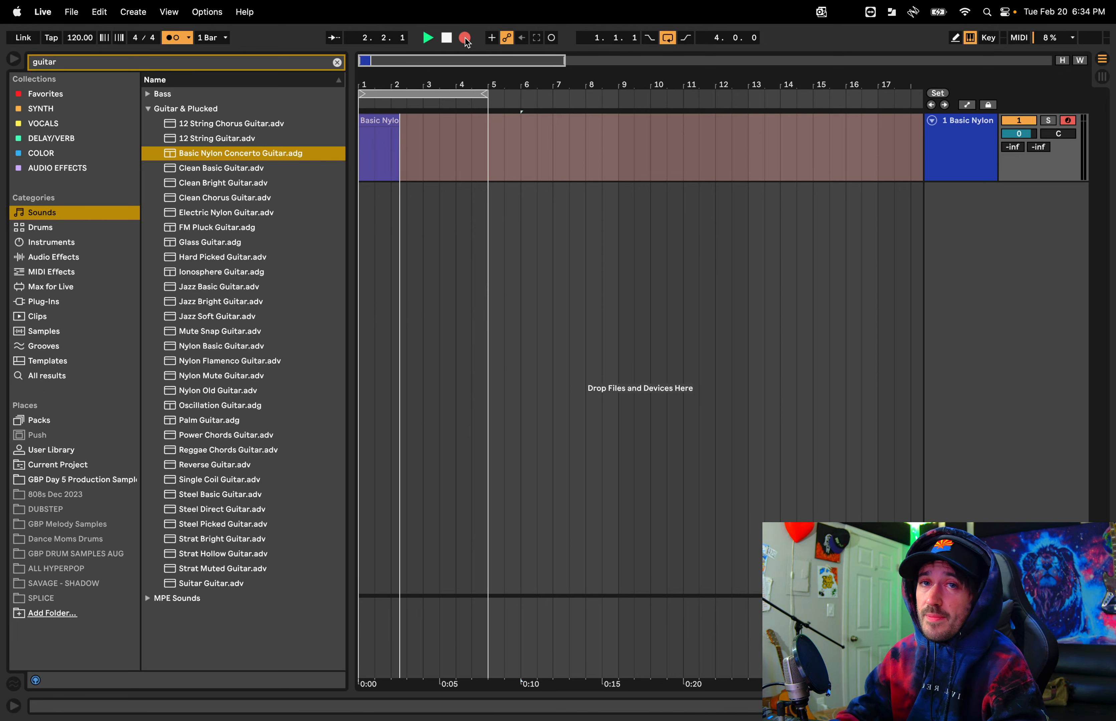
key(space)
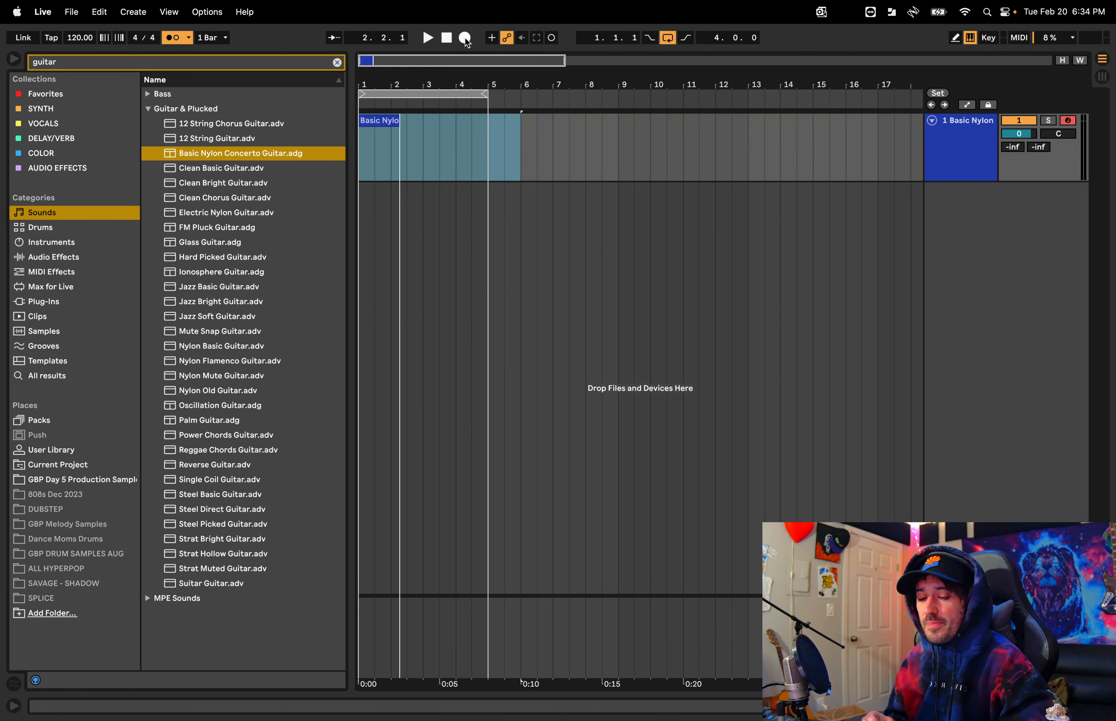
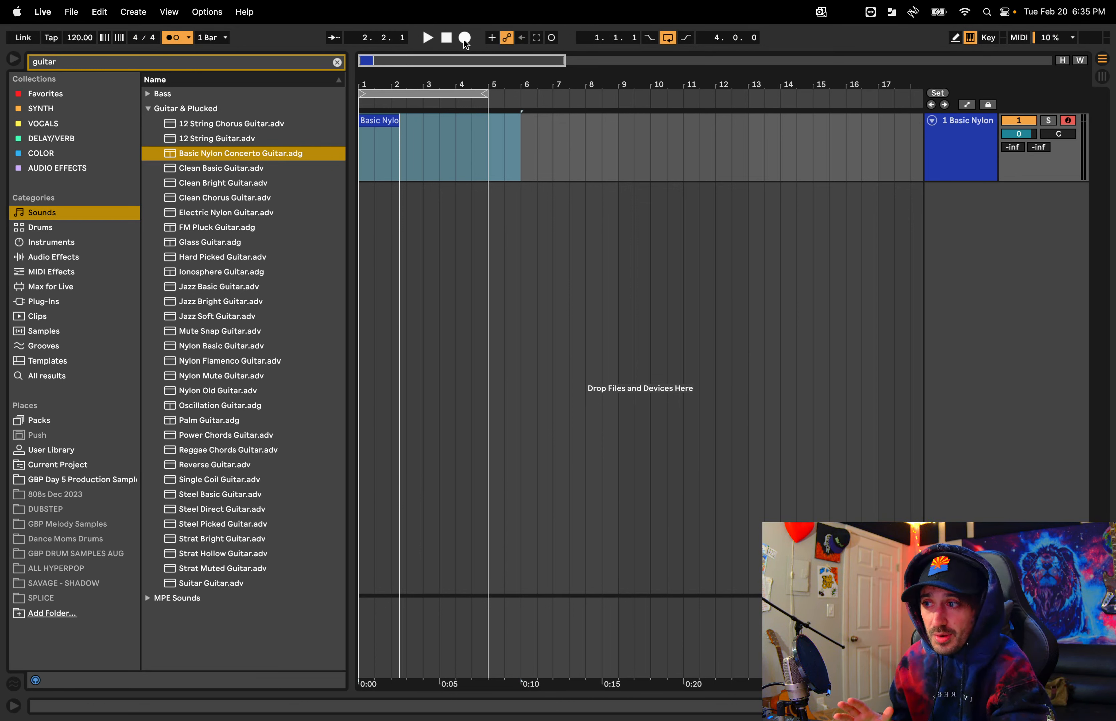
right_click(464, 40)
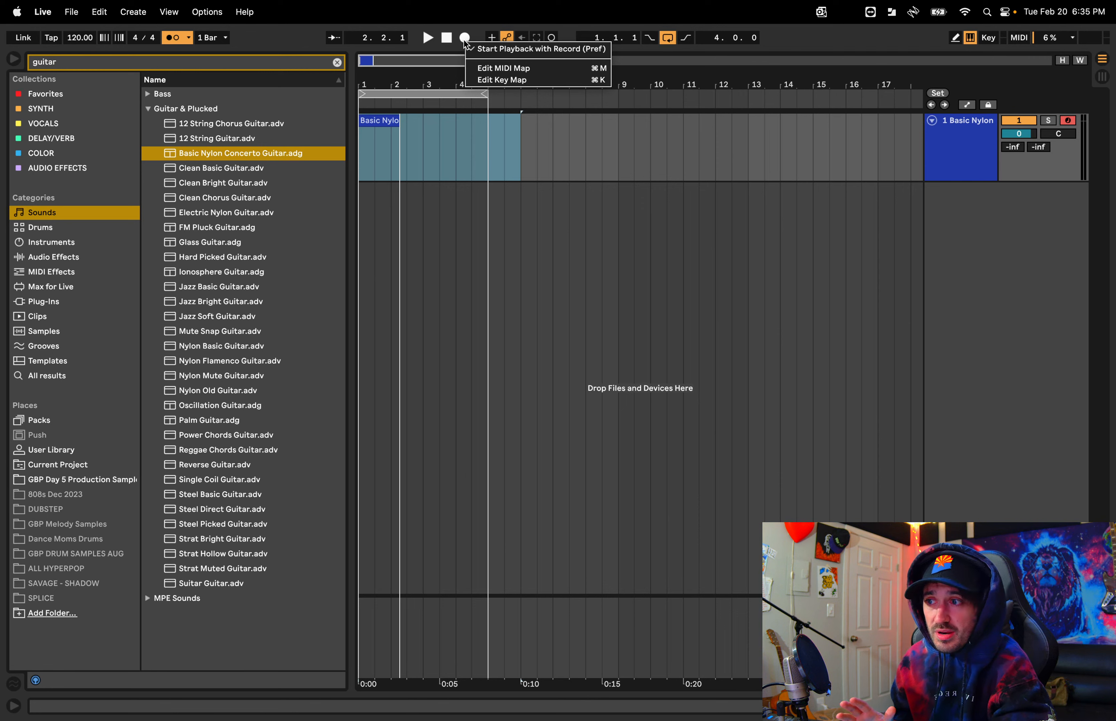
click(499, 81)
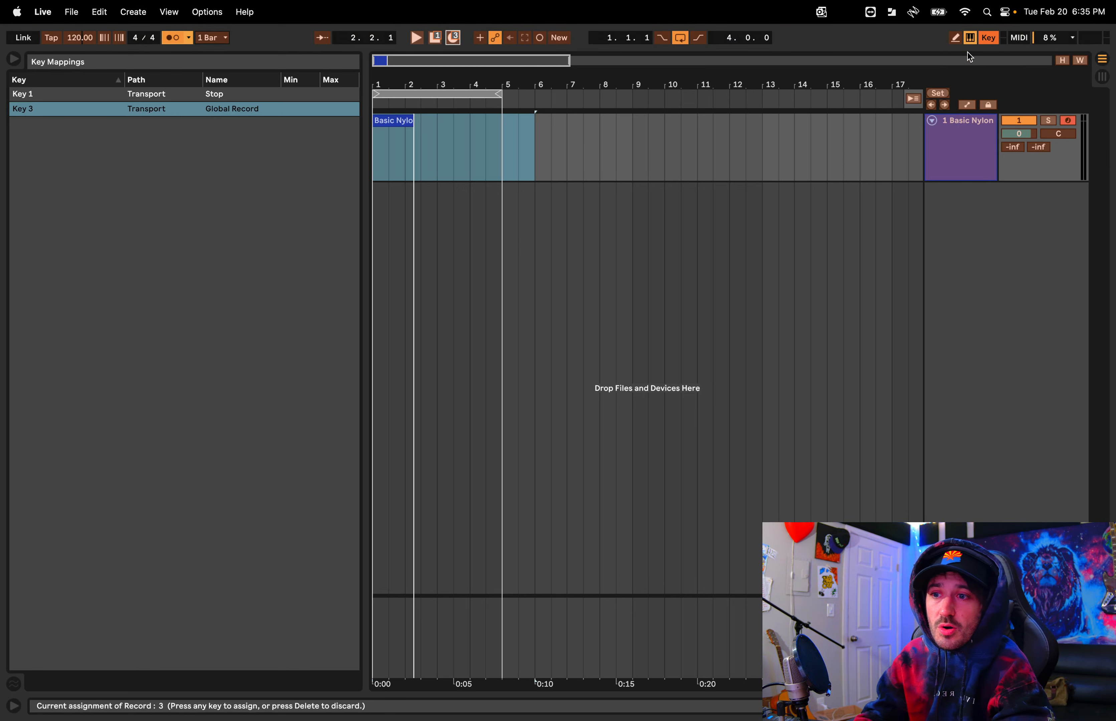
click(988, 38)
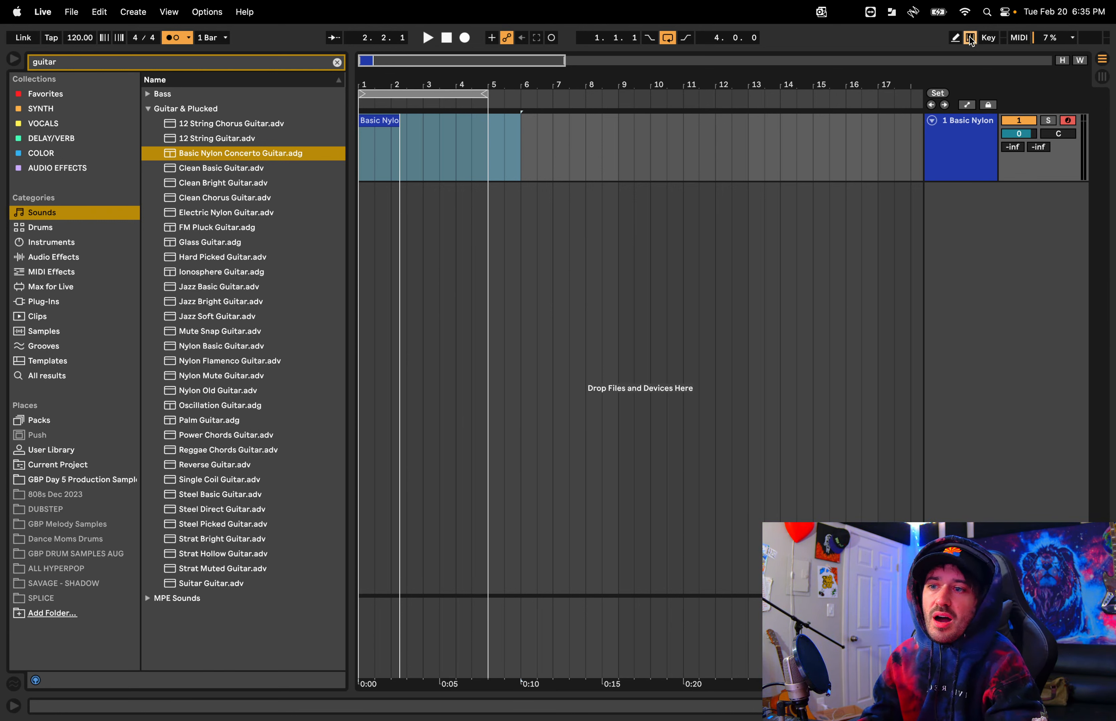
Audition test notes on the Basic Nylon guitar with the computer MIDI keyboard while shifting its octave down and up
key(a)
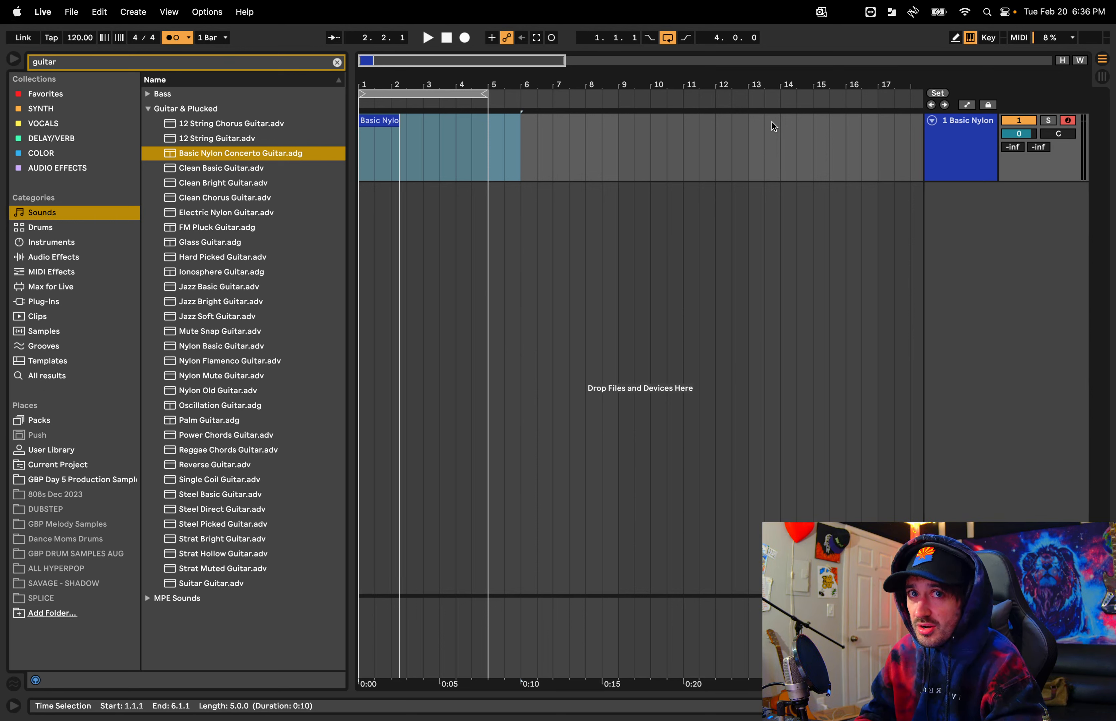
key(z)
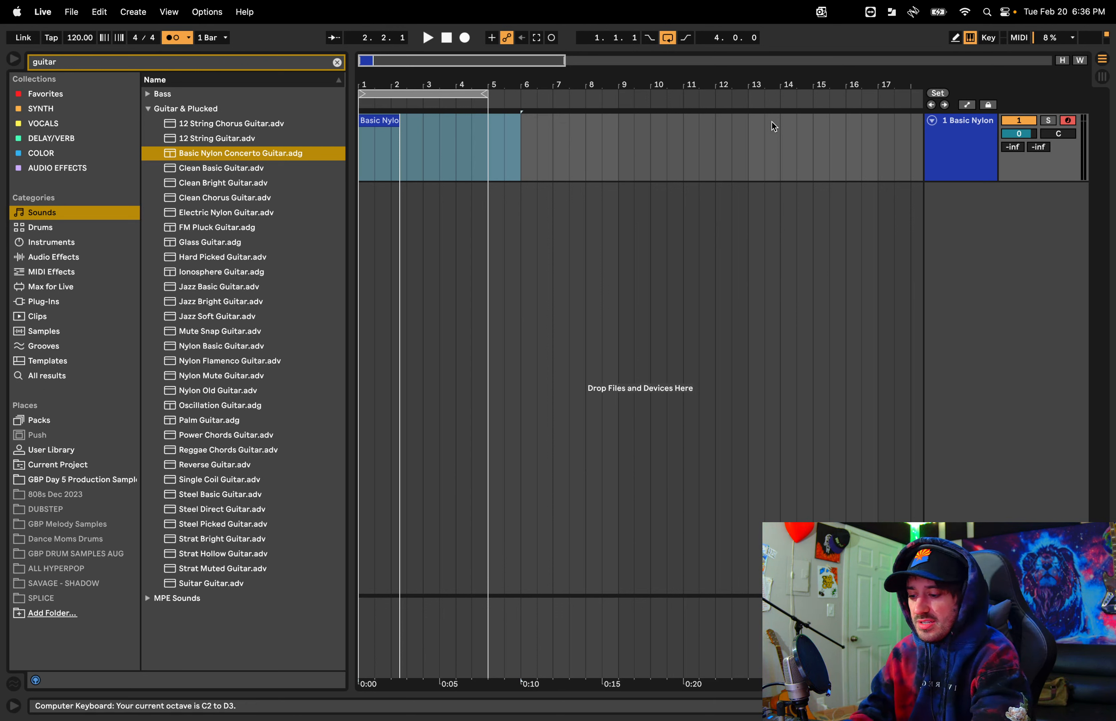
key(a)
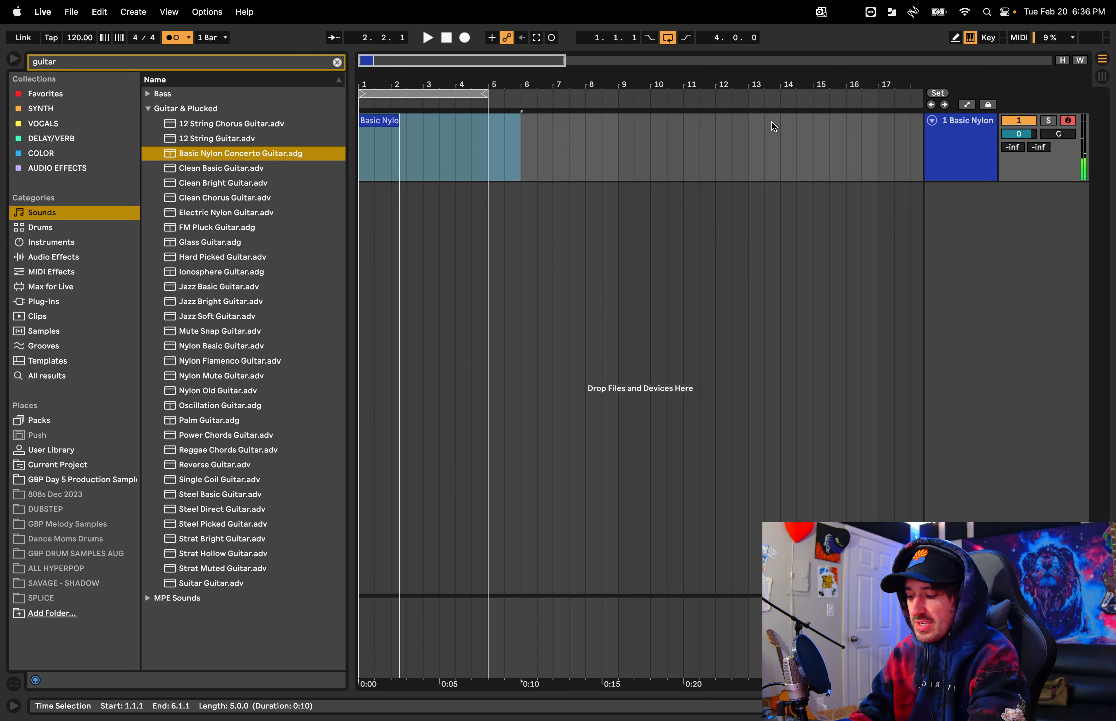
key(z)
key(a)
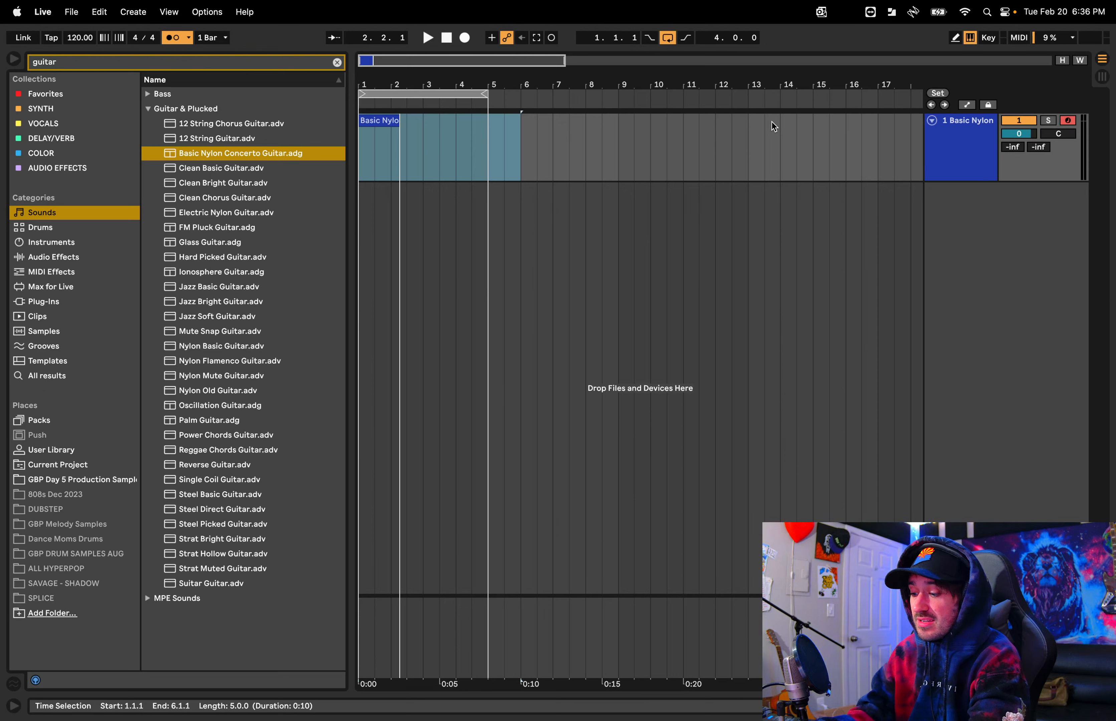
key(x)
key(x)
key(a)
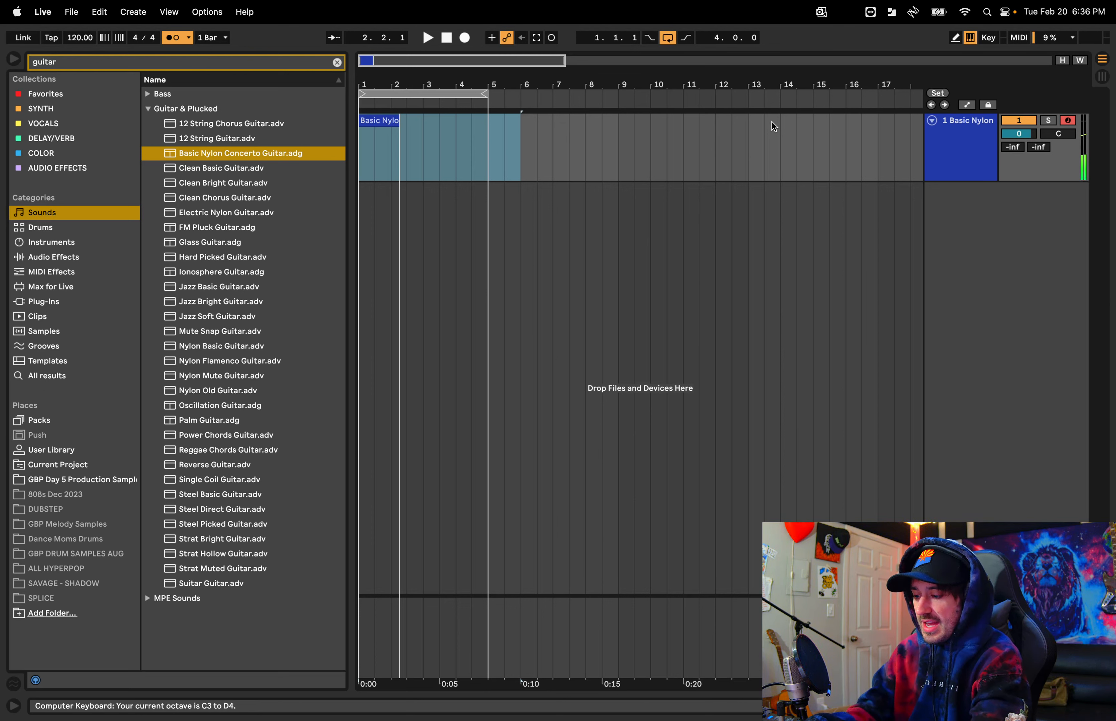
key(a)
key(x)
key(a)
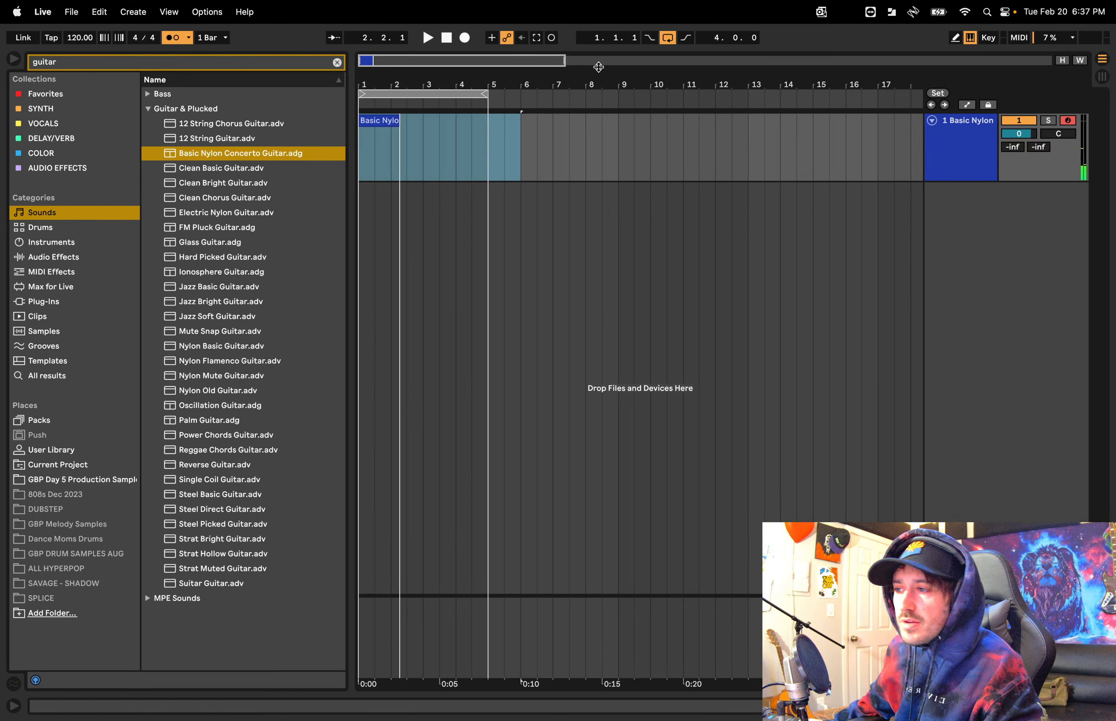
Return to 1.1.1 and record a short take over the Basic Nylon clip without a count-in
click(444, 38)
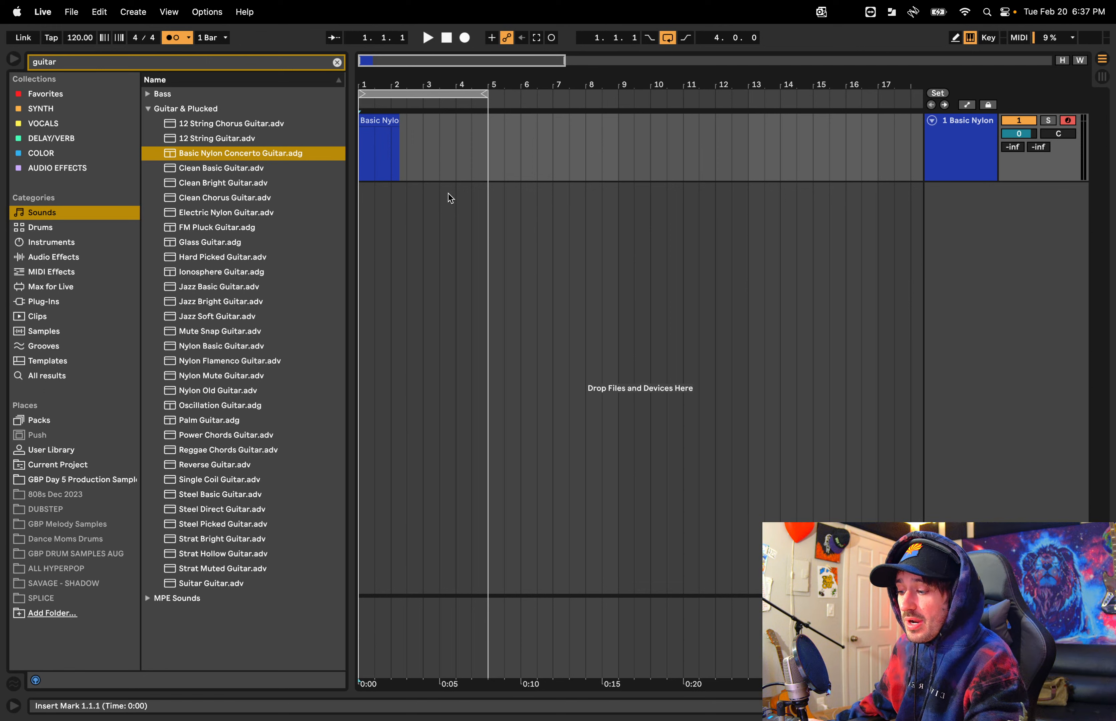
key(F9)
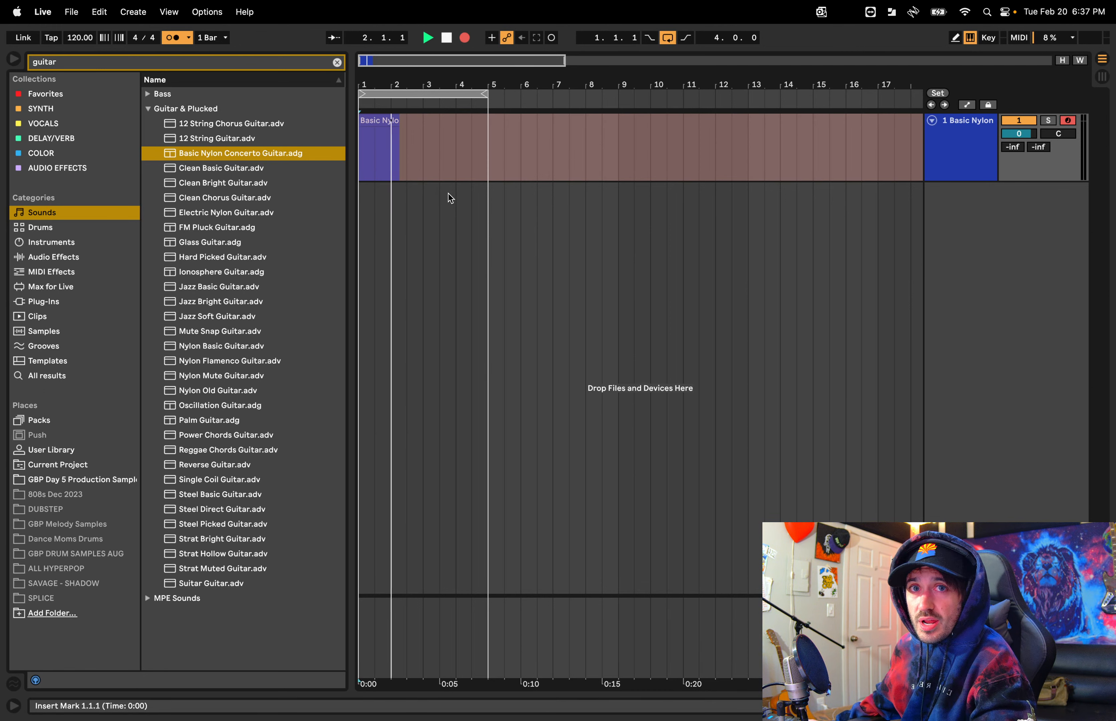
key(space)
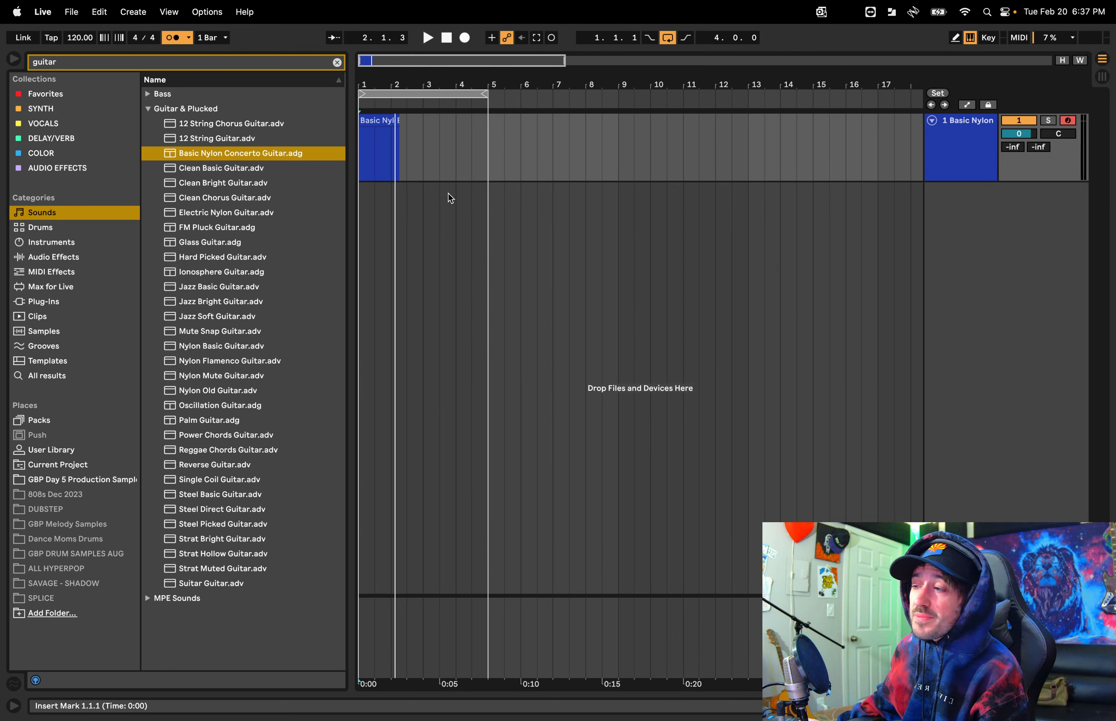
Set the metronome count-in to 1 Bar and record a short test take on the Basic Nylon track
click(189, 37)
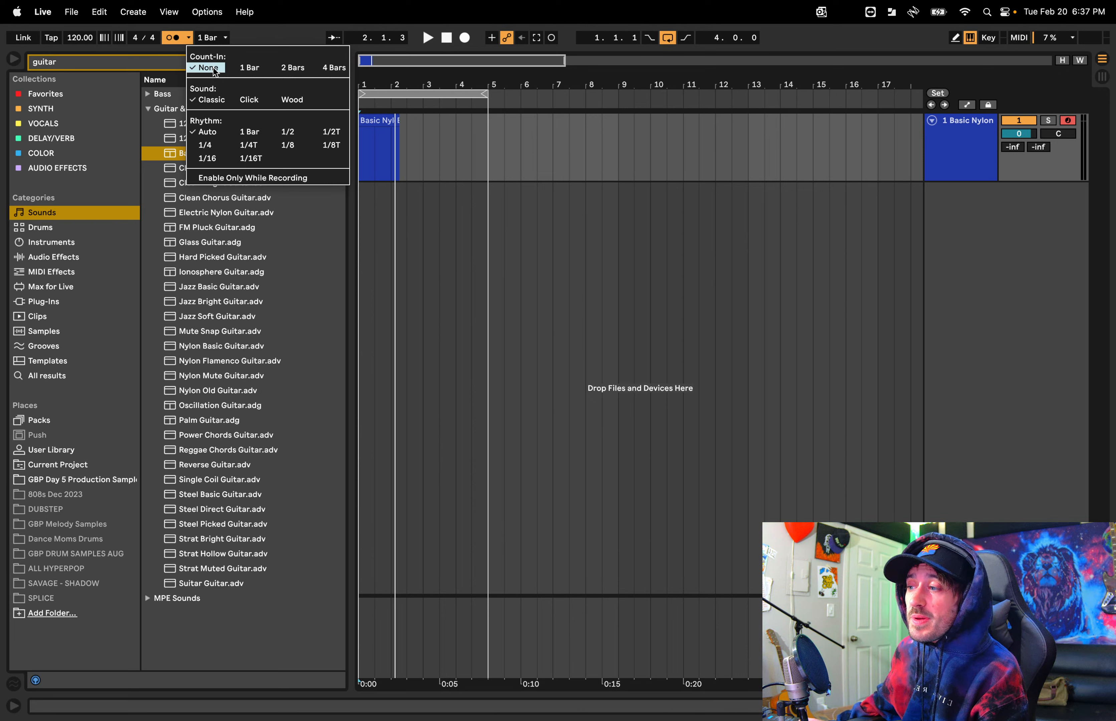
click(252, 68)
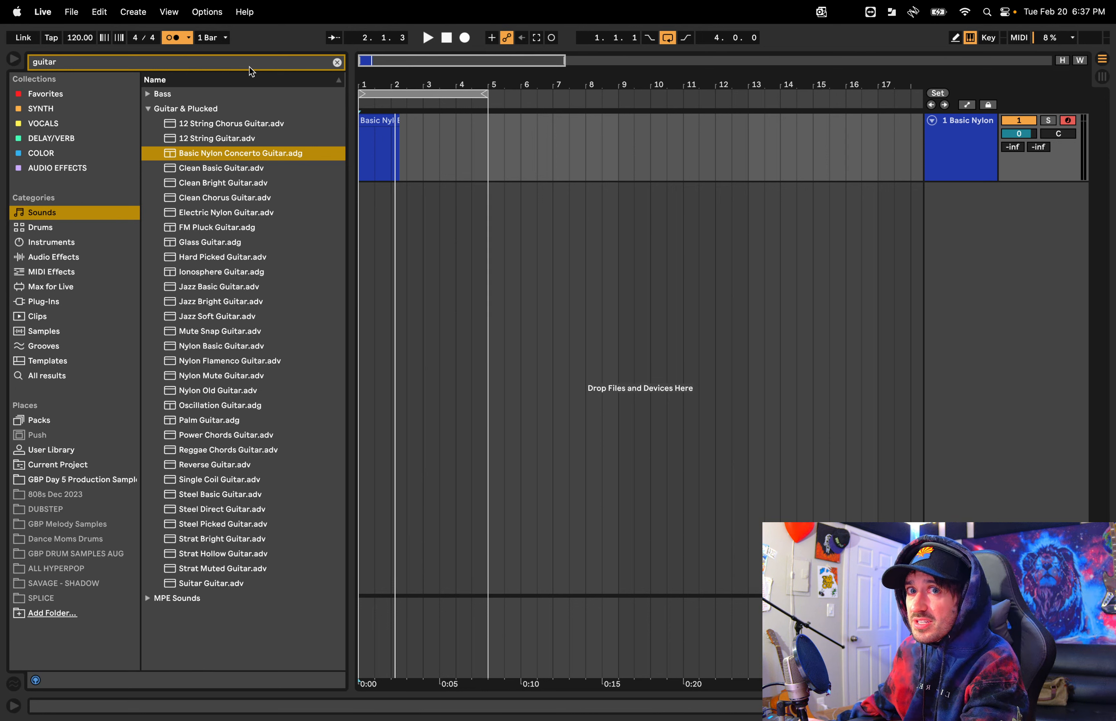
key(F9)
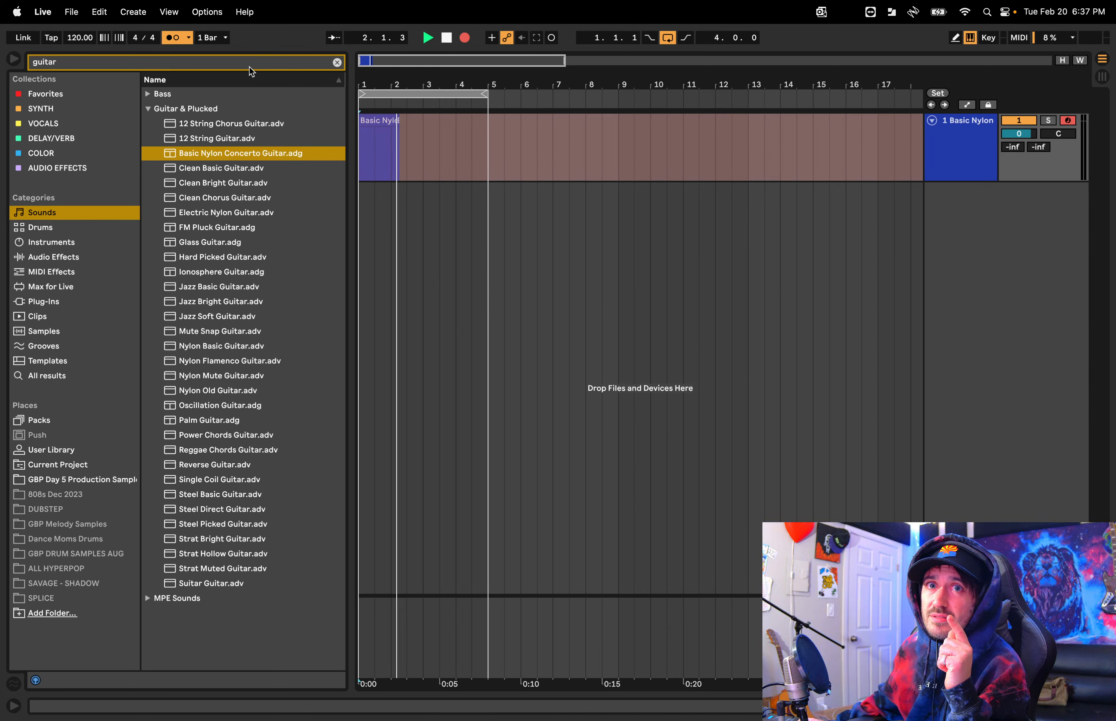
key(space)
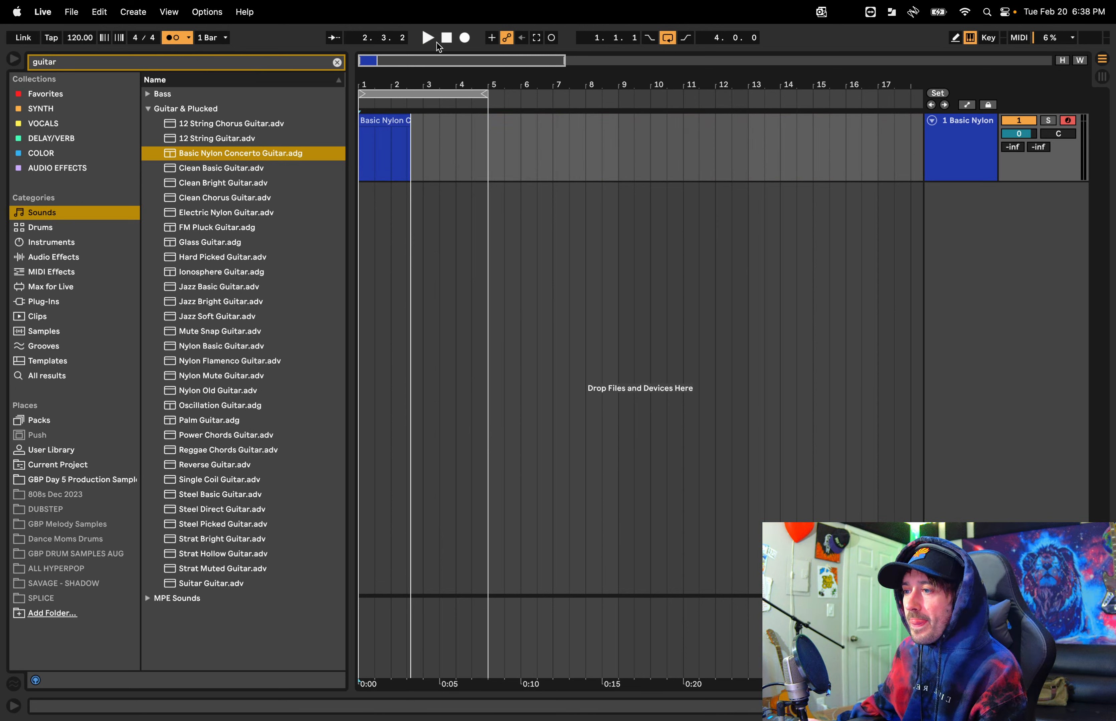
Record from 1.1.1 over the start of the four-bar guitar clip, and extend the remaining clip back to 1.1.1
click(449, 39)
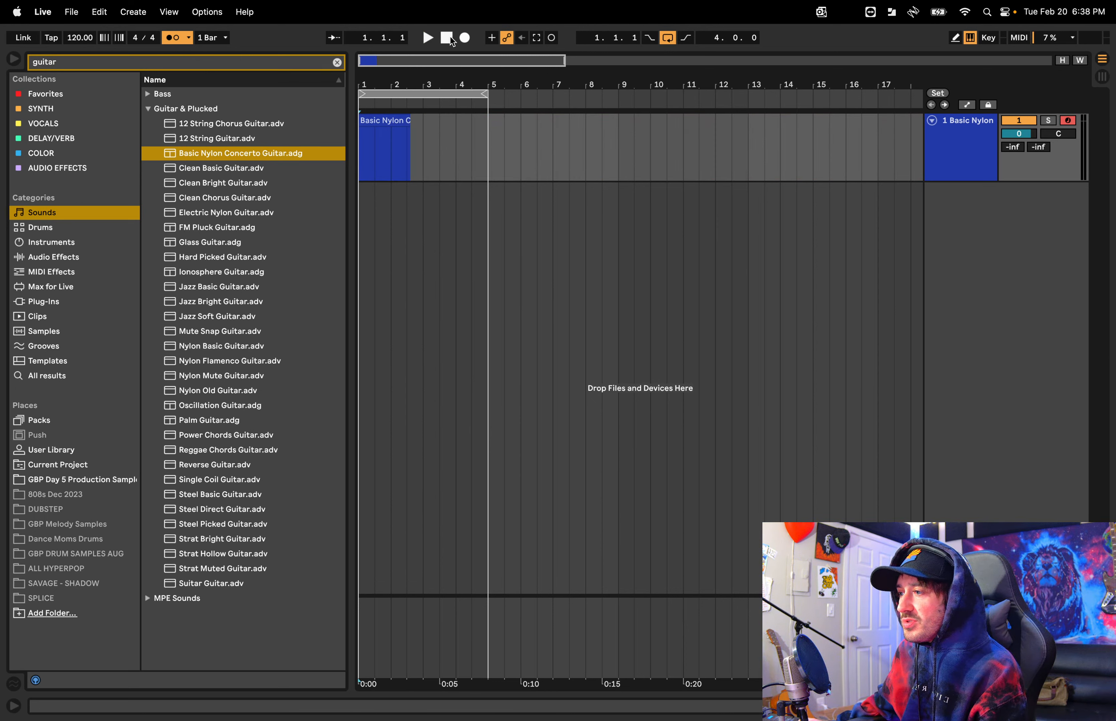
key(F9)
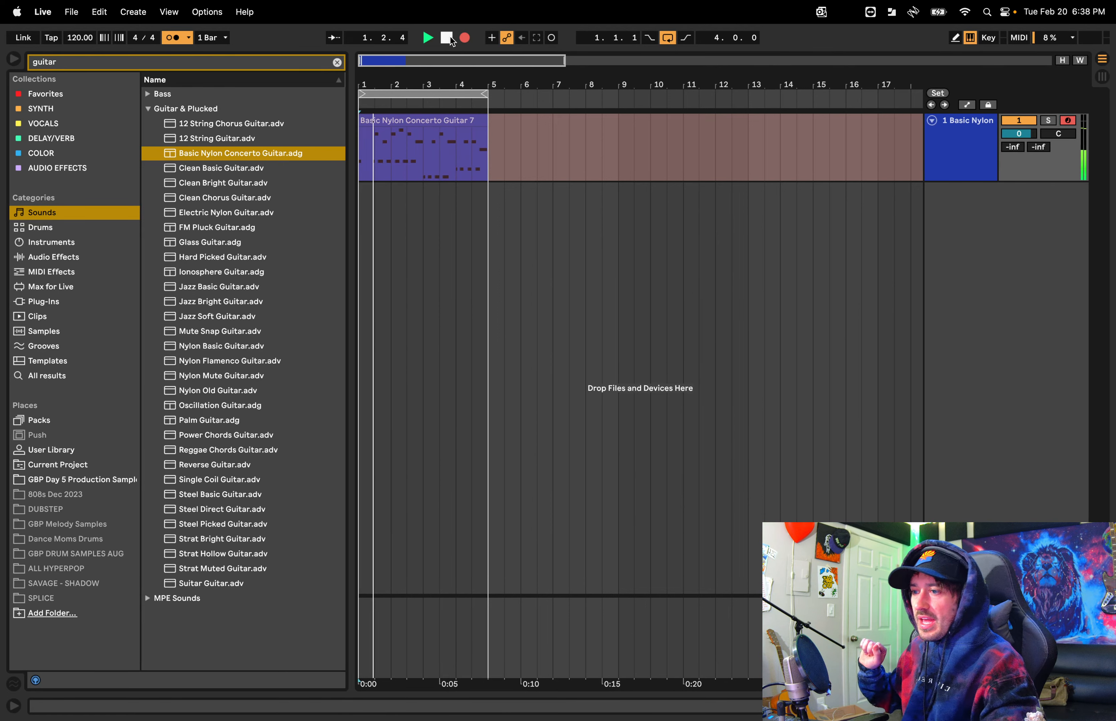
click(450, 37)
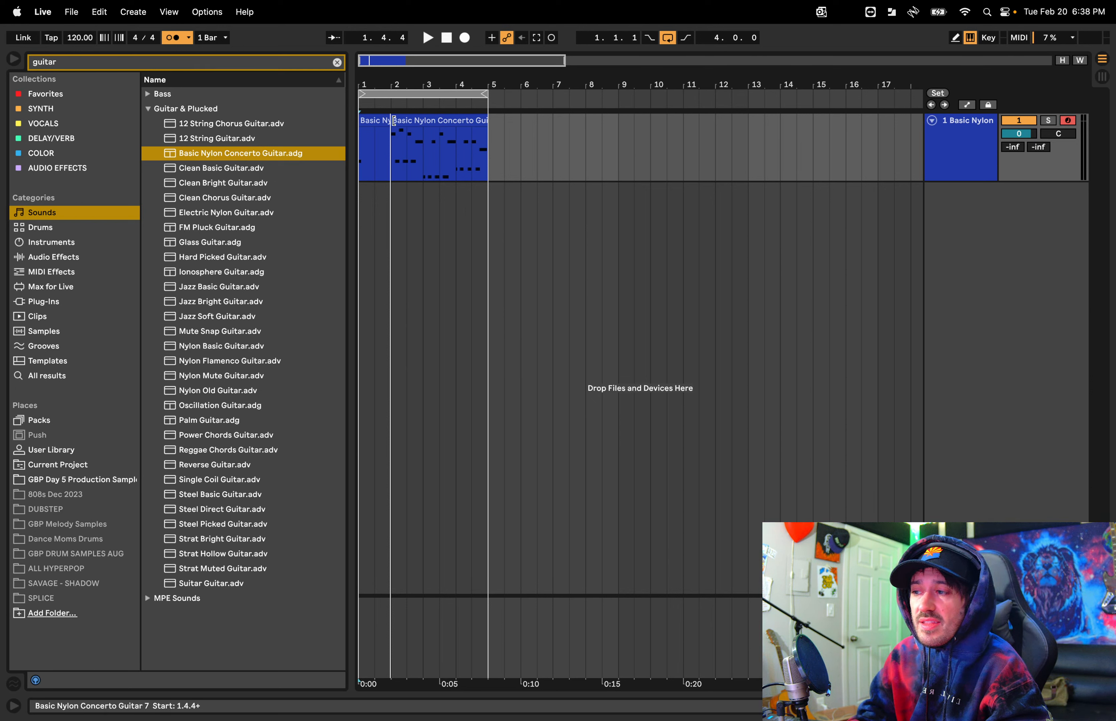
drag(394, 121, 364, 122)
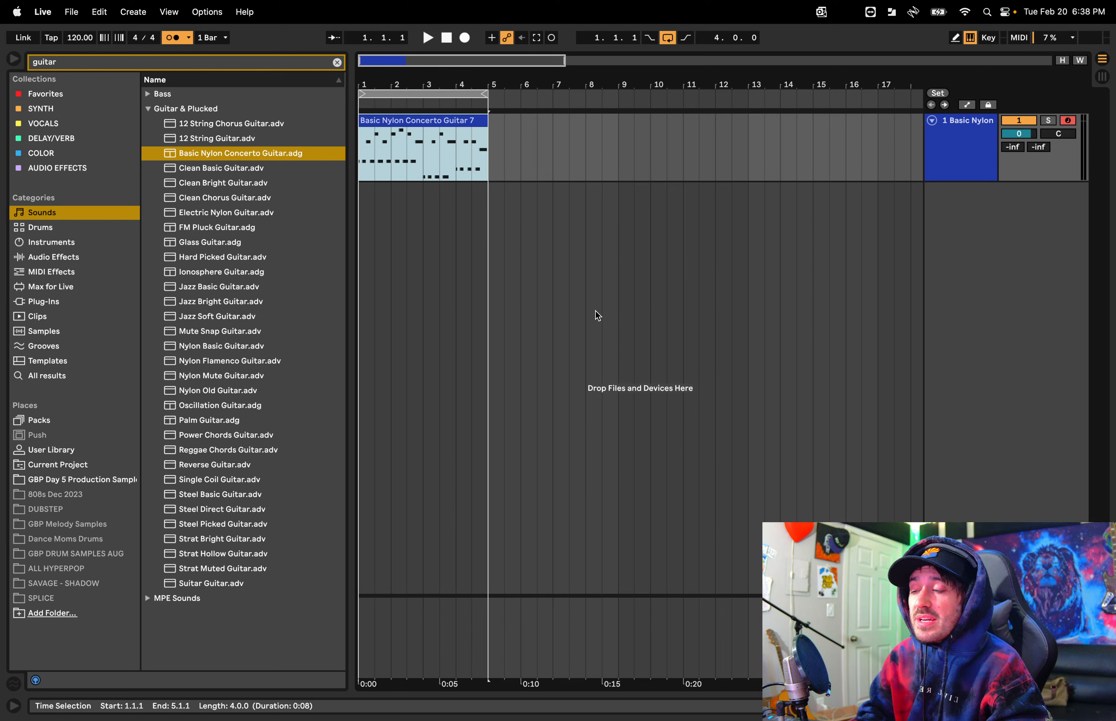
mouse_move(579, 719)
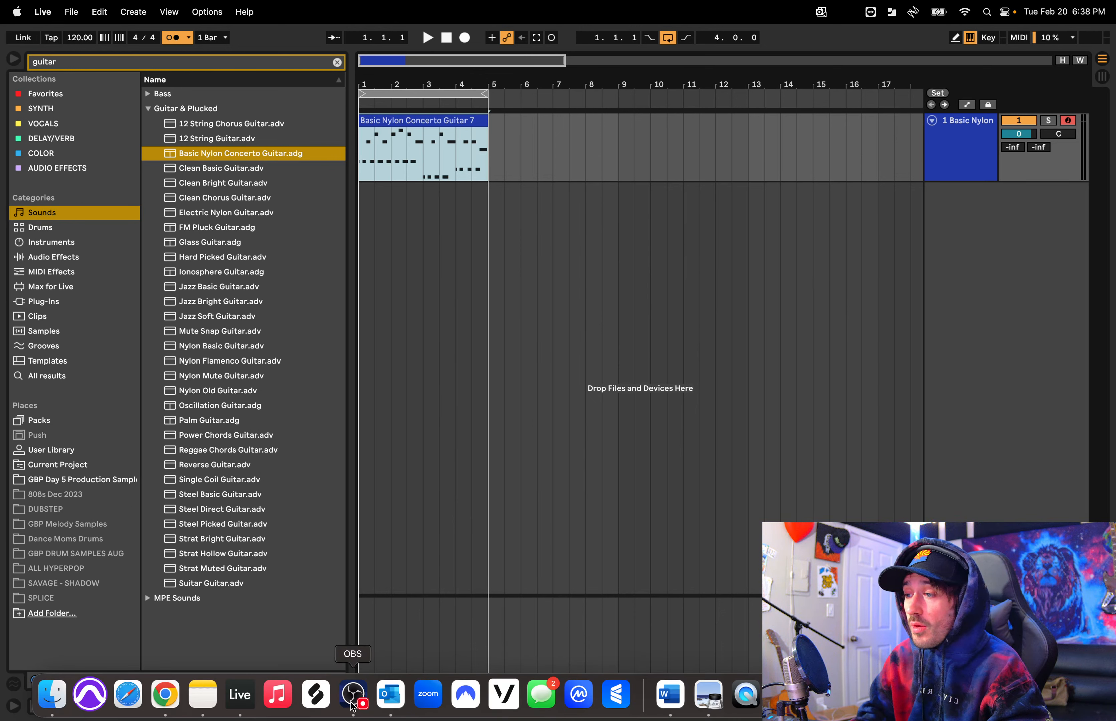
click(353, 694)
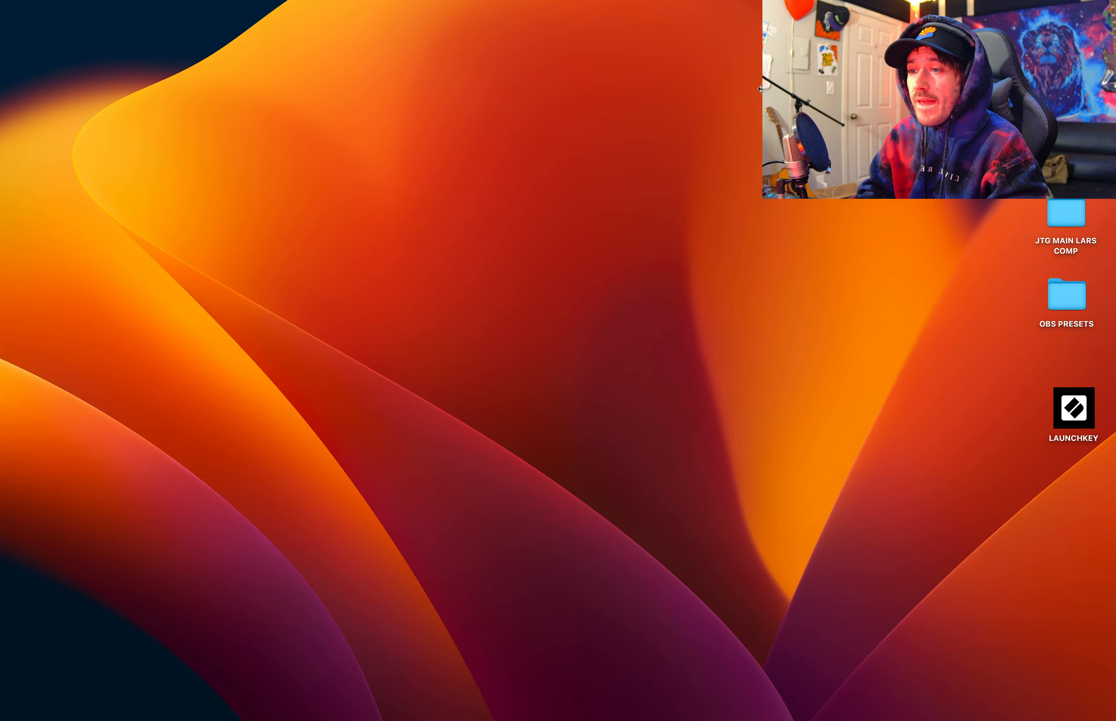
click(236, 696)
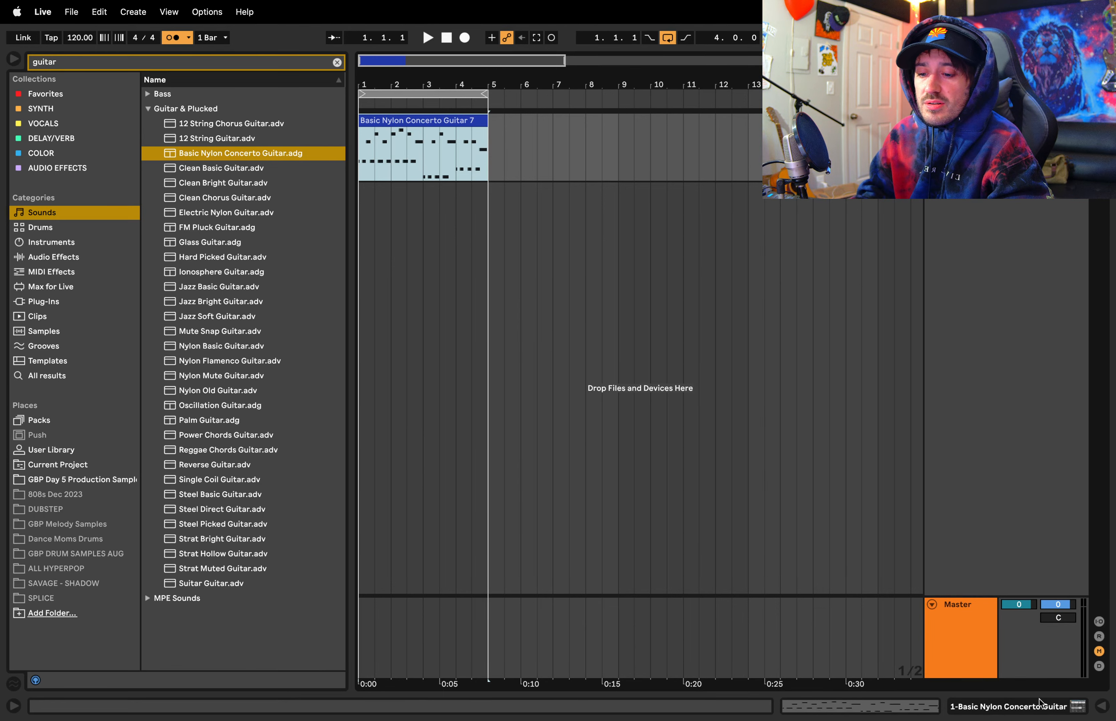
Show the Basic Nylon track's instrument rack and, while the clip plays, set Tone to 127 and Reverb to 0
click(1020, 709)
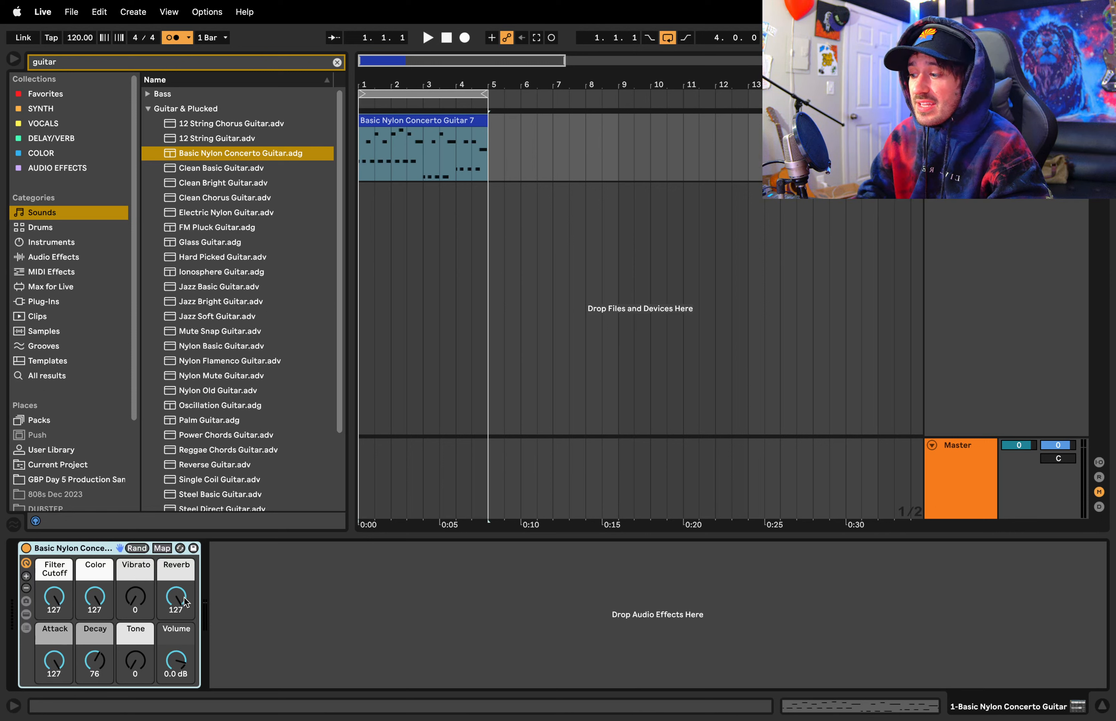
key(space)
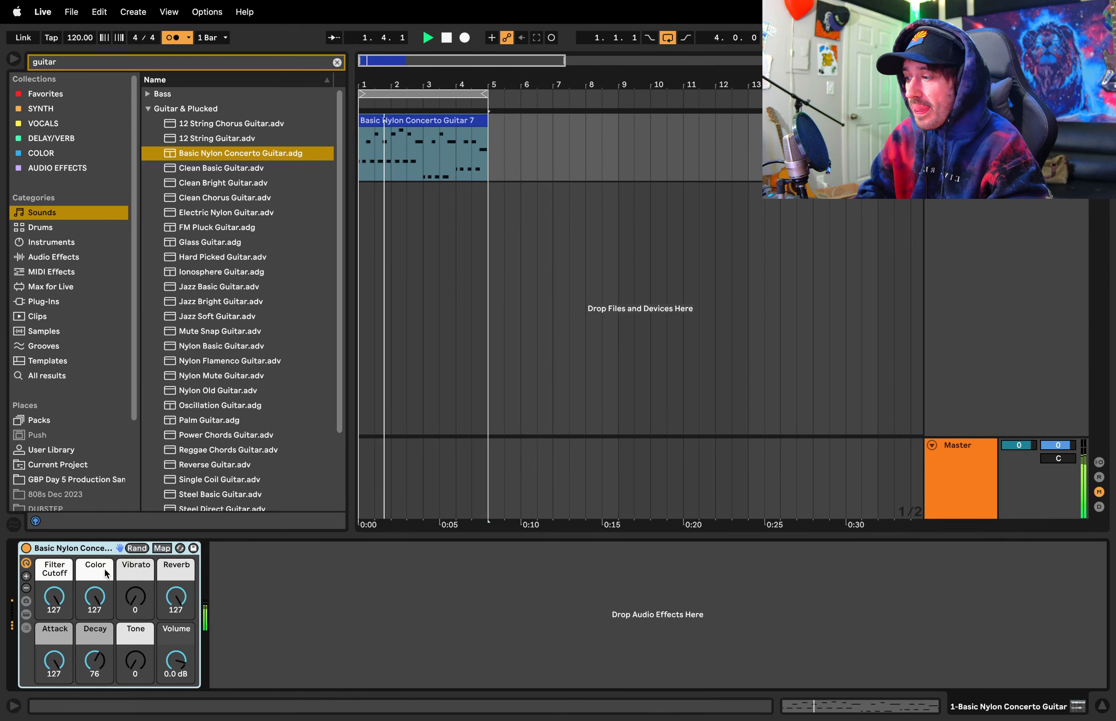
drag(135, 662, 135, 577)
key(space)
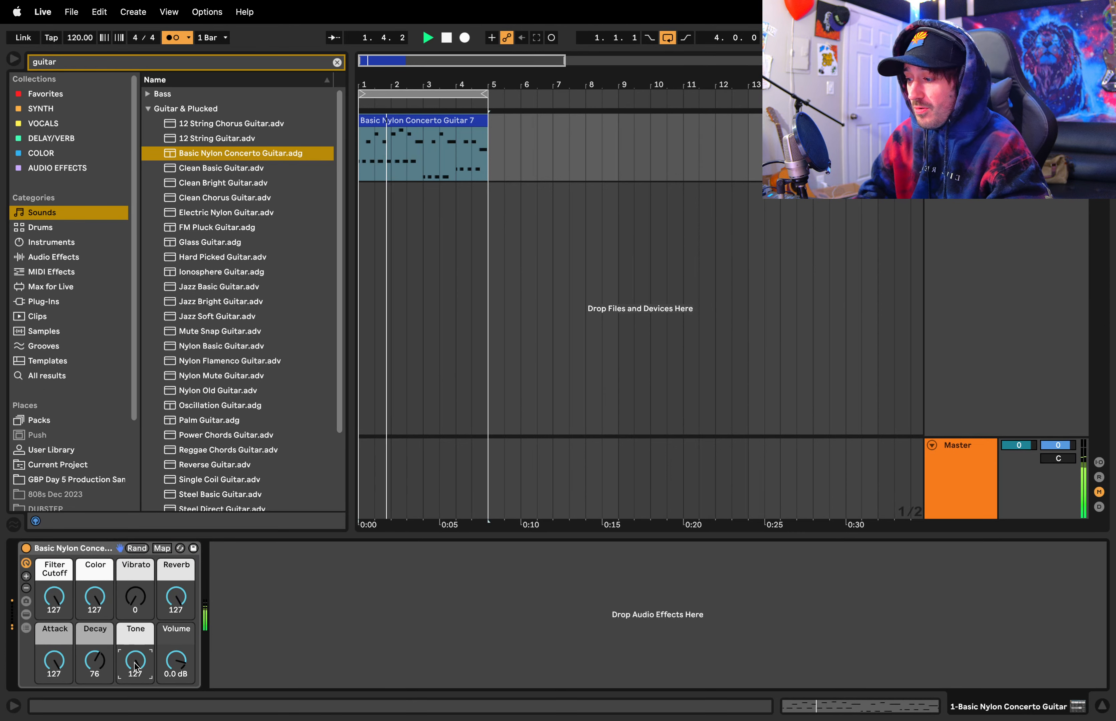
drag(176, 597, 176, 680)
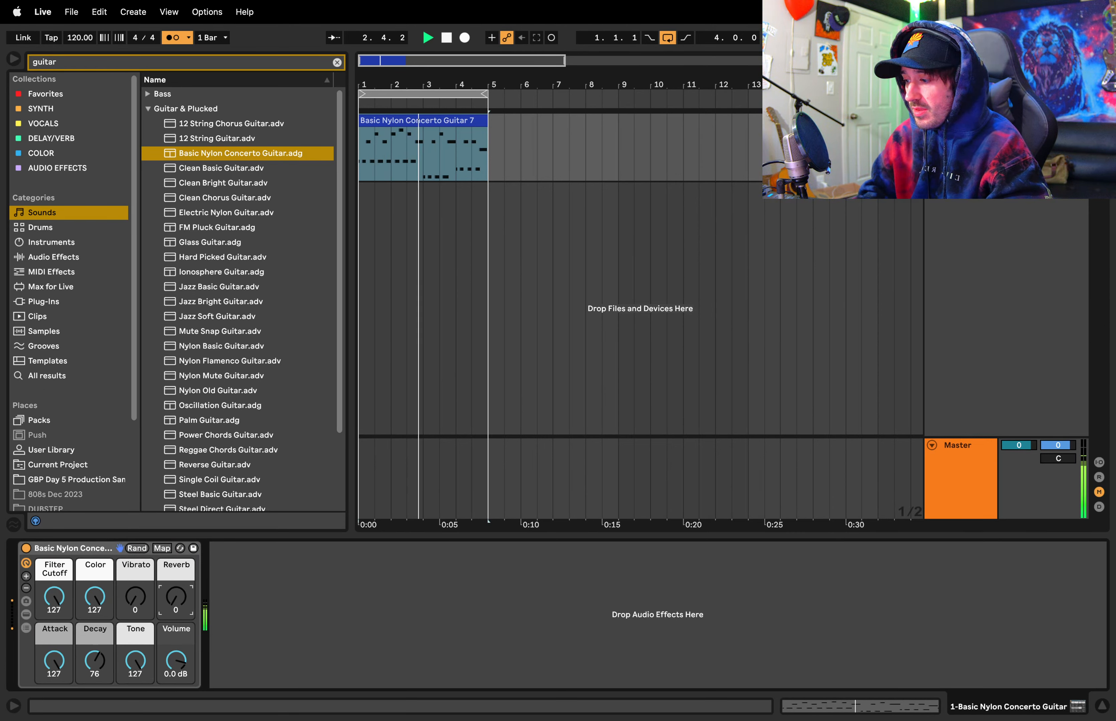
While the clip plays, set Reverb to 127, try other Vibrato and Filter Cutoff settings, restore them to 0 and 127, and stop playback
drag(176, 597, 176, 514)
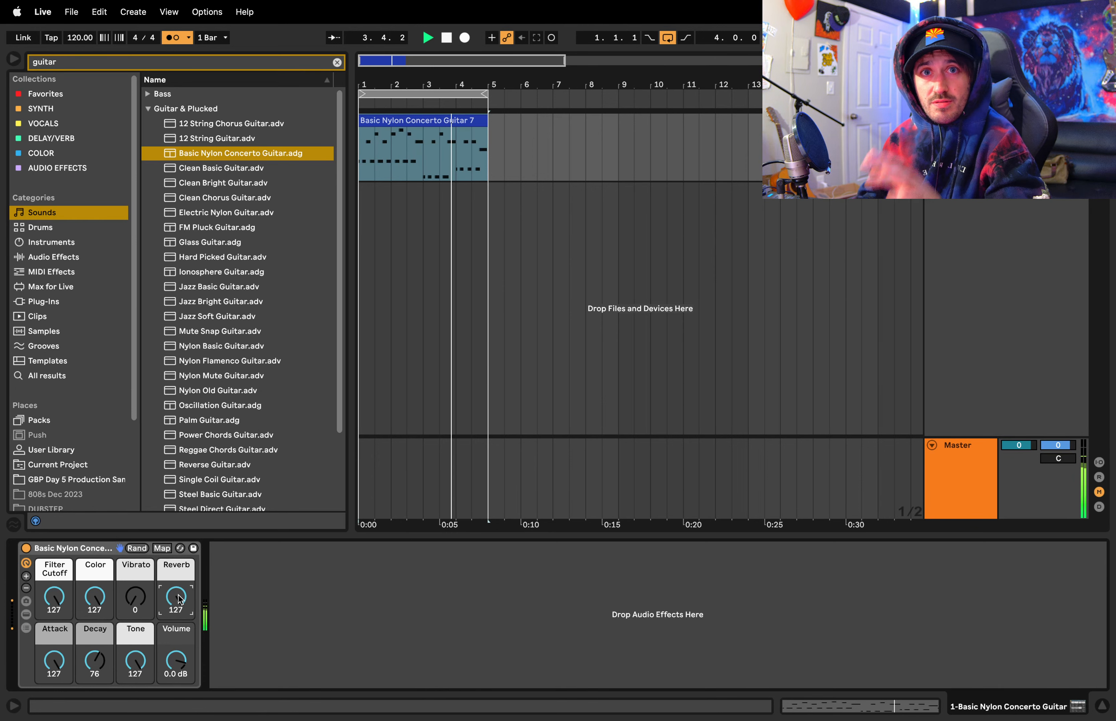
drag(145, 574, 145, 492)
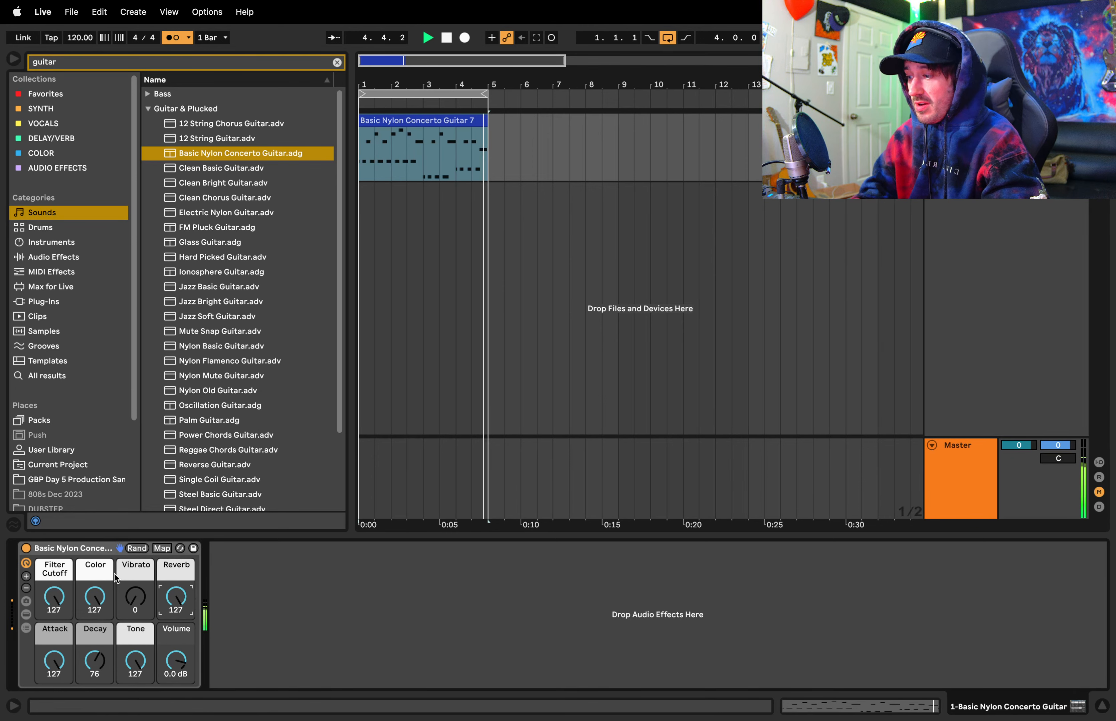
drag(136, 597, 136, 680)
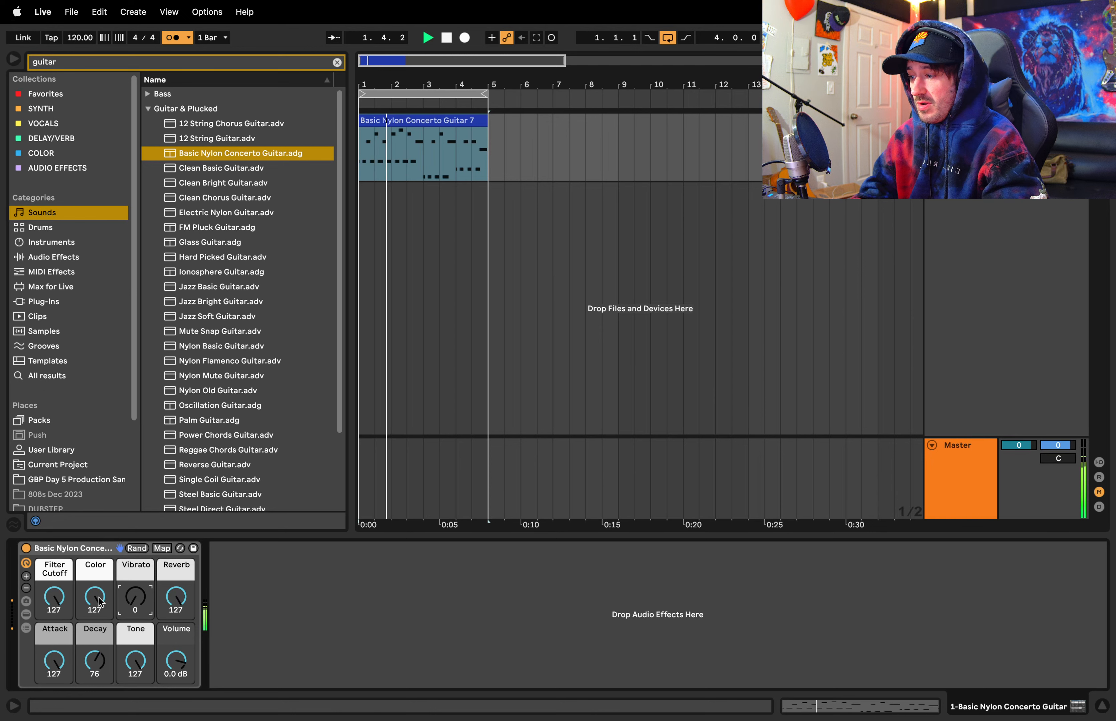
drag(98, 598, 55, 648)
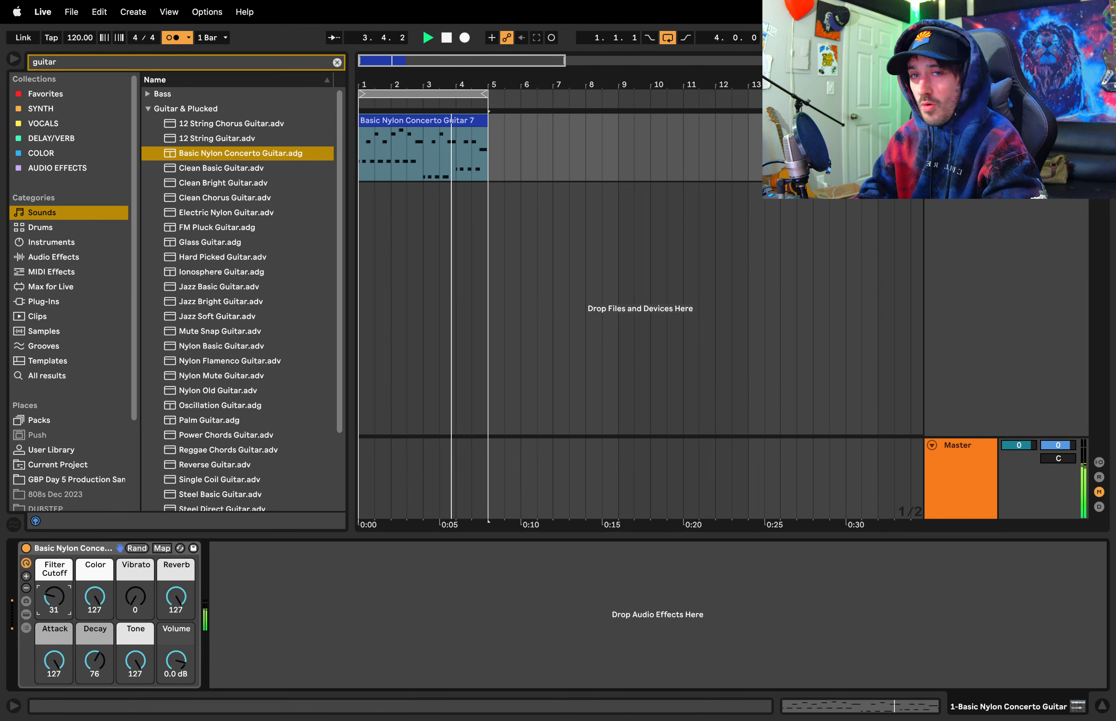
drag(54, 597, 54, 545)
key(space)
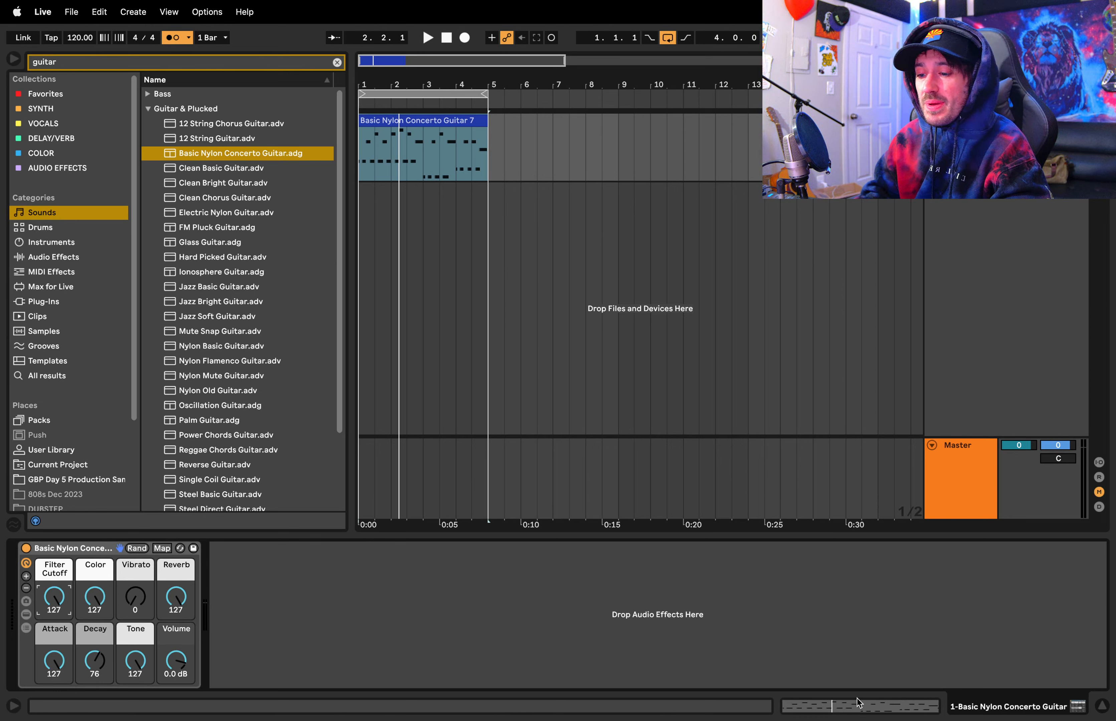
Show the notes of the Basic Nylon Concerto Guitar clip for editing
click(869, 709)
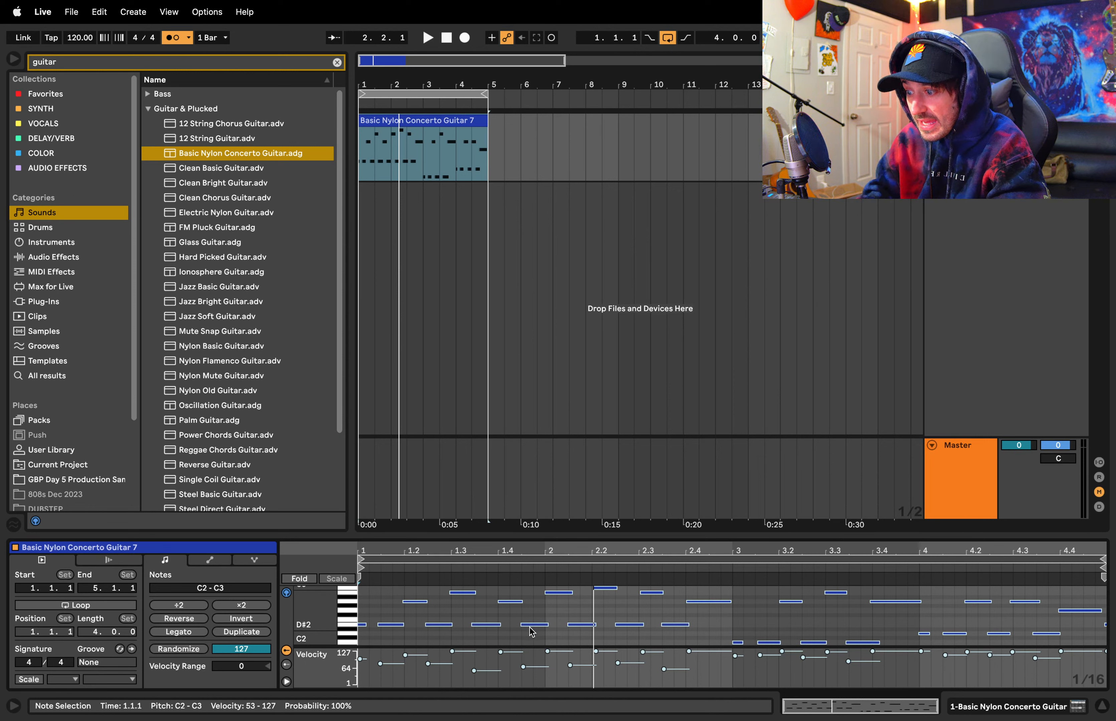
scroll(535, 610, up, 1)
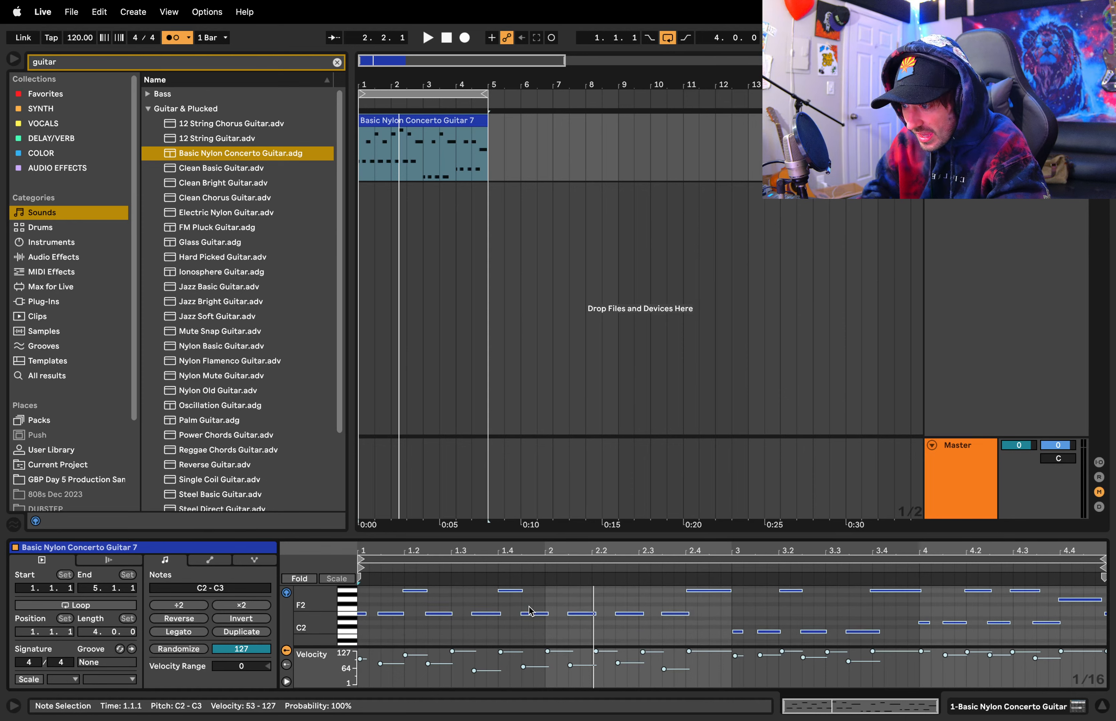
mouse_move(427, 714)
click(356, 704)
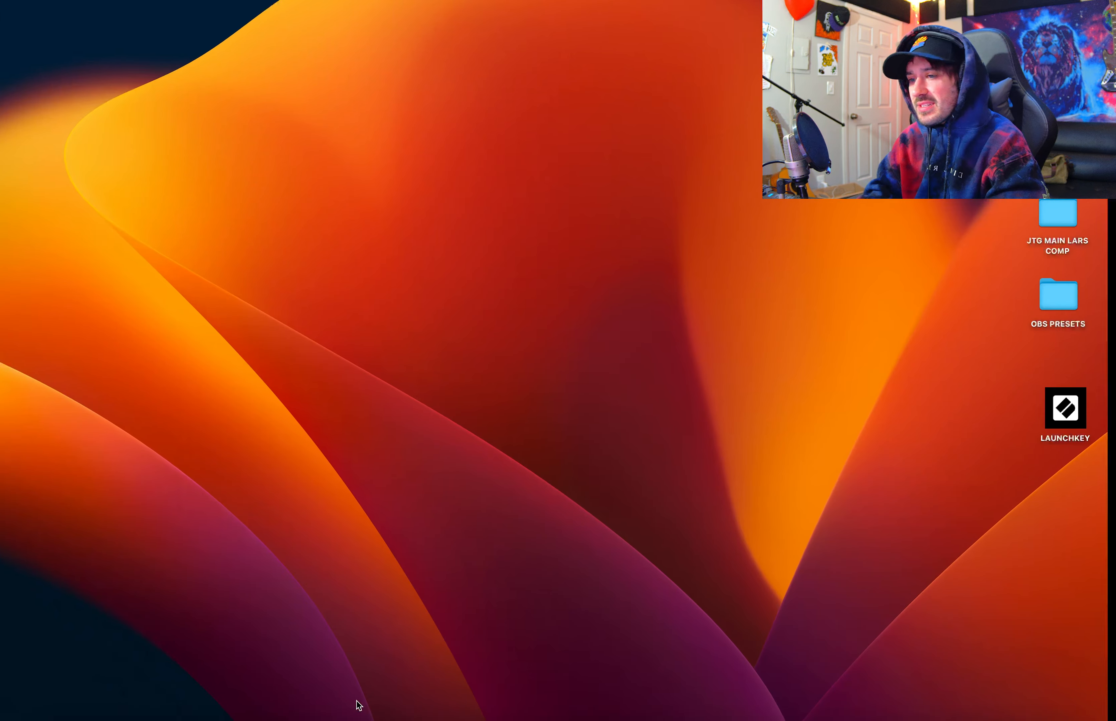
drag(777, 113, 777, 147)
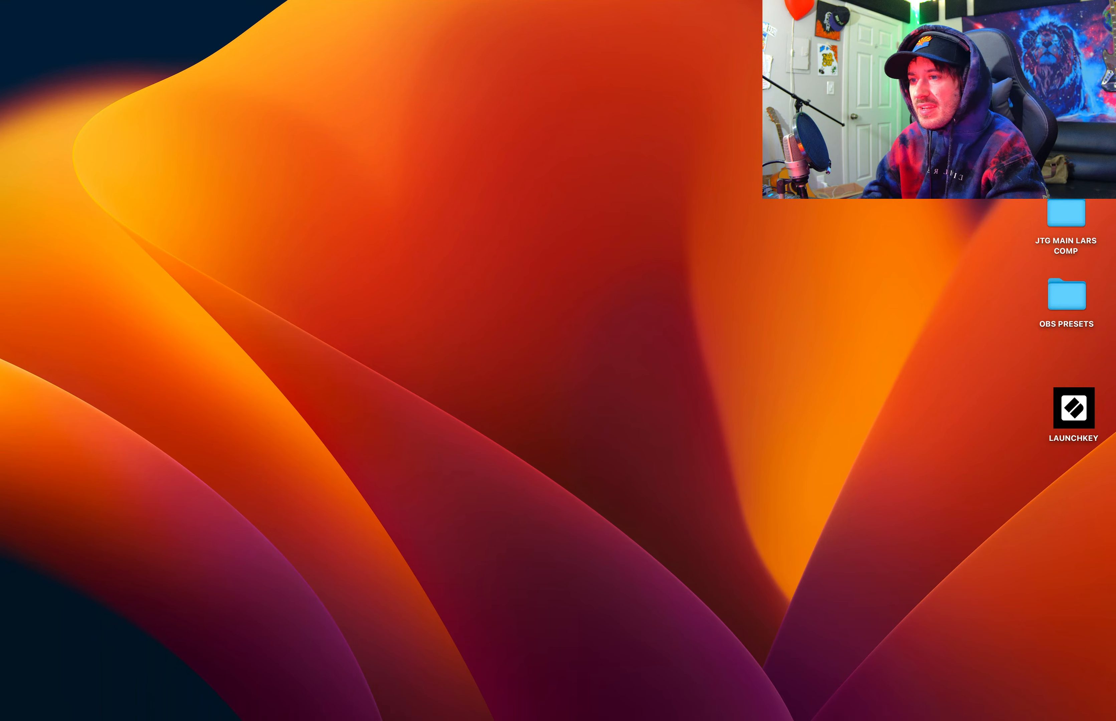
drag(772, 61, 772, 413)
mouse_move(394, 713)
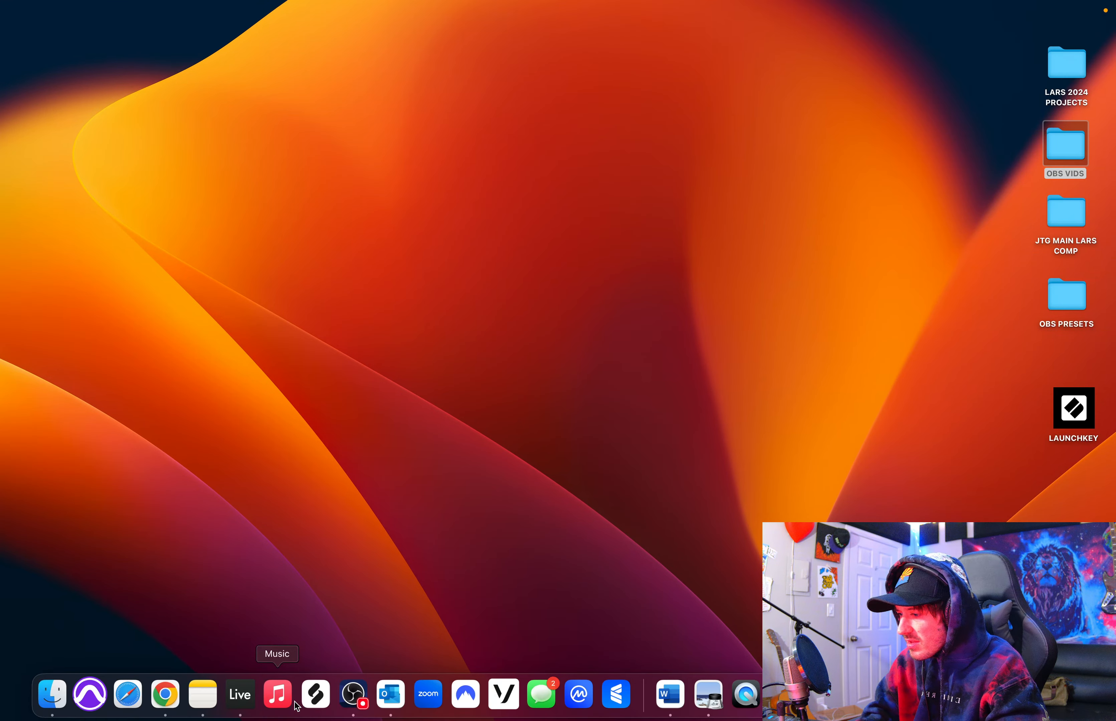
click(256, 707)
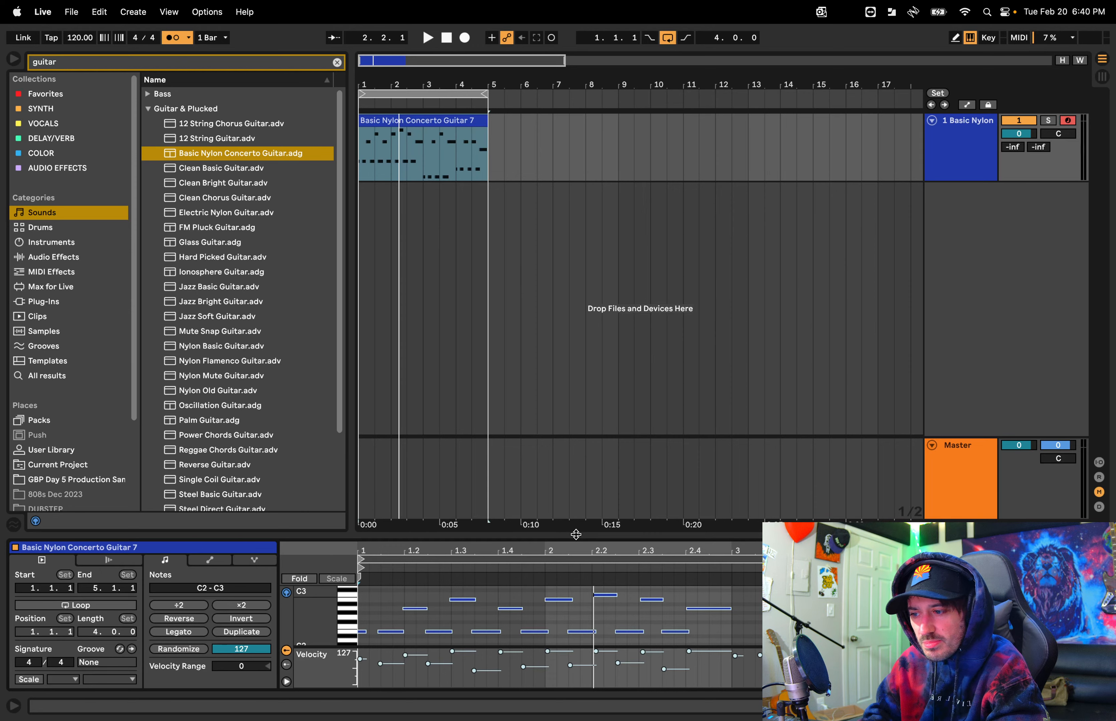
Enlarge the guitar clip's note editor until the note names are readable, and briefly play the start of the melody
drag(576, 533, 565, 282)
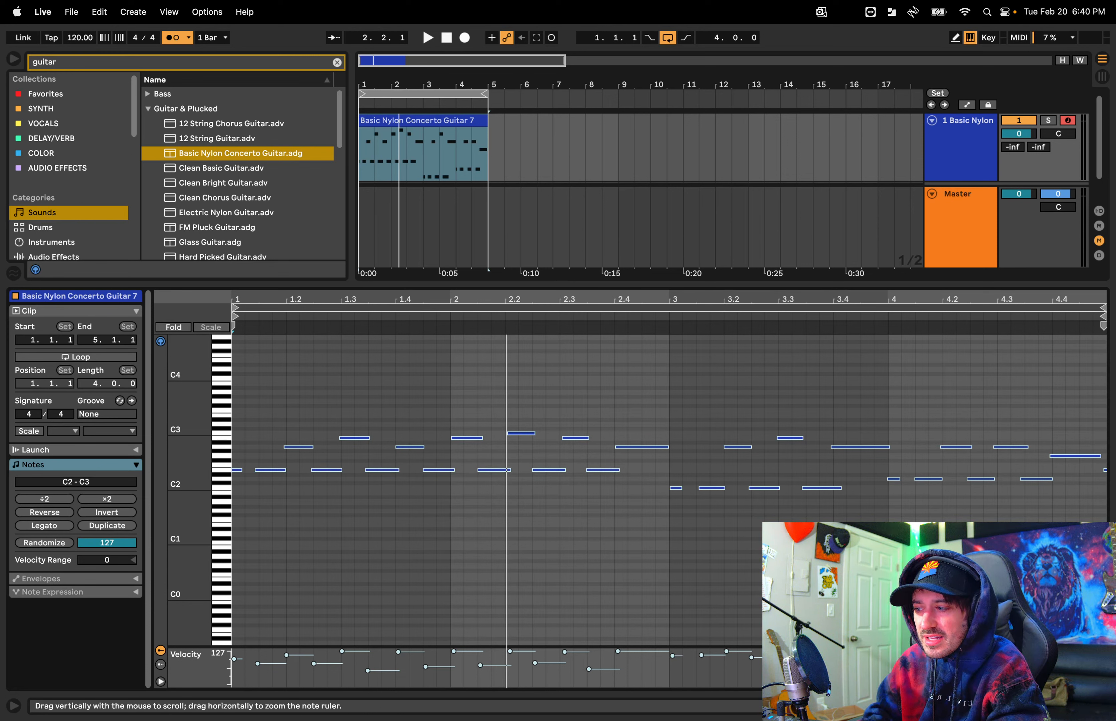
drag(184, 459, 223, 459)
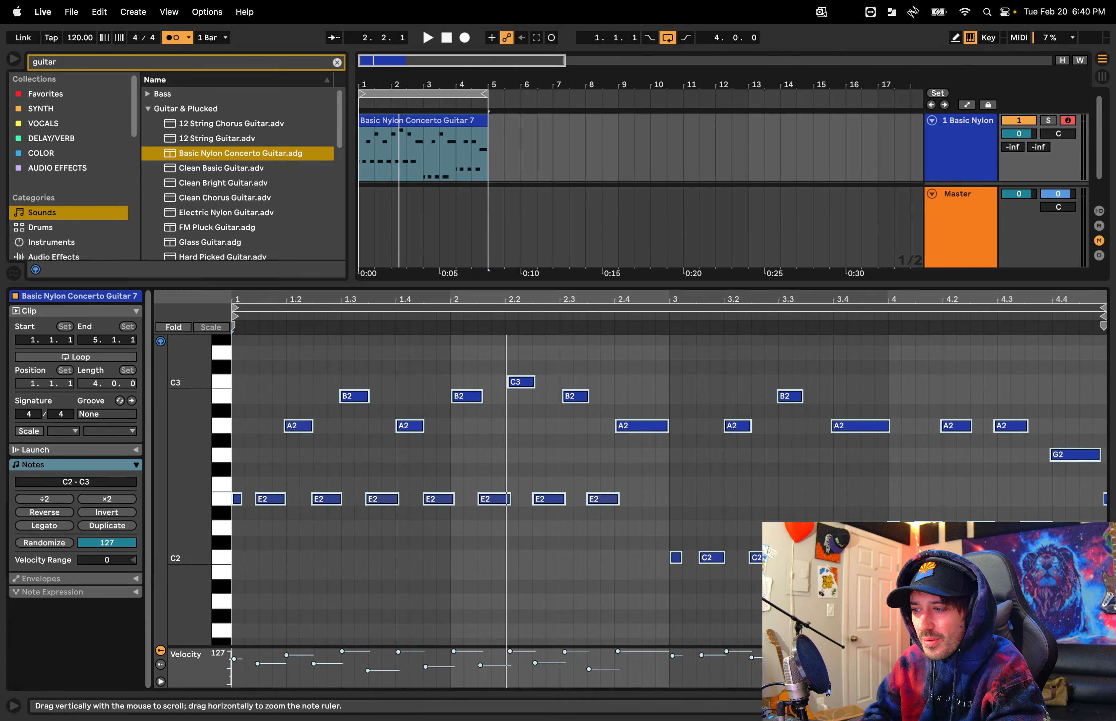
scroll(410, 481, up, 2)
scroll(410, 481, down, 1)
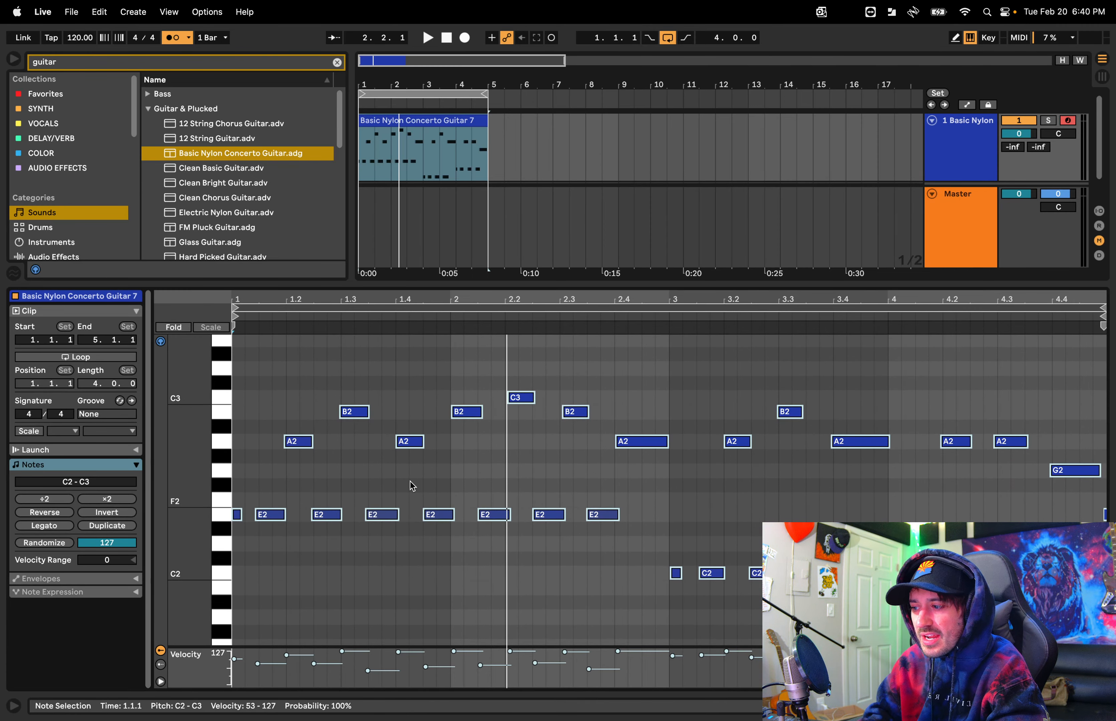
key(space)
key(space)
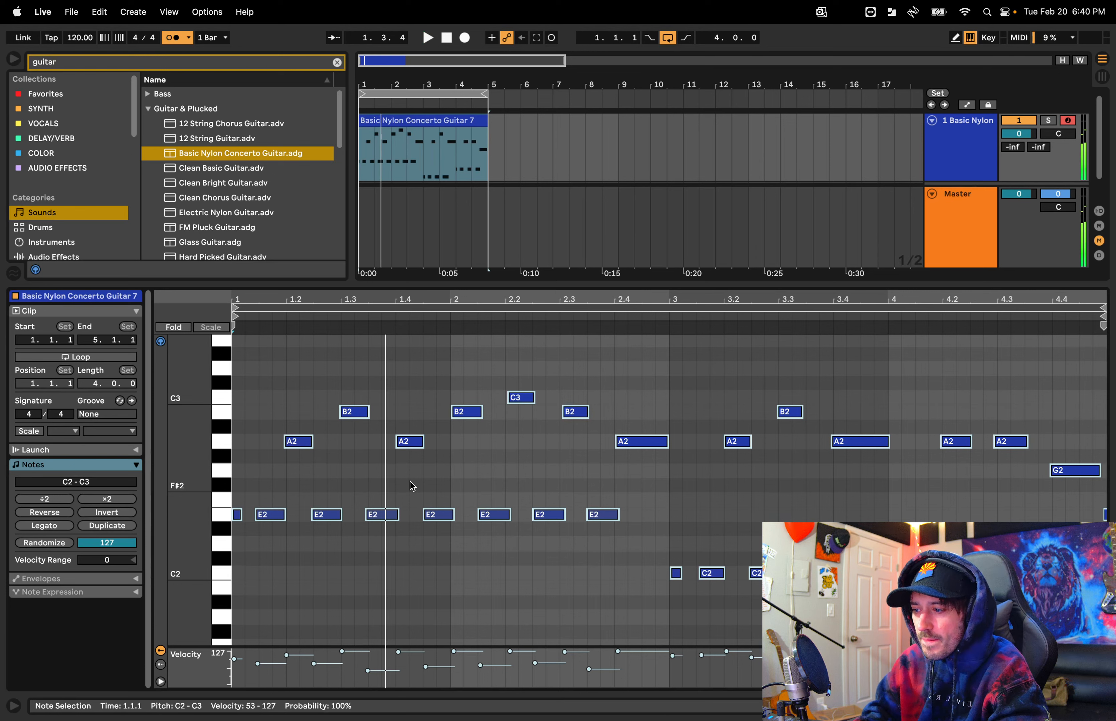
Examine how the E2 note just before beat 1.3.3 sits against the grid, and return to the whole four-bar clip
click(409, 481)
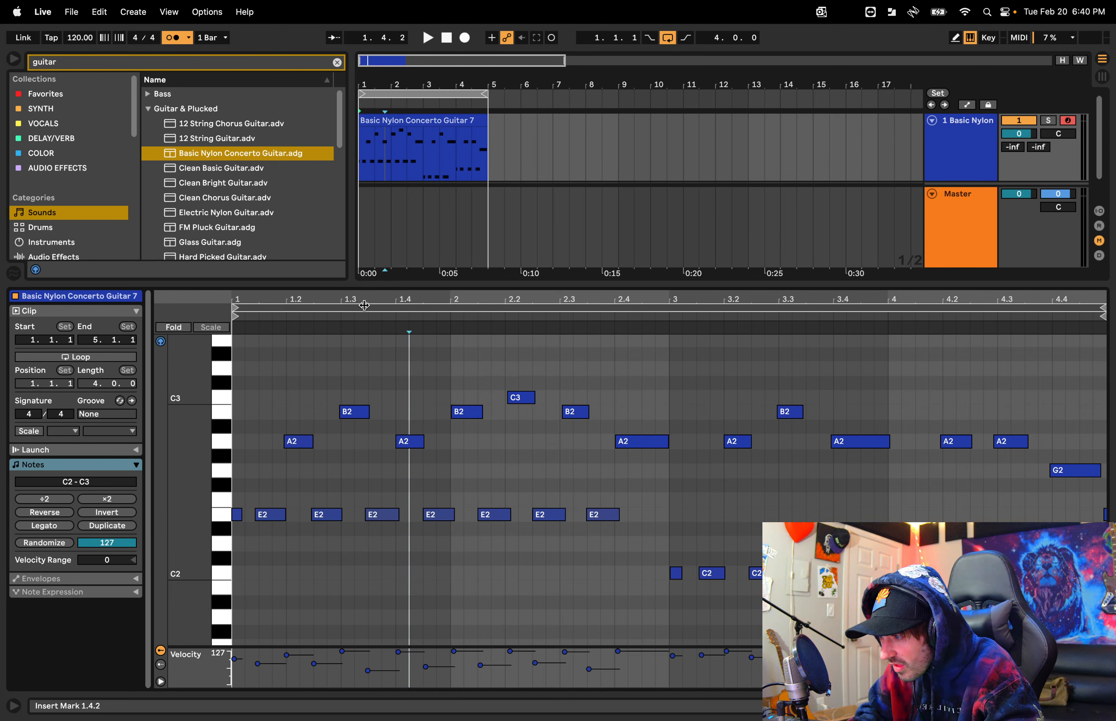
drag(324, 300, 346, 340)
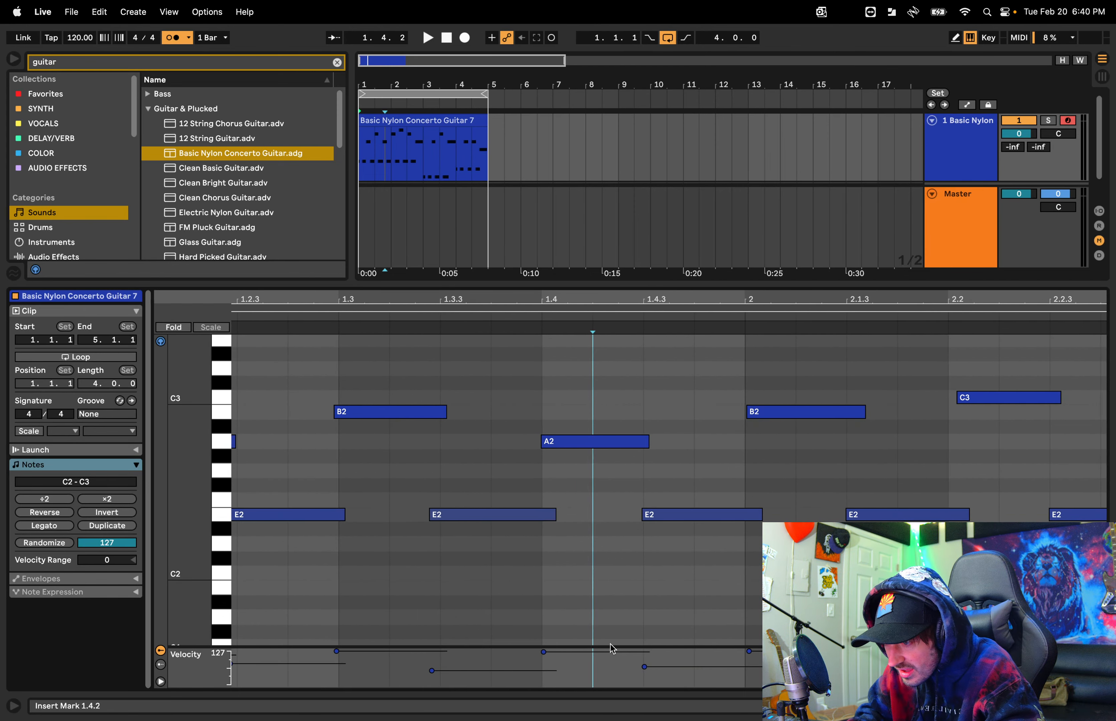
click(444, 483)
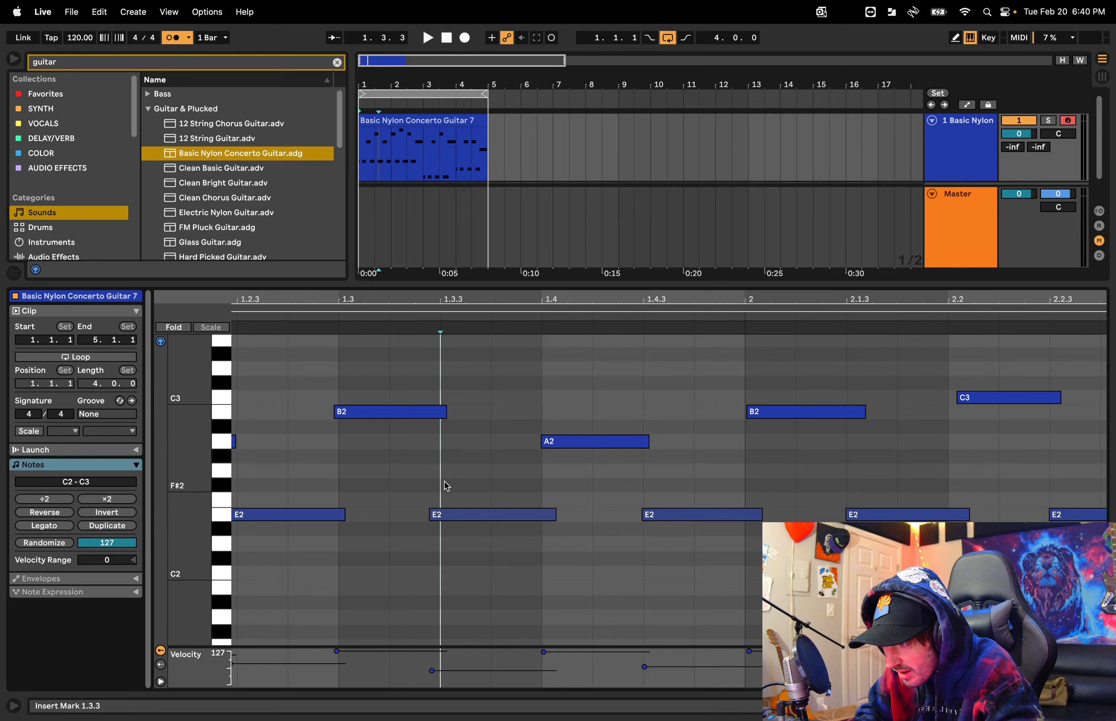
click(447, 515)
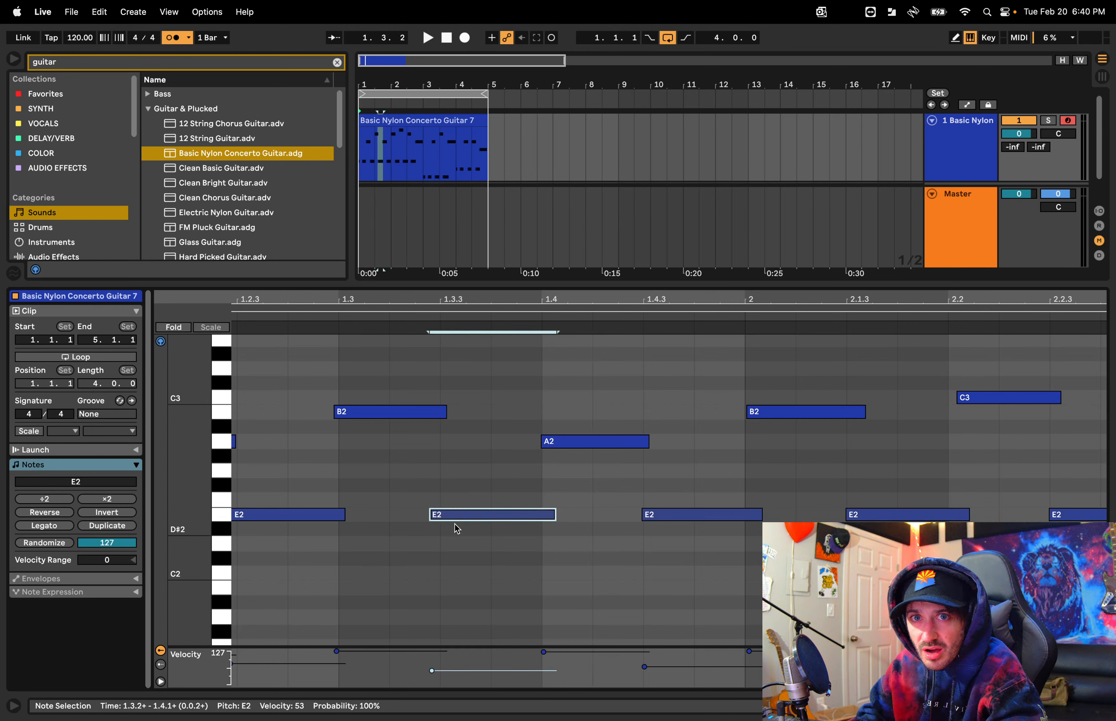
drag(538, 304, 539, 230)
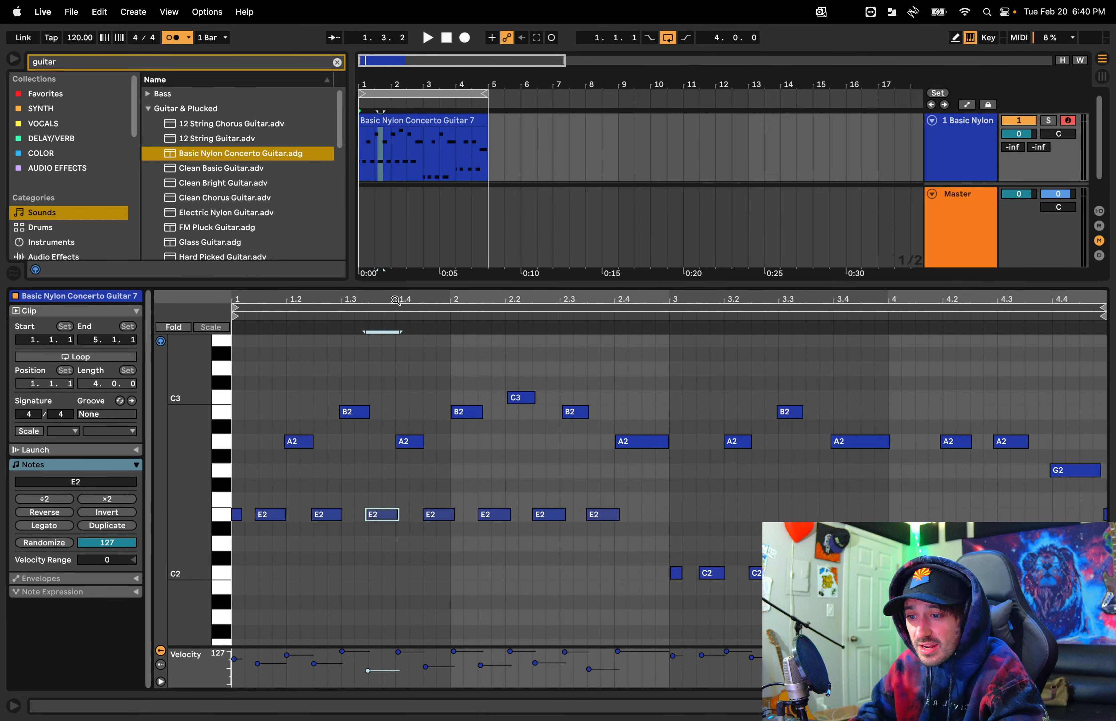
click(375, 585)
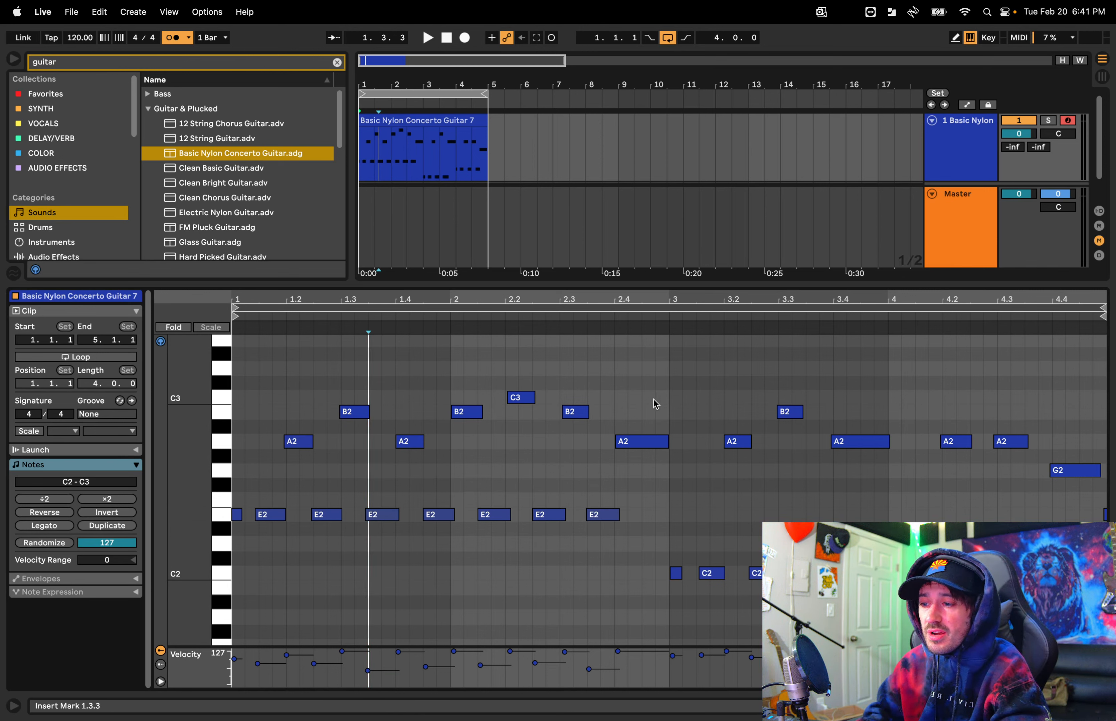
Quantize all notes in the guitar clip, undoing and redoing the change several times to compare the timing, and keep them quantized
click(676, 370)
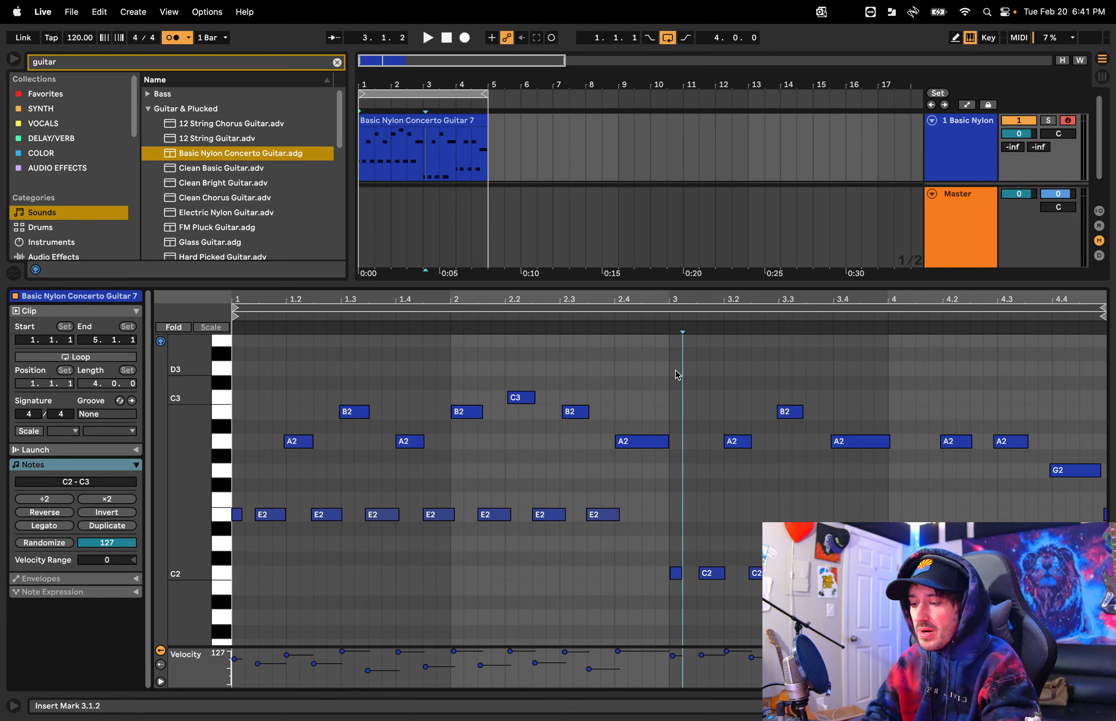
key(super+a)
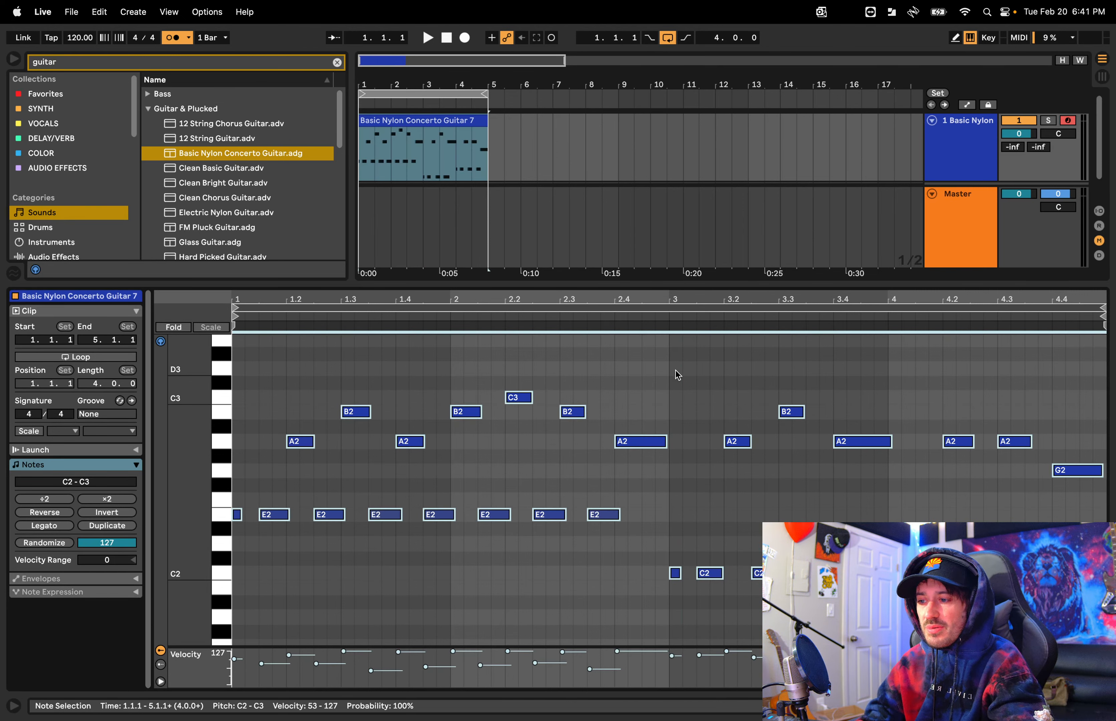
key(super+z)
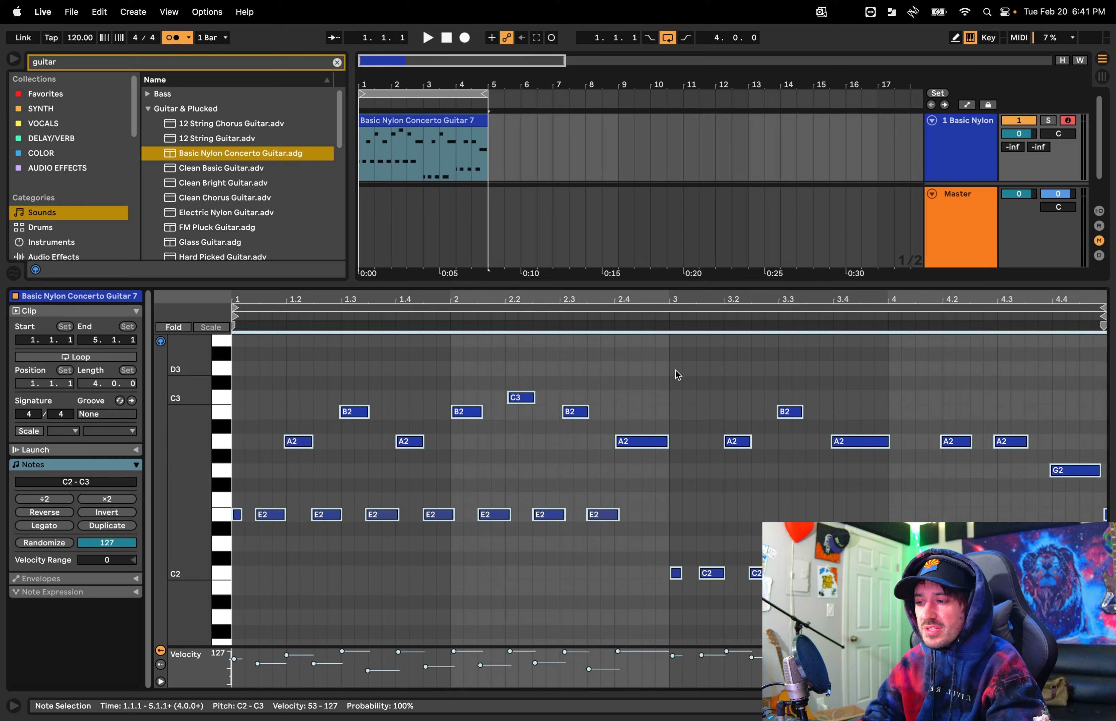
key(super+shift+z)
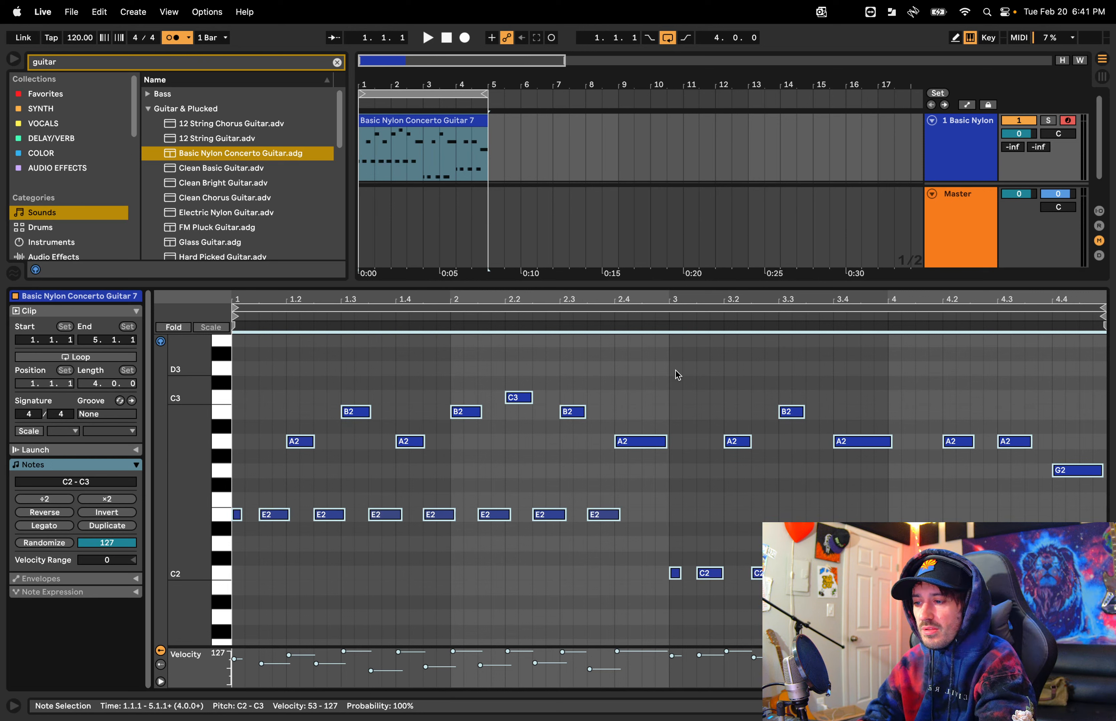
key(super+z)
key(super+shift+z)
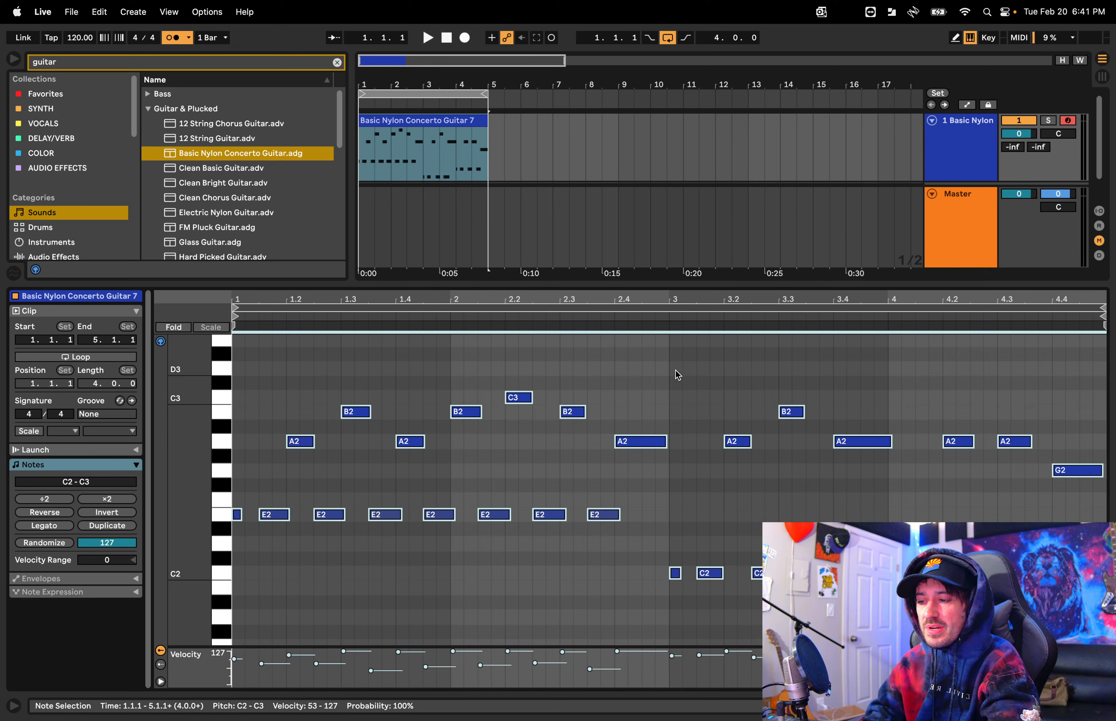
key(super+z)
key(super+shift+z)
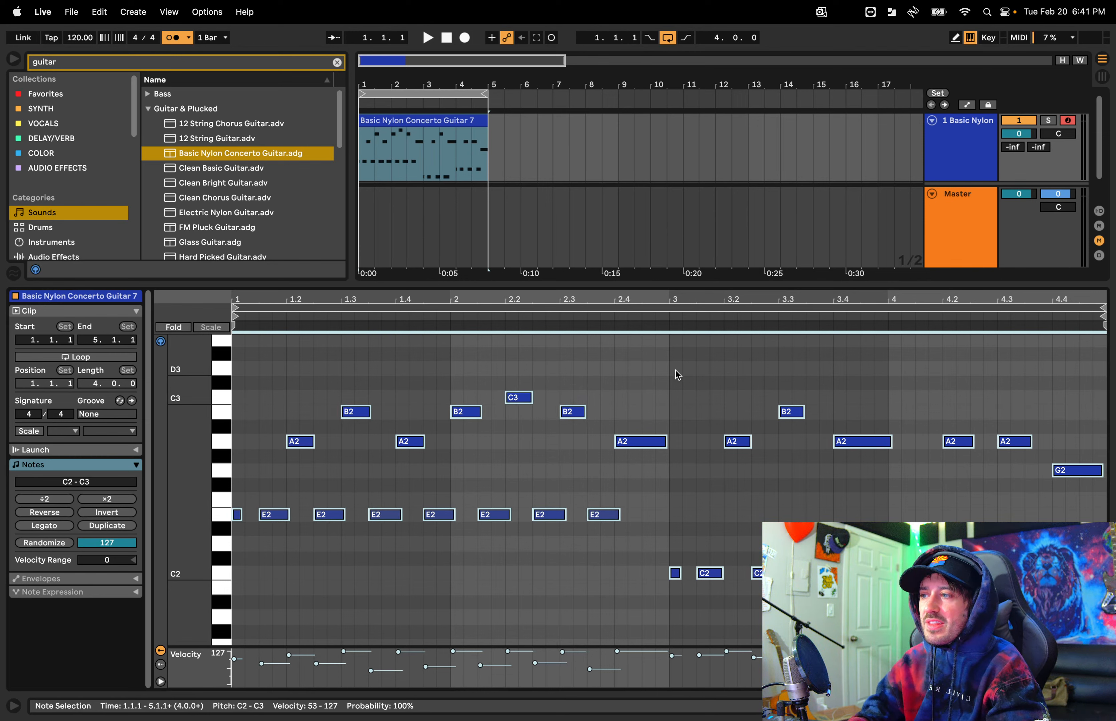
Play the quantized guitar clip, turn off the metronome, and stop playback
key(space)
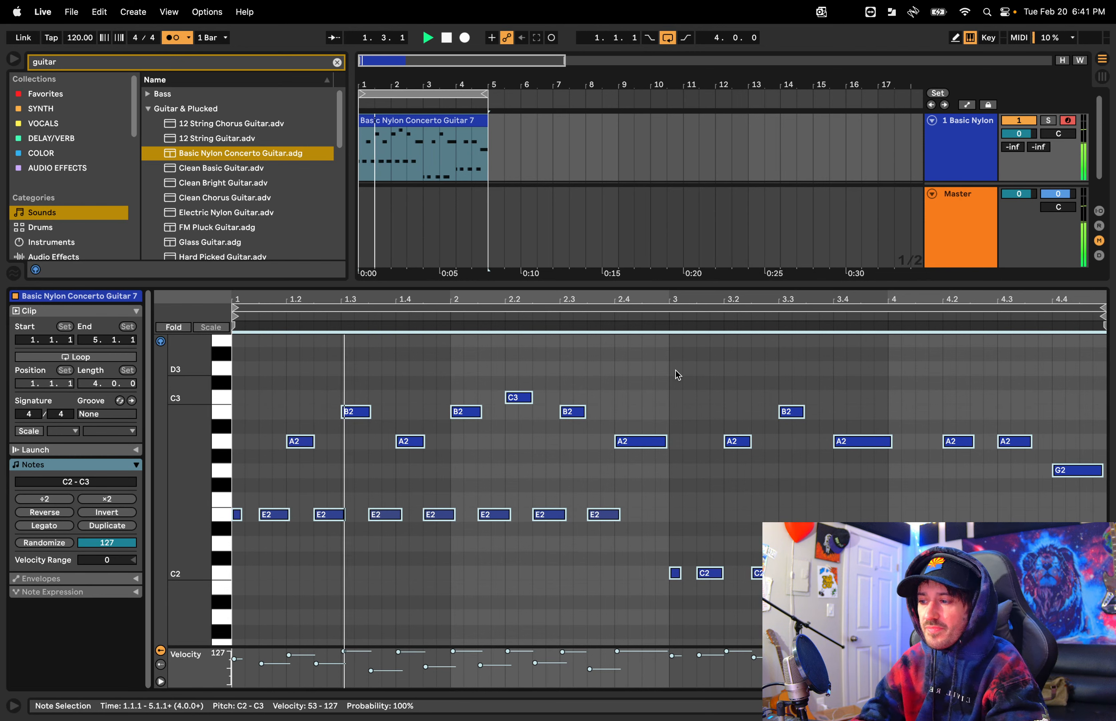
click(175, 39)
key(space)
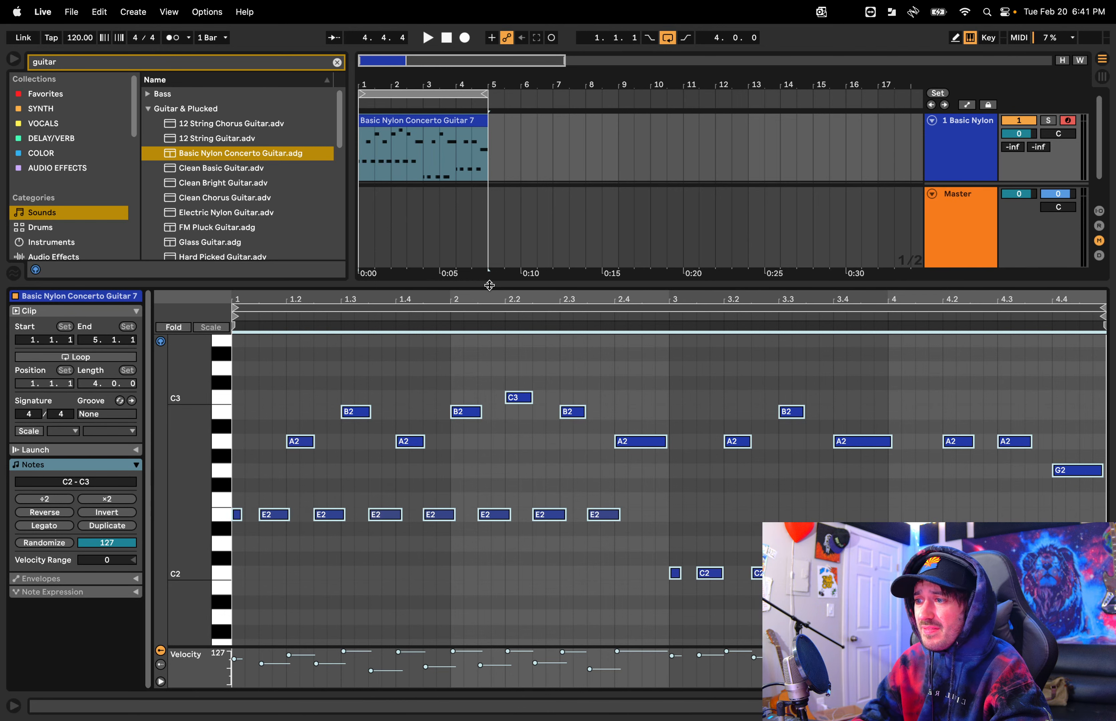
Hide the clip's note editor and add a second MIDI track below the Basic Nylon track
drag(489, 284, 530, 627)
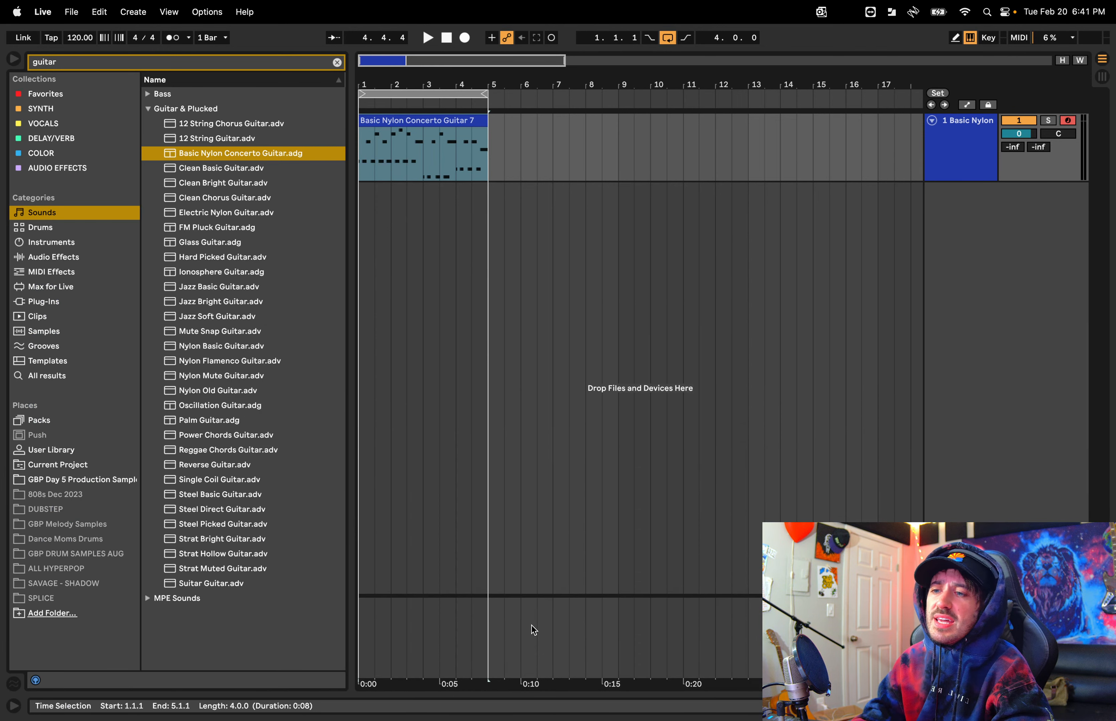
click(661, 291)
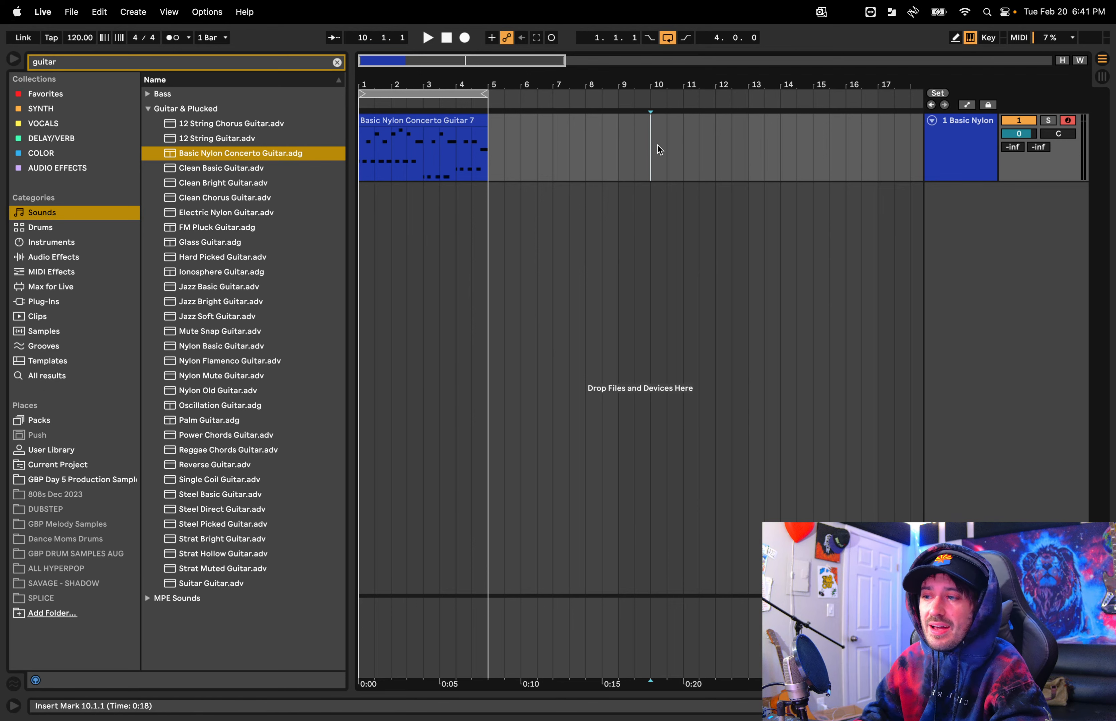
double_click(872, 214)
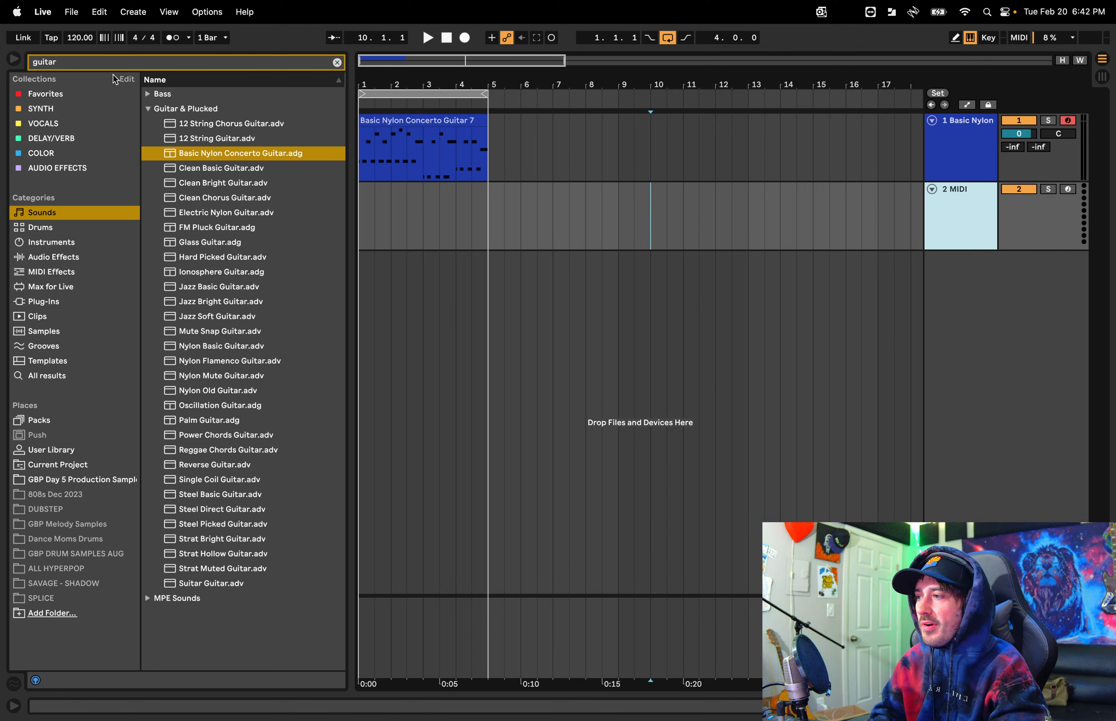
Search the Sounds category for "pad" and audition several presets in the Pad folder, from After Glow Pad to Casino Blips Pad
click(88, 61)
text(pad)
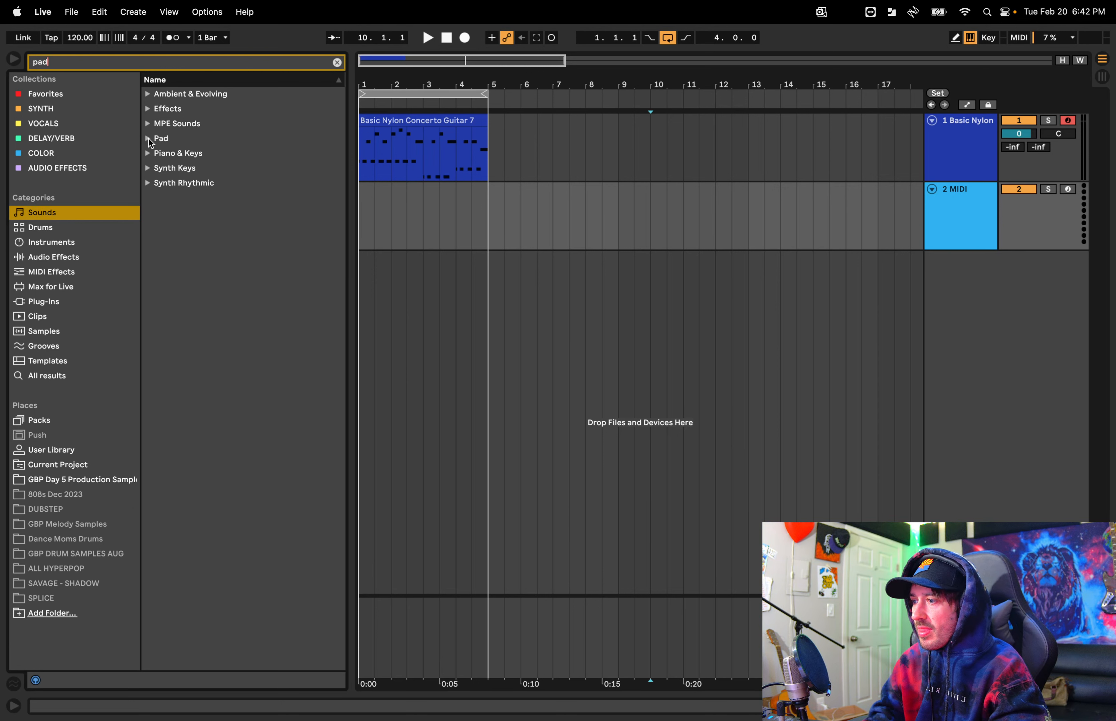
click(148, 138)
click(215, 214)
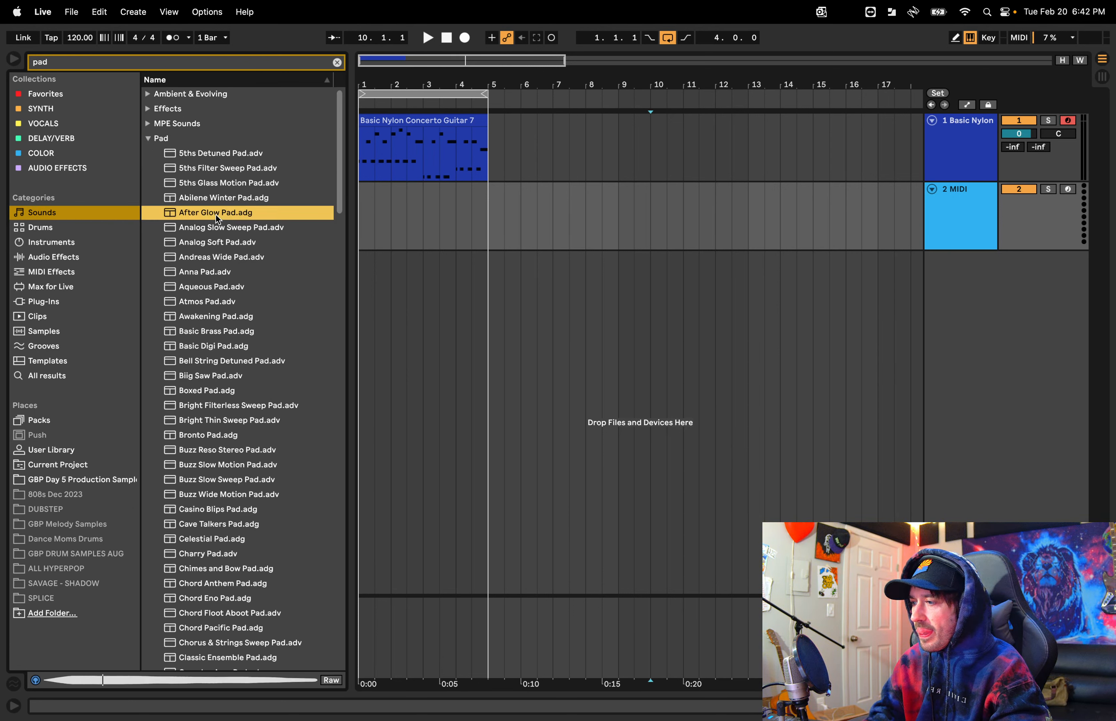
click(224, 330)
click(211, 358)
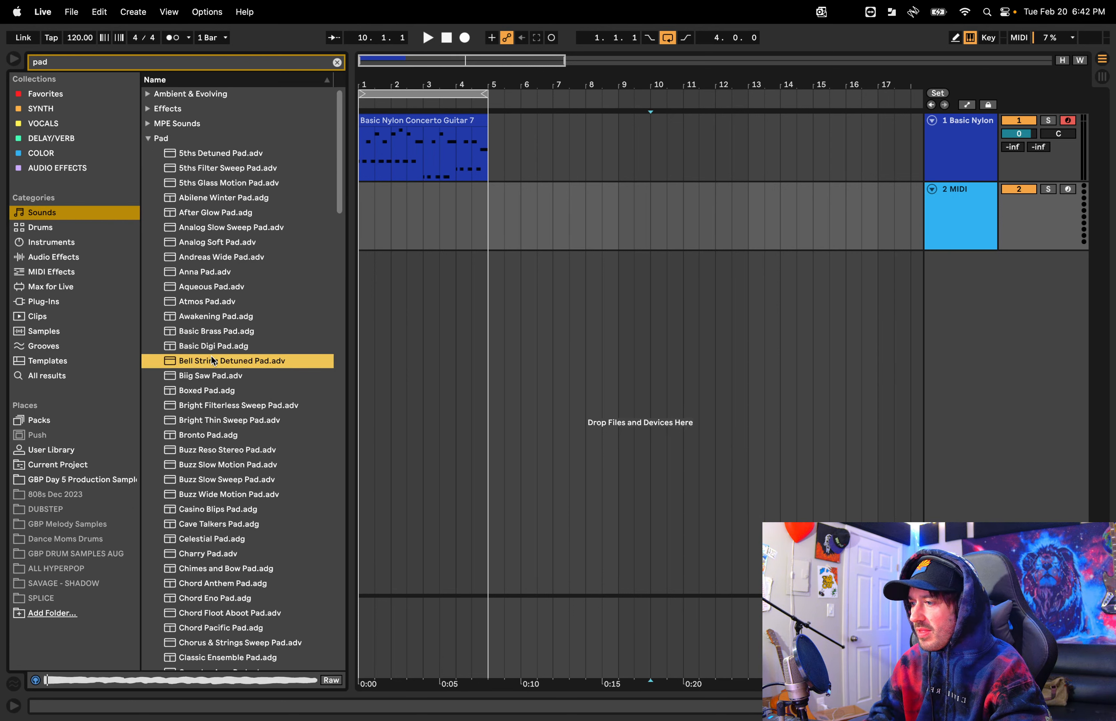
click(210, 390)
click(217, 456)
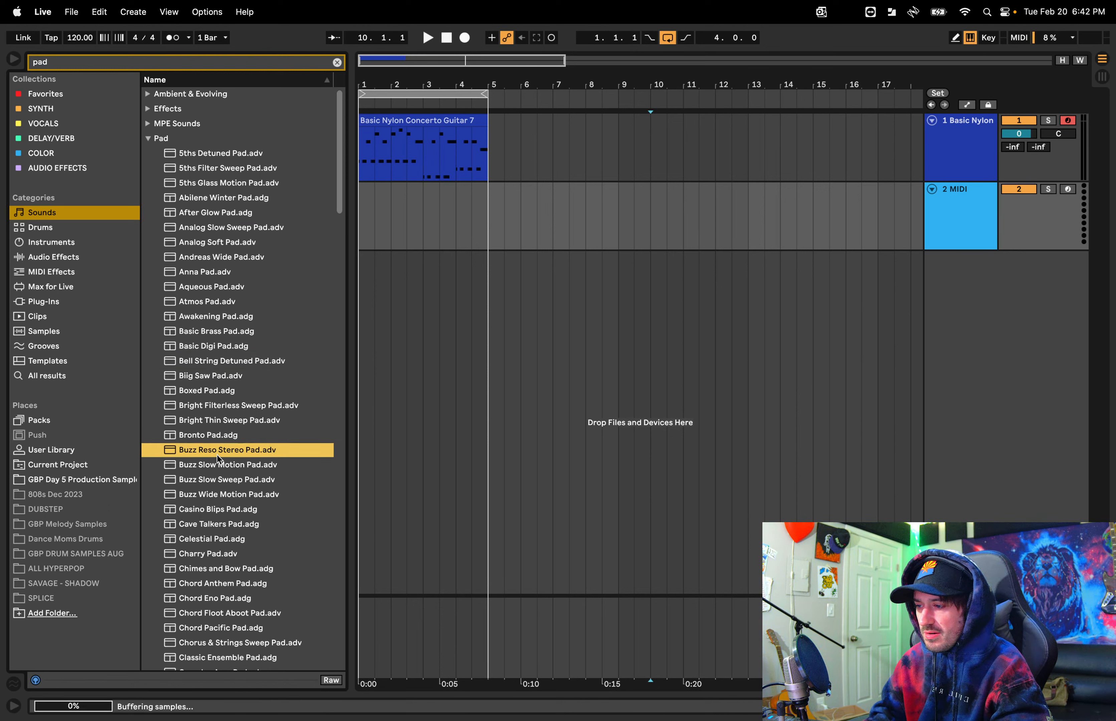
click(227, 511)
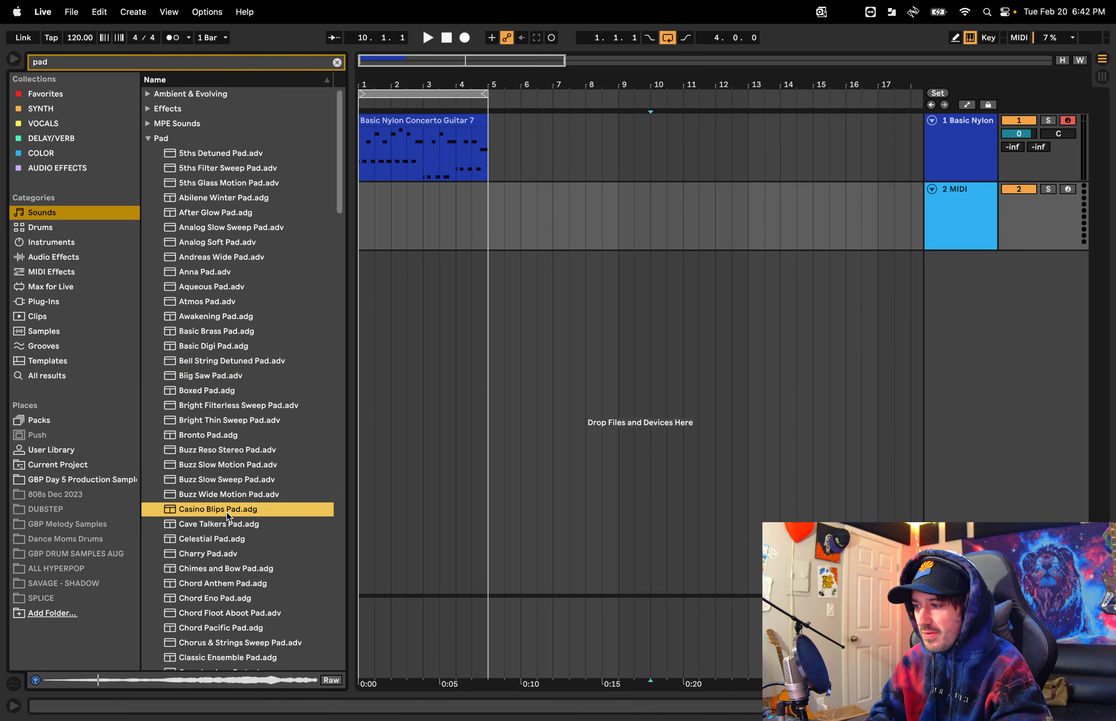
Audition the Charry Pad preset and load it onto the second MIDI track
click(214, 549)
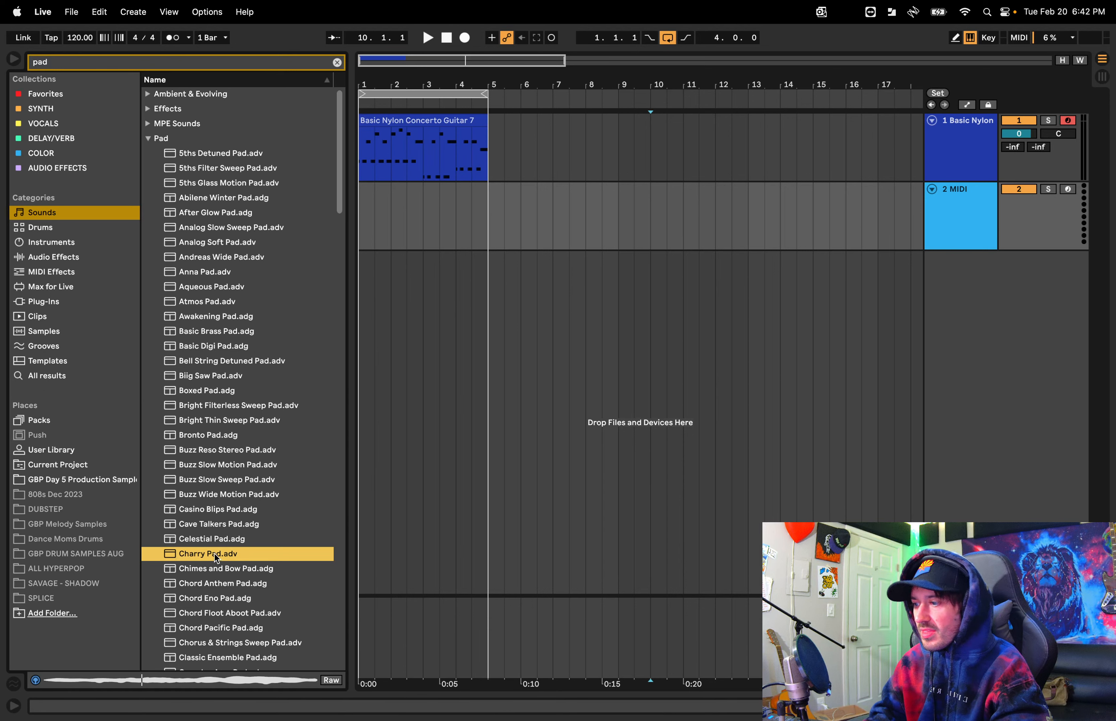
drag(214, 553, 233, 529)
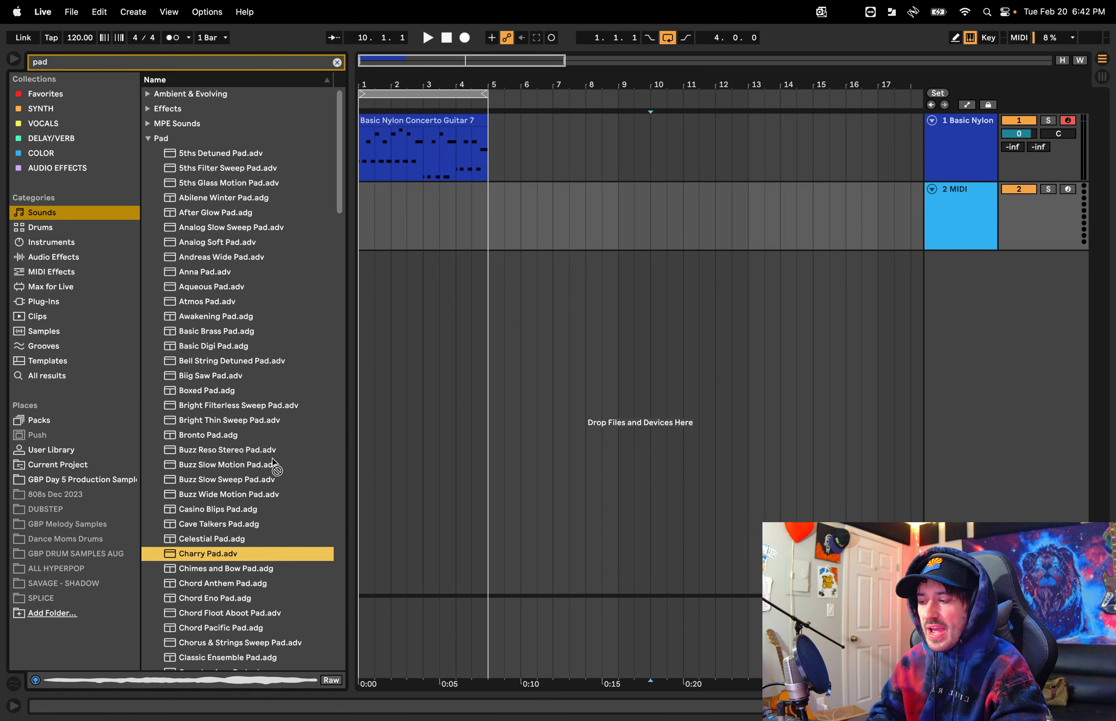
drag(273, 459, 398, 215)
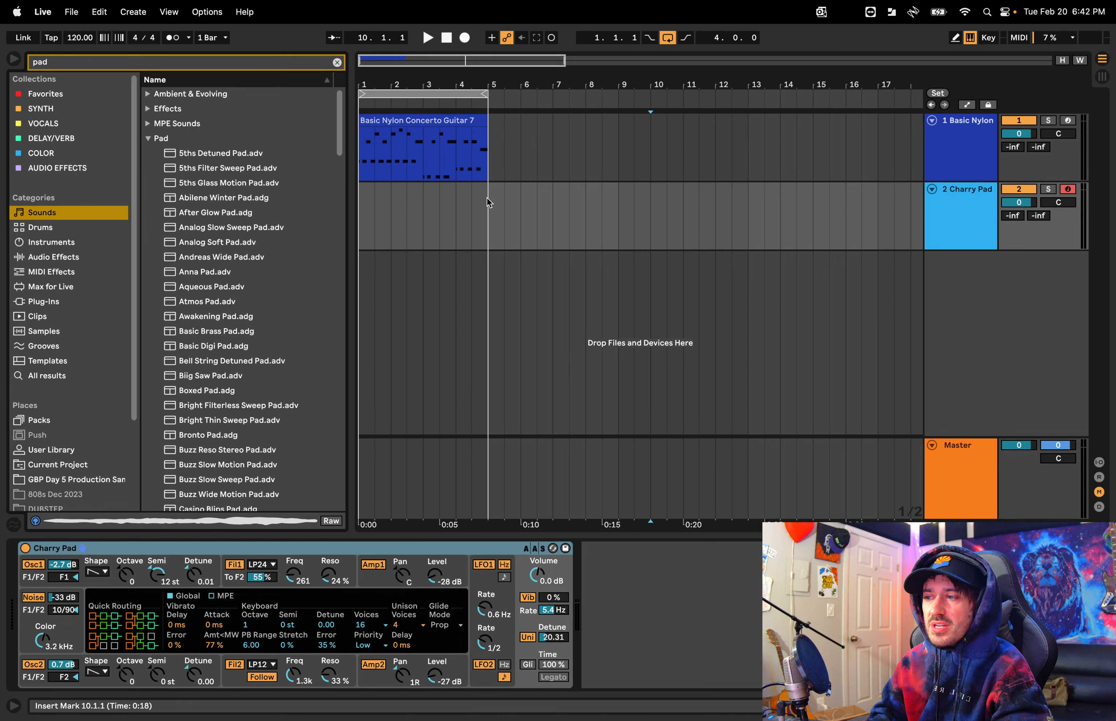
Create an empty four-bar MIDI clip from 1.1.1 to 5.1.1 on the Charry Pad track and enlarge its note editor
drag(486, 198, 358, 203)
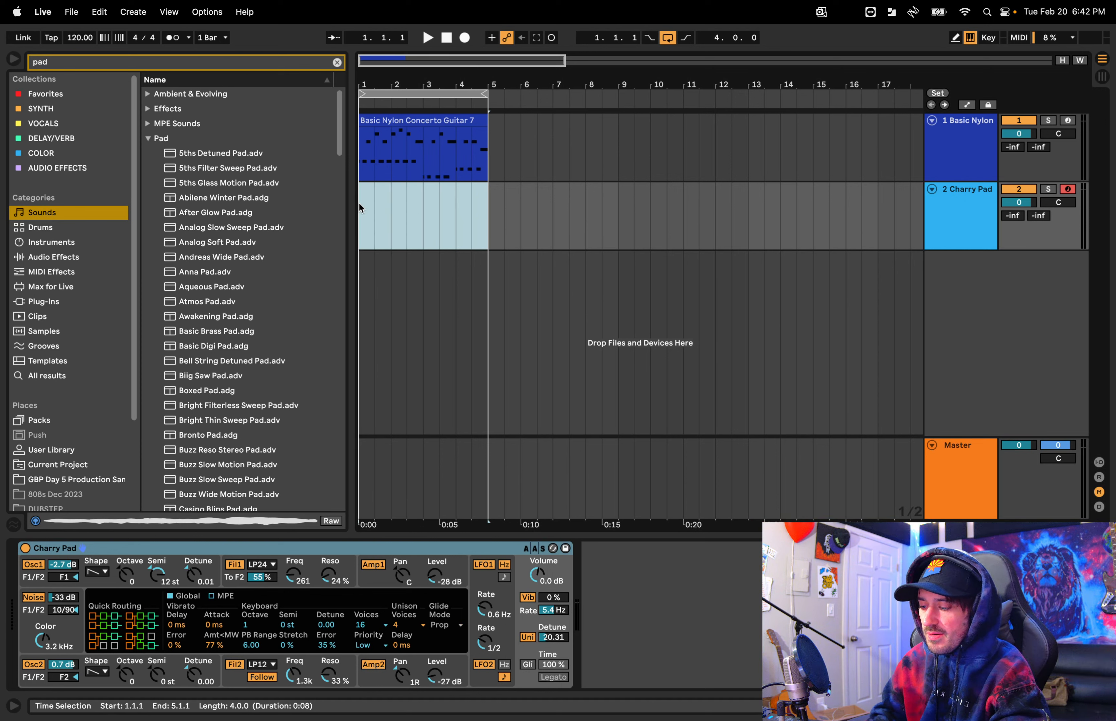
key(super+shift+m)
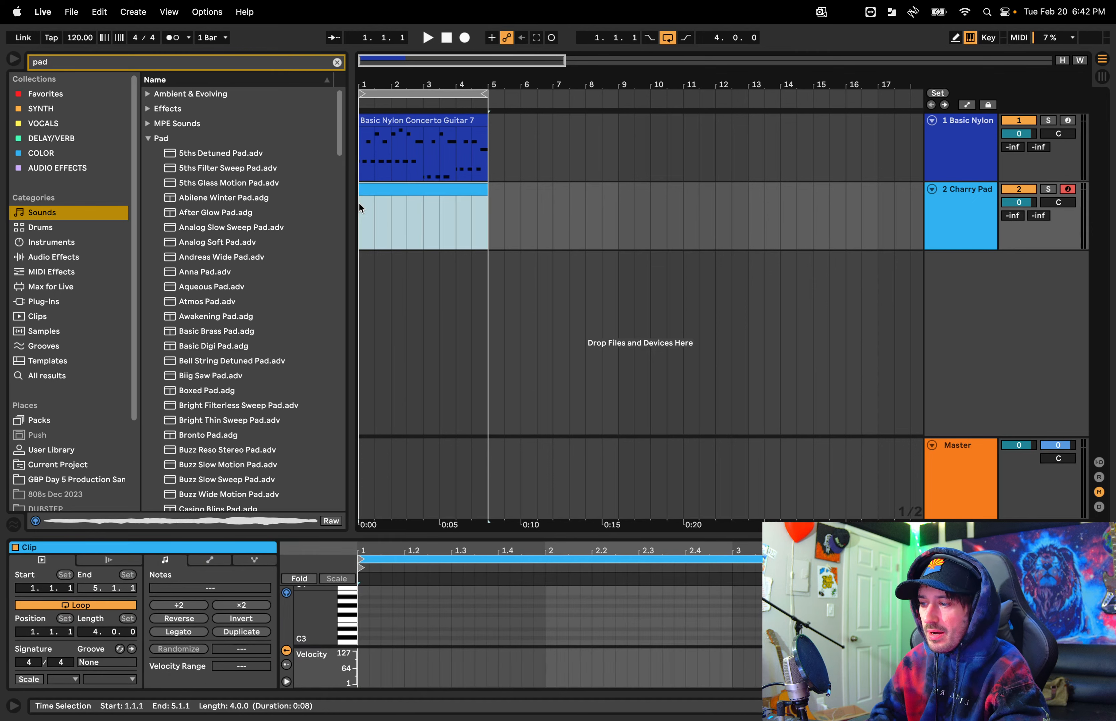
drag(500, 533, 483, 394)
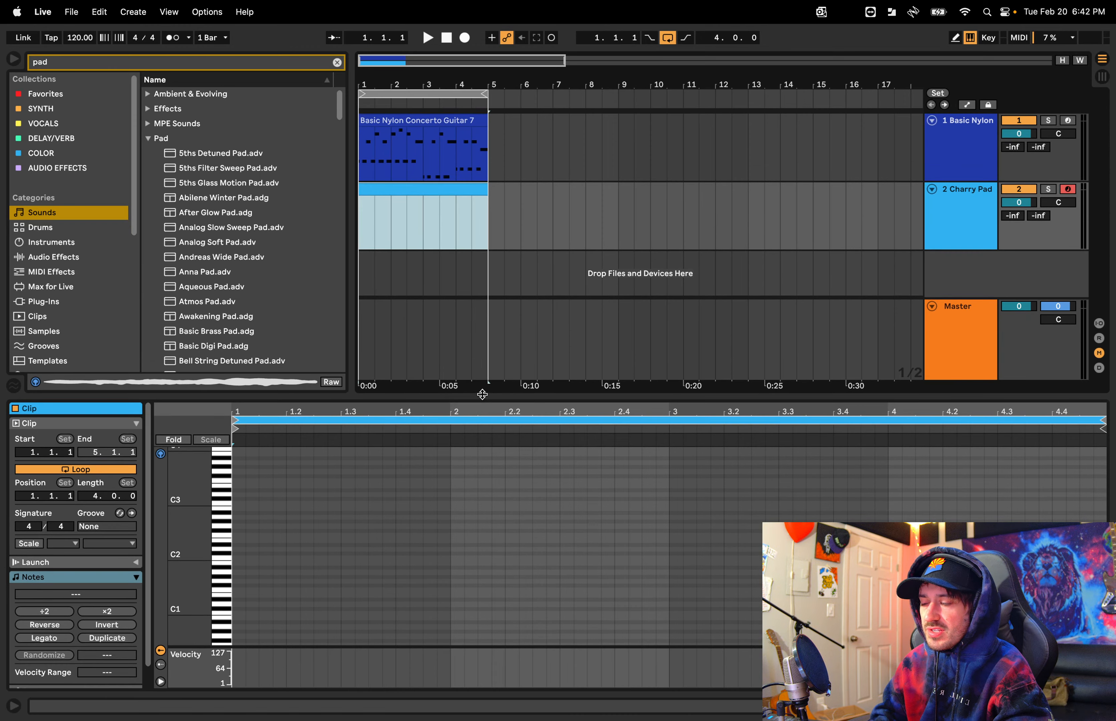
Examine the low notes of the guitar clip across its four bars to find the root notes for the pad
click(438, 123)
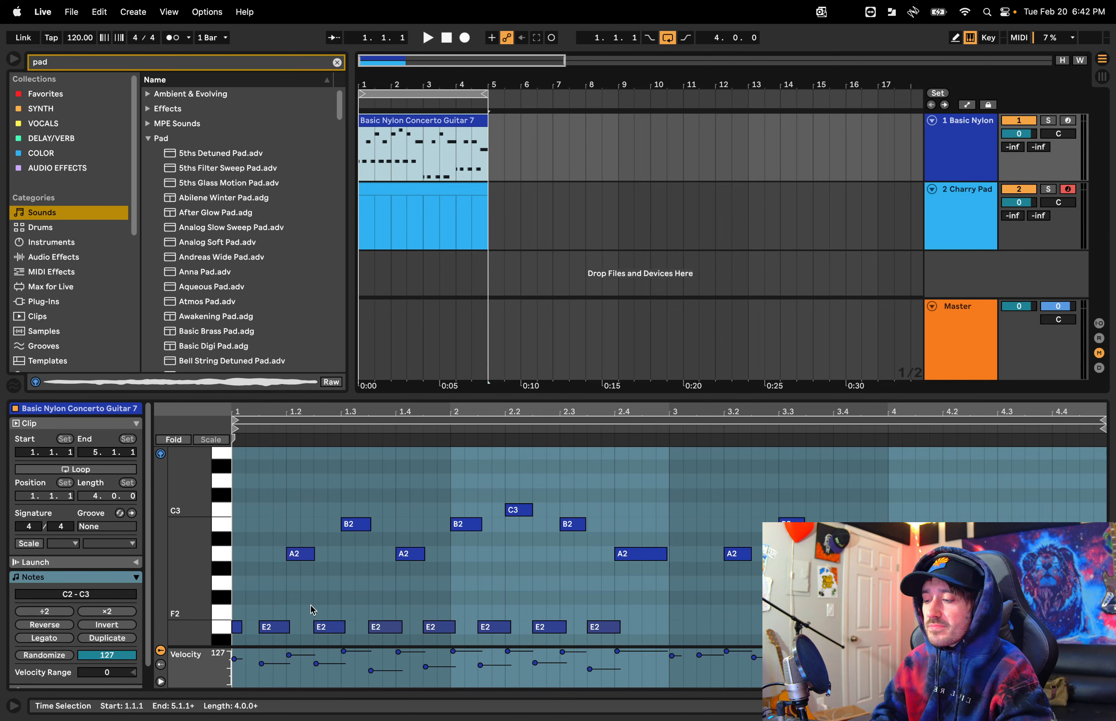
scroll(314, 610, down, 2)
drag(436, 398, 433, 188)
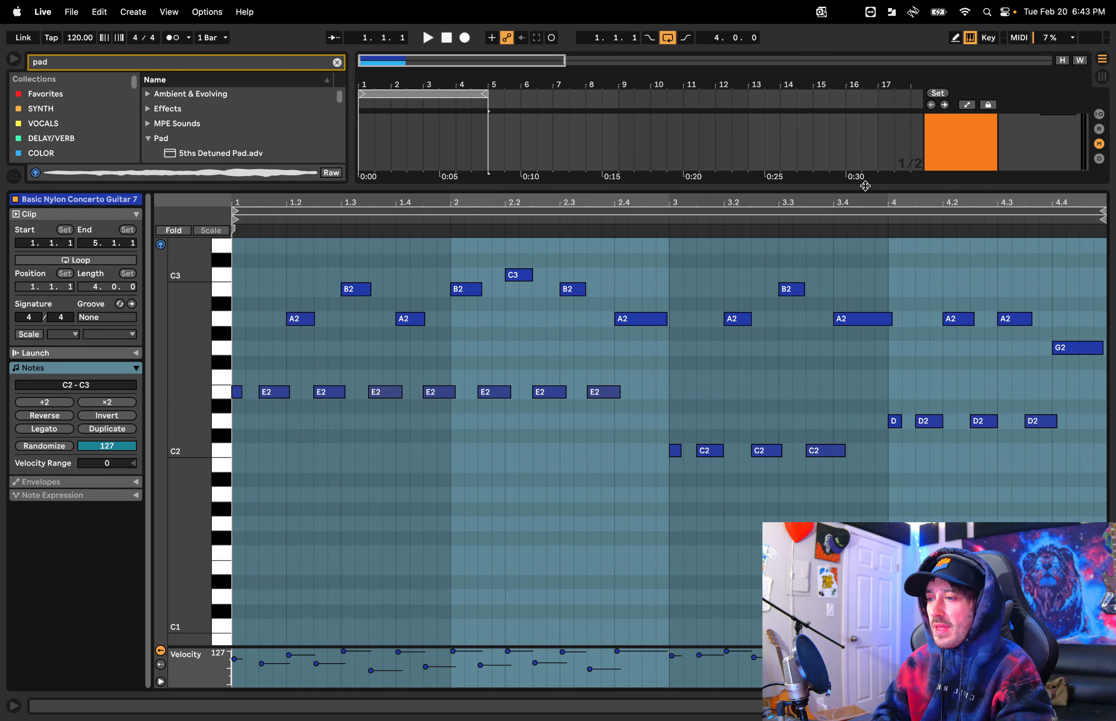
drag(865, 186, 885, 468)
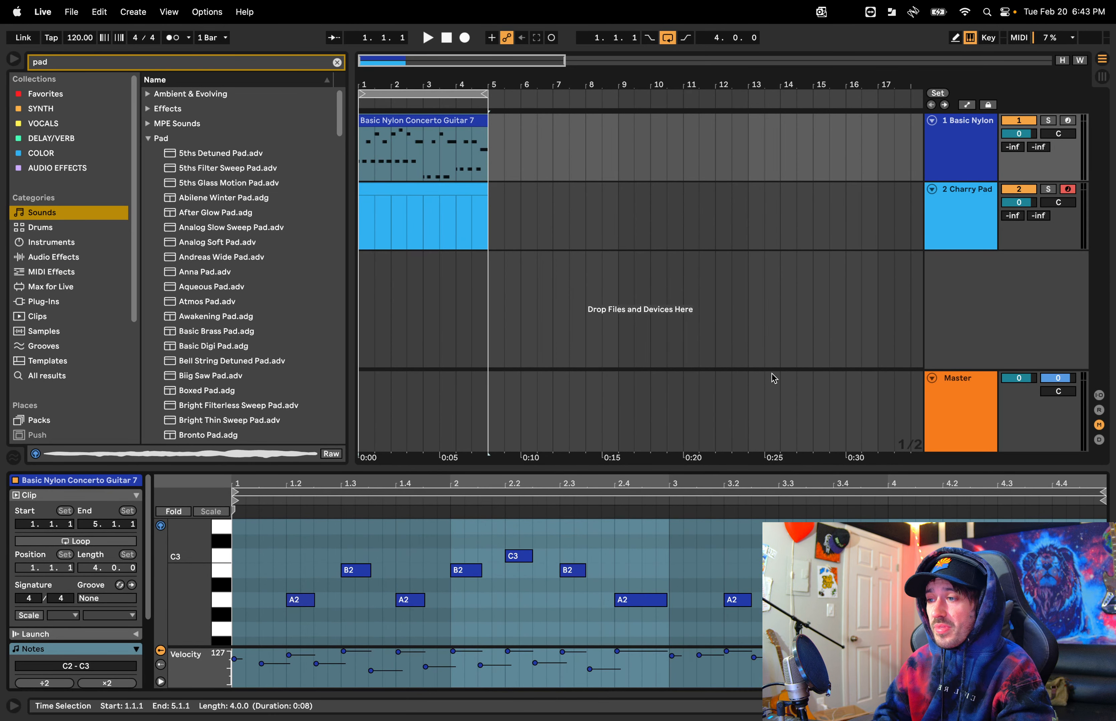
Open the empty Charry Pad clip in an enlarged note editor and add an E2 note from 1.1.1 to 3.1.1
double_click(427, 195)
drag(419, 468, 416, 243)
drag(175, 446, 175, 446)
scroll(257, 425, up, 2)
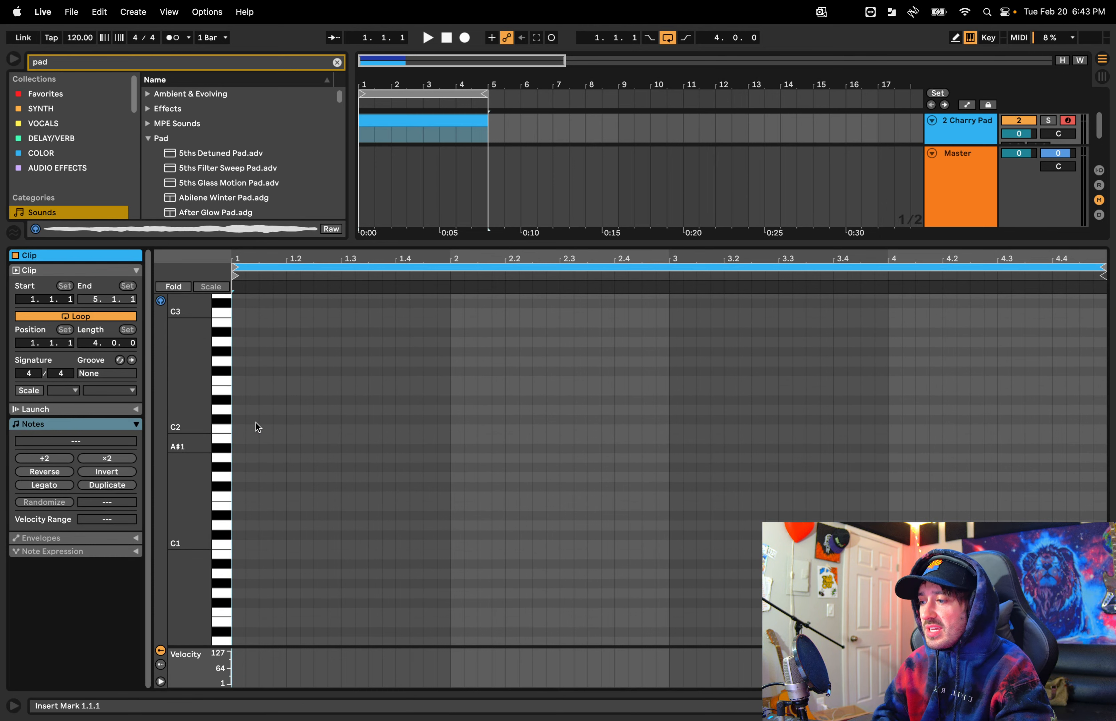
double_click(239, 390)
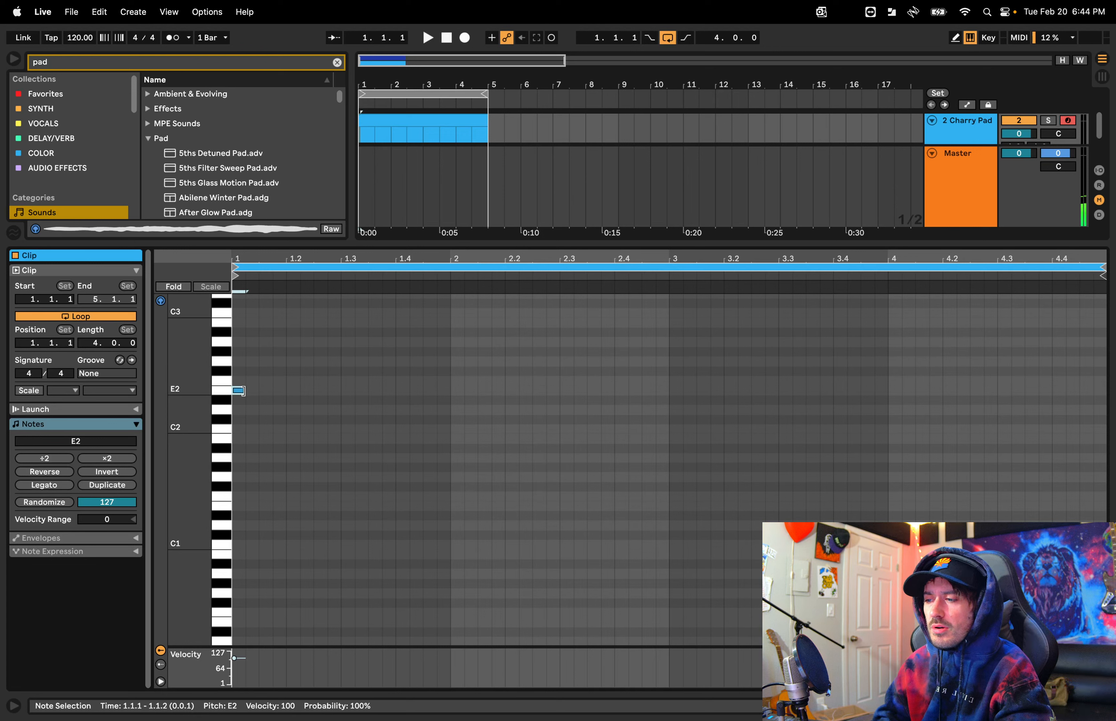
drag(242, 391, 671, 398)
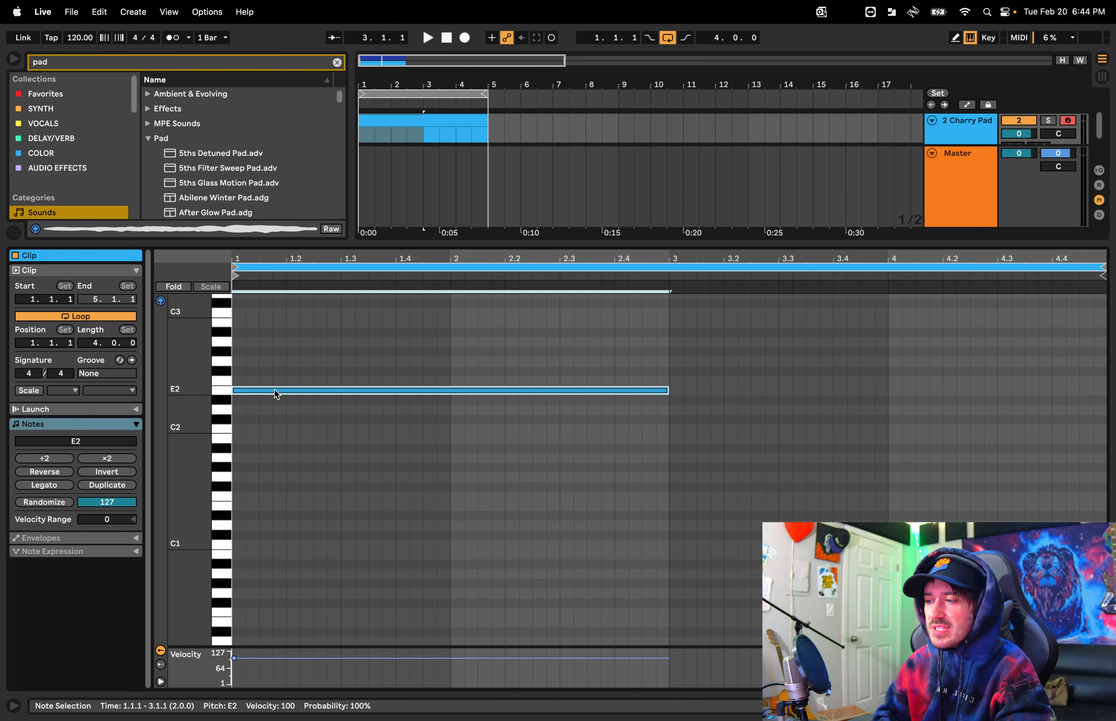
Add a one-bar C2 note at bar 3 and a one-bar D2 note at bar 4, and briefly play the clip
double_click(675, 429)
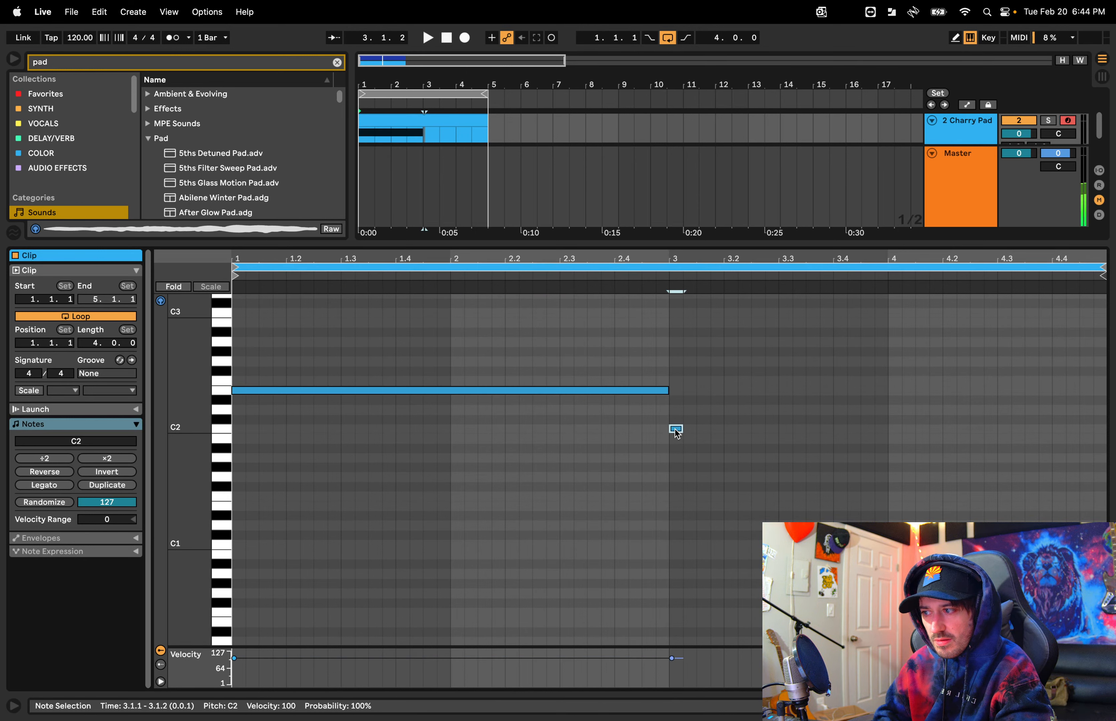
drag(681, 429, 884, 428)
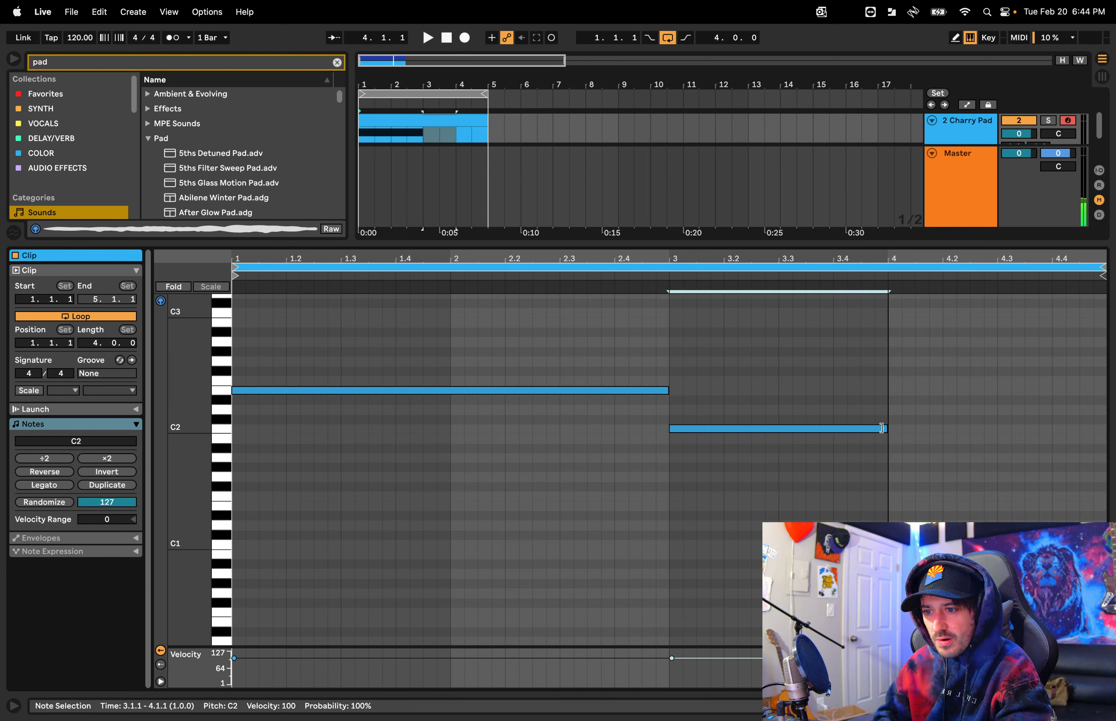
double_click(894, 410)
drag(894, 410, 1105, 413)
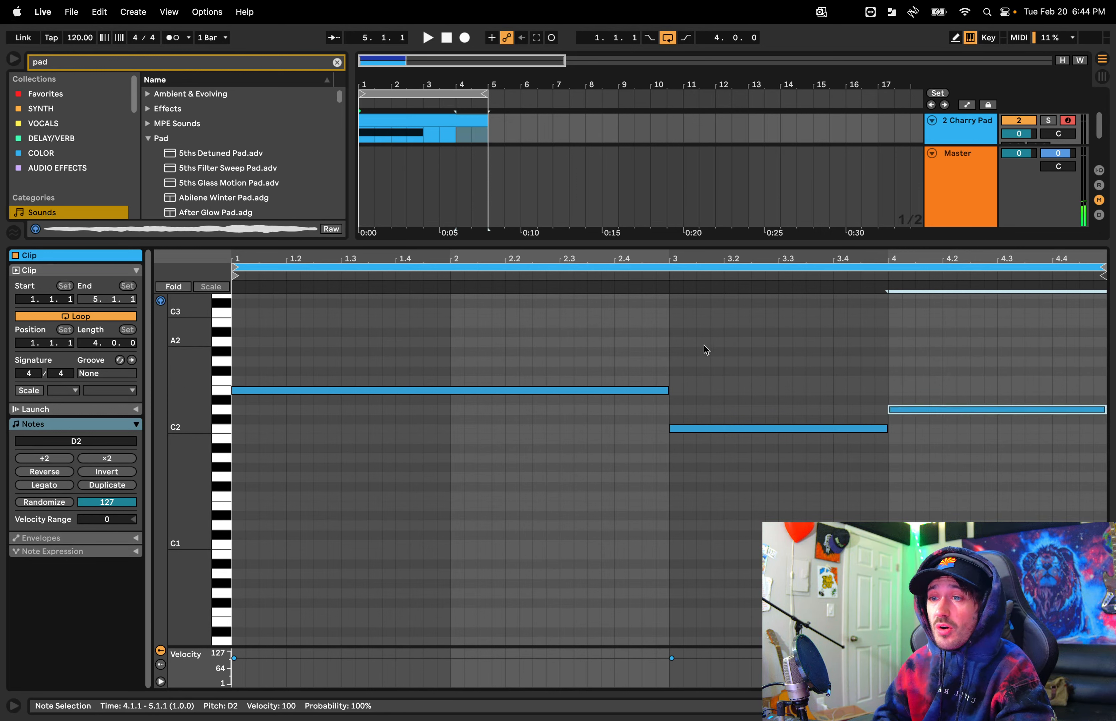
key(space)
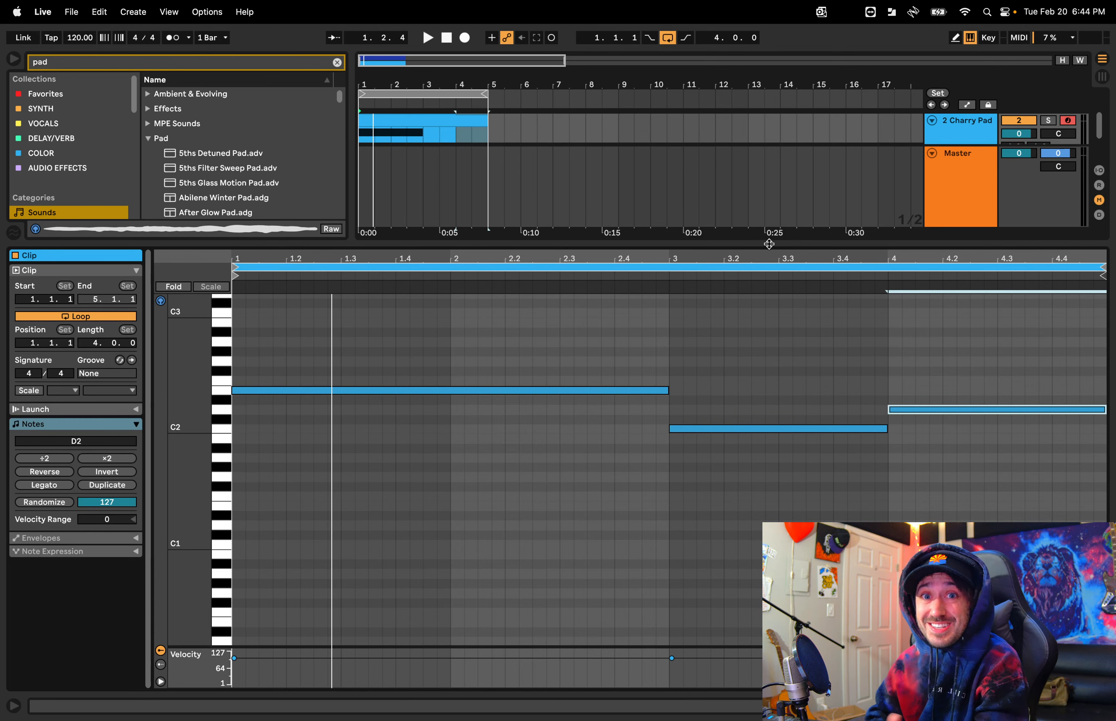
scroll(487, 462, up, 4)
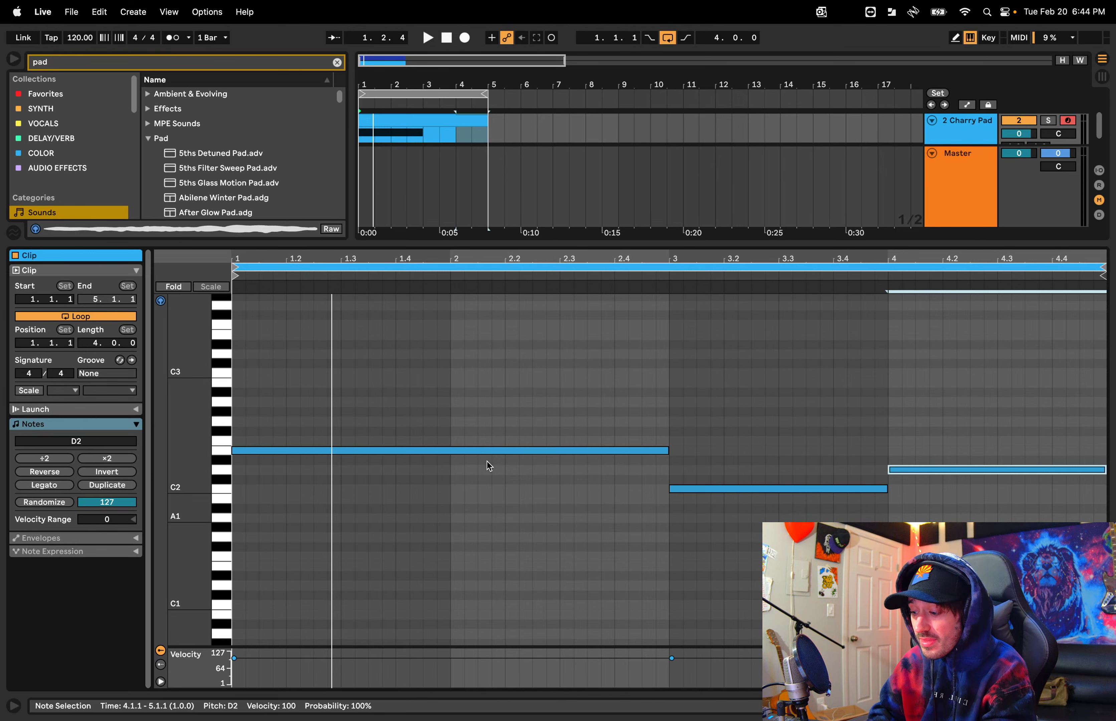
scroll(486, 462, up, 2)
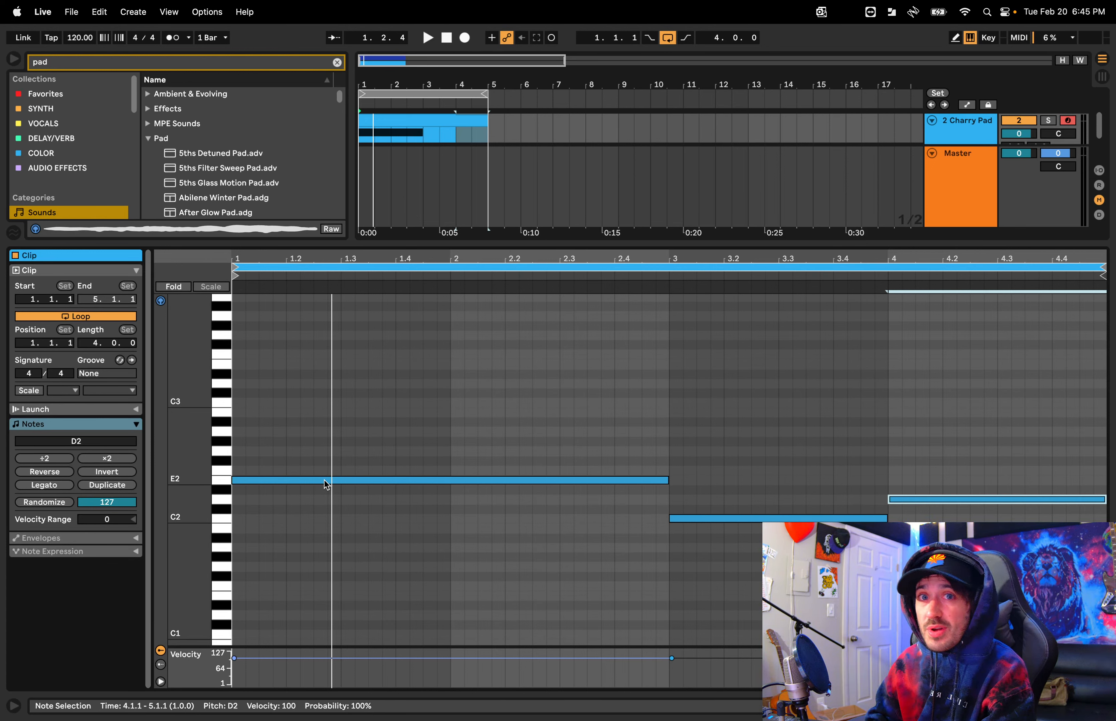
mouse_move(327, 484)
mouse_down()
mouse_move(324, 464)
mouse_move(326, 483)
mouse_up()
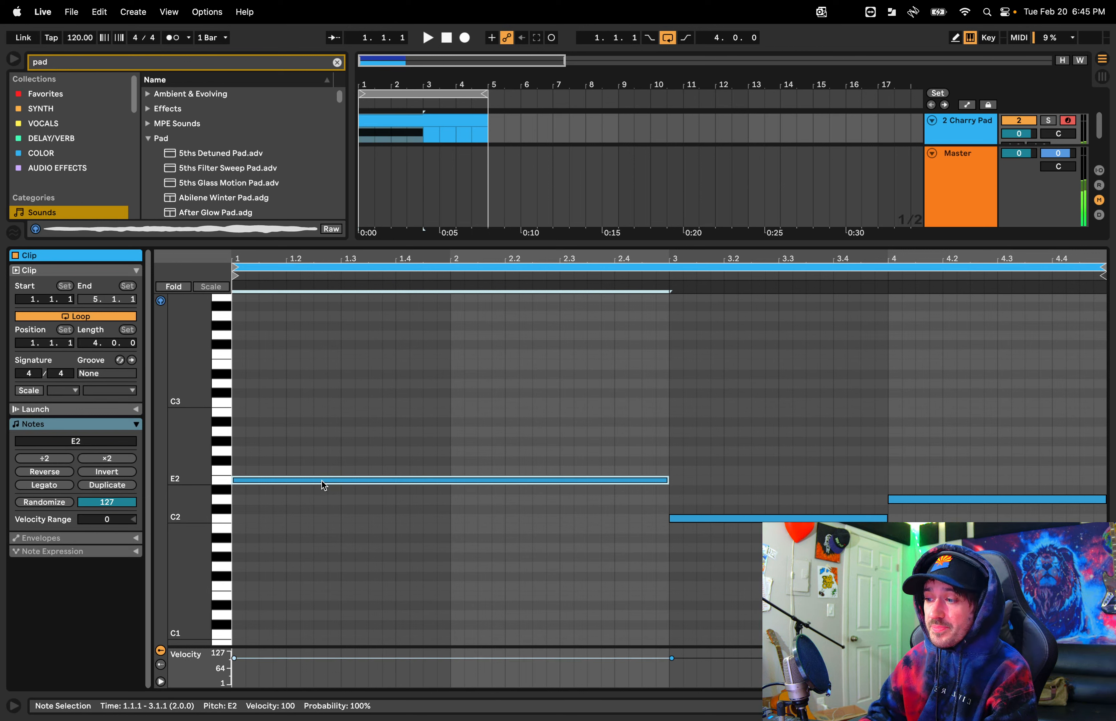
drag(323, 481, 320, 451)
drag(321, 450, 322, 423)
key(super+z)
key(super+z)
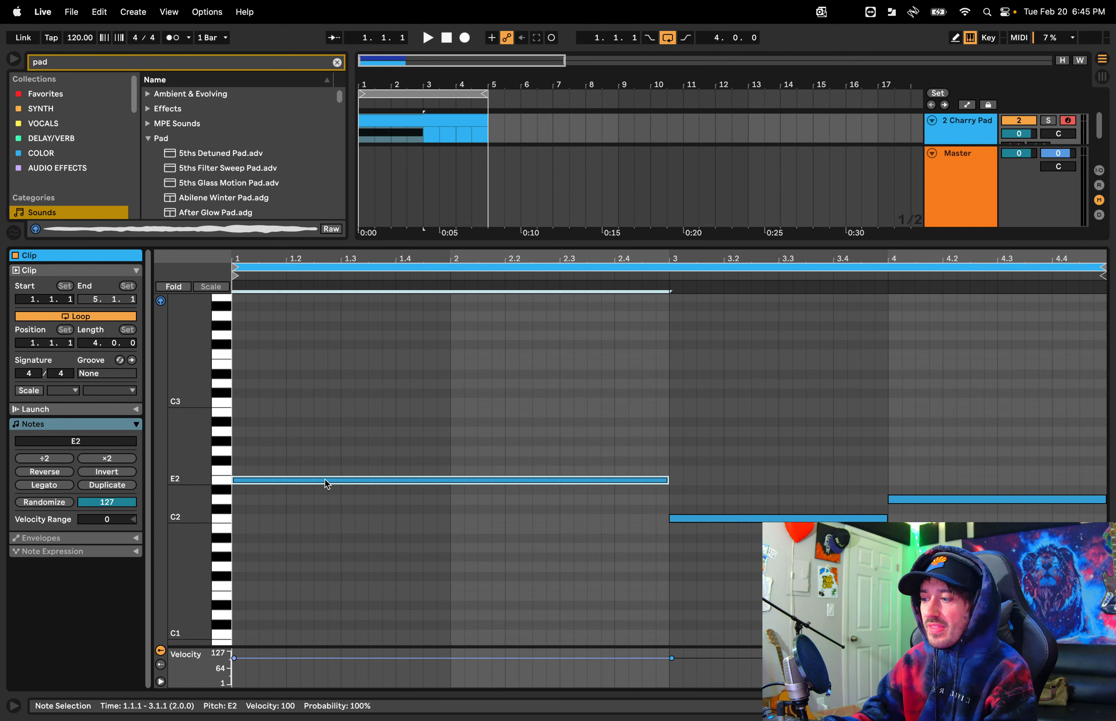
Copy the two-bar E2 note to G2 and B2 to stack a three-note chord, and play it back briefly
drag(326, 478, 325, 415)
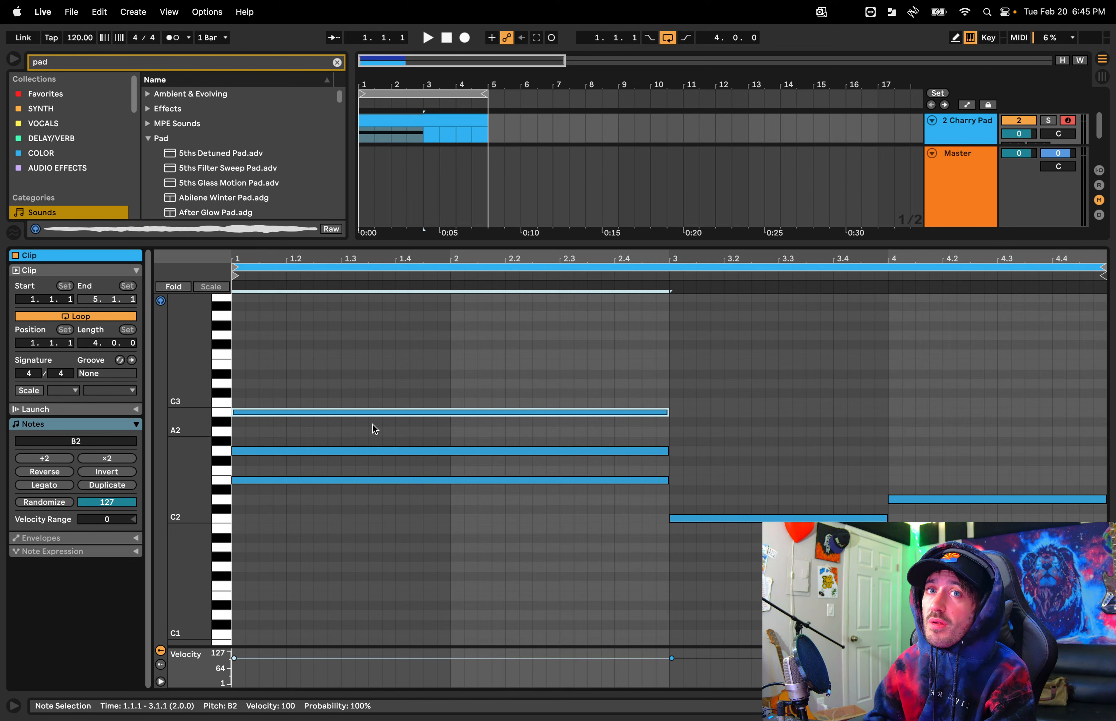
key(space)
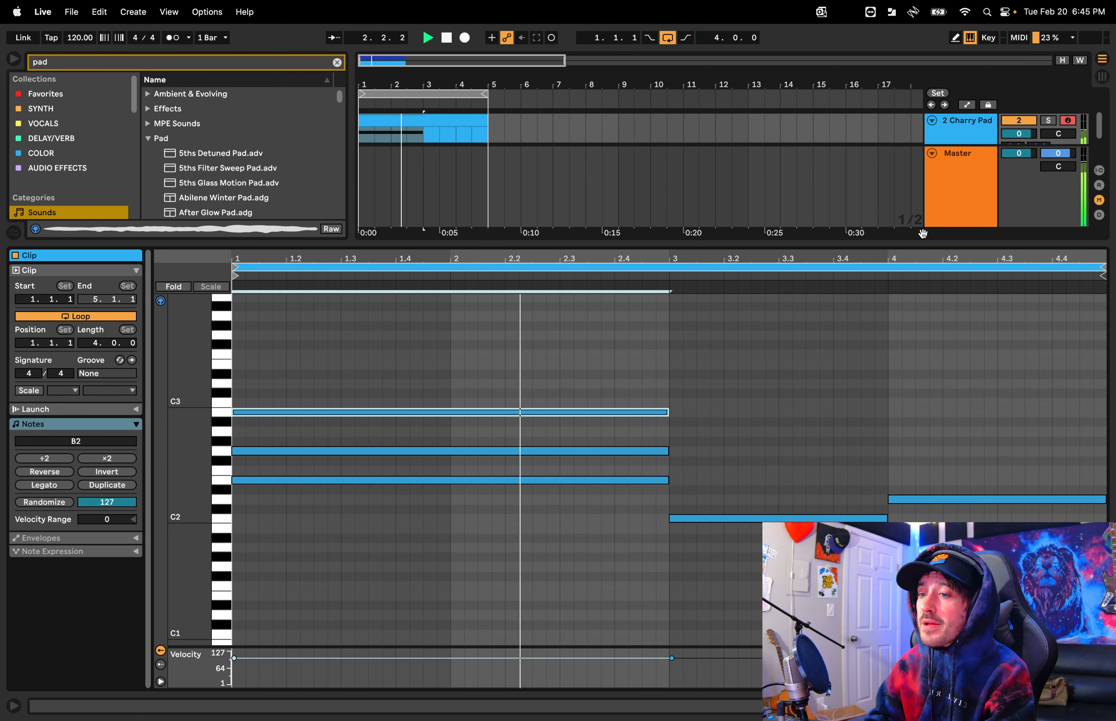
key(space)
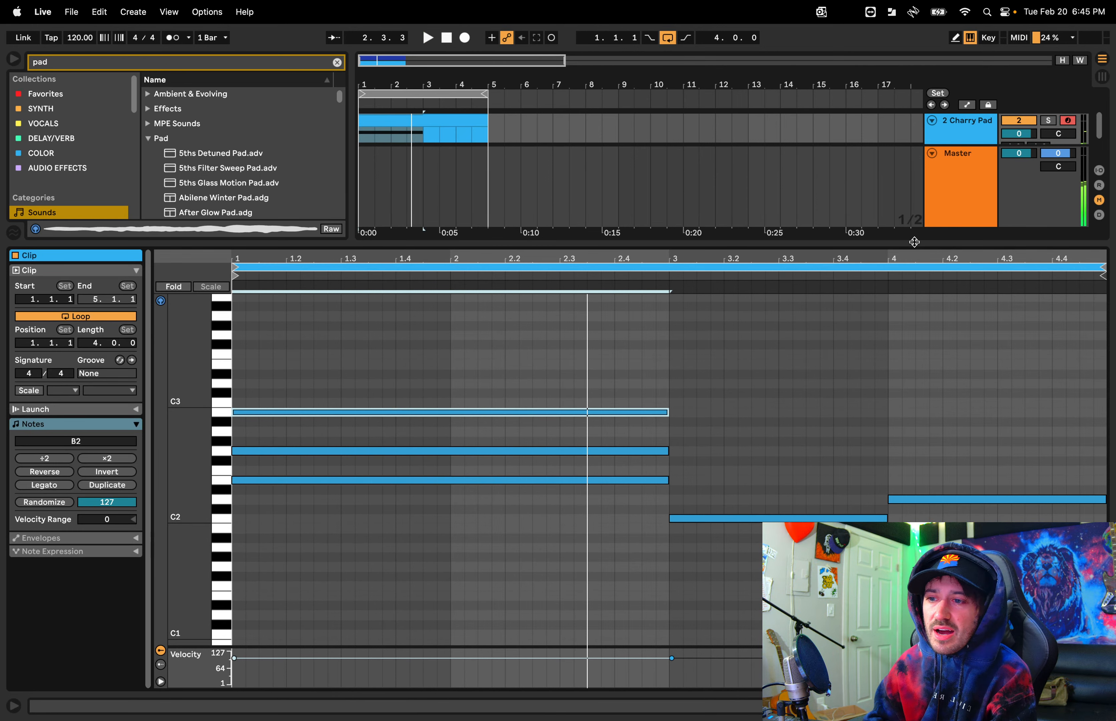
Lower the Charry Pad track's volume to -8.2 dB and check the level with a short playback
drag(914, 242, 915, 305)
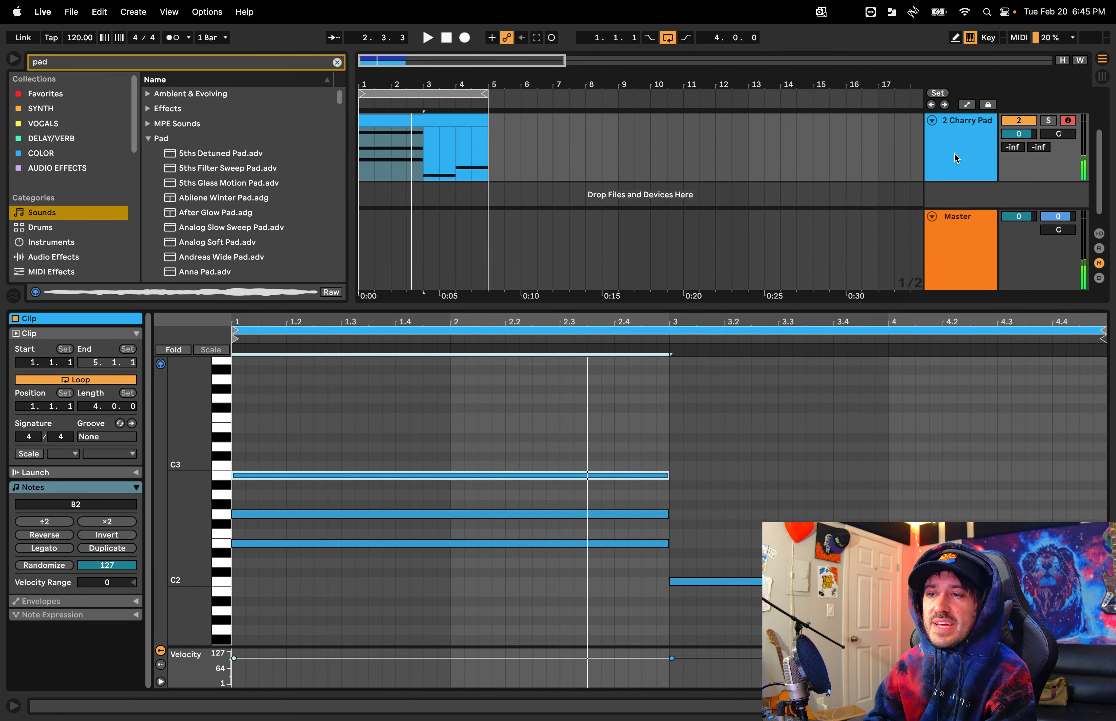
click(1021, 134)
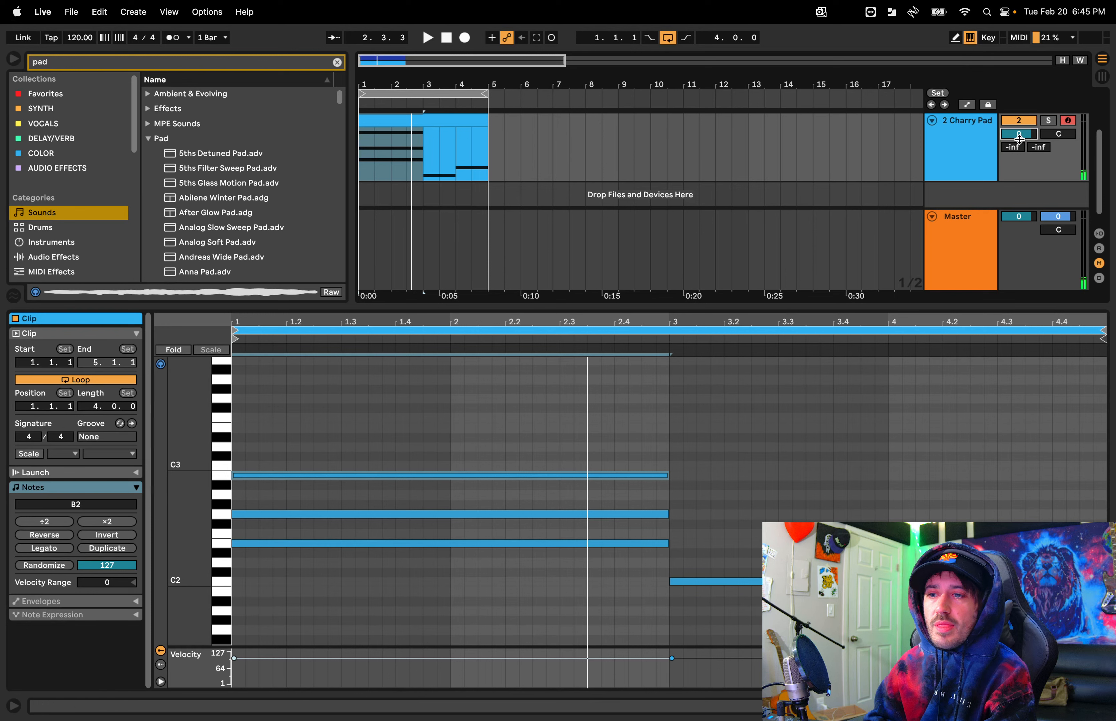
drag(1019, 134, 1020, 163)
key(space)
key(space)
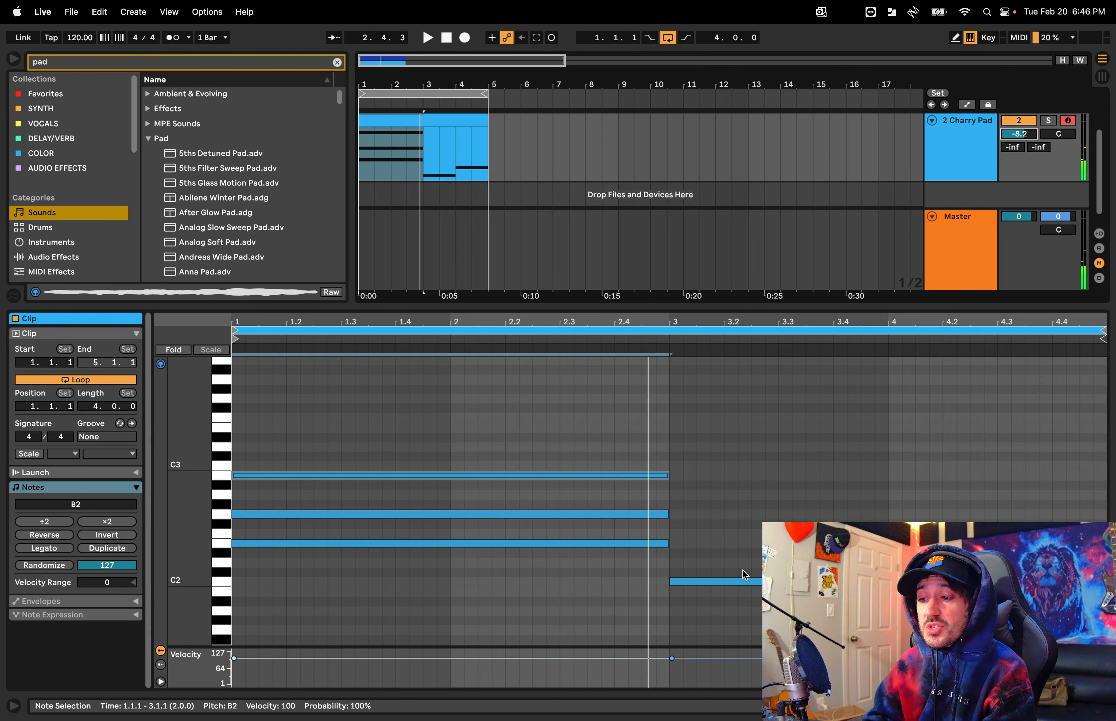
Copy the bar 3 C2 note to D#2 and G2 to build a three-note chord, and play it in Ableton Live
click(727, 582)
drag(717, 581, 717, 555)
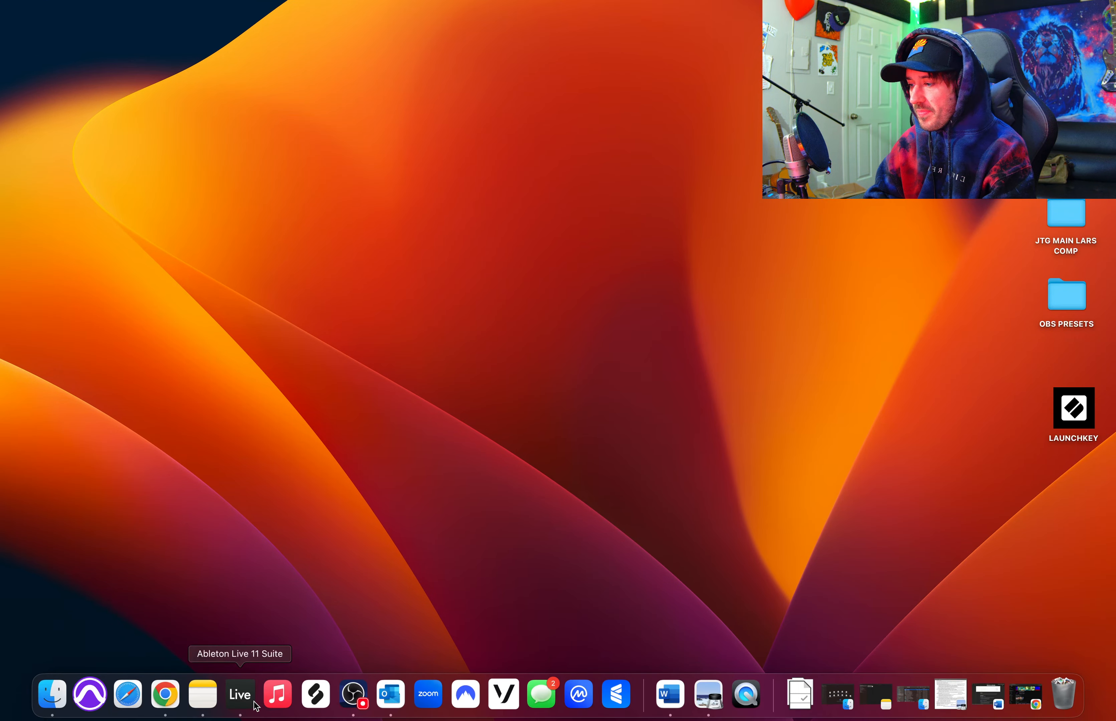
click(240, 695)
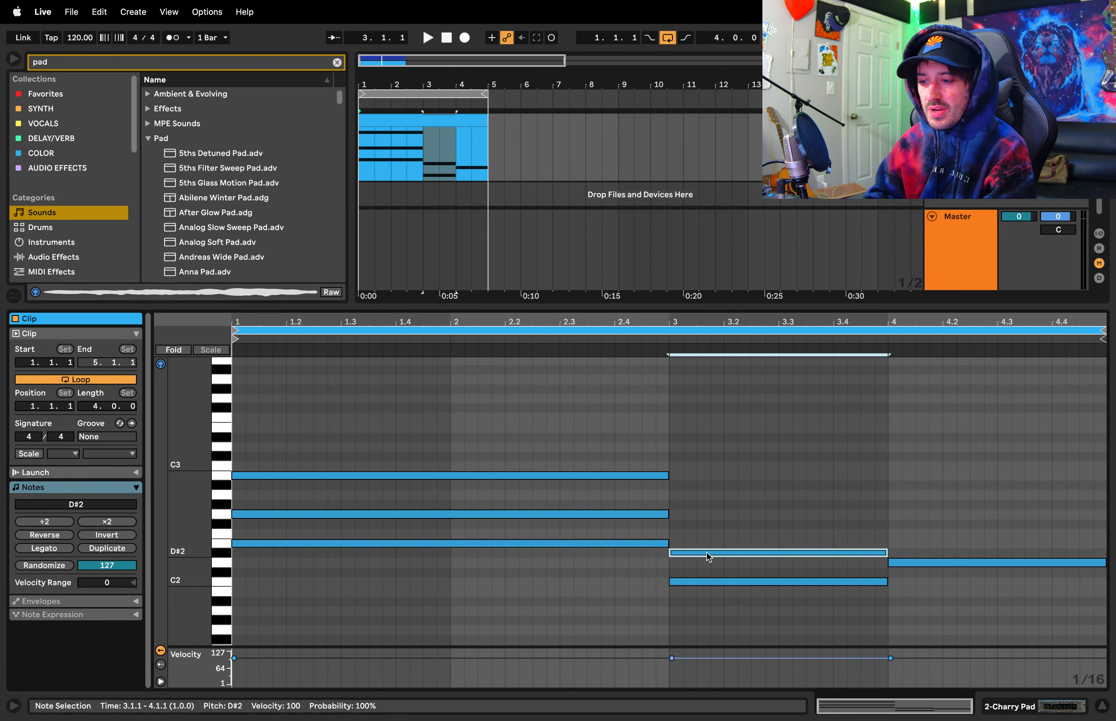
drag(706, 553, 707, 518)
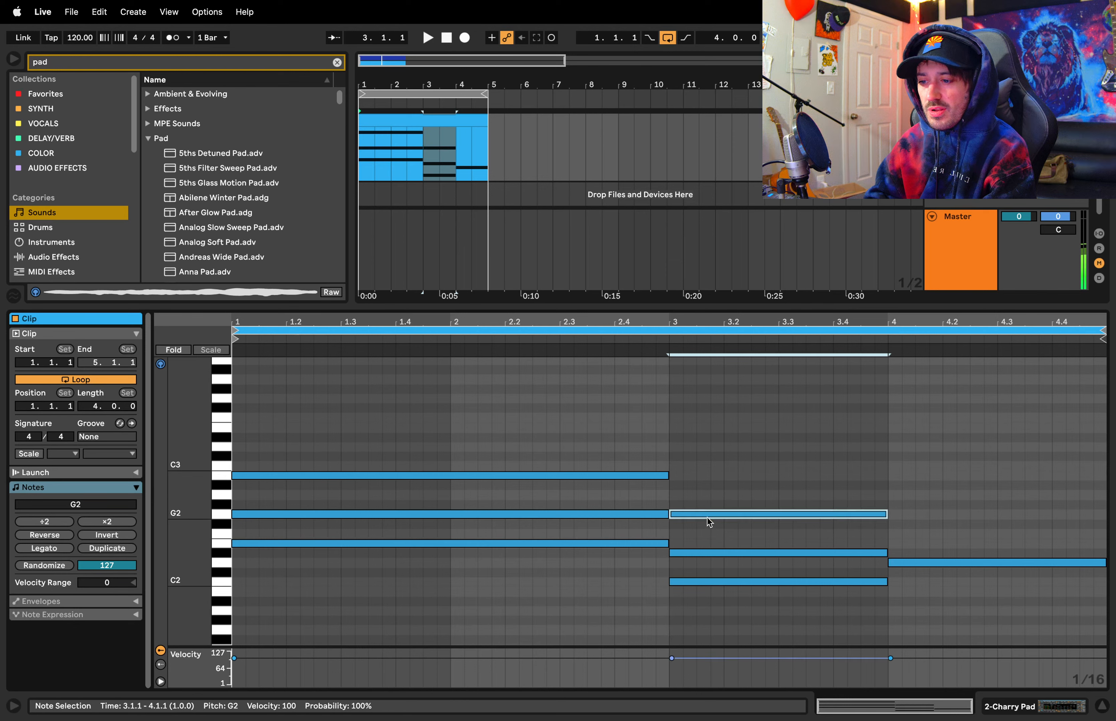
key(space)
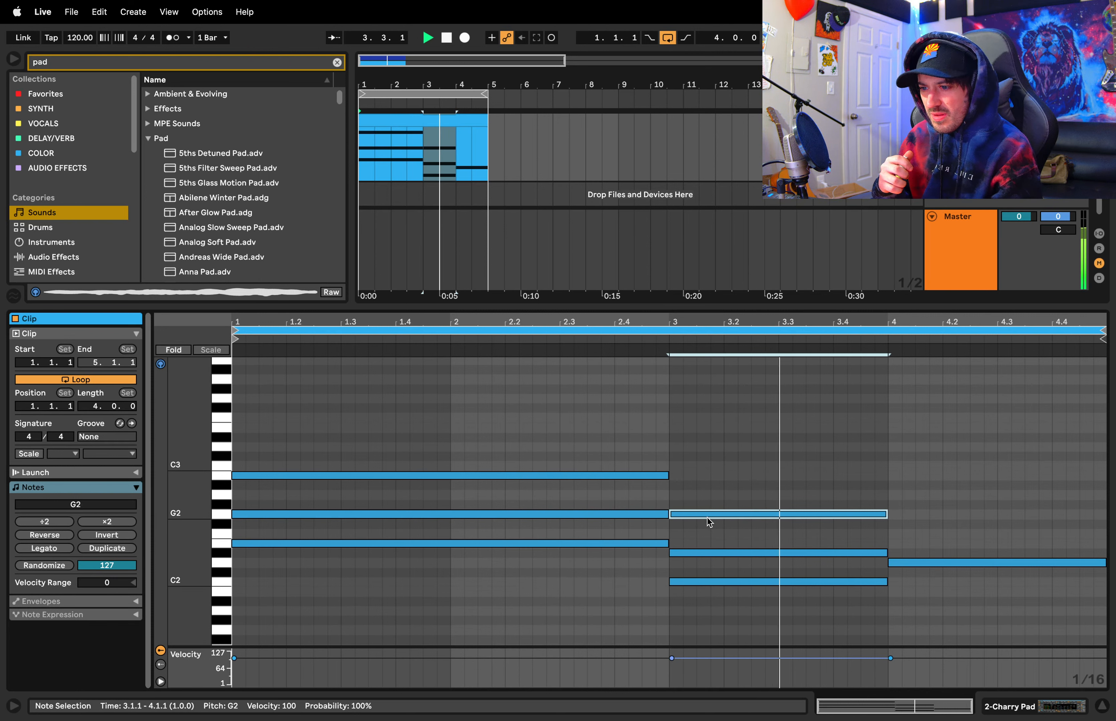
Replace the bar 3 chord's D#2 and G2 notes with copies of C2 at E2 and G2, and play the clip
key(space)
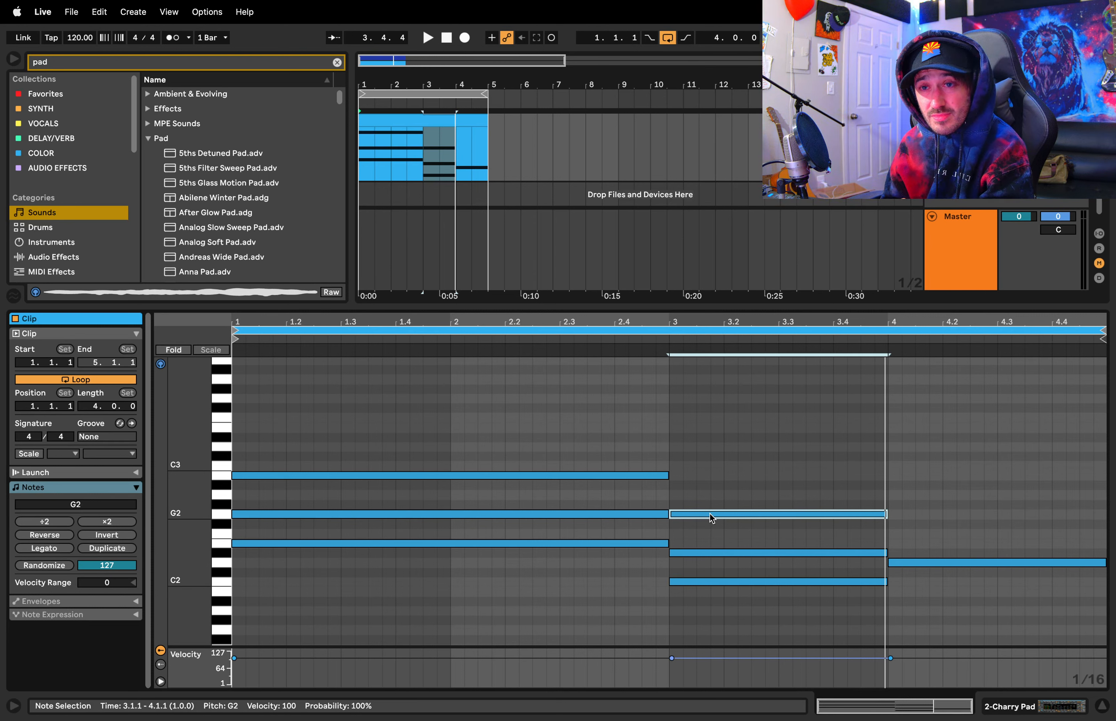
key(space)
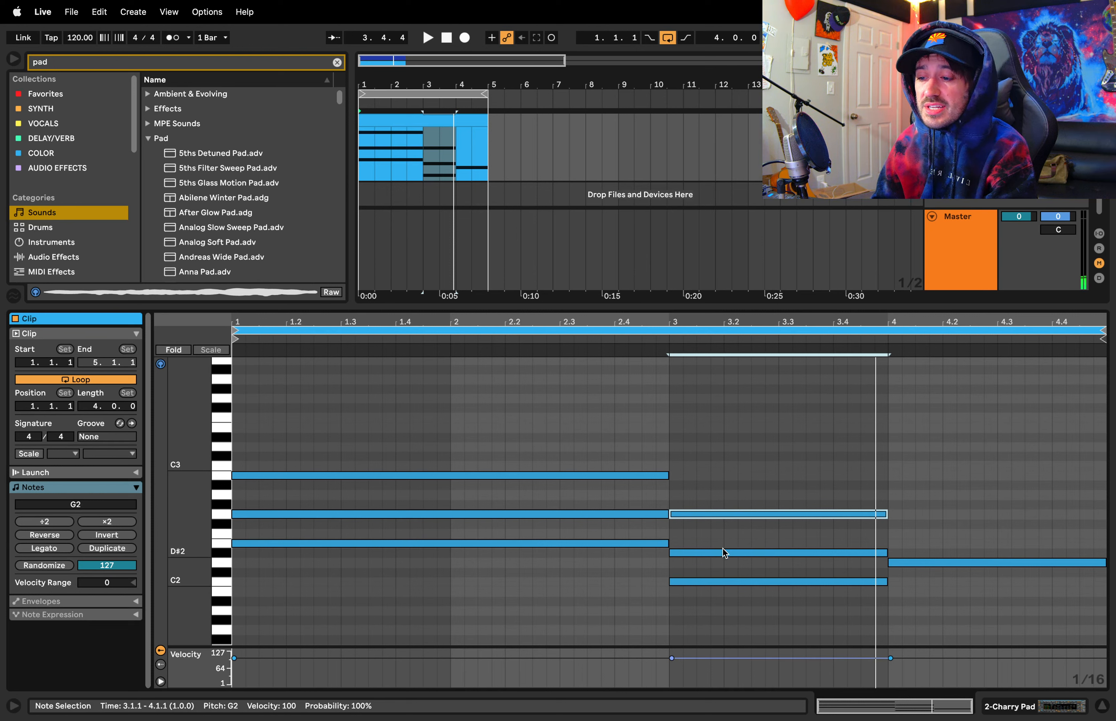
drag(717, 562, 717, 508)
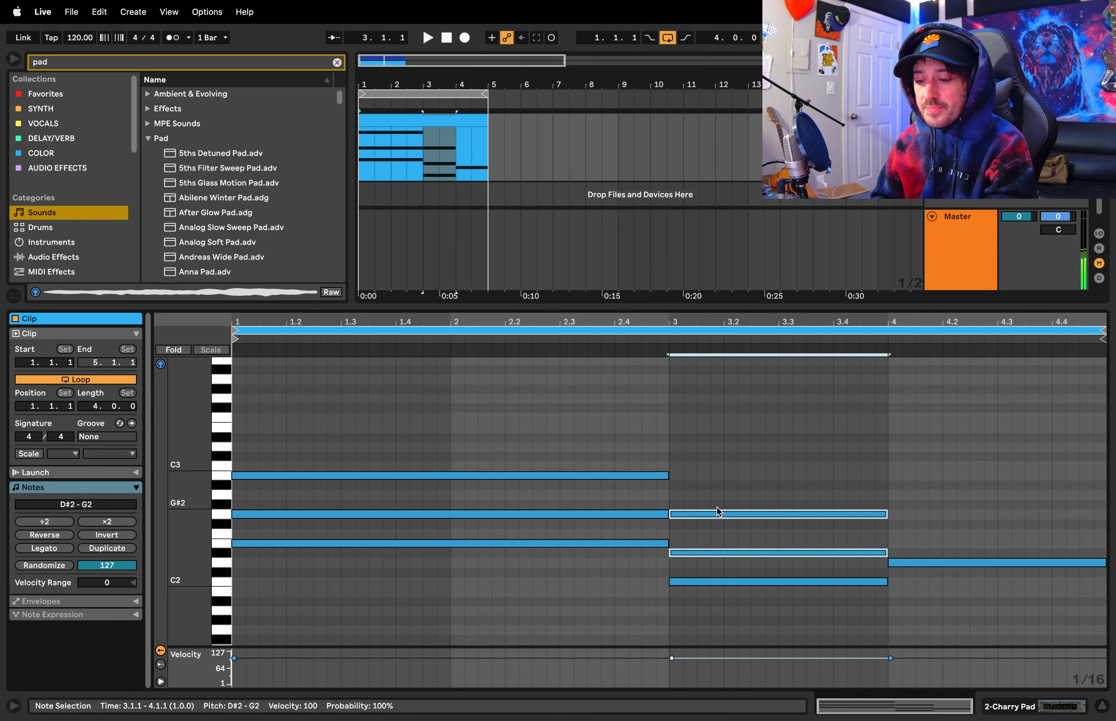
key(Delete)
click(700, 581)
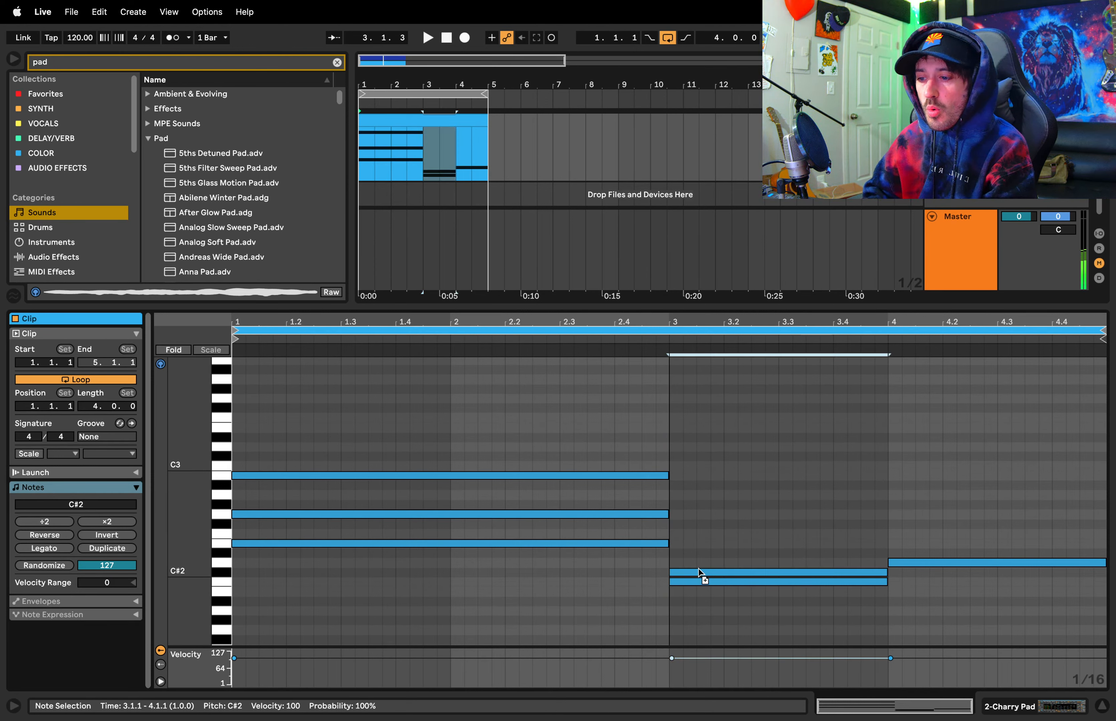
drag(702, 578, 699, 515)
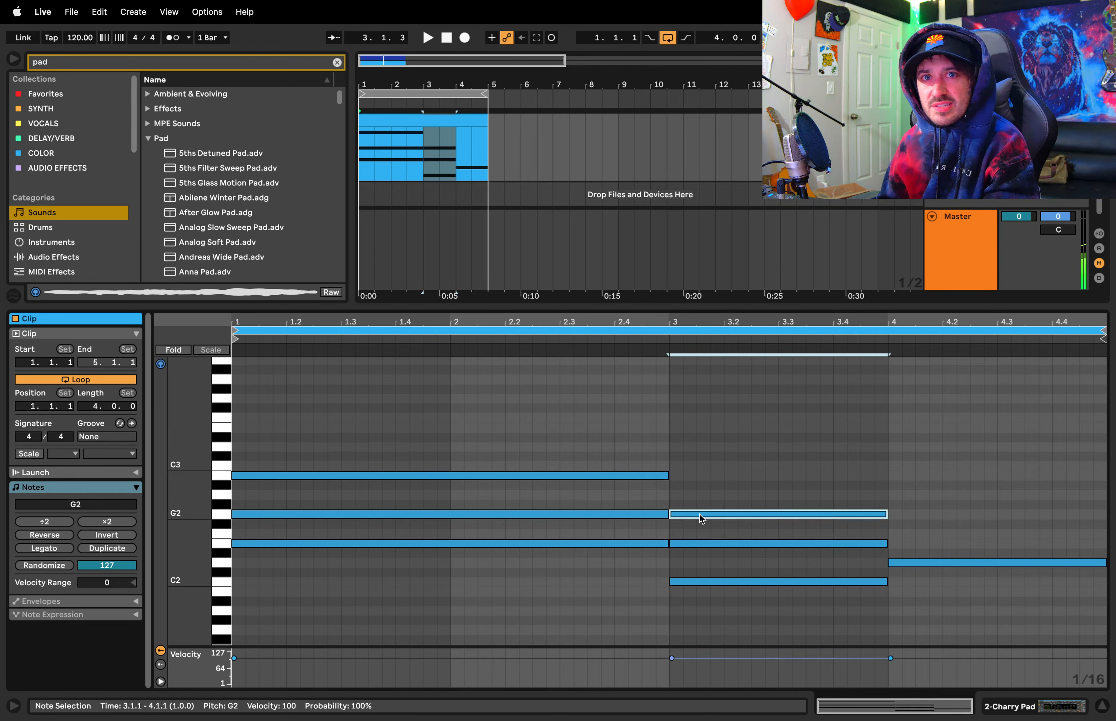
key(space)
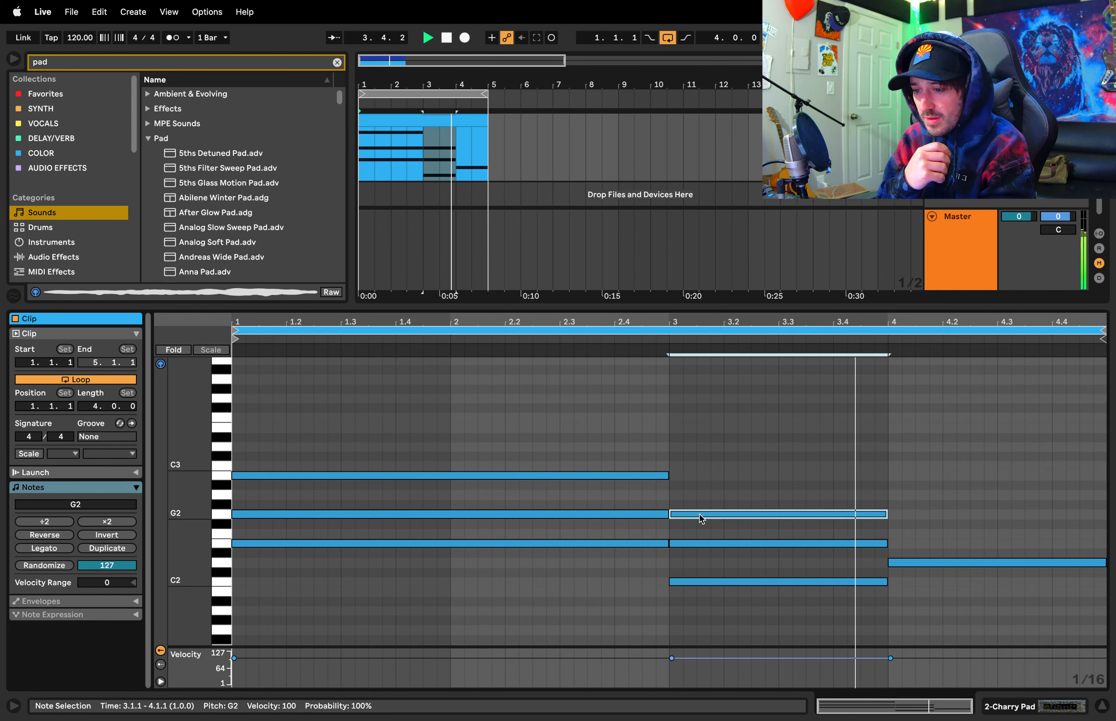
key(space)
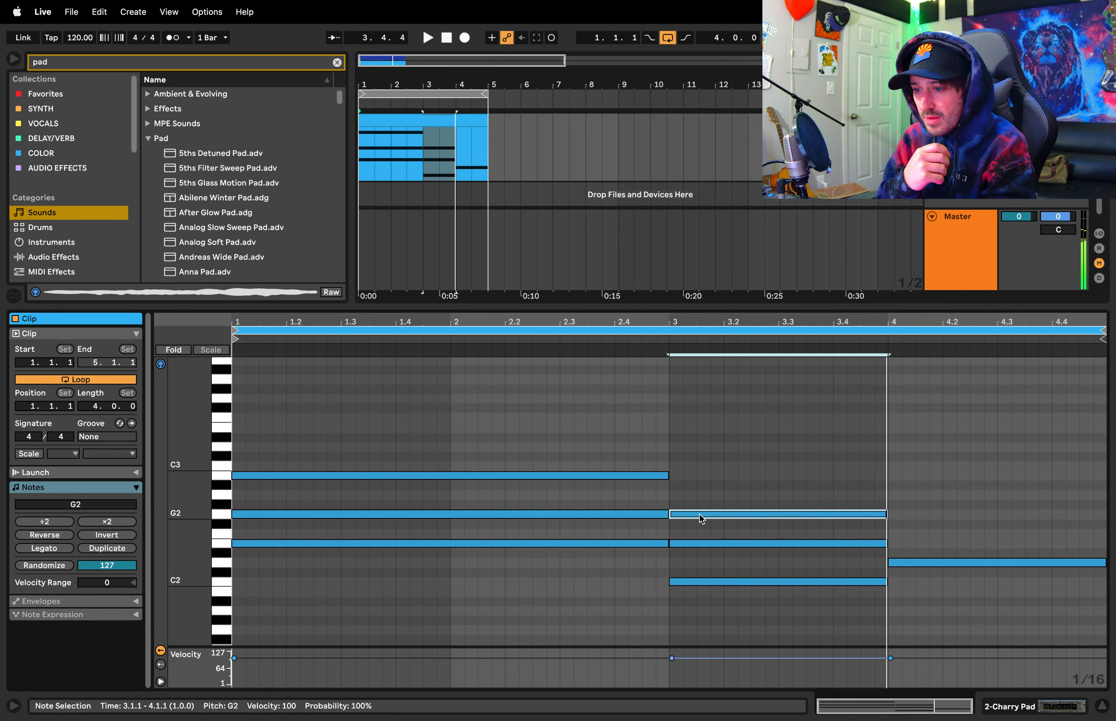
Raise the bar 3 chord's C2 root note by one octave to C3 and audition the result
click(715, 601)
click(716, 581)
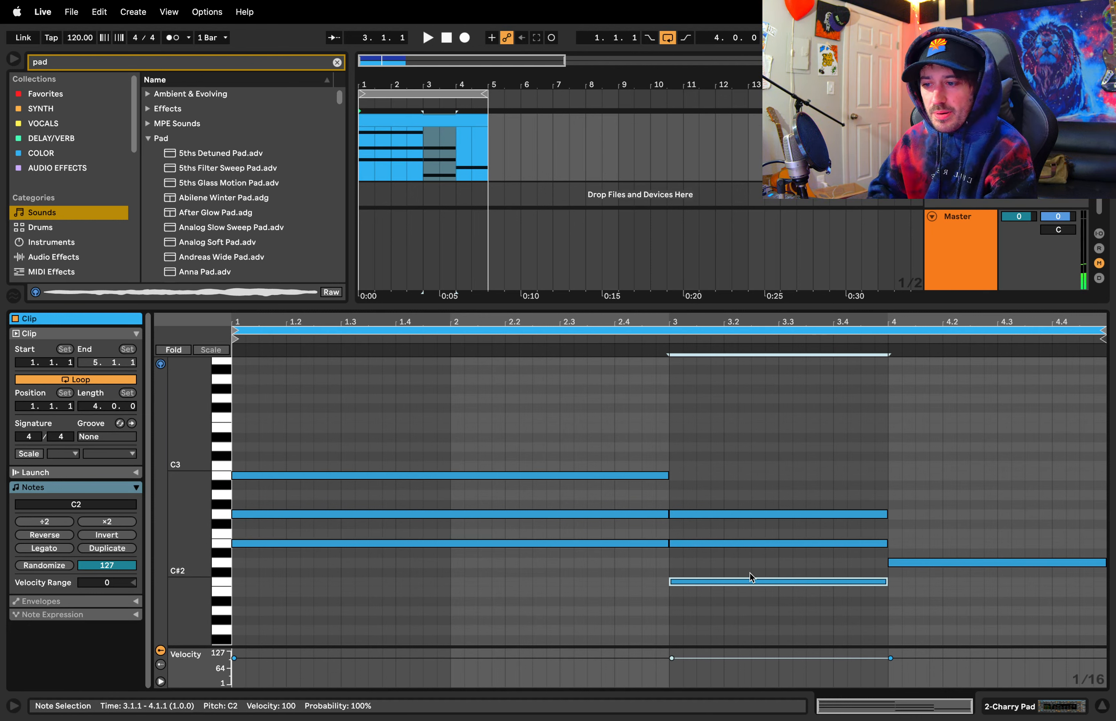
key(shift+Up)
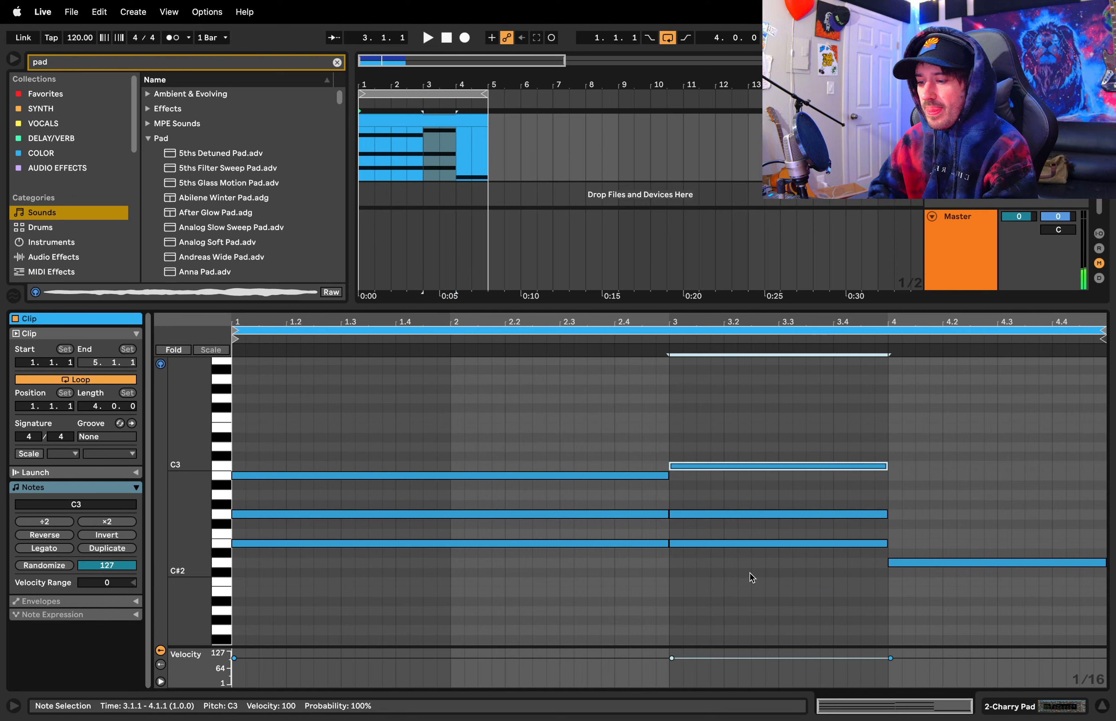
key(space)
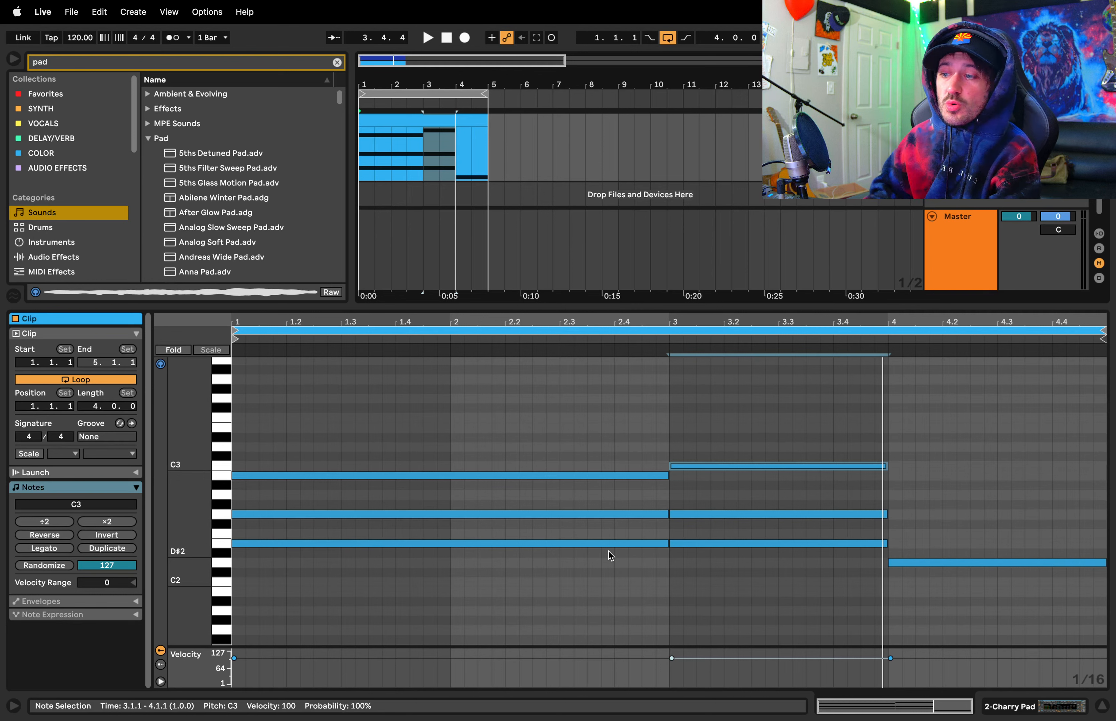
Select the three notes of the two-bar opening chord and play through to the start of bar 4
click(589, 449)
drag(589, 452, 589, 545)
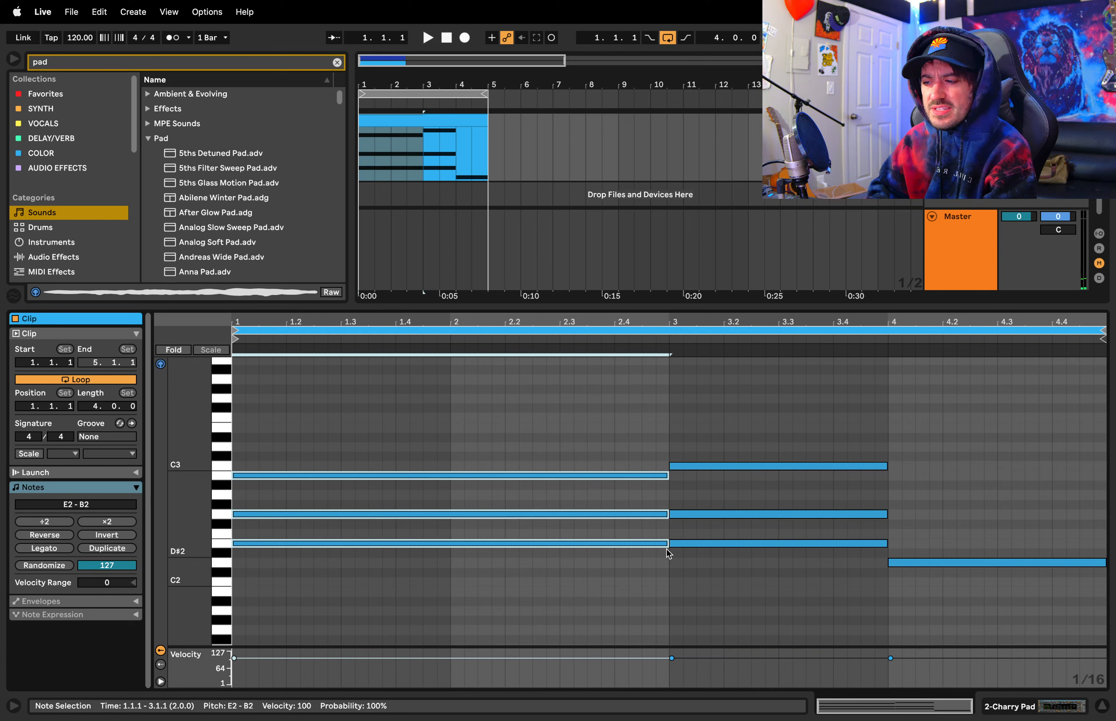
key(space)
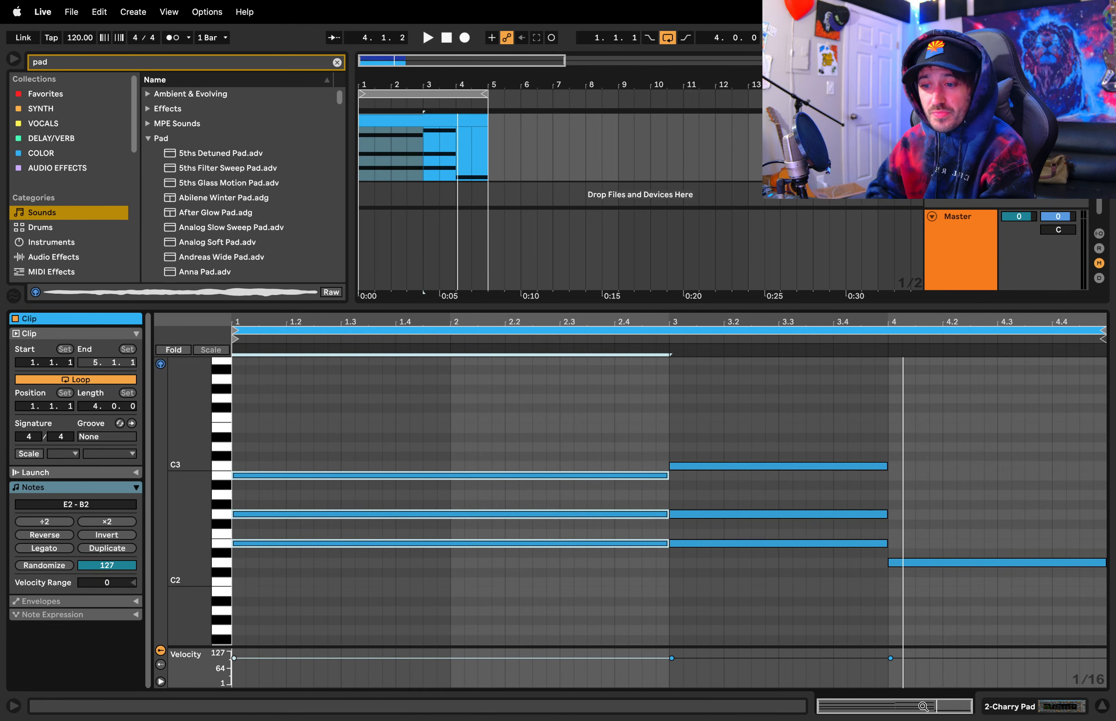
Examine the Amp1 envelope settings of the Charry Pad instrument
click(1029, 708)
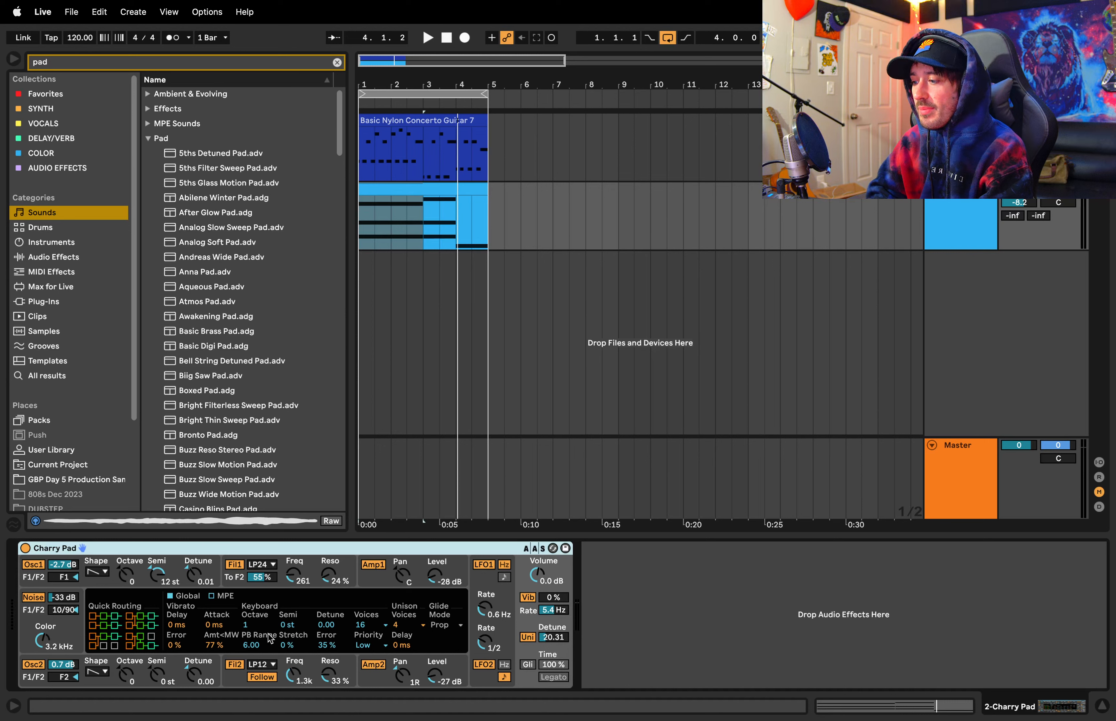
click(390, 581)
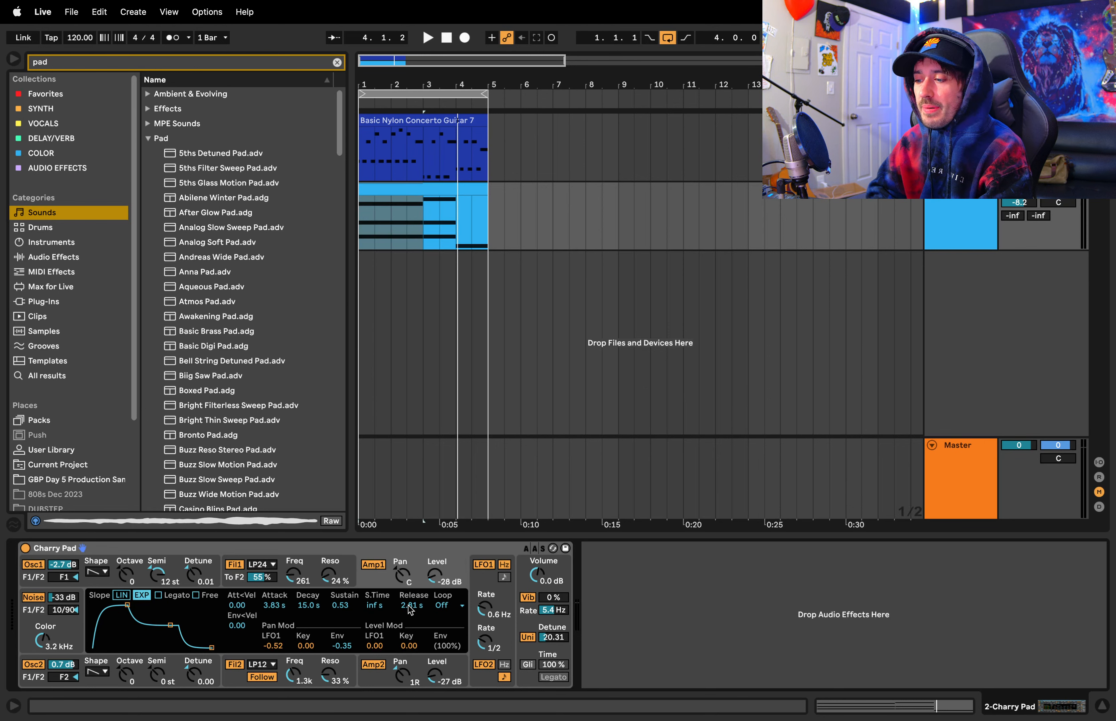
click(475, 535)
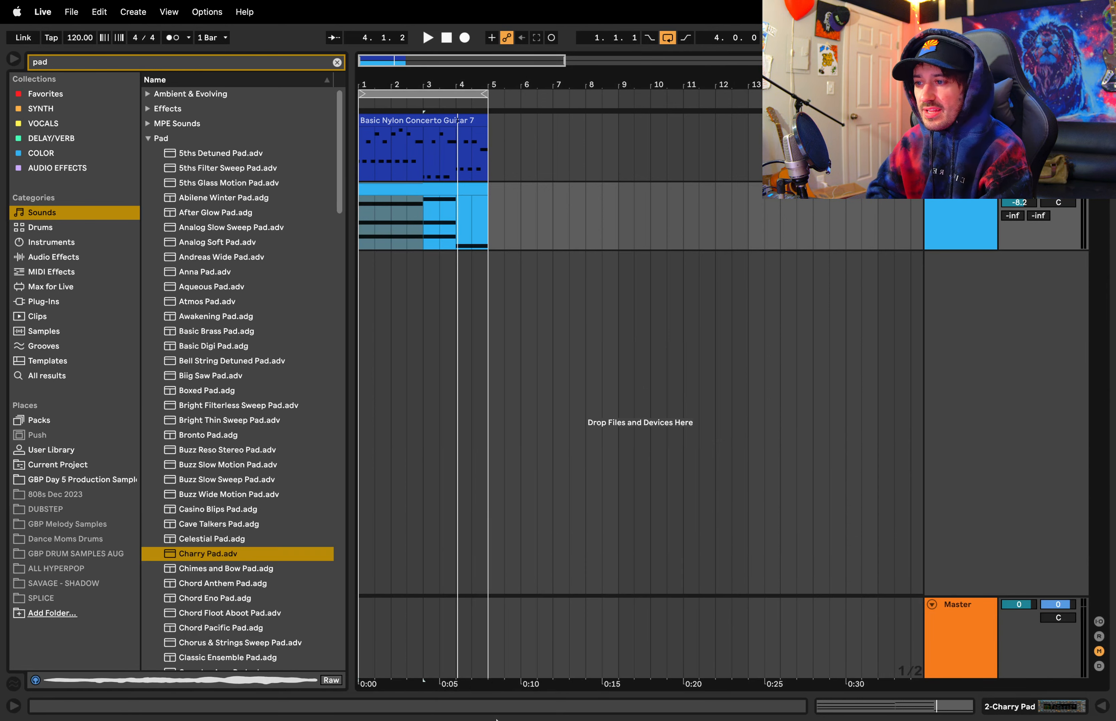
Reopen the pad clip, copy the bar 4 D2 note to F2 and A2, and play the resulting chord
double_click(445, 184)
click(651, 514)
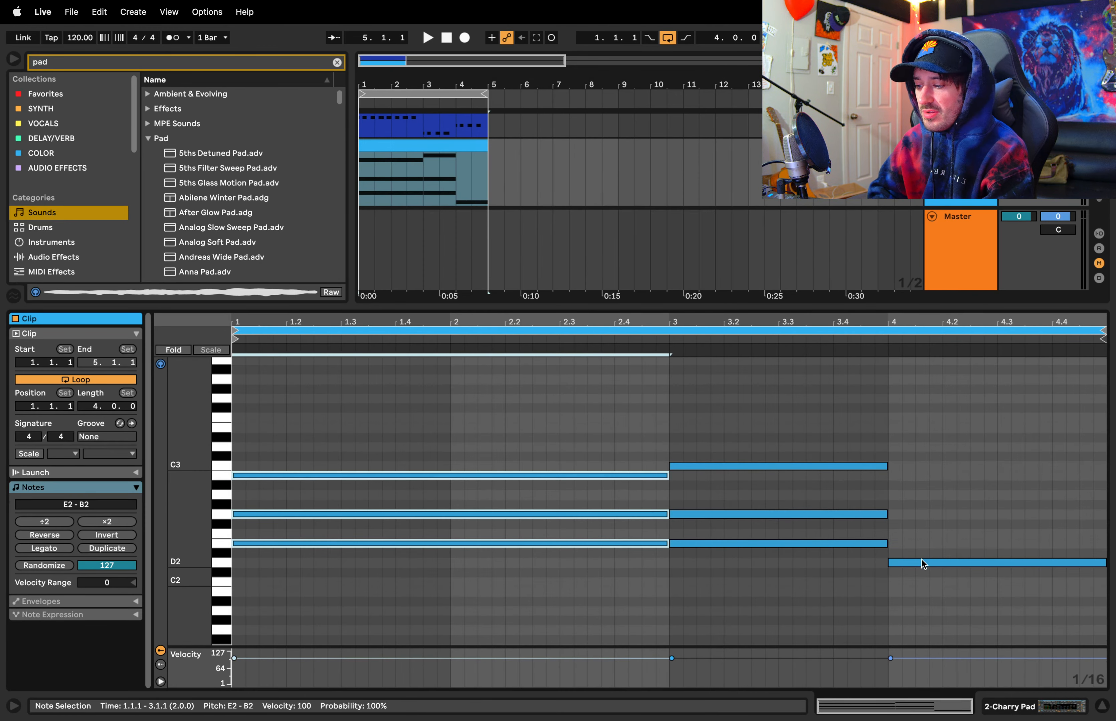
drag(921, 560, 921, 493)
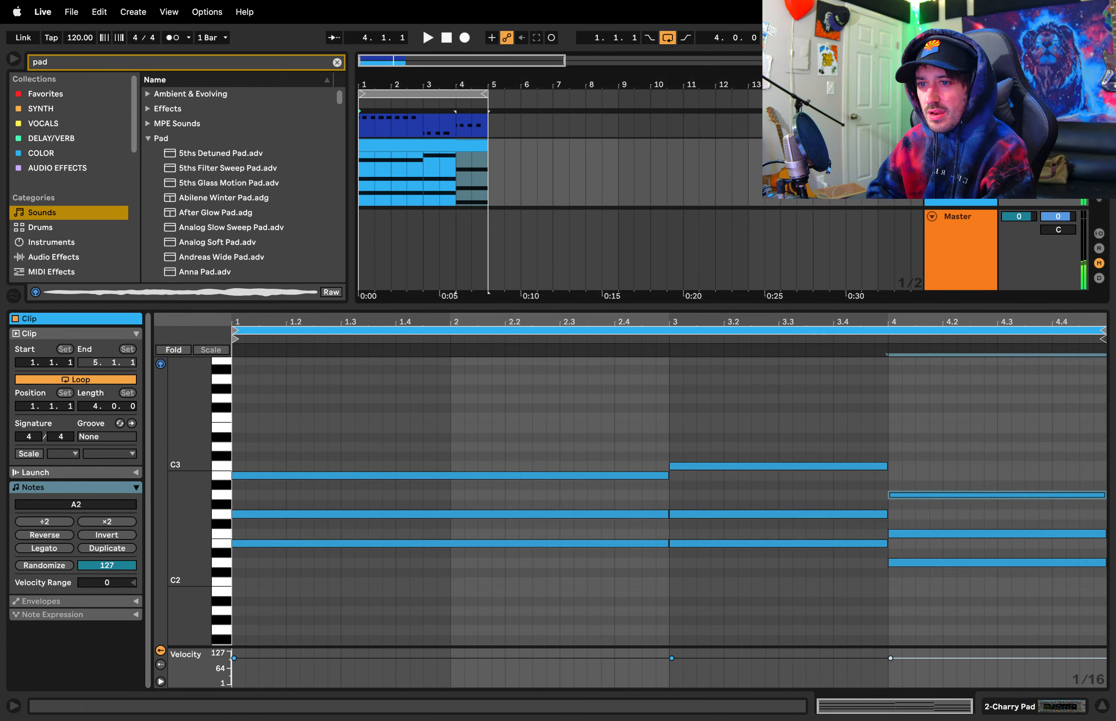
key(space)
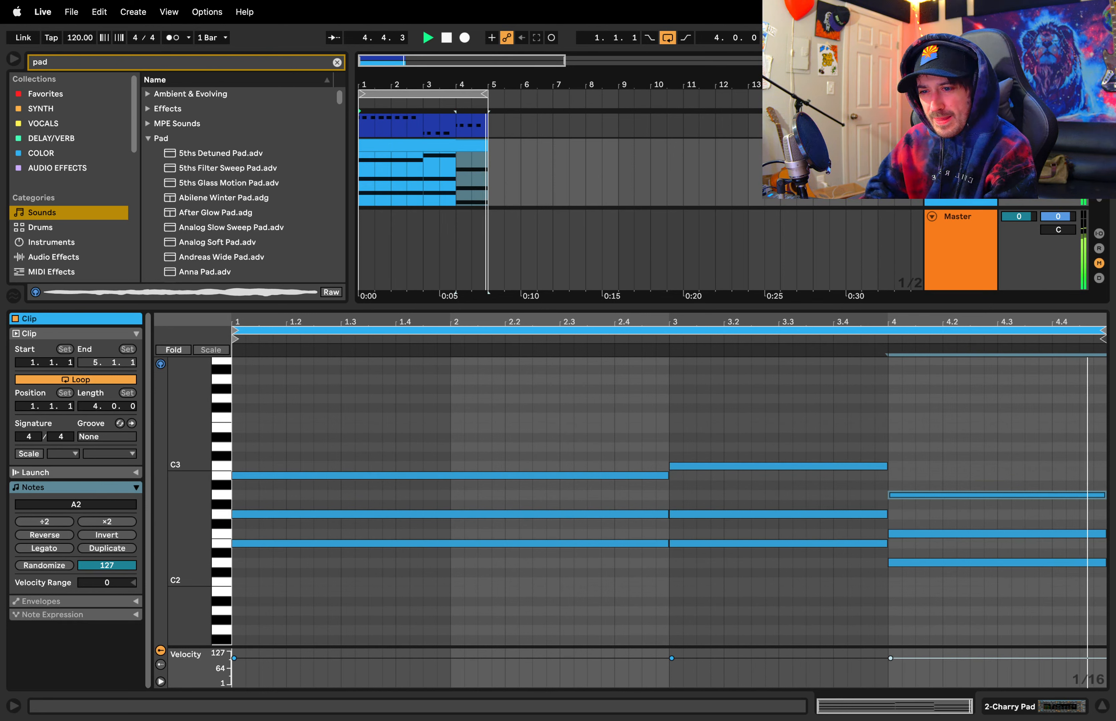
key(space)
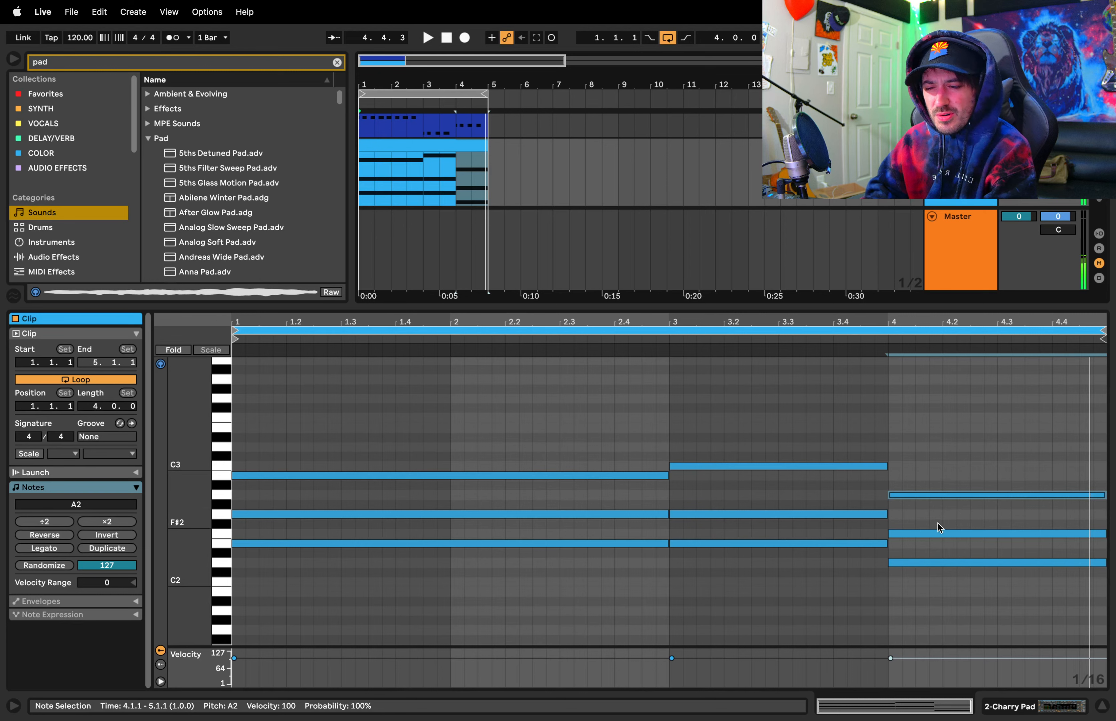
Delete the bar 4 chord's upper two notes and copy D2 to F#2 and A2 instead
drag(931, 548, 933, 477)
key(Delete)
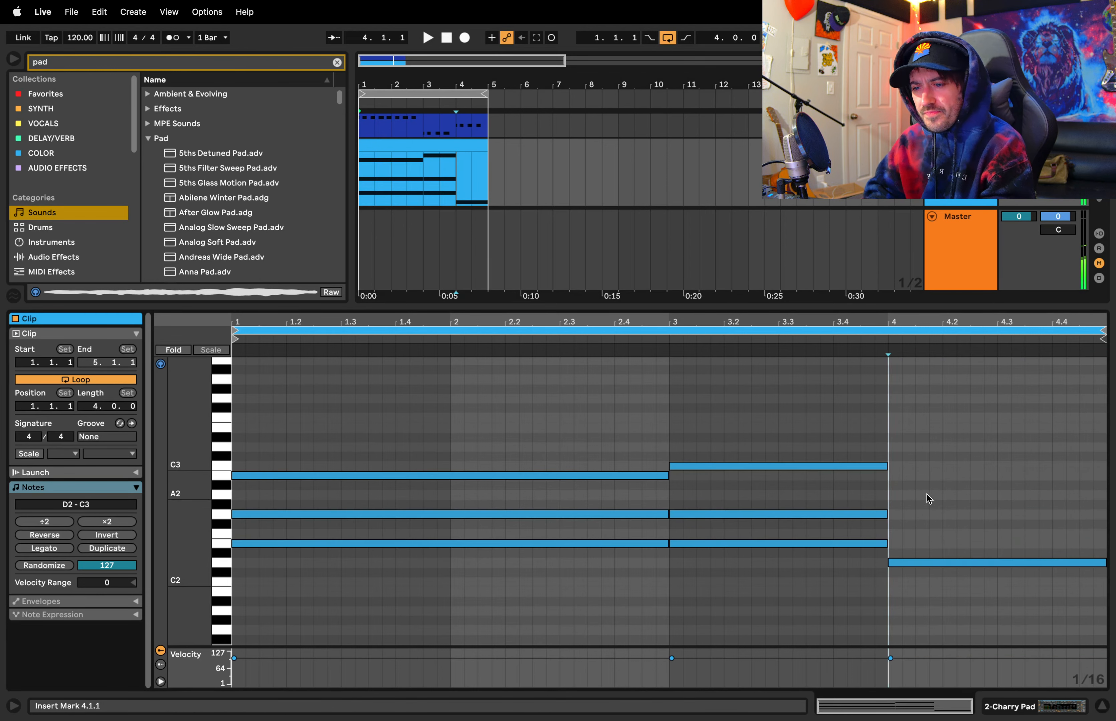
click(910, 561)
drag(910, 561, 911, 495)
Shorten the three pad chords to end at 2.3, 3.4 and 4.4 respectively, and play the clip
drag(638, 434, 560, 543)
drag(866, 617, 852, 423)
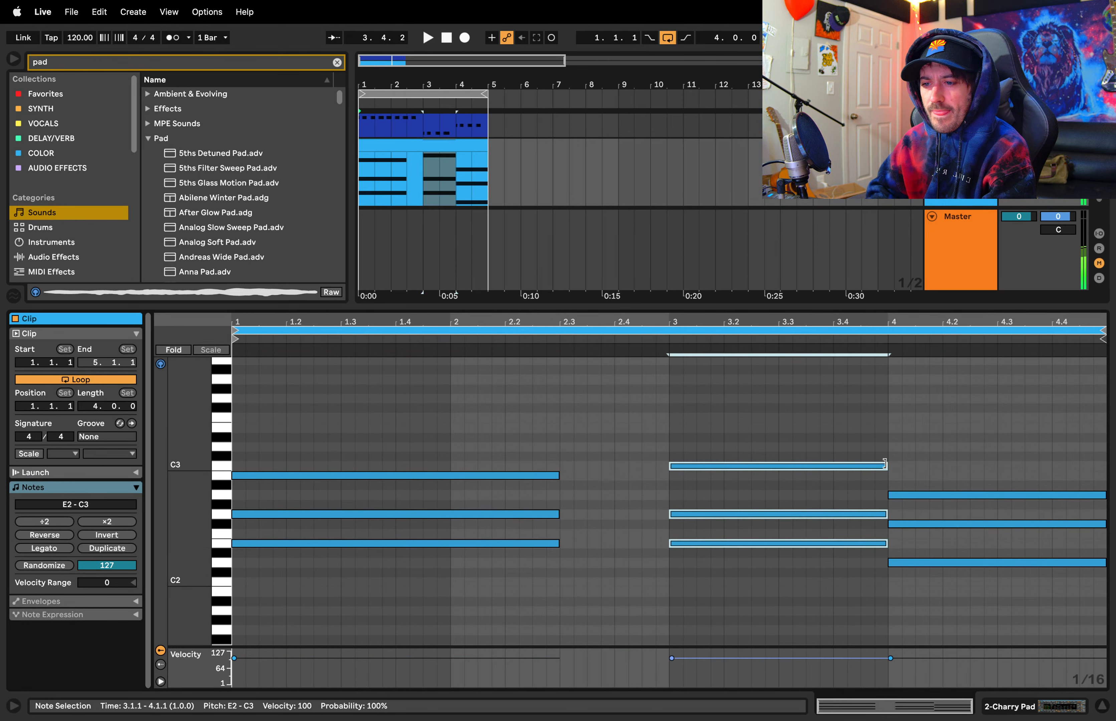
drag(886, 466, 829, 469)
drag(1035, 464, 1038, 598)
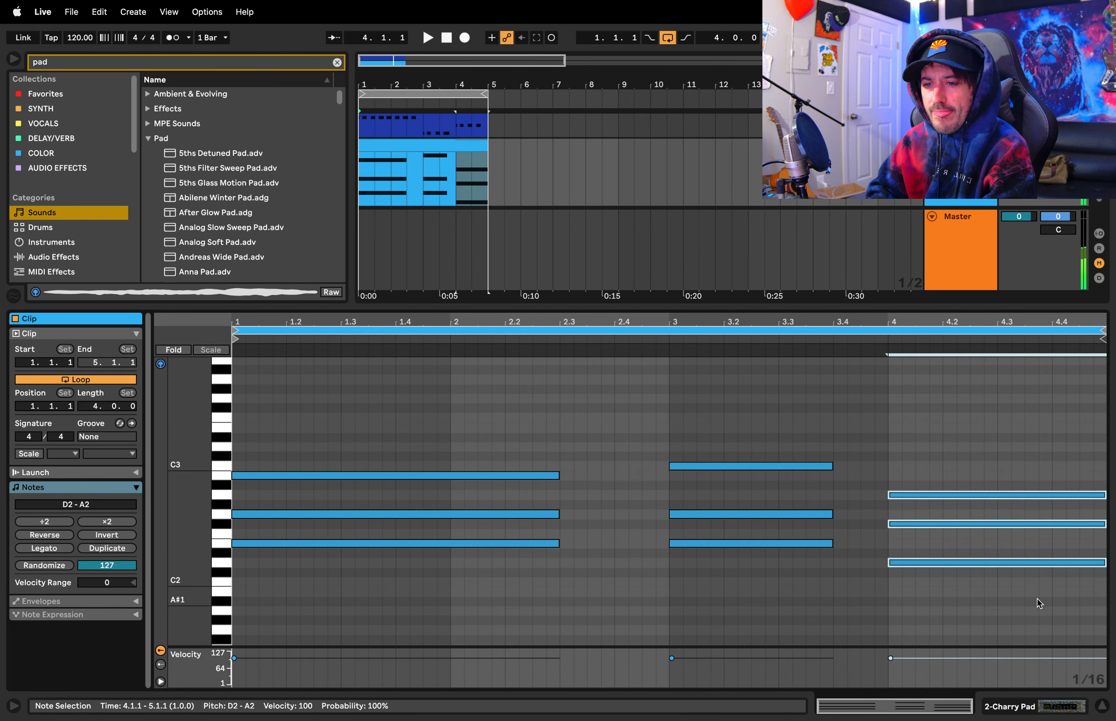
drag(1106, 563, 1049, 562)
key(space)
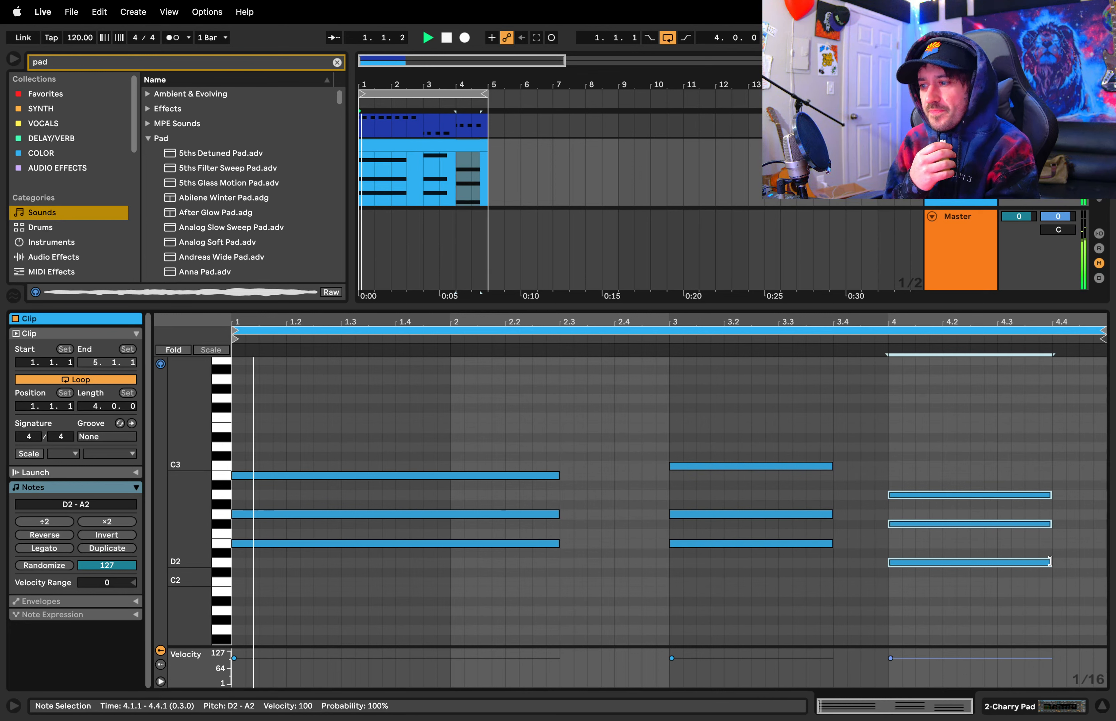
key(space)
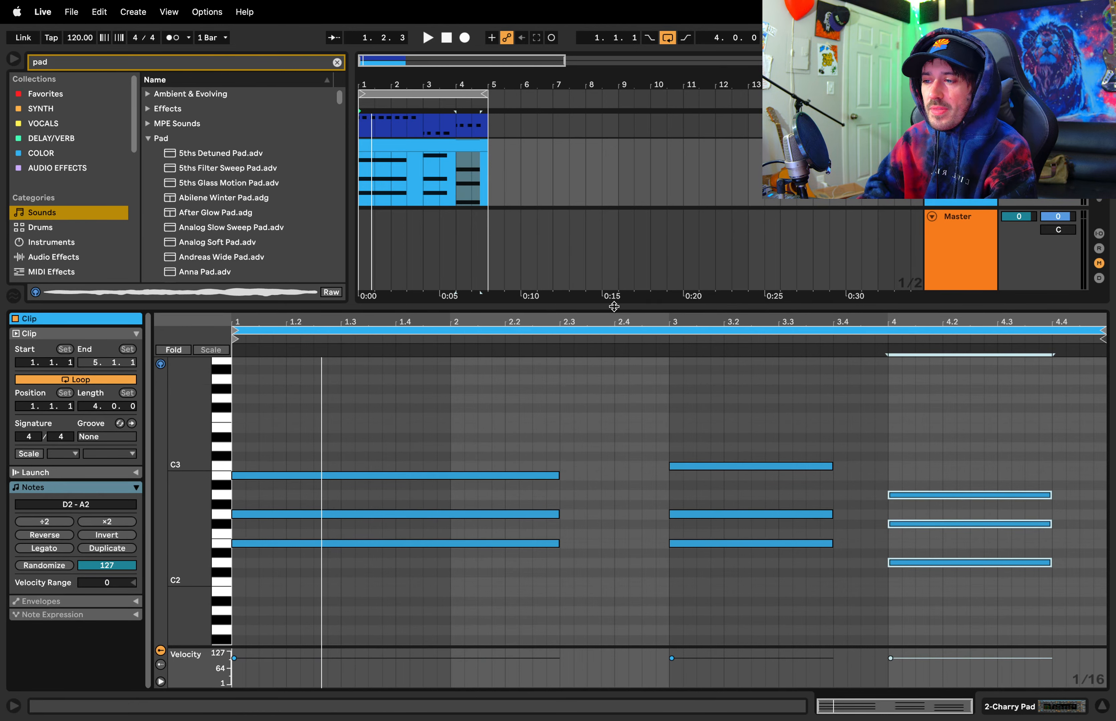
Collapse the clip editor to show the full arrangement, place the insert marker at bar 3, and switch to OBS
drag(613, 306, 613, 689)
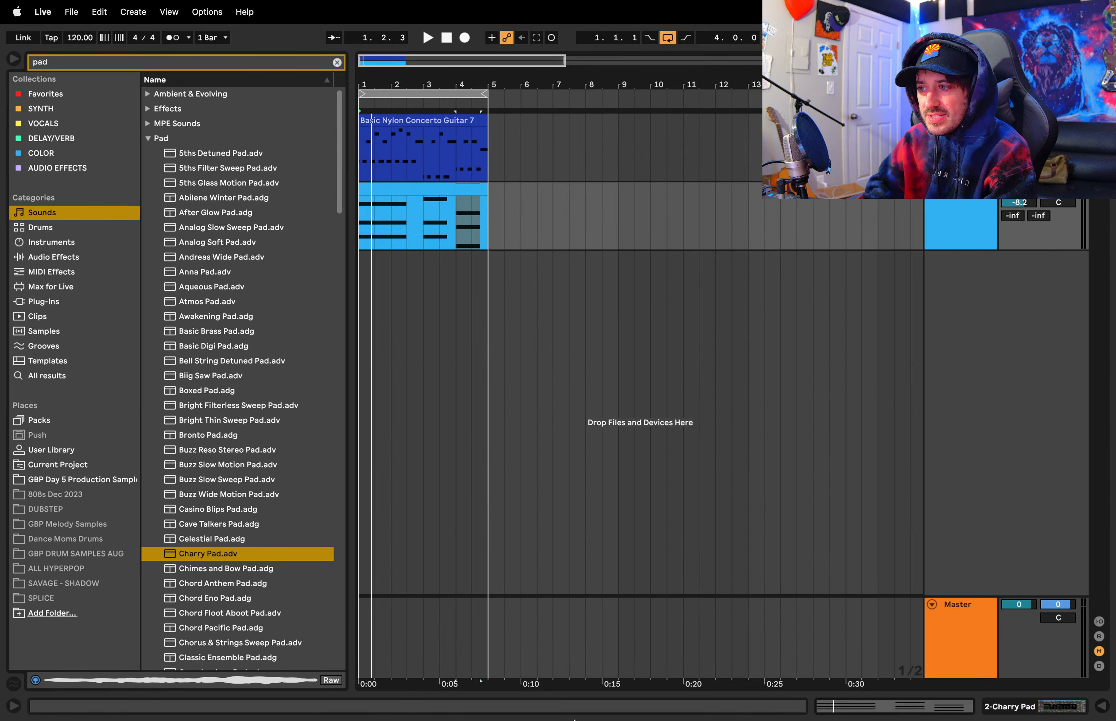
click(423, 225)
mouse_move(425, 717)
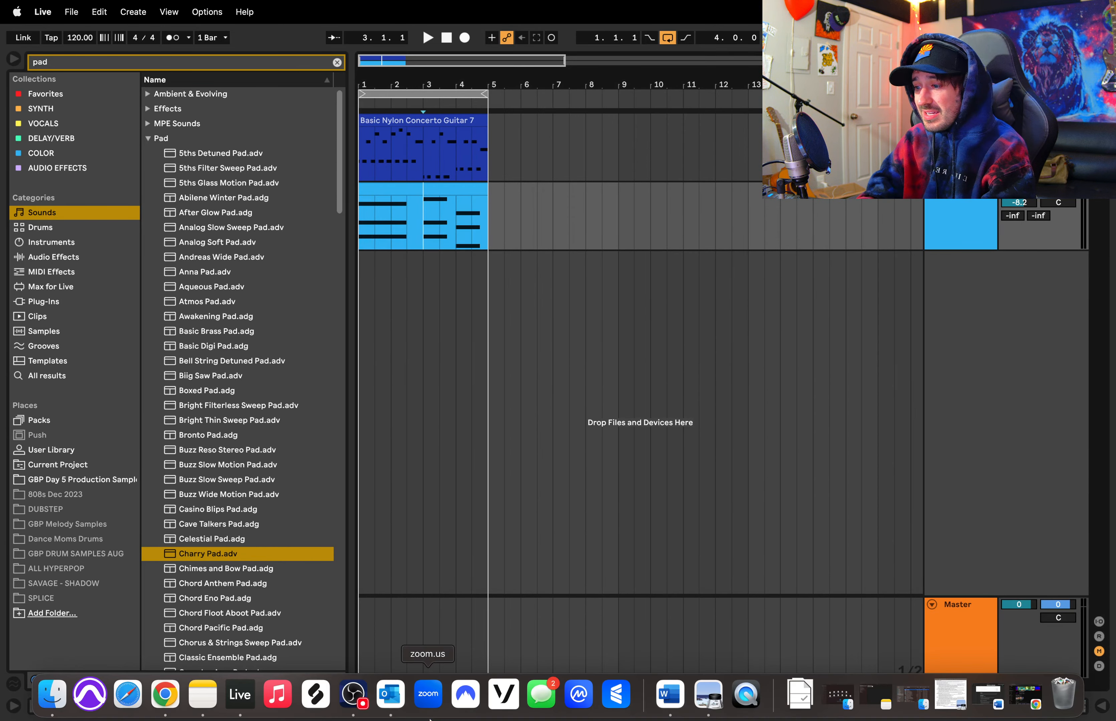
click(353, 710)
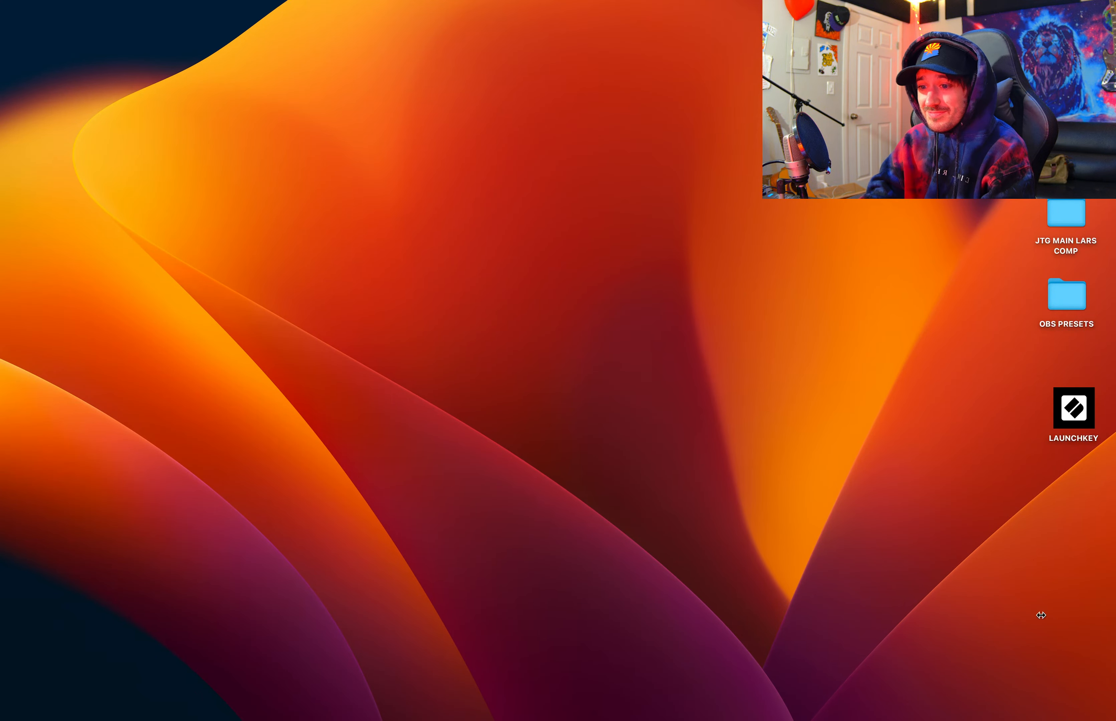